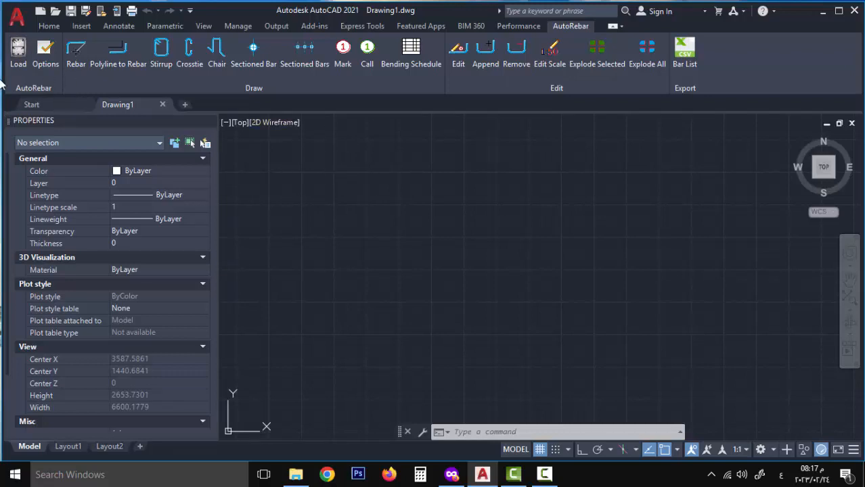
Step: Load AutoRebar, dismiss its palette, and look over the AutoRebar unit options without changing them
{"action": "left_click", "coordinate": [18, 61]}
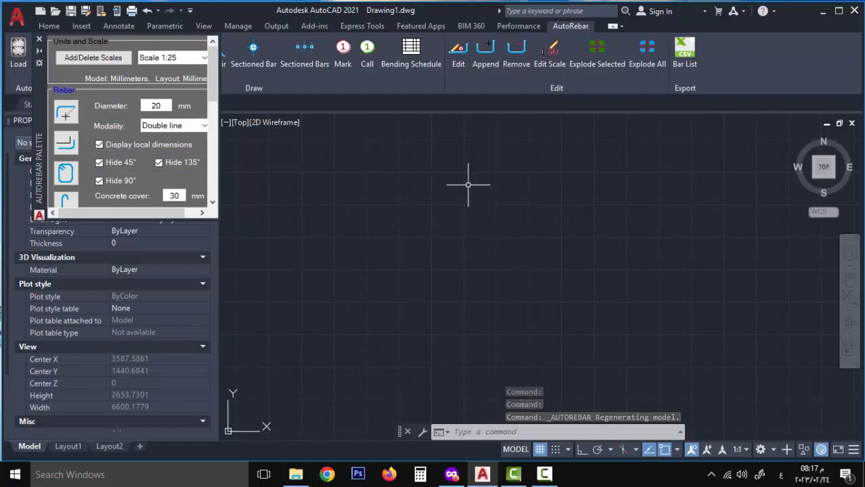
{"action": "left_click", "coordinate": [40, 40]}
{"action": "left_click", "coordinate": [46, 61]}
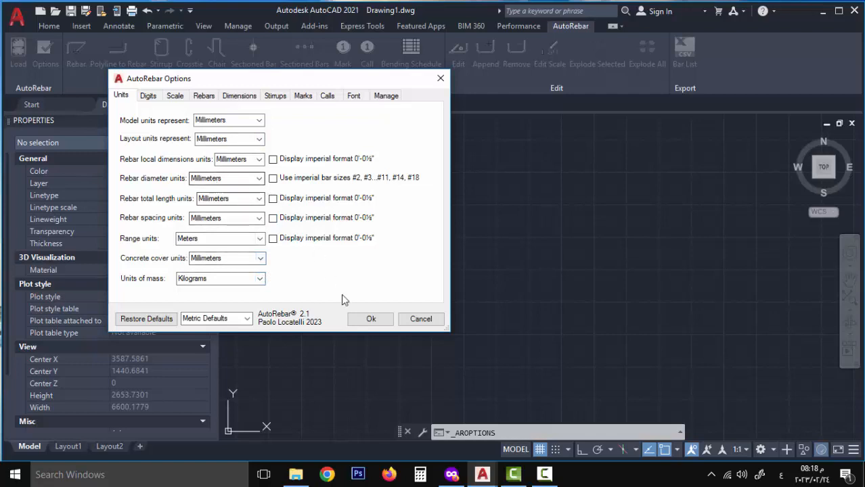
{"action": "left_click", "coordinate": [421, 319]}
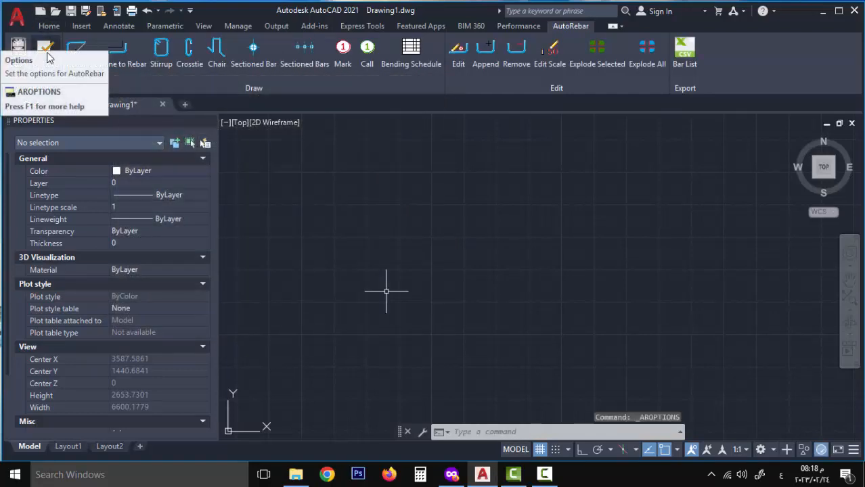
Step: In the AutoRebar options, set the range units to Millimeters and the units of mass to Kilograms
{"action": "left_click", "coordinate": [46, 54]}
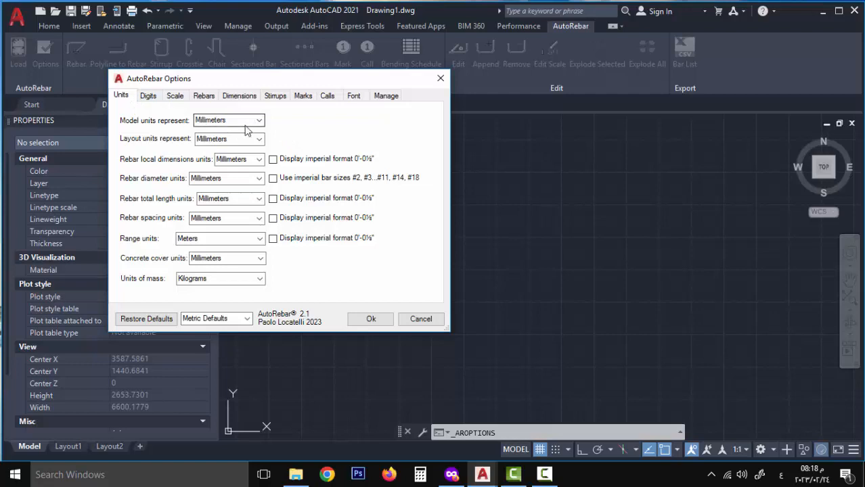
{"action": "left_click", "coordinate": [259, 239]}
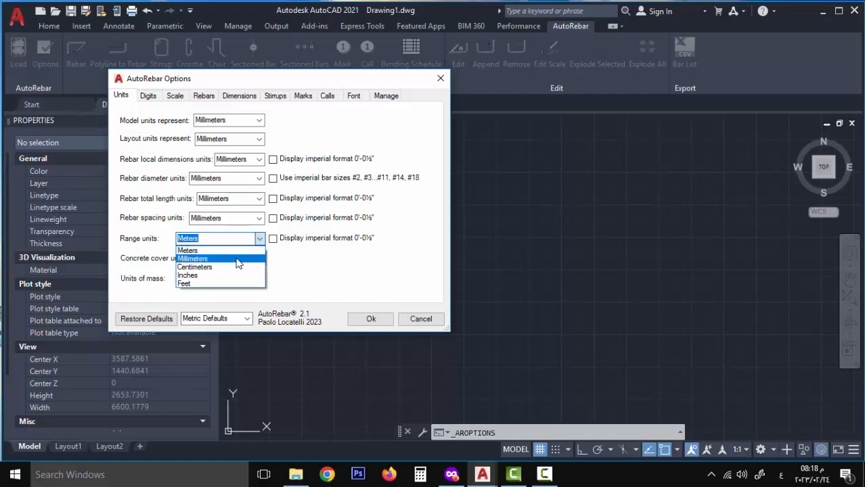
{"action": "left_click", "coordinate": [238, 258]}
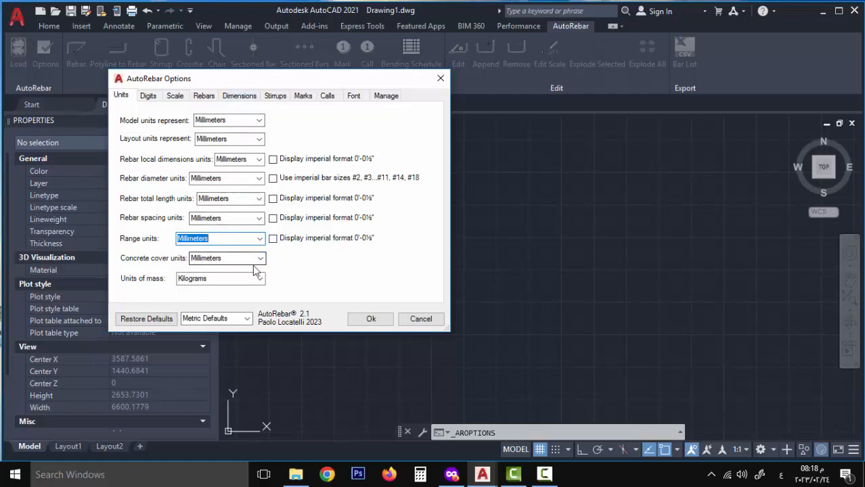
{"action": "left_click", "coordinate": [259, 278]}
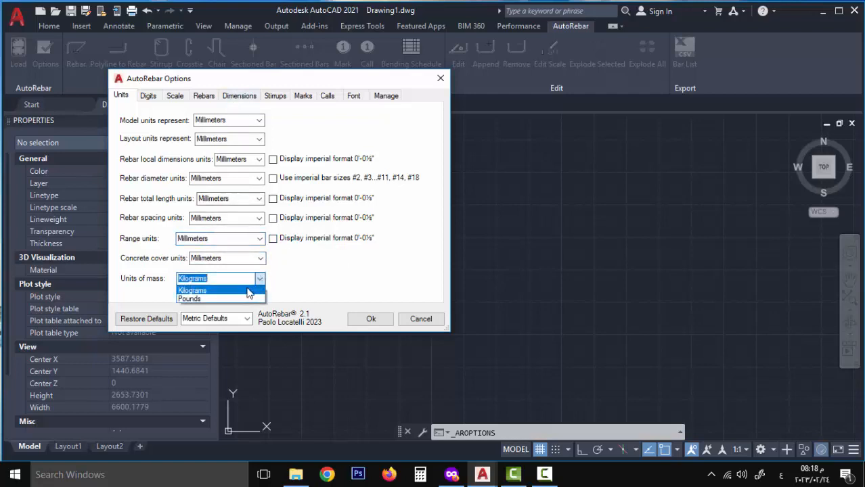
{"action": "left_click", "coordinate": [247, 291]}
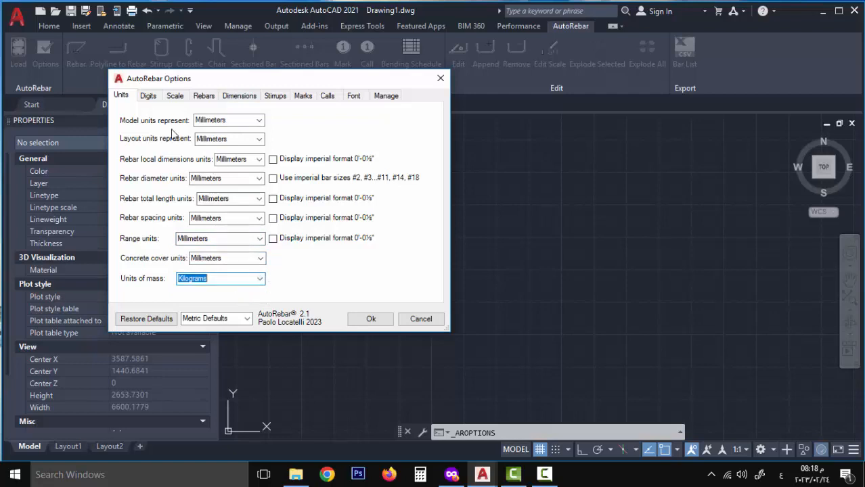
Step: Set the range digits and the single rebar mass digits to 0 in the AutoRebar options
{"action": "left_click", "coordinate": [147, 98]}
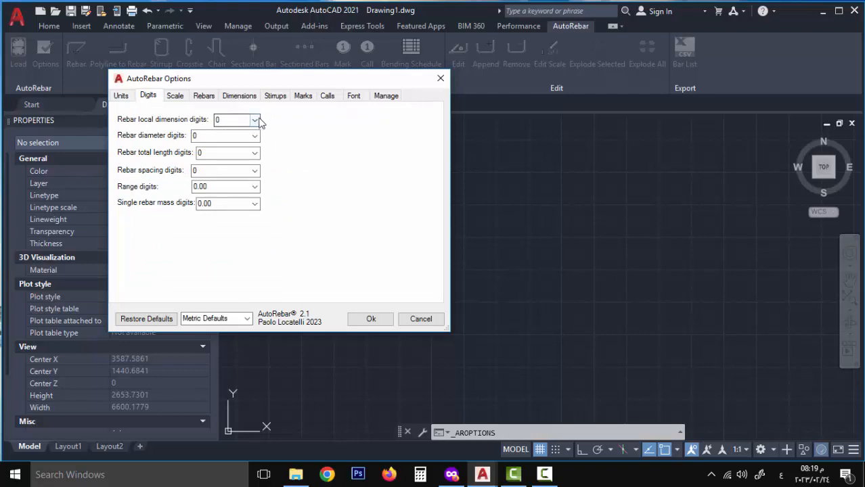
{"action": "left_click", "coordinate": [255, 188]}
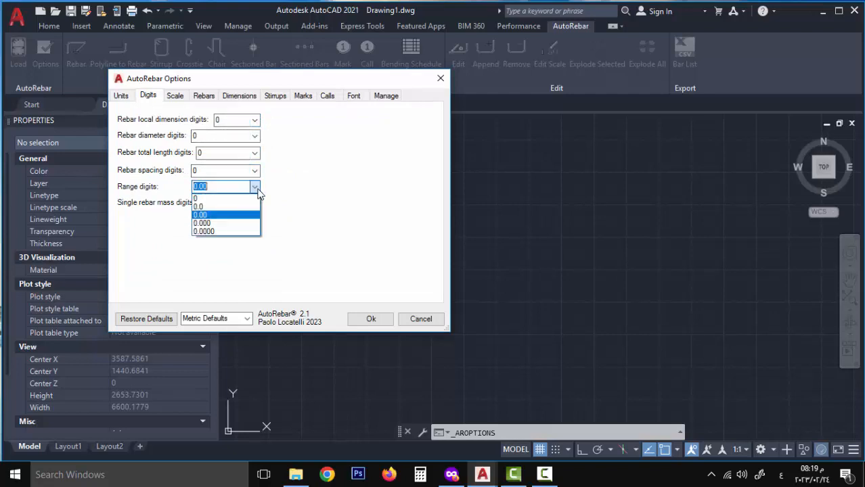
{"action": "left_click", "coordinate": [248, 198]}
{"action": "left_click", "coordinate": [255, 204]}
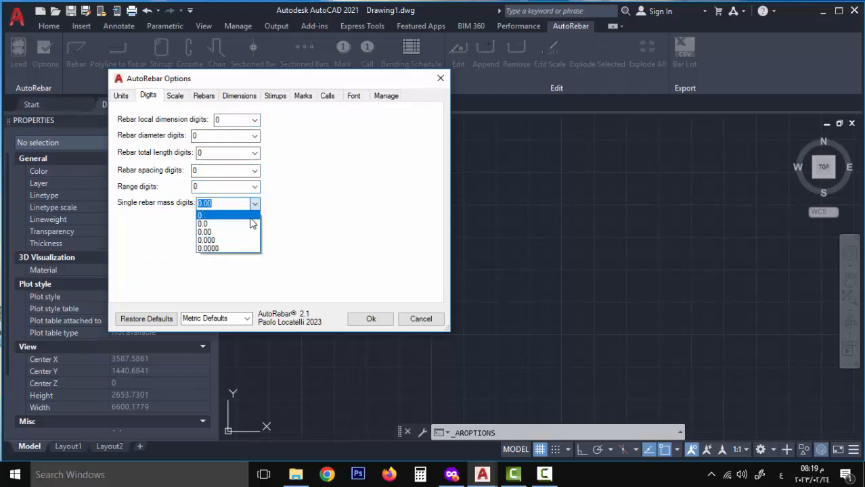
{"action": "left_click", "coordinate": [250, 216]}
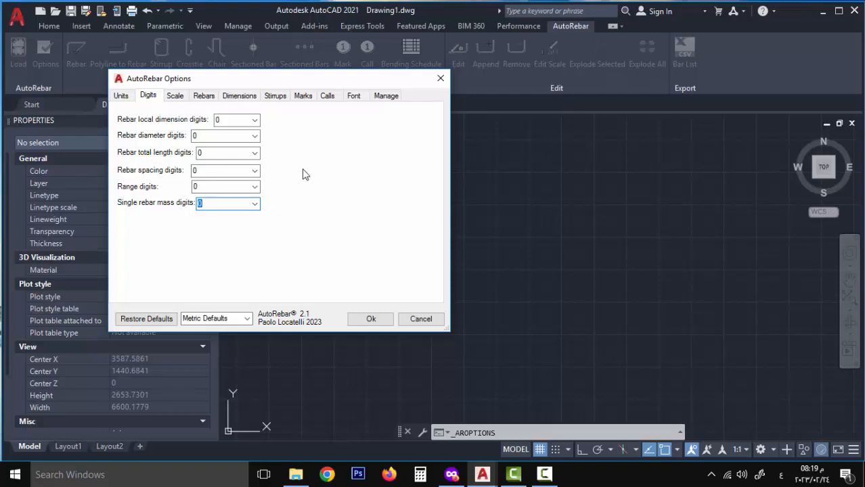
Step: Choose Double line as the modality for new rebars and external + as the cross hairs type for sectioned bars
{"action": "left_click", "coordinate": [176, 96]}
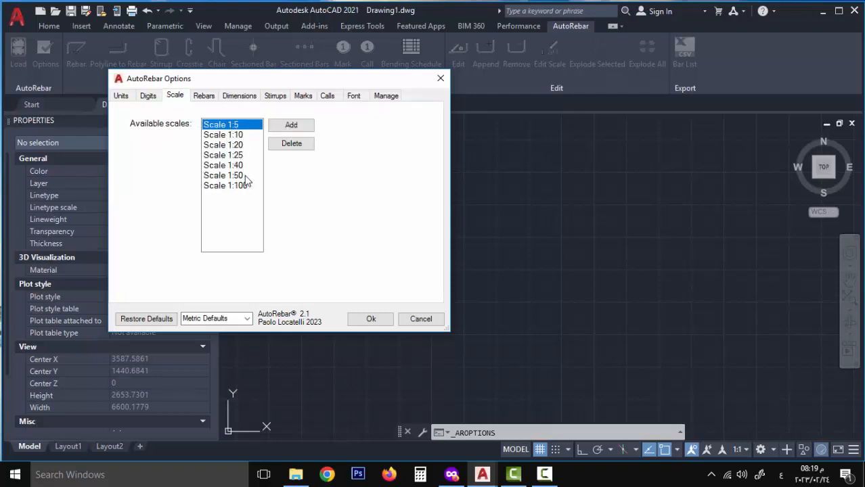
{"action": "left_click", "coordinate": [203, 99]}
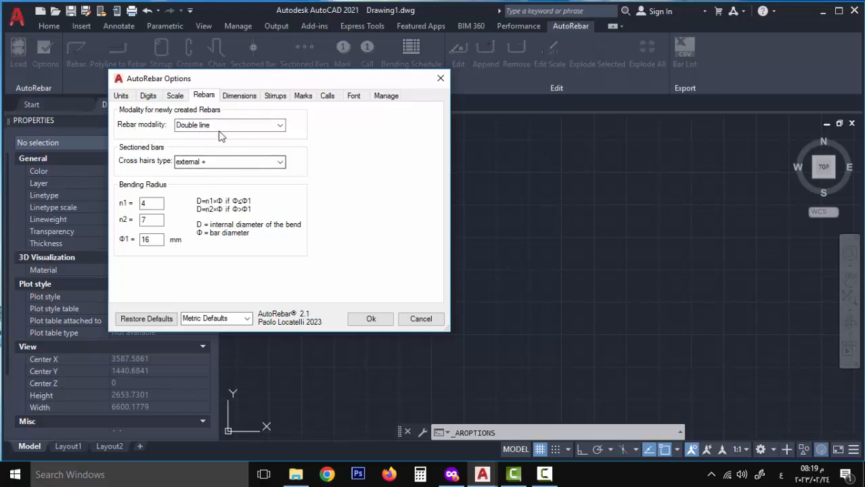
{"action": "left_click", "coordinate": [280, 126]}
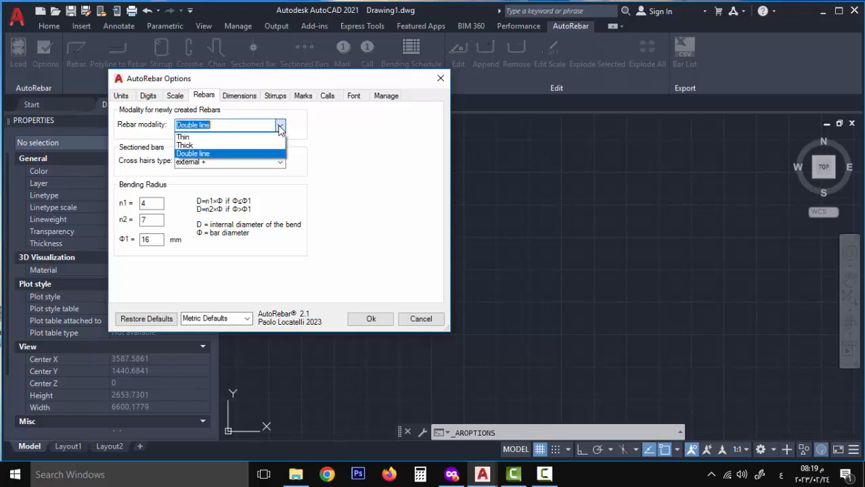
{"action": "left_click", "coordinate": [230, 154]}
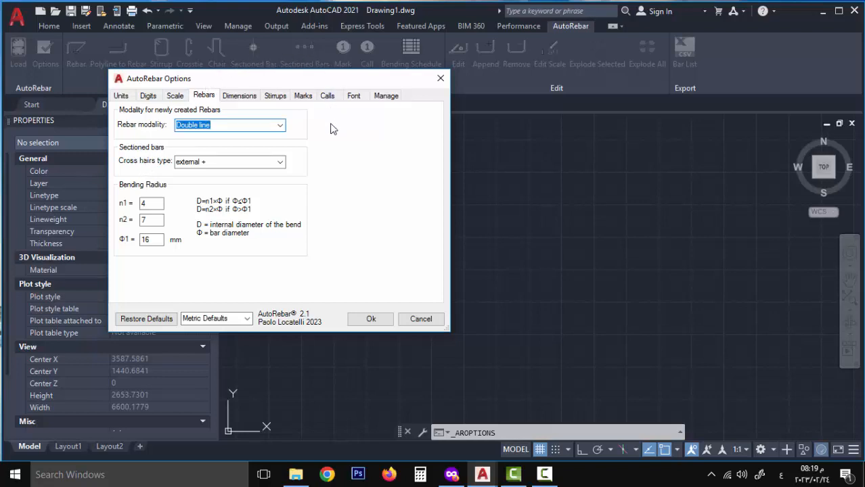
{"action": "left_click", "coordinate": [280, 164]}
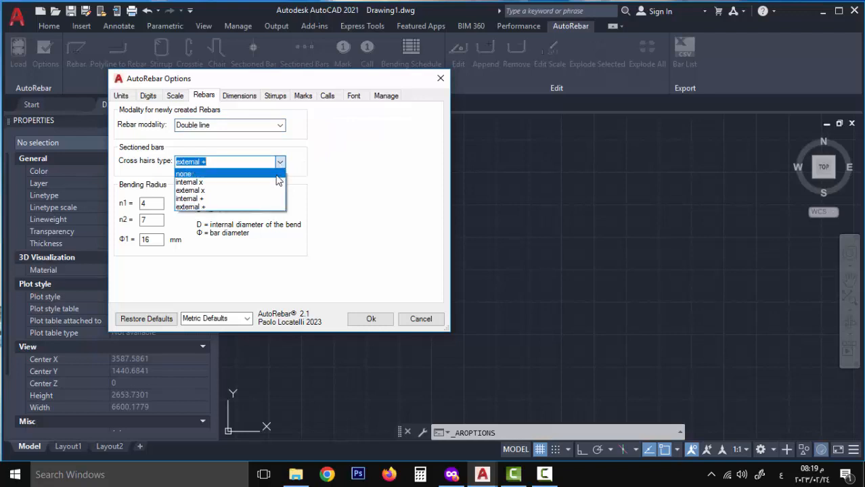
{"action": "left_click", "coordinate": [198, 212]}
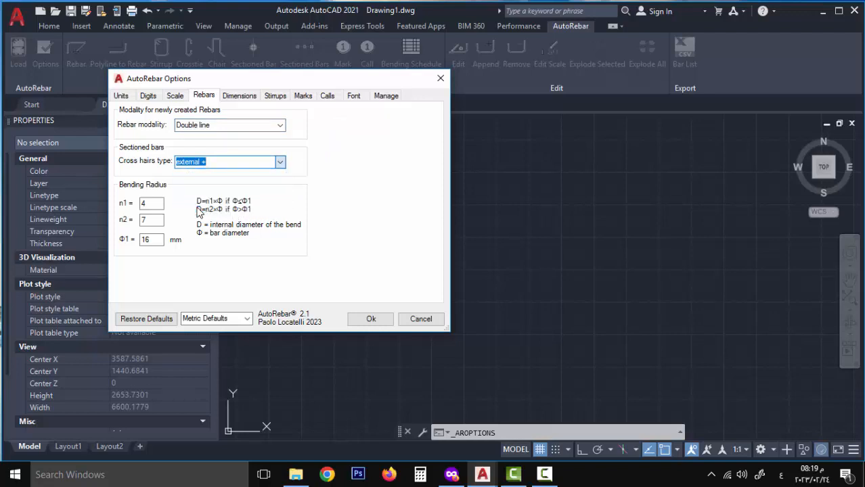
Step: Examine the rebar dimension settings and the available stirrup hook positions, leaving the hook position at TopLeft
{"action": "left_click", "coordinate": [242, 97]}
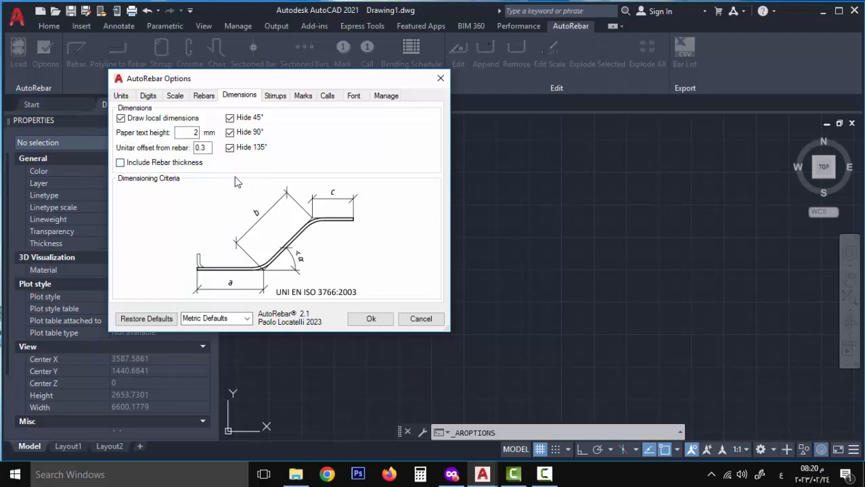
{"action": "double_click", "coordinate": [191, 132]}
{"action": "double_click", "coordinate": [186, 133]}
{"action": "left_click", "coordinate": [279, 96]}
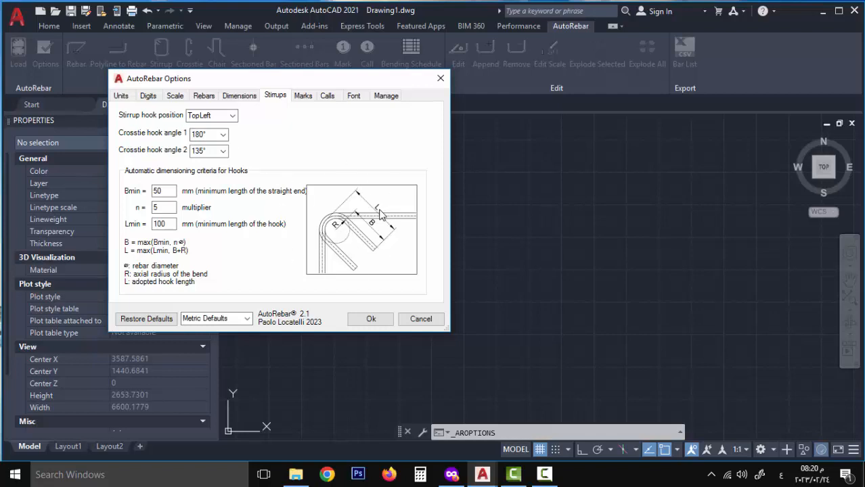
{"action": "left_click", "coordinate": [231, 116]}
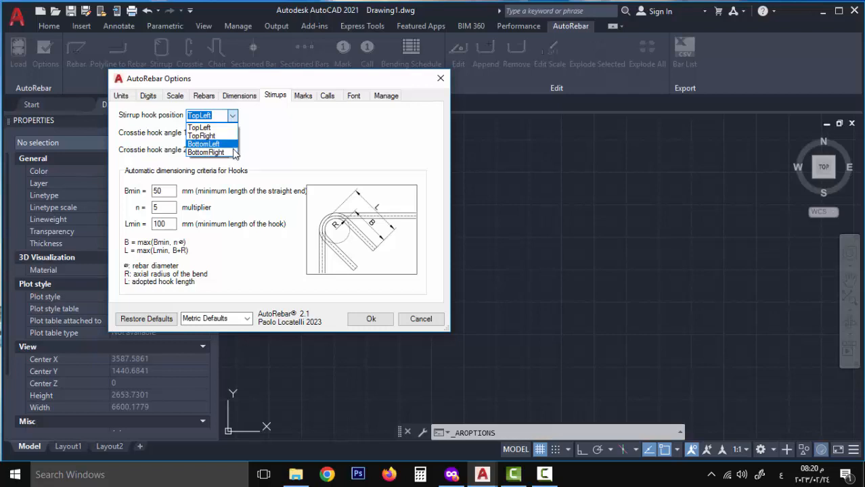
{"action": "left_click", "coordinate": [231, 117]}
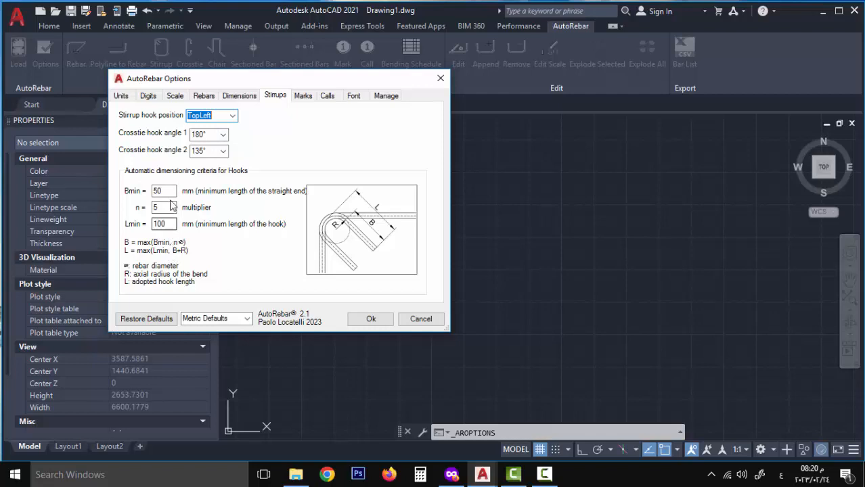
Step: For marks, enable display of the range width E, set the diameter symbol to T and the spacing symbol to @
{"action": "left_click", "coordinate": [303, 97]}
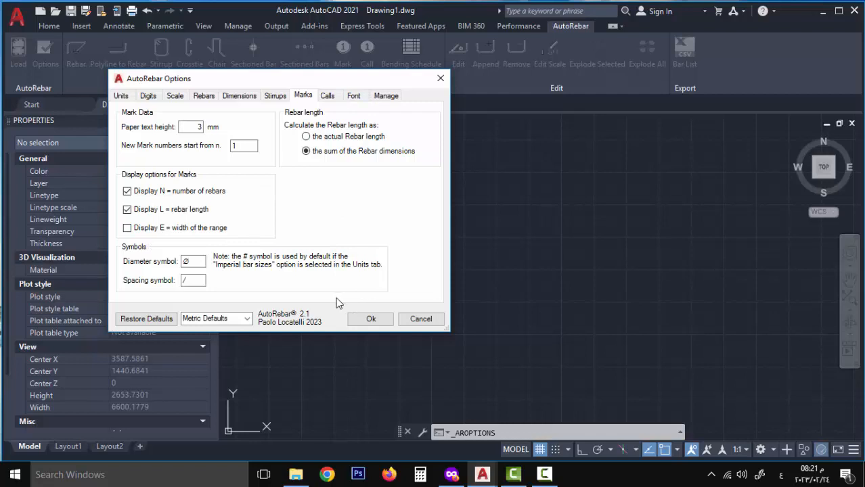
{"action": "left_click", "coordinate": [150, 229]}
{"action": "left_click", "coordinate": [193, 260]}
{"action": "left_click_drag", "start_coordinate": [193, 261], "coordinate": [174, 261]}
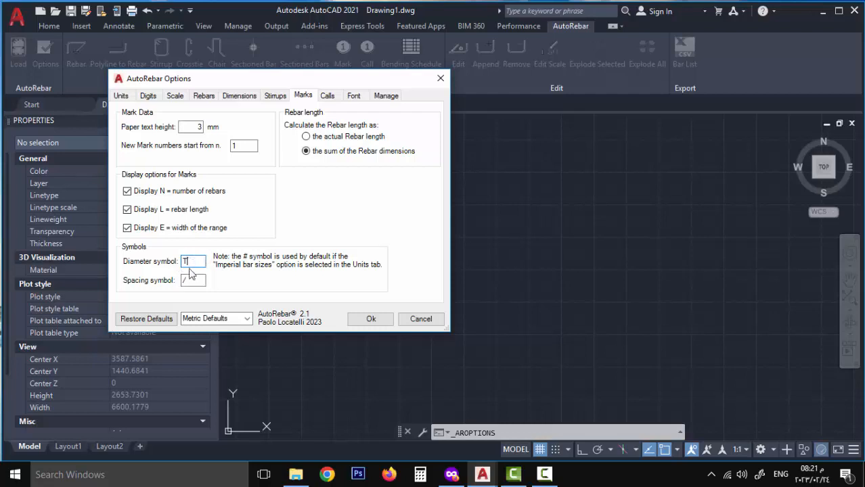
{"action": "double_click", "coordinate": [191, 279]}
{"action": "type", "text": "@"}
Step: Enable display of number of rebars, rebar length, range width and notes for new calls, and save the AutoRebar options
{"action": "left_click", "coordinate": [328, 96]}
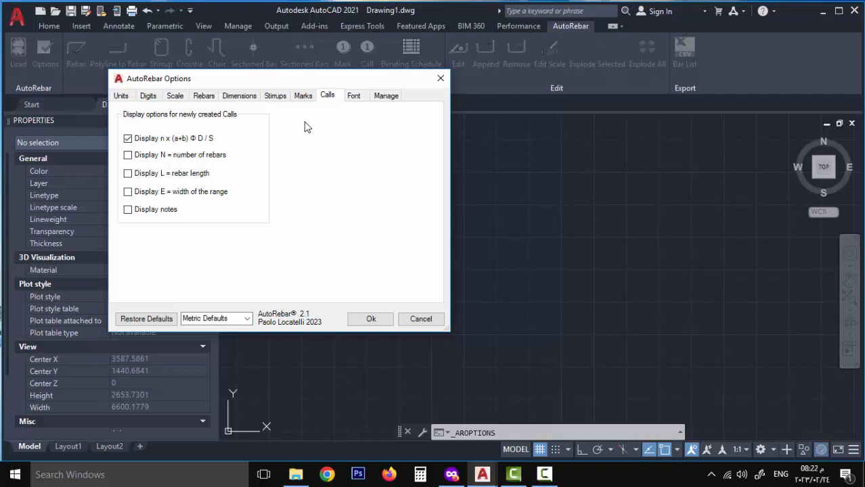
{"action": "left_click", "coordinate": [129, 156]}
{"action": "left_click", "coordinate": [143, 177]}
{"action": "left_click", "coordinate": [147, 196]}
{"action": "left_click", "coordinate": [149, 212]}
{"action": "left_click", "coordinate": [354, 100]}
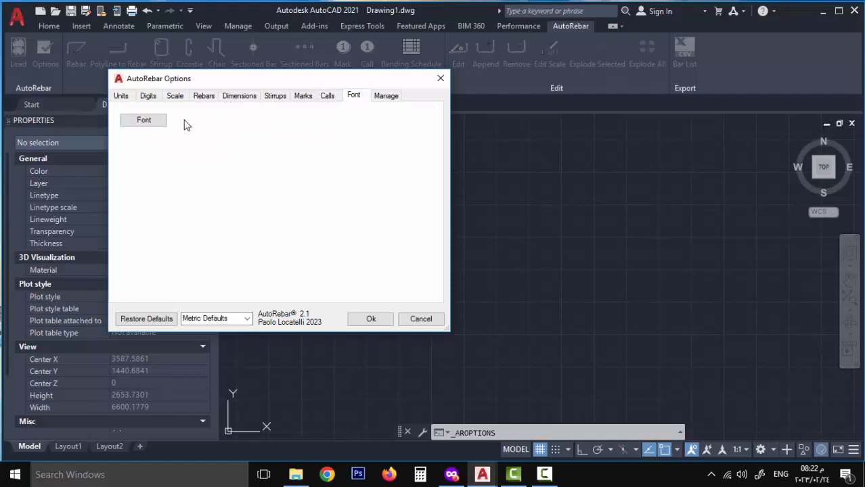
{"action": "left_click", "coordinate": [387, 101]}
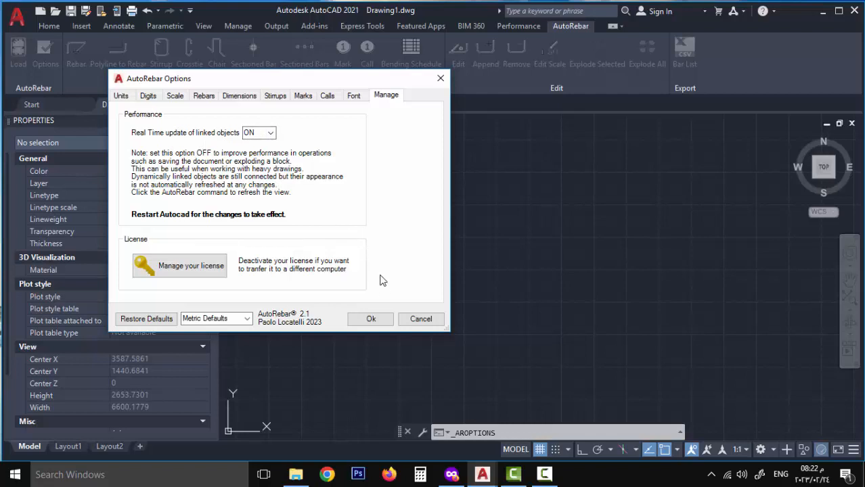
{"action": "left_click", "coordinate": [381, 321]}
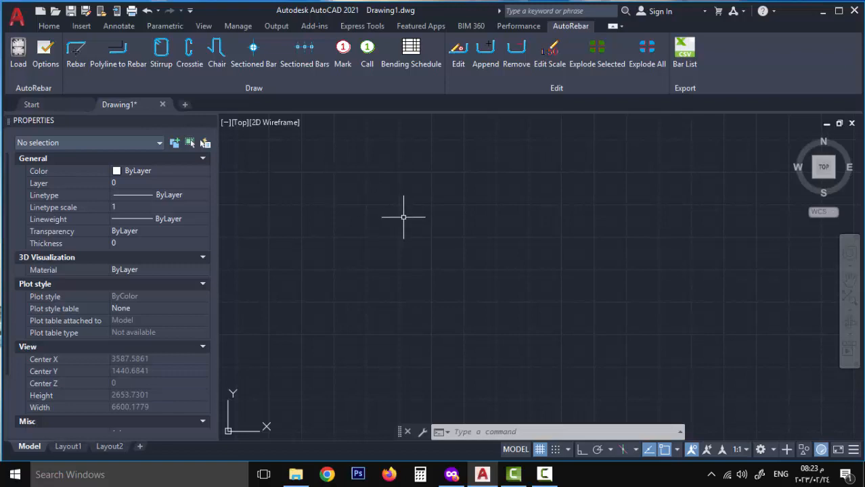
Step: With ortho on, draw an L-shaped 12 mm diameter rebar going 200 mm down and then 2800 mm to the left
{"action": "left_click", "coordinate": [76, 68]}
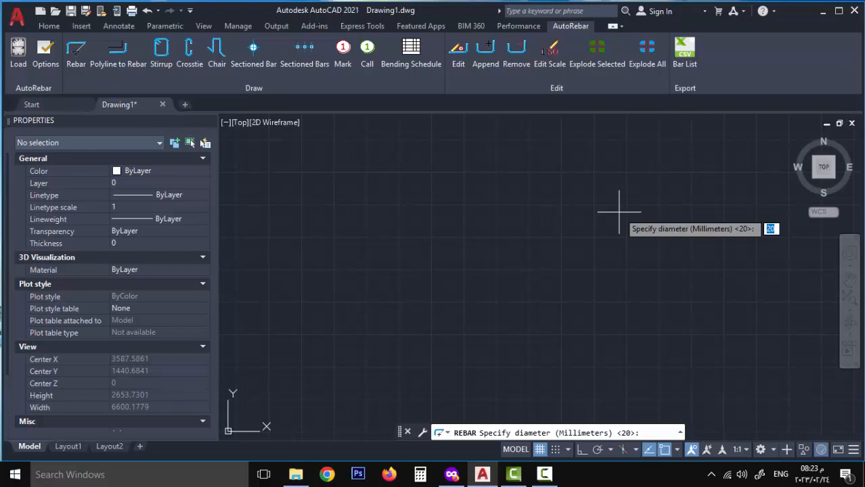
{"action": "type", "text": "12"}
{"action": "key", "text": "Return"}
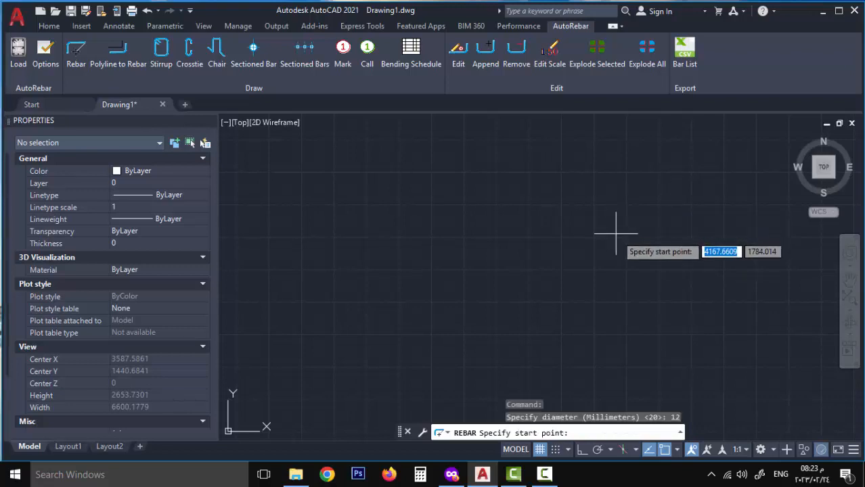
{"action": "left_click", "coordinate": [652, 177]}
{"action": "key", "text": "F8"}
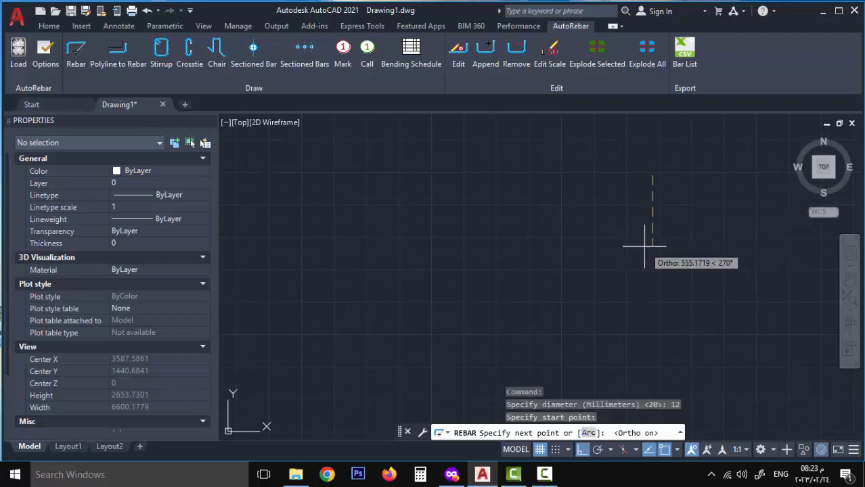
{"action": "type", "text": "20"}
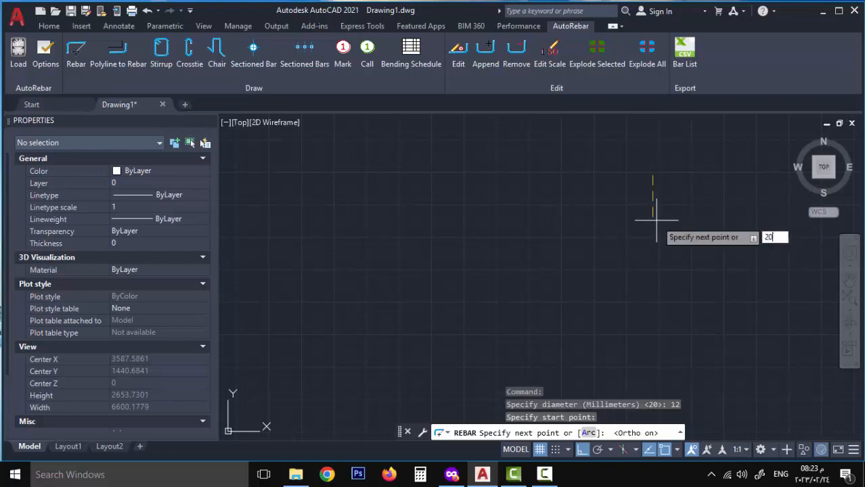
{"action": "type", "text": "0"}
{"action": "key", "text": "Return"}
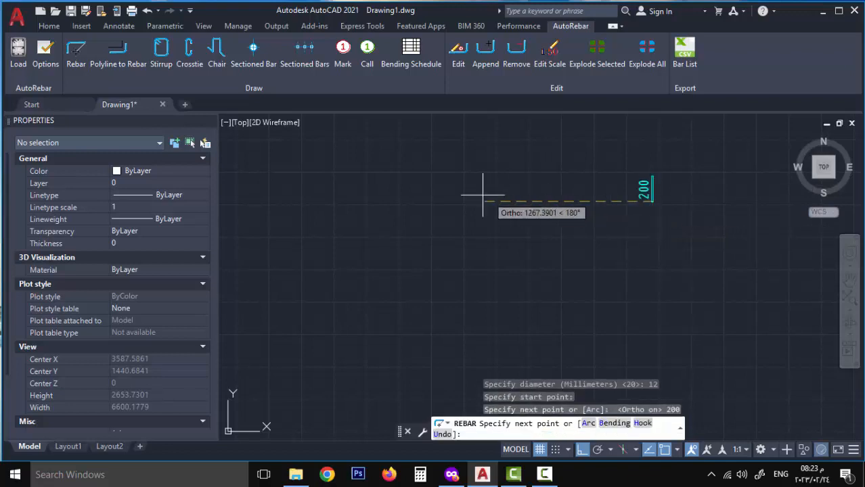
{"action": "type", "text": "2"}
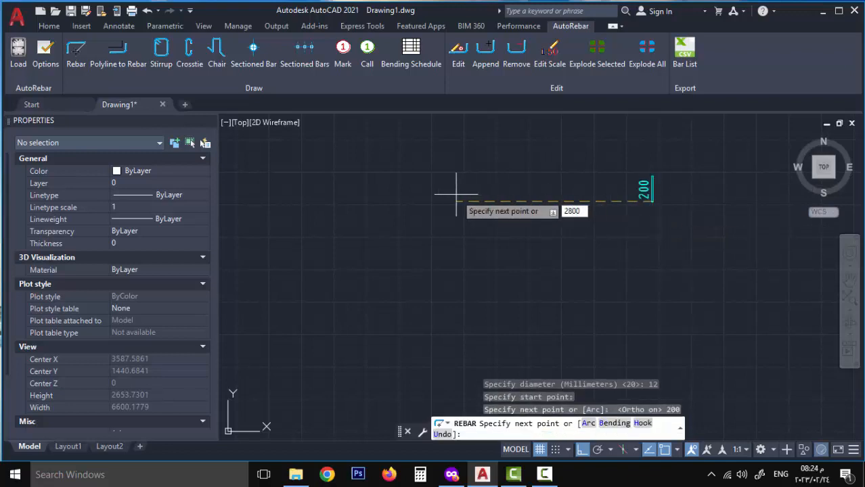
{"action": "type", "text": "800"}
{"action": "key", "text": "Return"}
{"action": "key", "text": "Return"}
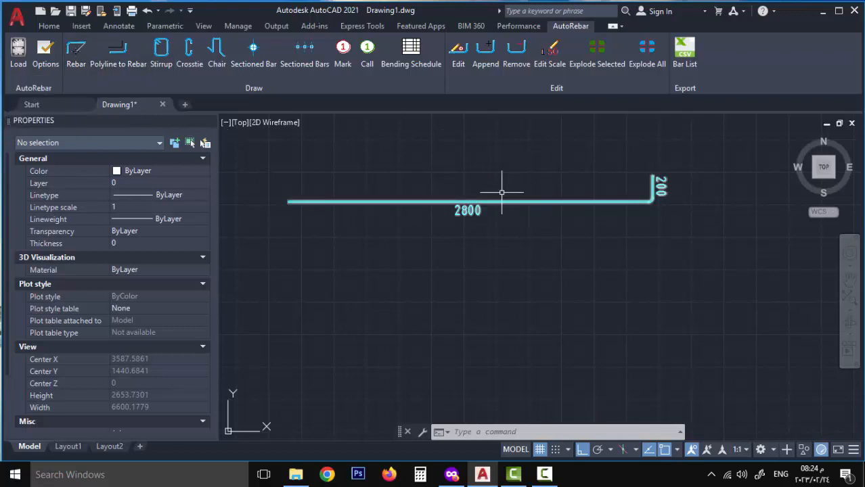
Step: Begin a 12 mm diameter rebar below the short leg of the L-shaped bar, with ortho turned off
{"action": "left_click", "coordinate": [73, 64]}
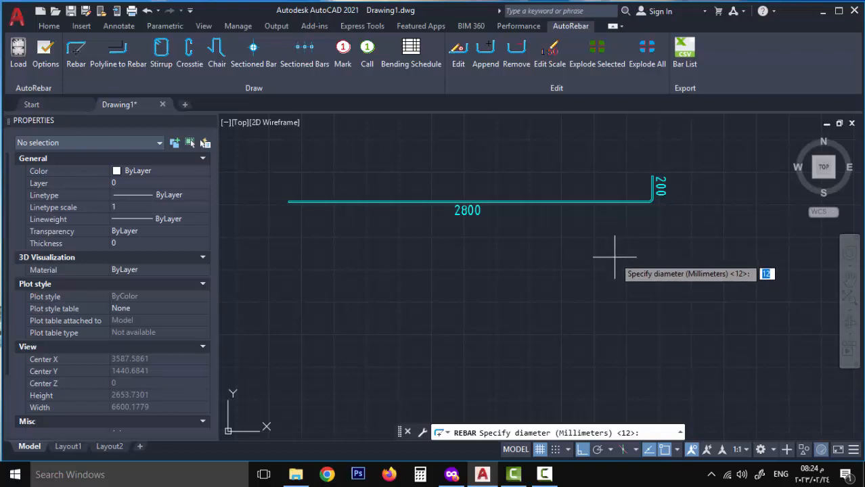
{"action": "key", "text": "Return"}
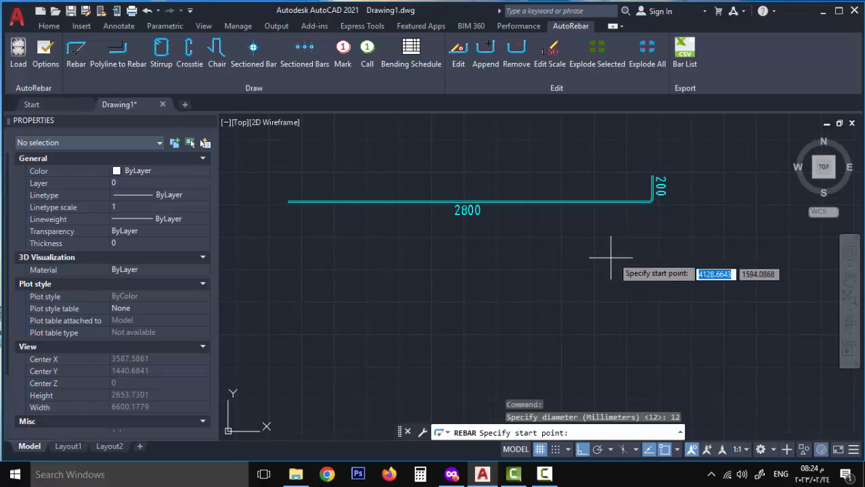
{"action": "left_click", "coordinate": [648, 260]}
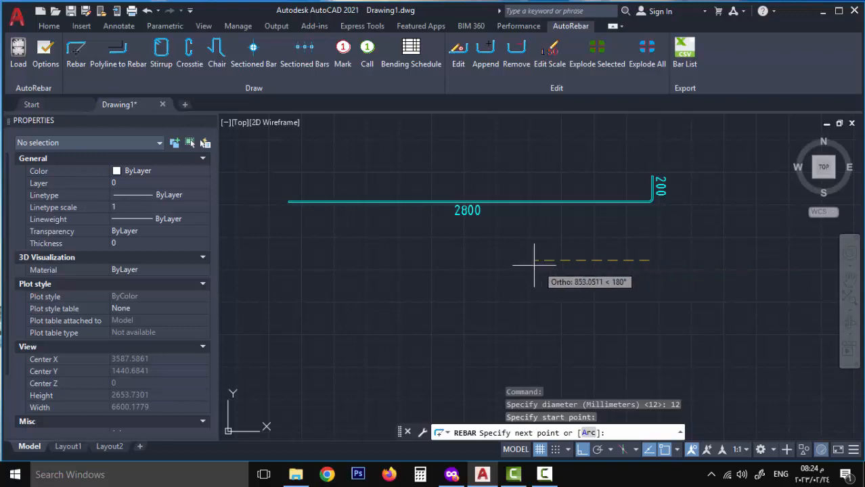
{"action": "key", "text": "F8"}
{"action": "left_click", "coordinate": [458, 269]}
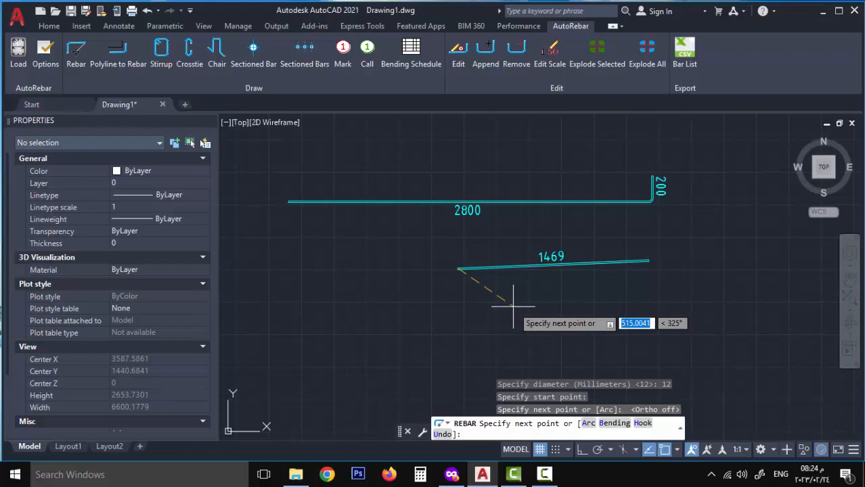
{"action": "type", "text": "u"}
{"action": "key", "text": "Return"}
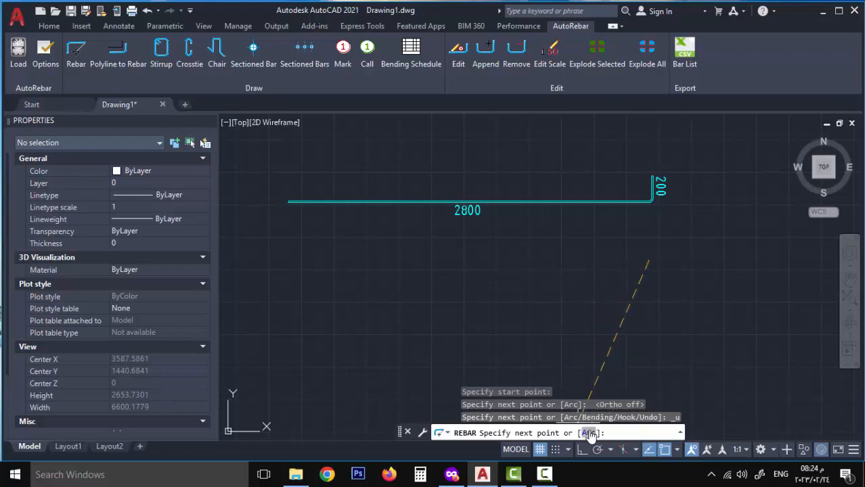
Step: Draw the rebar as an arc curving down to the left, about 2217 mm radius and 2387 mm long, and finish it
{"action": "type", "text": "a"}
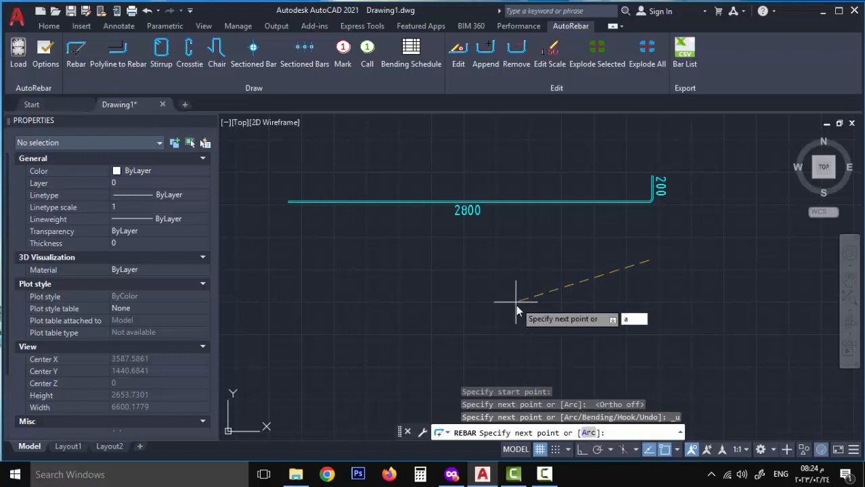
{"action": "key", "text": "Return"}
{"action": "left_click", "coordinate": [485, 272]}
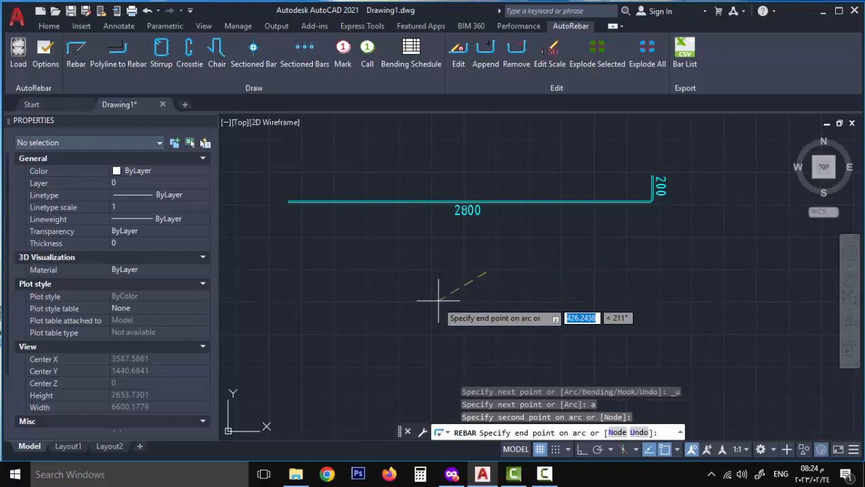
{"action": "left_click", "coordinate": [369, 353]}
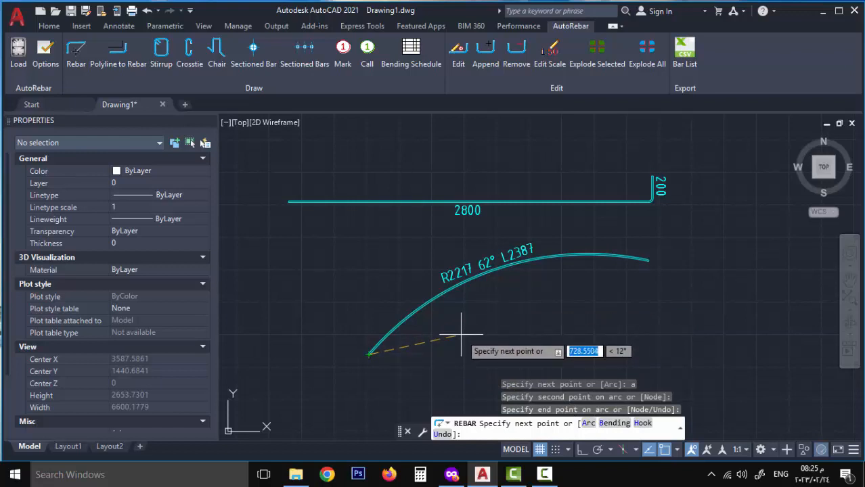
{"action": "key", "text": "Return"}
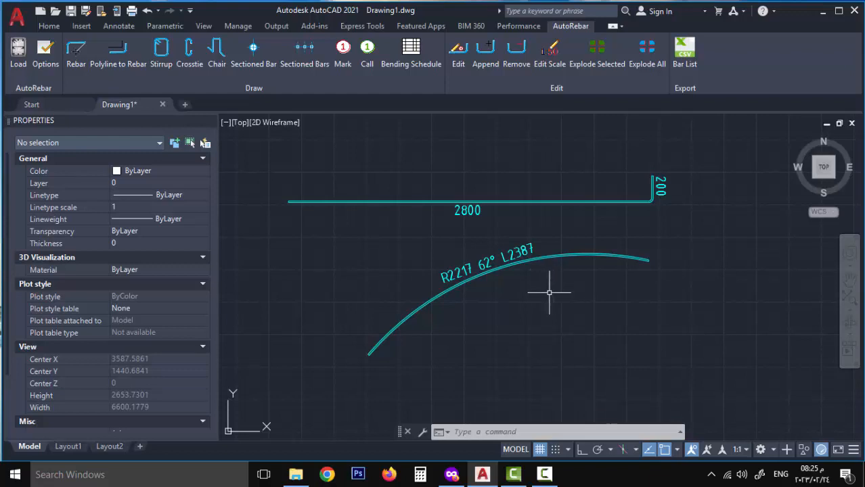
Step: In the empty space right of the rebars, begin a polyline with ortho on and a first segment 200 mm down
{"action": "scroll", "coordinate": [541, 272], "scroll_direction": "down", "scroll_amount": 5}
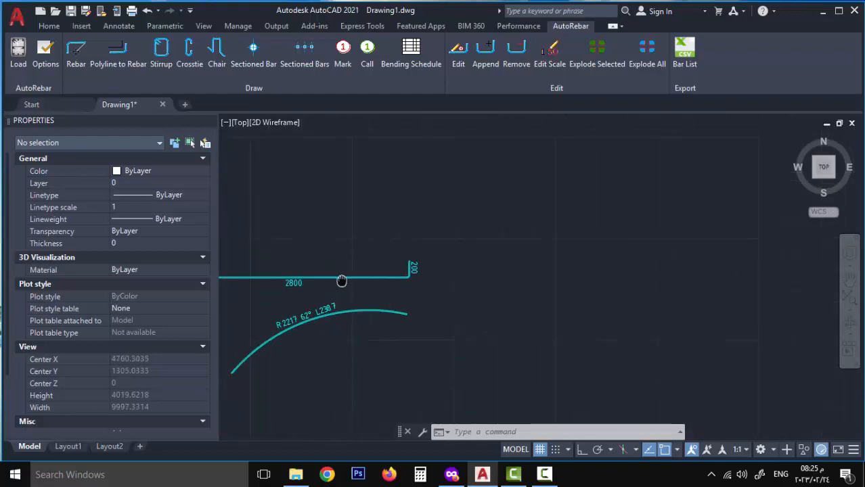
{"action": "middle_click_drag", "start_coordinate": [456, 238], "coordinate": [221, 242]}
{"action": "scroll", "coordinate": [293, 279], "scroll_direction": "down", "scroll_amount": 2}
{"action": "scroll", "coordinate": [323, 239], "scroll_direction": "down", "scroll_amount": 2}
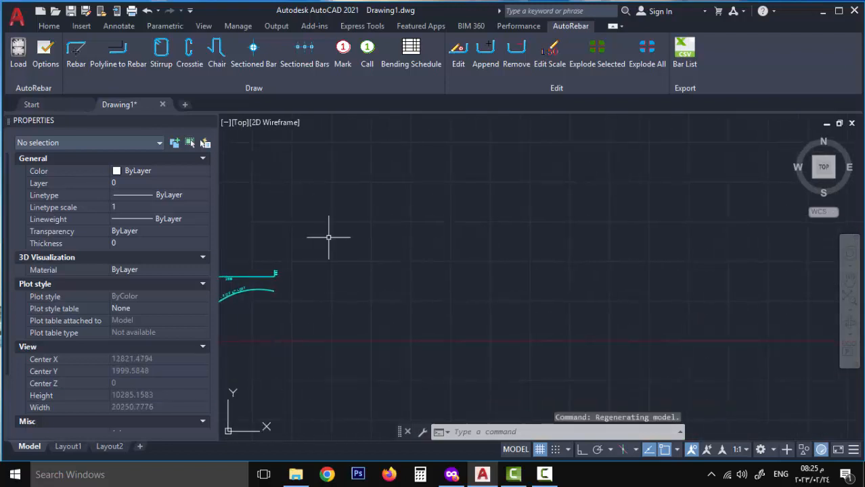
{"action": "middle_click_drag", "start_coordinate": [332, 237], "coordinate": [243, 244]}
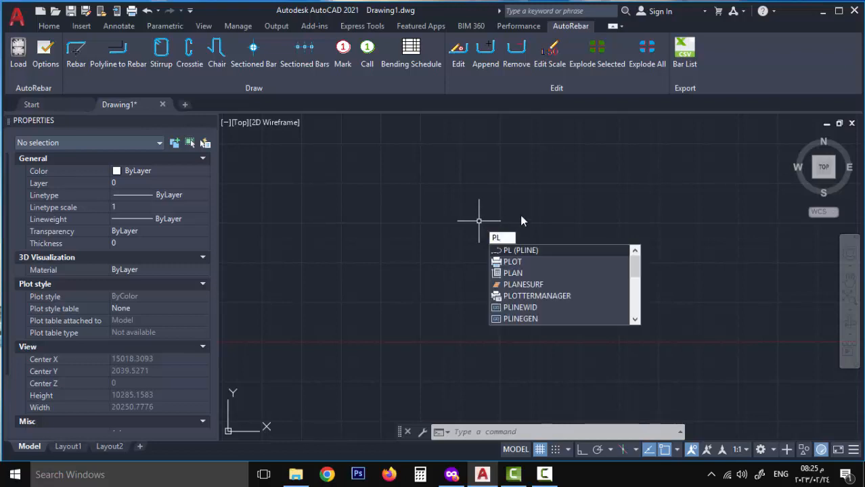
{"action": "key", "text": "Return"}
{"action": "left_click", "coordinate": [563, 177]}
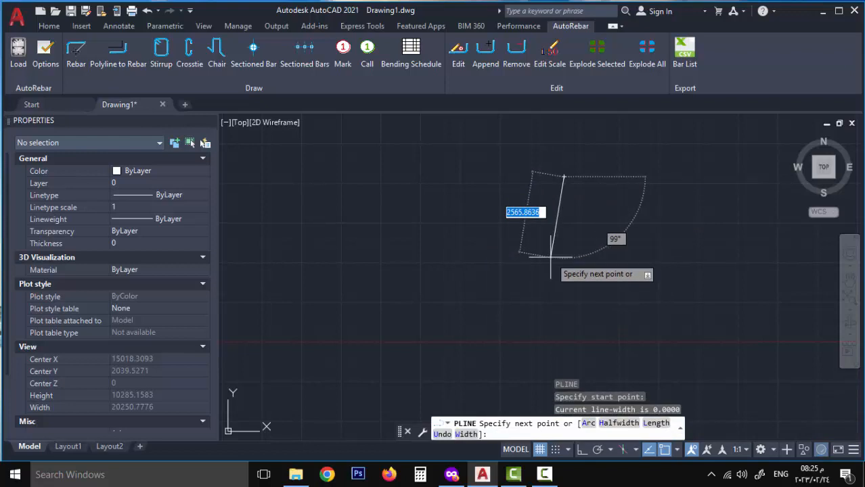
{"action": "key", "text": "F8"}
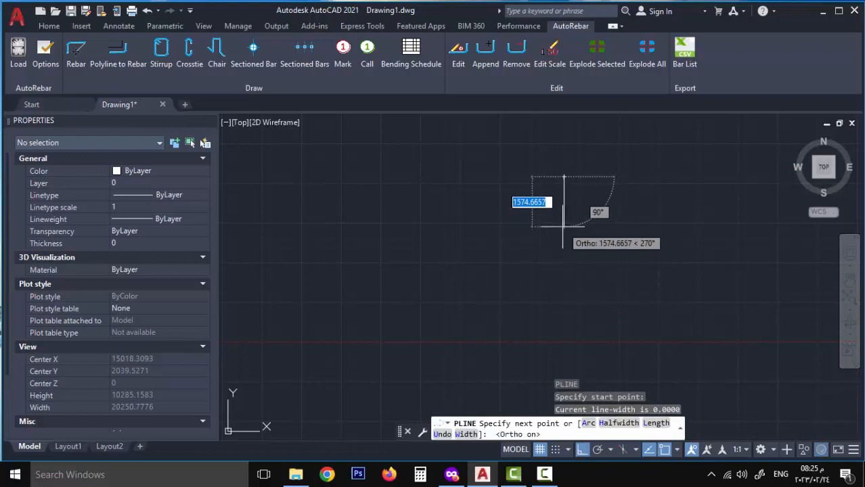
{"action": "type", "text": "200"}
{"action": "key", "text": "Return"}
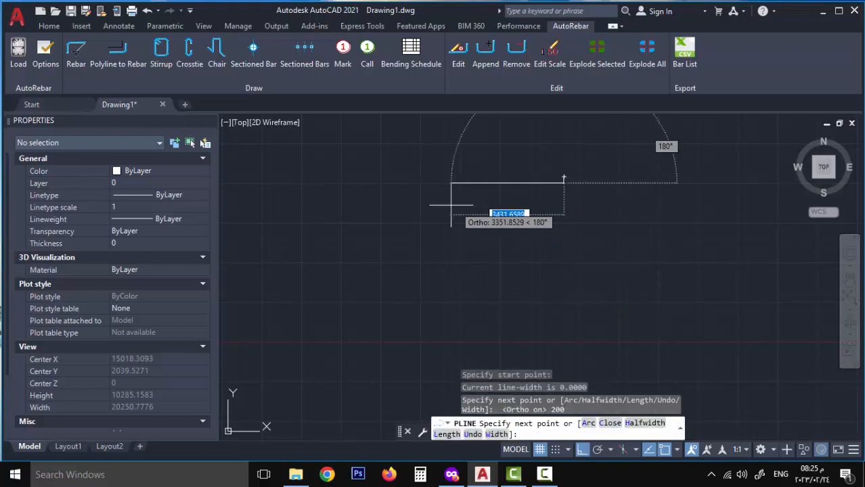
Step: Continue the polyline 2600 mm to the left and 200 mm down, and finish it
{"action": "type", "text": "26"}
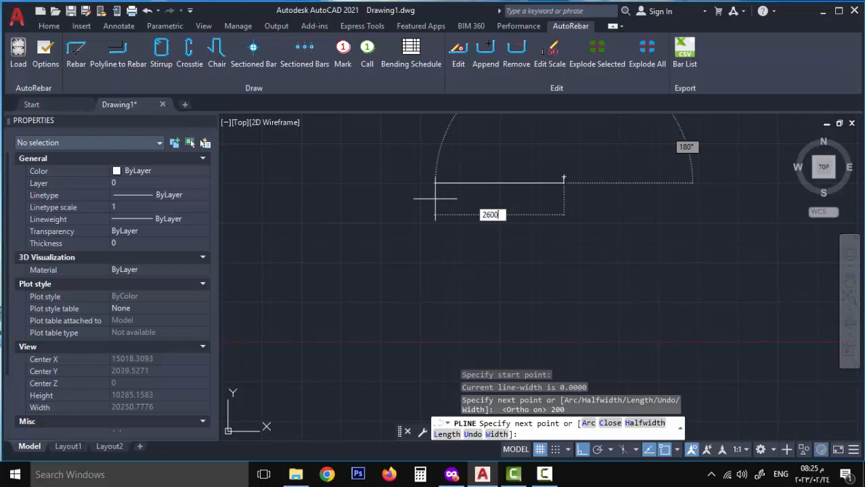
{"action": "type", "text": "00"}
{"action": "key", "text": "Return"}
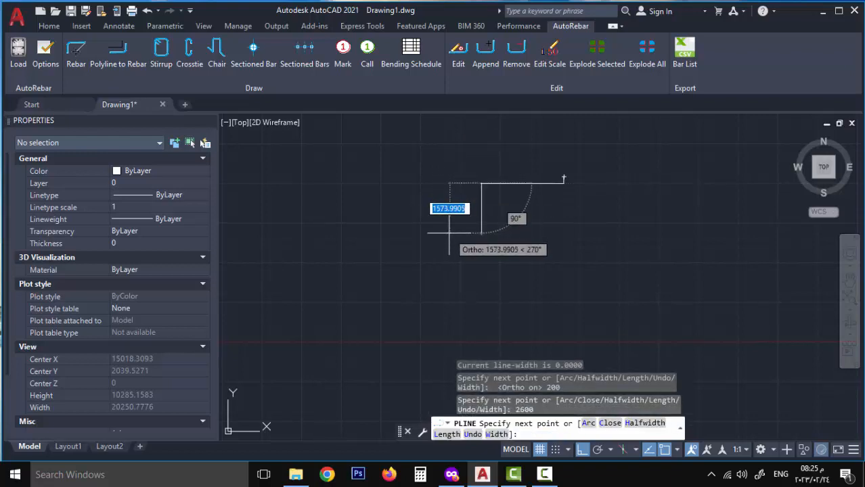
{"action": "type", "text": "200"}
{"action": "key", "text": "Return"}
{"action": "key", "text": "Return"}
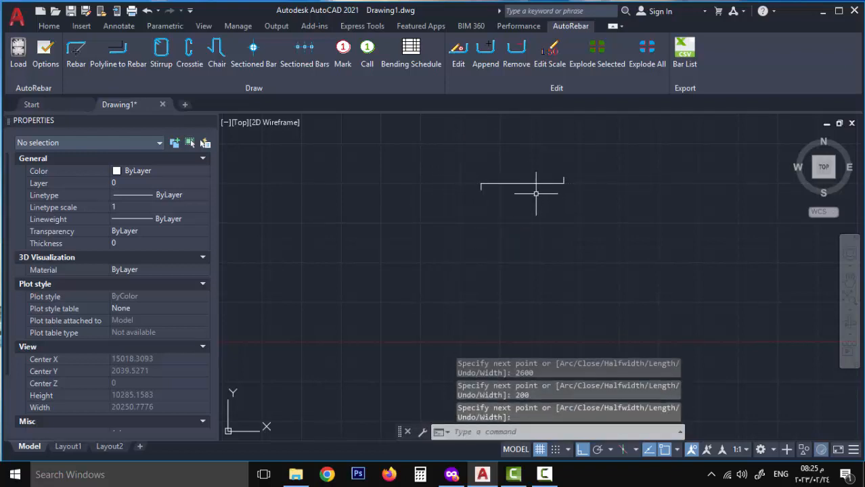
Step: Convert the Z-shaped polyline to a 12 mm diameter rebar
{"action": "scroll", "coordinate": [479, 213], "scroll_direction": "up", "scroll_amount": 2}
{"action": "mouse_move", "coordinate": [478, 212]}
{"action": "middle_mouse_down"}
{"action": "mouse_move", "coordinate": [444, 262]}
{"action": "mouse_move", "coordinate": [437, 244]}
{"action": "mouse_move", "coordinate": [479, 270]}
{"action": "mouse_move", "coordinate": [475, 280]}
{"action": "mouse_move", "coordinate": [482, 269]}
{"action": "mouse_move", "coordinate": [475, 272]}
{"action": "middle_mouse_up"}
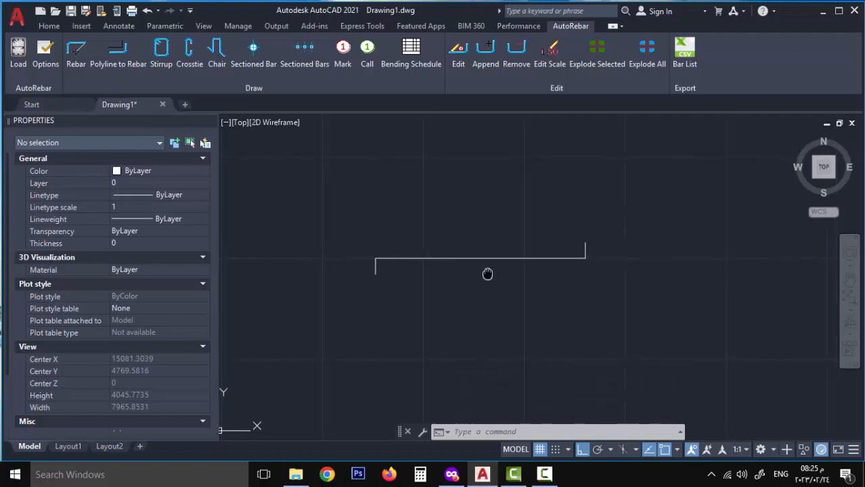
{"action": "left_click", "coordinate": [428, 231]}
{"action": "left_click", "coordinate": [396, 299]}
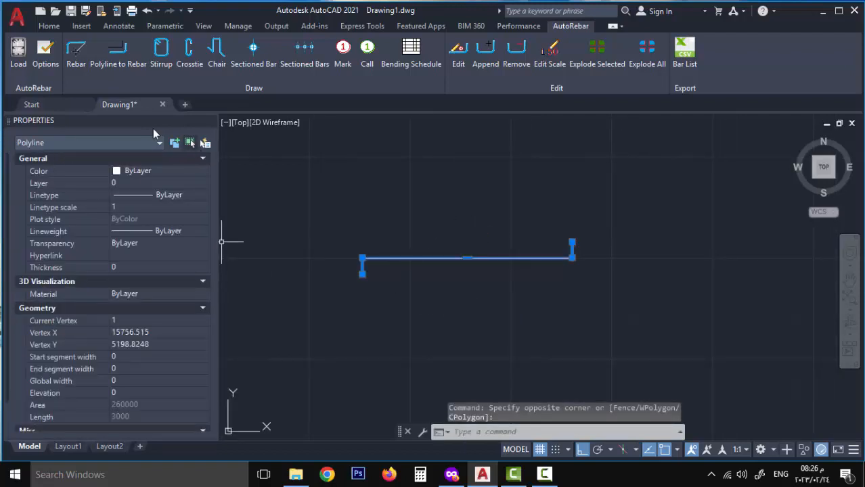
{"action": "key", "text": "Escape"}
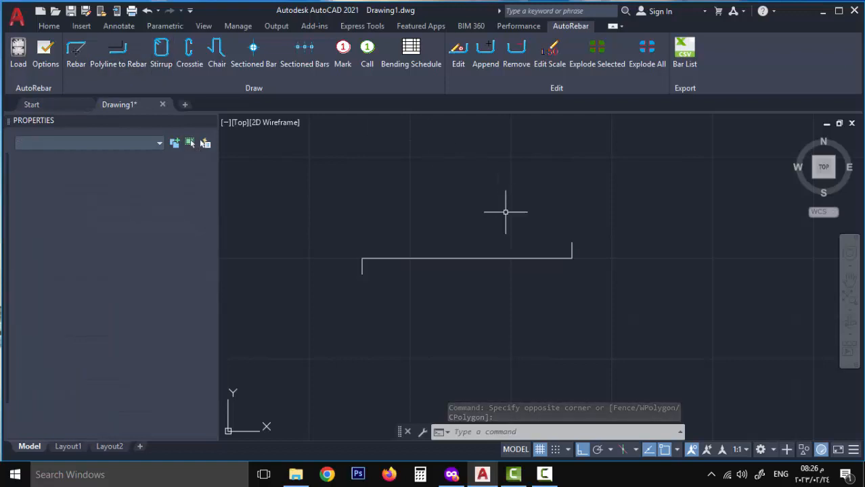
{"action": "left_click", "coordinate": [118, 56]}
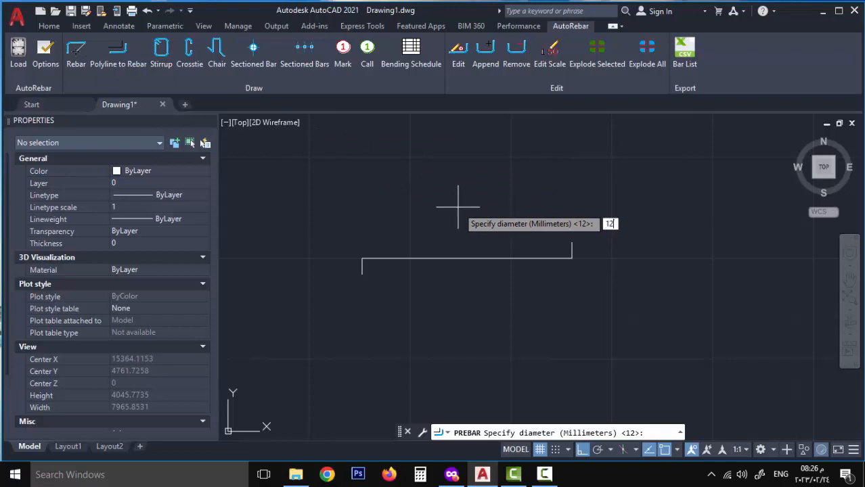
{"action": "type", "text": "12"}
{"action": "key", "text": "Return"}
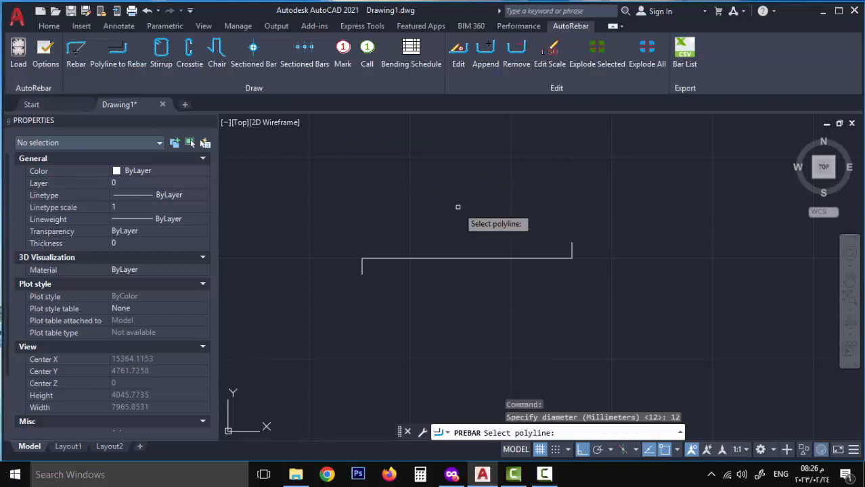
{"action": "left_click", "coordinate": [468, 258]}
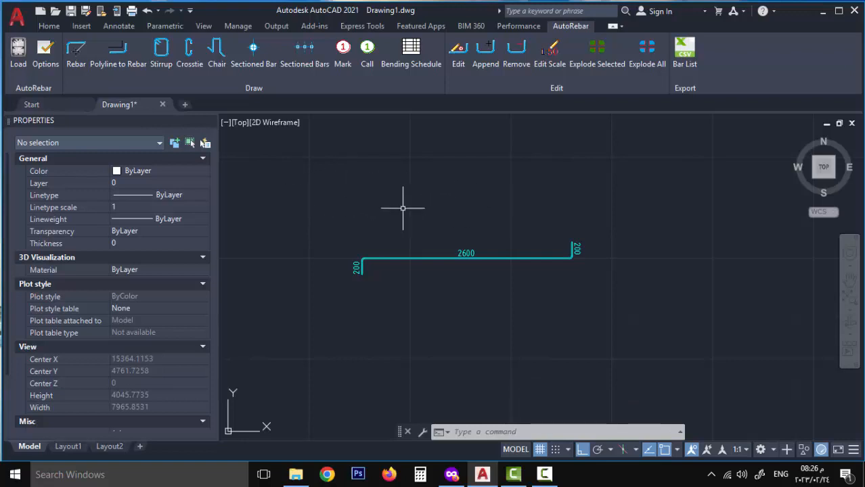
Step: Below the Z-shaped rebar, draw a rectangle by dimensions with length 250 mm and width 700 mm
{"action": "scroll", "coordinate": [414, 211], "scroll_direction": "down", "scroll_amount": 3}
{"action": "middle_click_drag", "start_coordinate": [435, 212], "coordinate": [347, 226]}
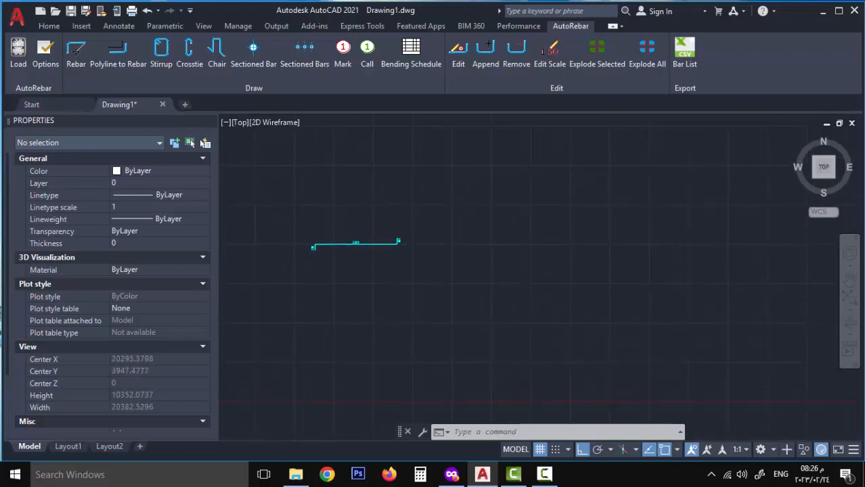
{"action": "scroll", "coordinate": [409, 205], "scroll_direction": "down", "scroll_amount": 2}
{"action": "scroll", "coordinate": [345, 197], "scroll_direction": "down", "scroll_amount": 2}
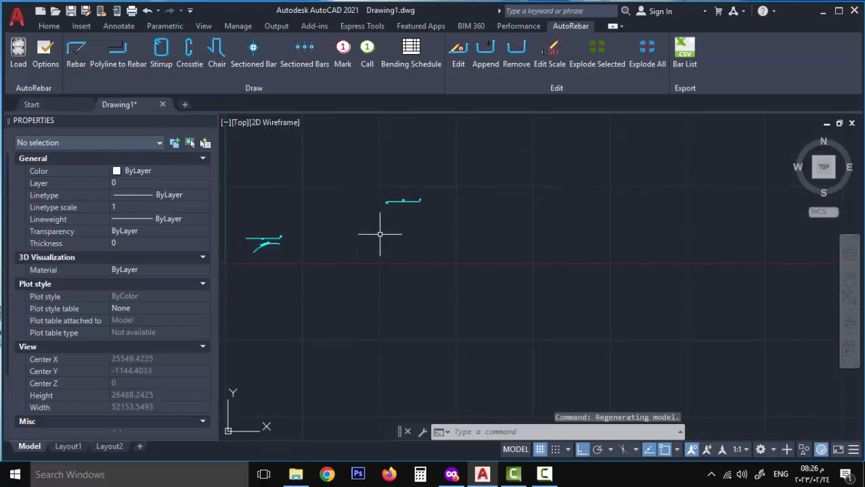
{"action": "middle_click_drag", "start_coordinate": [389, 232], "coordinate": [371, 242]}
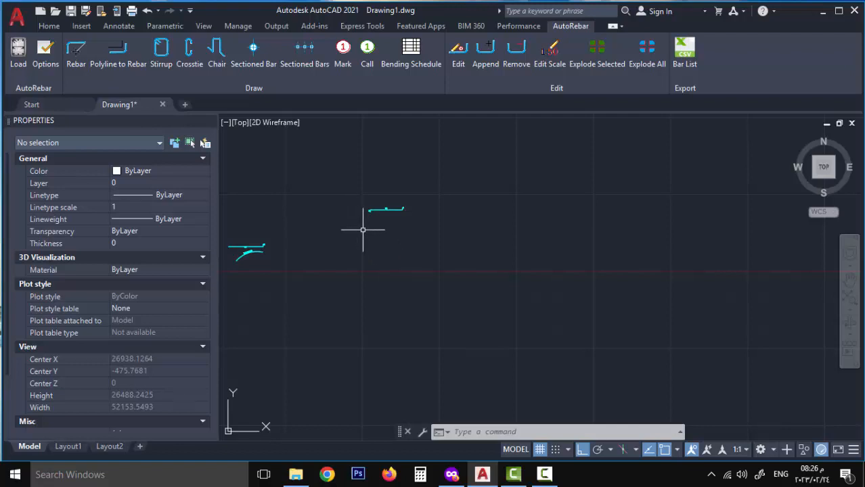
{"action": "middle_click_drag", "start_coordinate": [370, 252], "coordinate": [379, 229]}
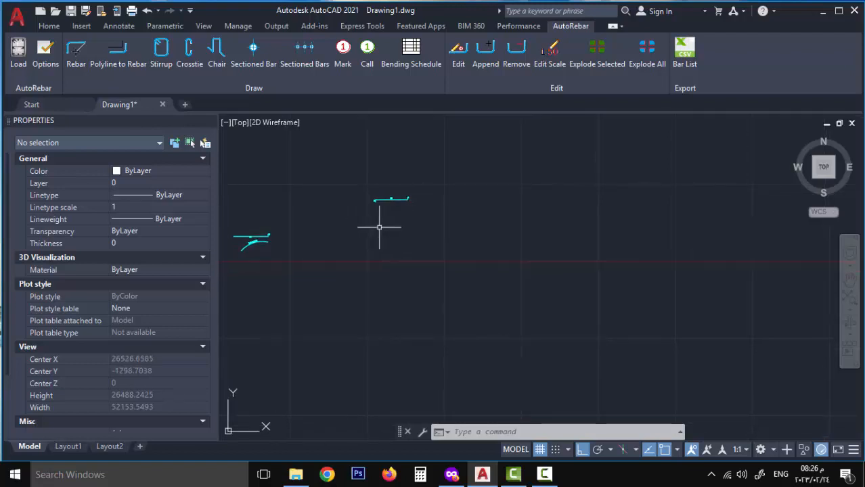
{"action": "type", "text": "rec"}
{"action": "key", "text": "Return"}
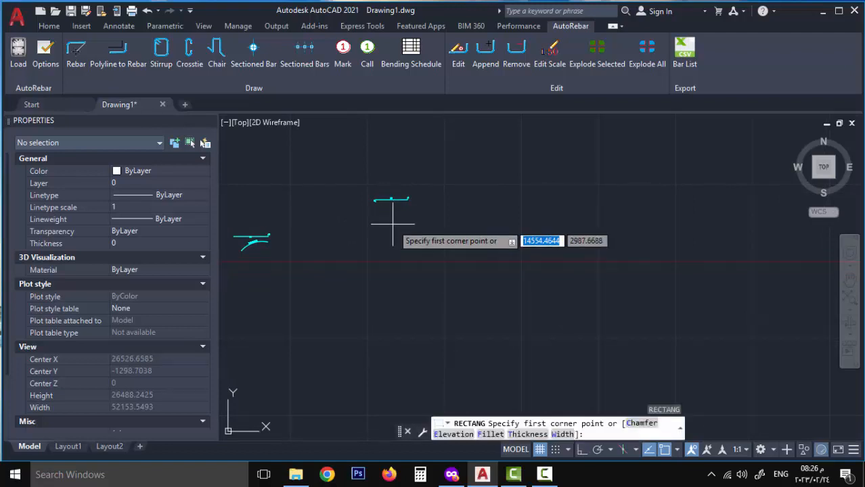
{"action": "left_click", "coordinate": [394, 223]}
{"action": "type", "text": "d"}
{"action": "key", "text": "Return"}
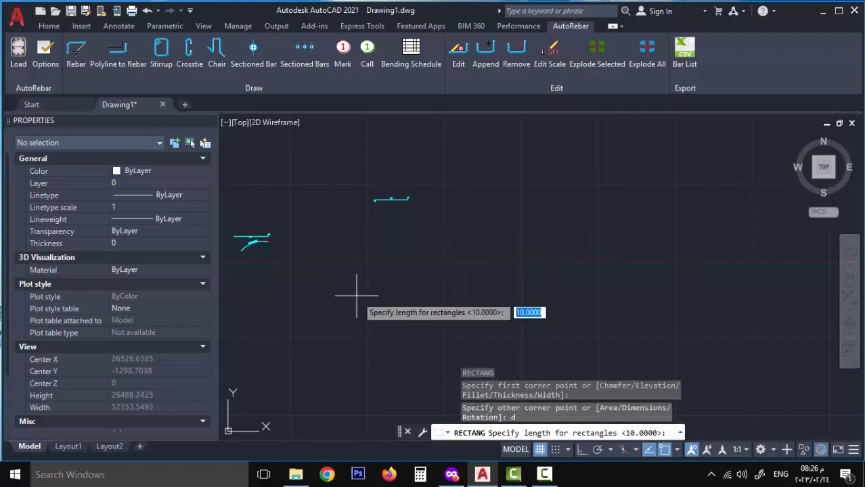
{"action": "type", "text": "250"}
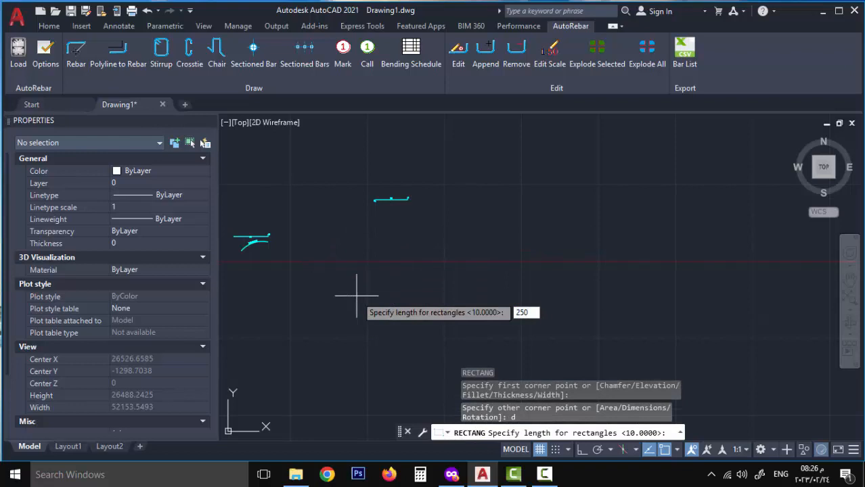
{"action": "key", "text": "Return"}
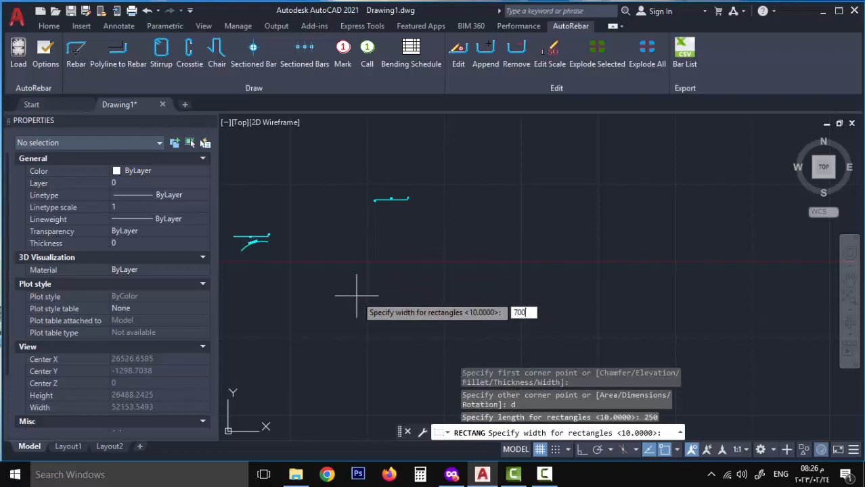
{"action": "key", "text": "Return"}
{"action": "left_click", "coordinate": [359, 291]}
{"action": "scroll", "coordinate": [365, 270], "scroll_direction": "up", "scroll_amount": 8}
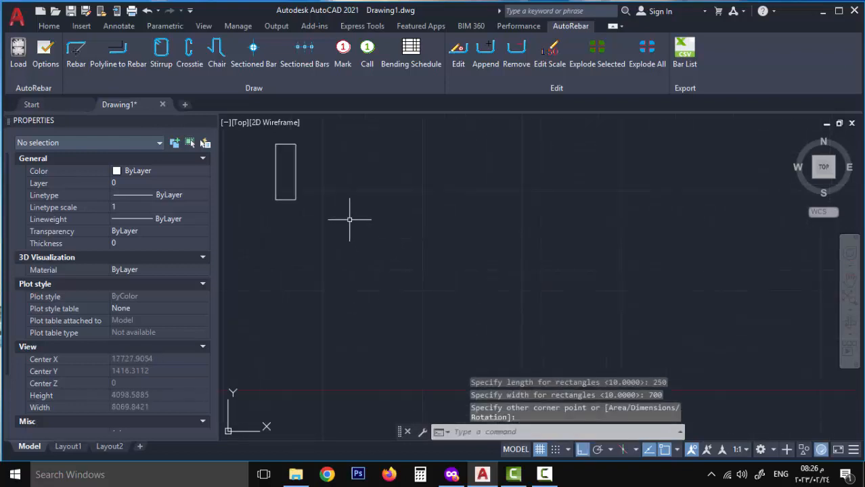
{"action": "scroll", "coordinate": [349, 220], "scroll_direction": "up", "scroll_amount": 4}
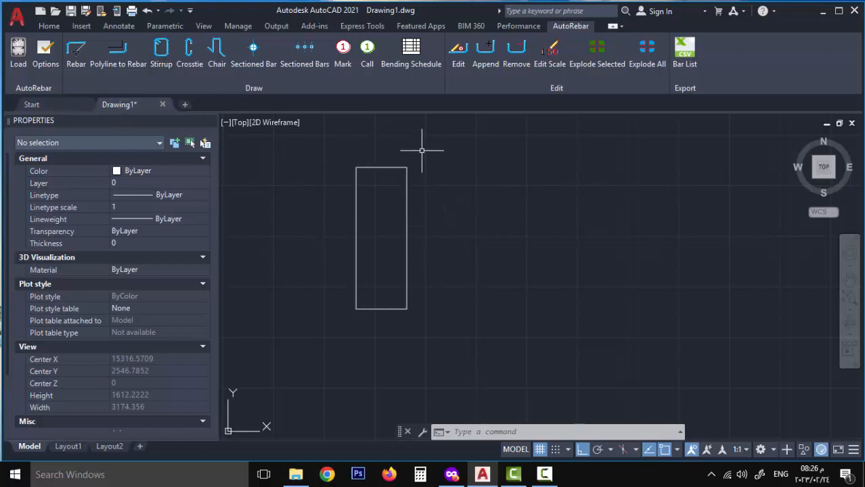
Step: Draw a stirrup with 8 mm diameter and 25 mm concrete cover between opposite corners of the 250 by 700 mm rectangle
{"action": "left_click", "coordinate": [162, 65]}
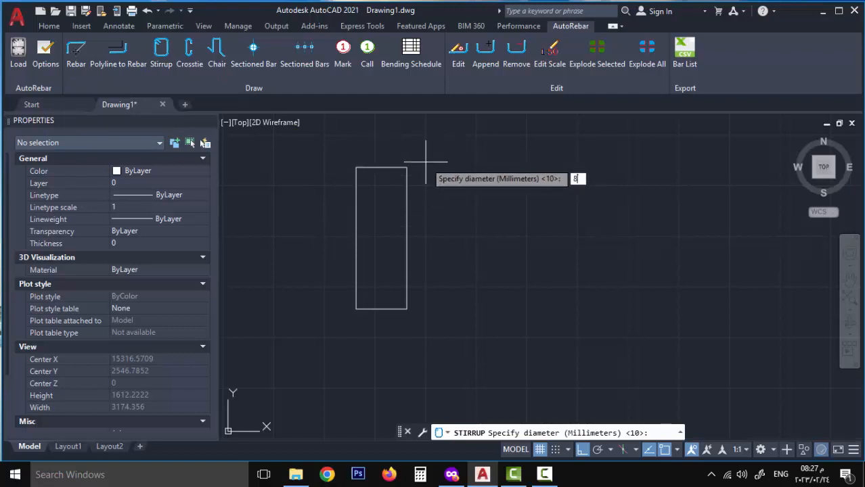
{"action": "key", "text": "Return"}
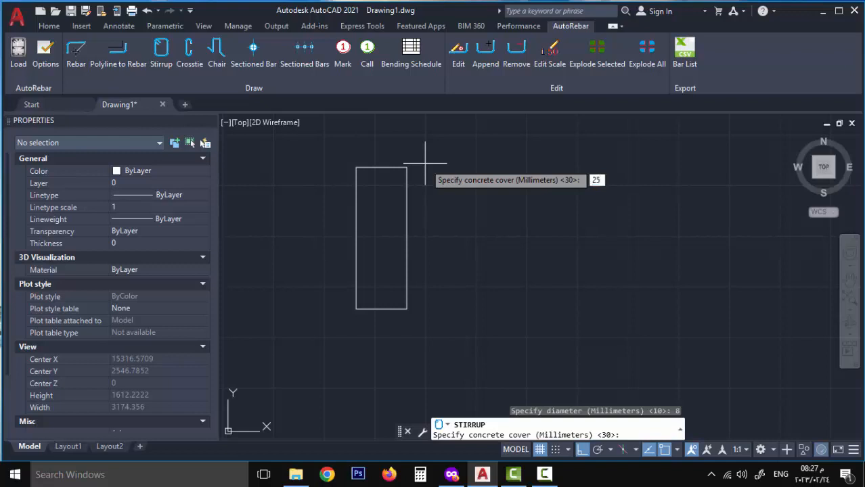
{"action": "key", "text": "Return"}
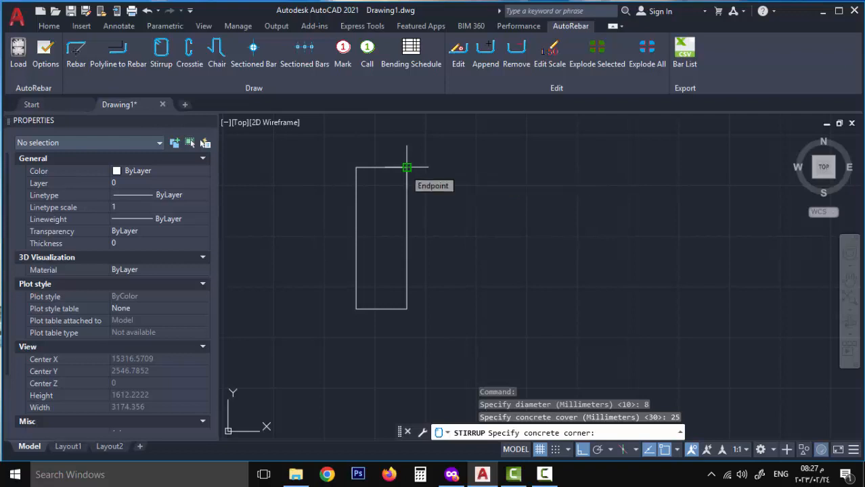
{"action": "left_click", "coordinate": [407, 167]}
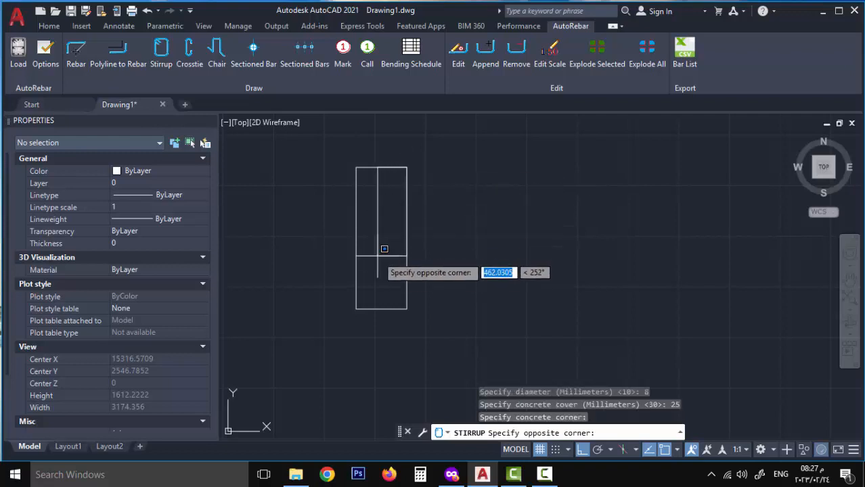
{"action": "left_click", "coordinate": [357, 308]}
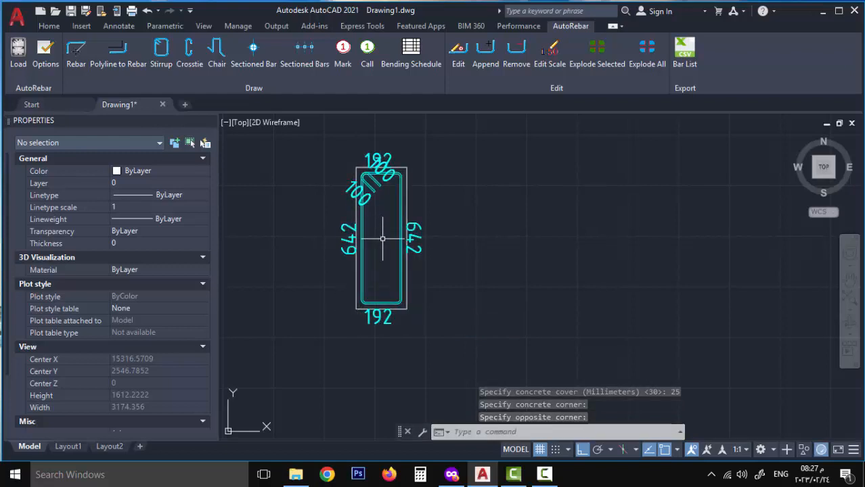
Step: Copy the stirrup about 413 mm horizontally to the right, outside the rectangle
{"action": "middle_click_drag", "start_coordinate": [387, 230], "coordinate": [355, 252]}
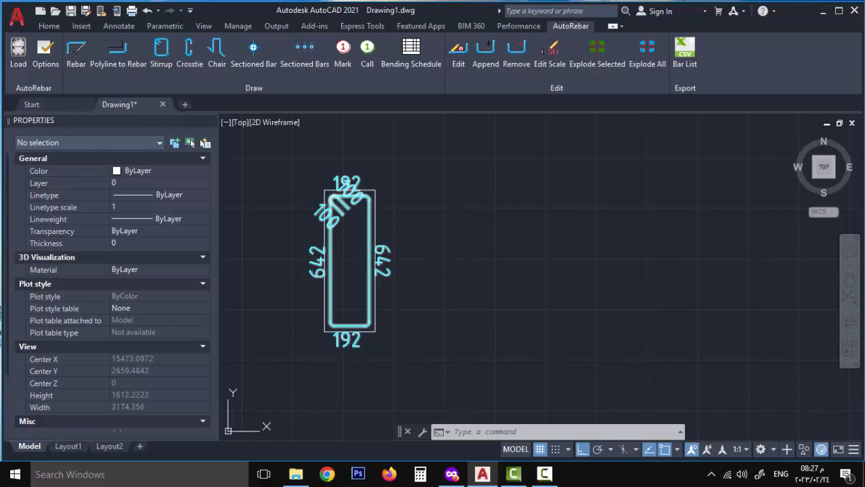
{"action": "type", "text": "co"}
{"action": "key", "text": "Return"}
{"action": "left_click", "coordinate": [336, 221]}
{"action": "left_click", "coordinate": [332, 205]}
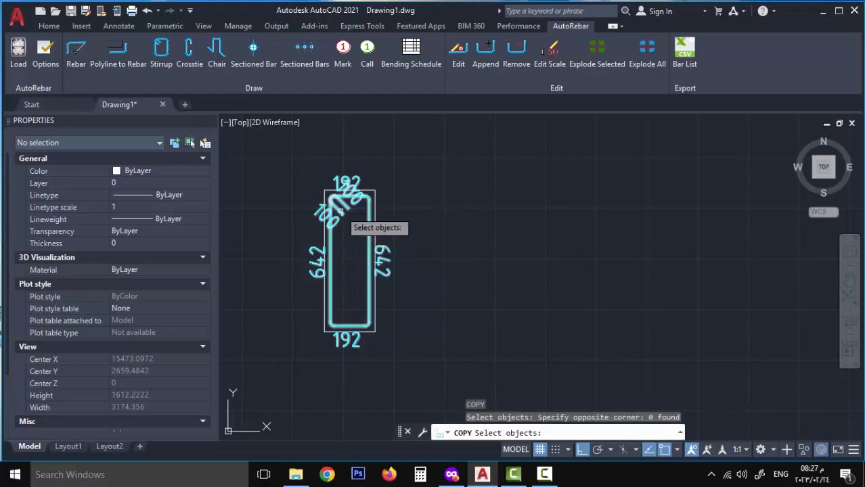
{"action": "left_click", "coordinate": [345, 222]}
{"action": "key", "text": "Return"}
{"action": "left_click", "coordinate": [347, 264]}
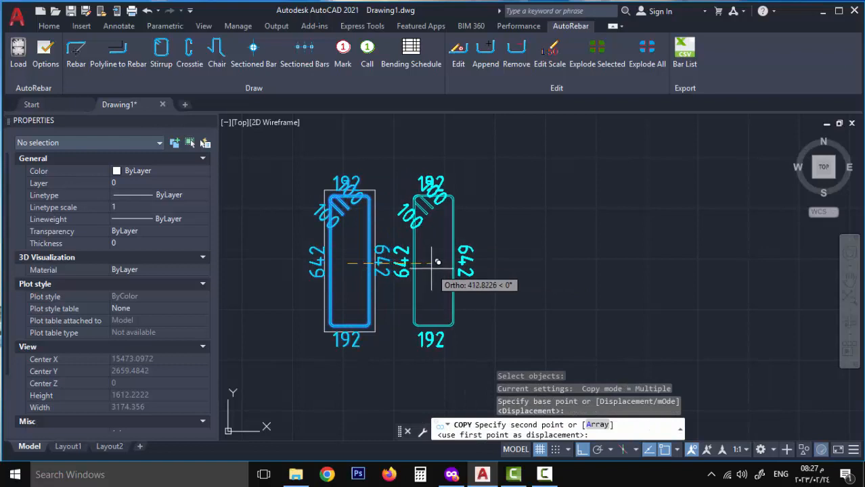
{"action": "left_click", "coordinate": [431, 267]}
{"action": "key", "text": "Return"}
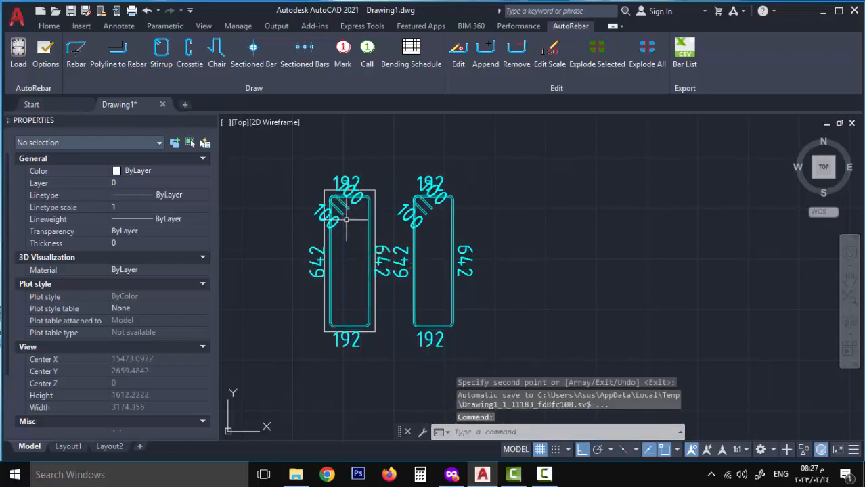
{"action": "left_click", "coordinate": [341, 206]}
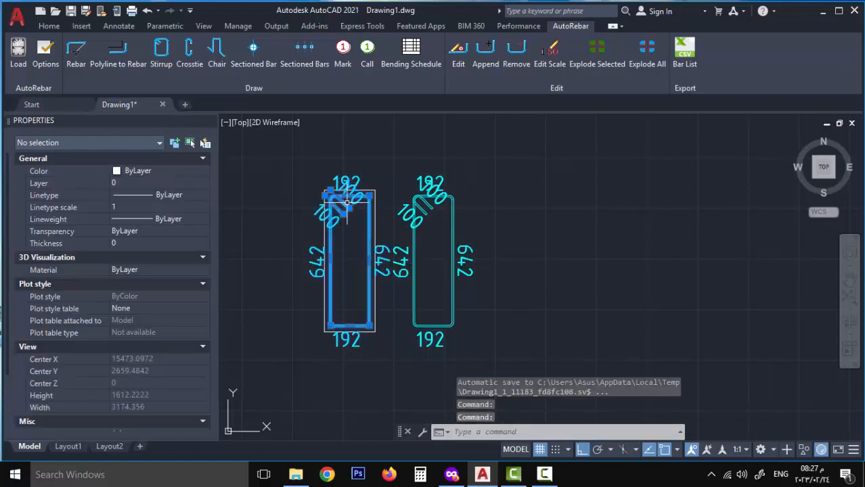
{"action": "left_click", "coordinate": [346, 194]}
{"action": "key", "text": "Escape"}
{"action": "key", "text": "Escape"}
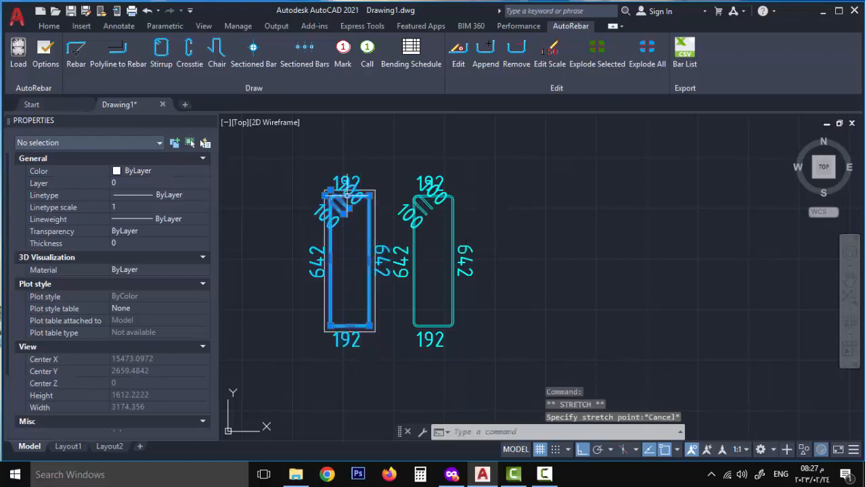
{"action": "double_click", "coordinate": [351, 196]}
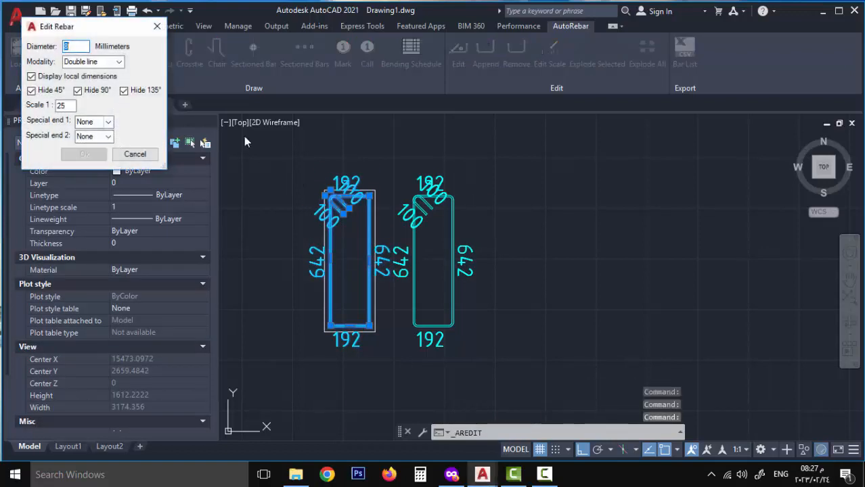
{"action": "left_click", "coordinate": [157, 25]}
Step: Edit the stirrup inside the rectangle to turn off its local dimensions display
{"action": "left_click", "coordinate": [458, 68]}
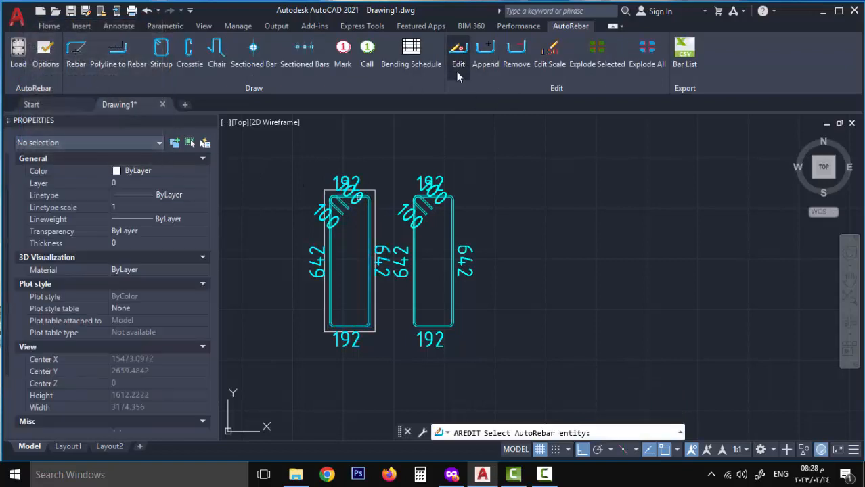
{"action": "left_click", "coordinate": [364, 196]}
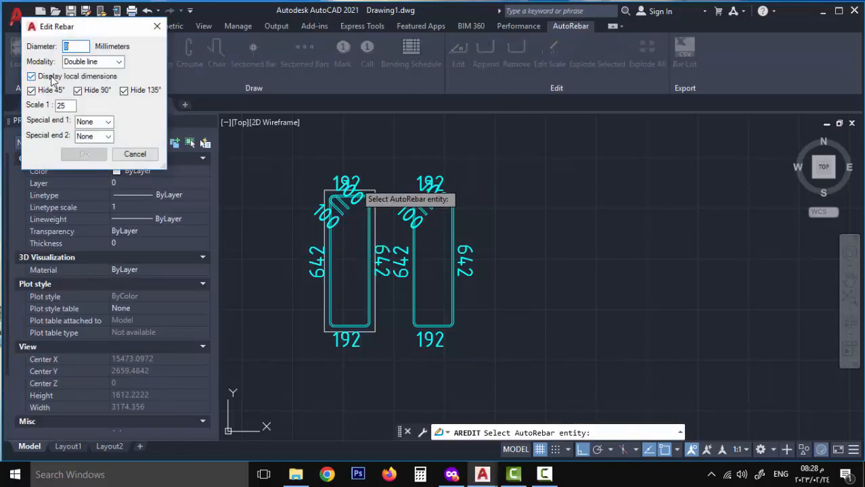
{"action": "left_click", "coordinate": [53, 80]}
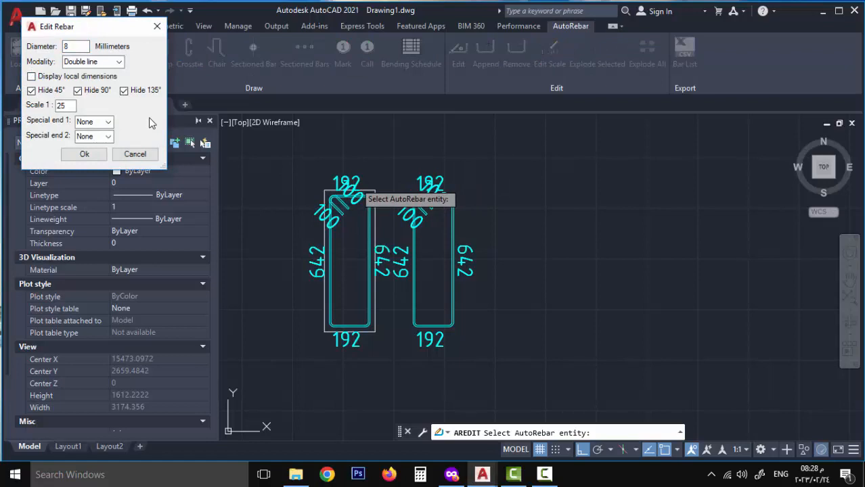
{"action": "left_click", "coordinate": [87, 155]}
{"action": "scroll", "coordinate": [408, 266], "scroll_direction": "down", "scroll_amount": 3}
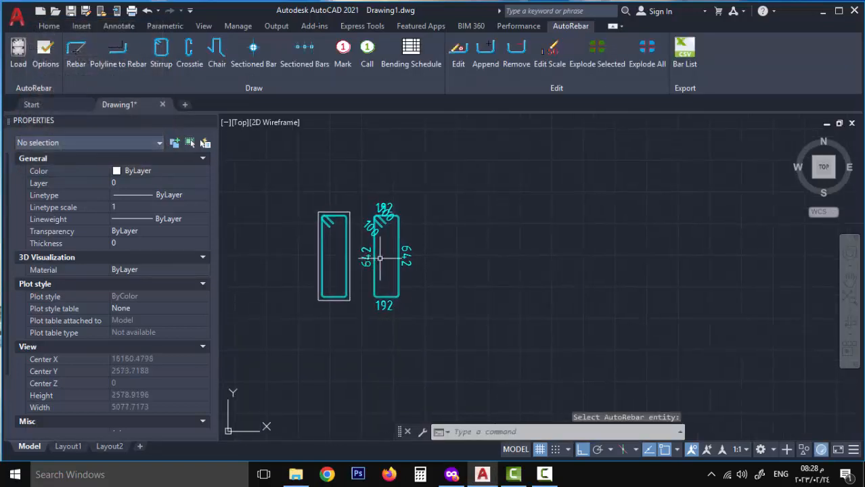
Step: Set the scale of the copied stirrup's dimension labels to 15 with Edit Scale
{"action": "scroll", "coordinate": [386, 253], "scroll_direction": "up", "scroll_amount": 3}
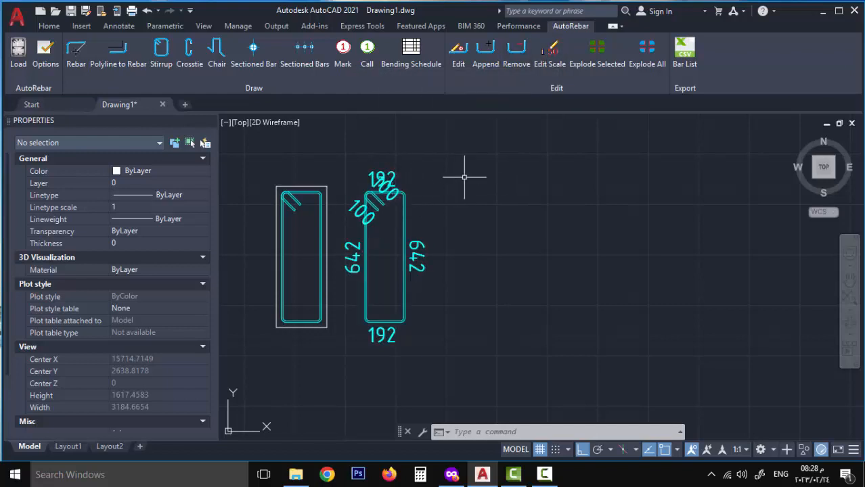
{"action": "left_click", "coordinate": [545, 61]}
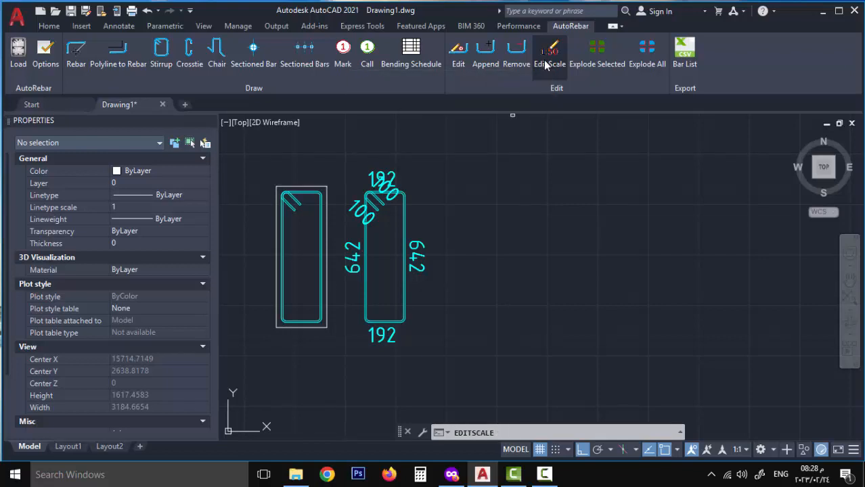
{"action": "left_click", "coordinate": [455, 154]}
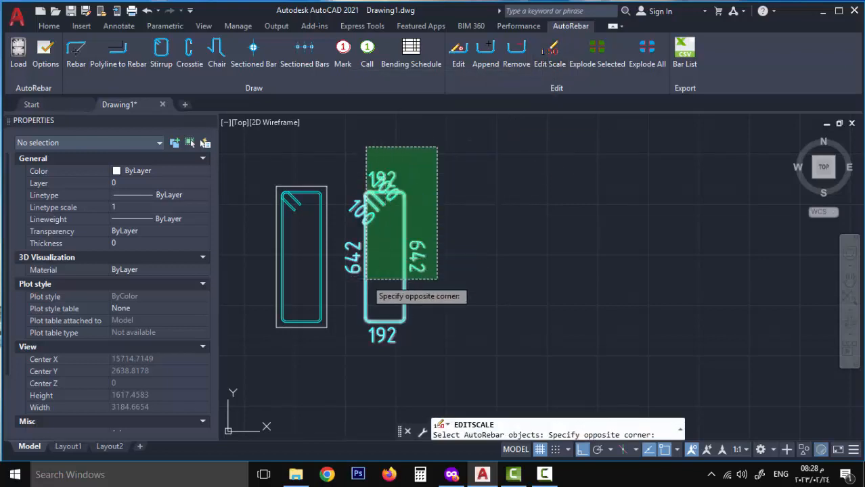
{"action": "left_click", "coordinate": [369, 237]}
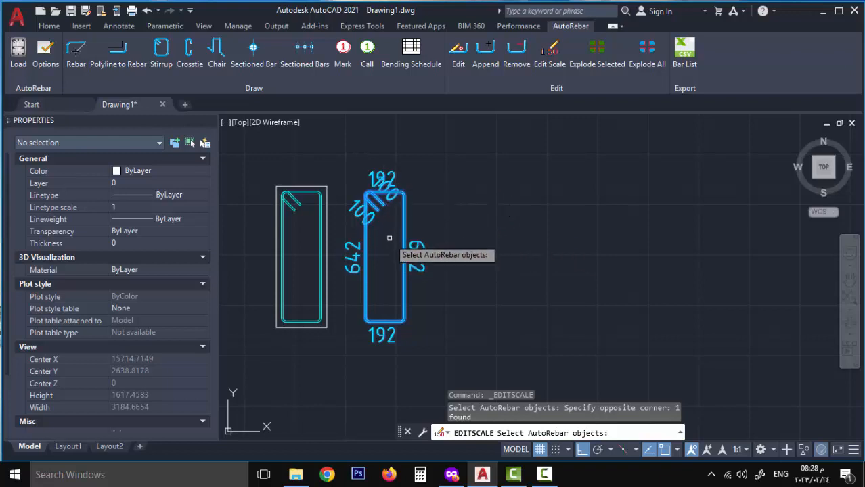
{"action": "key", "text": "Return"}
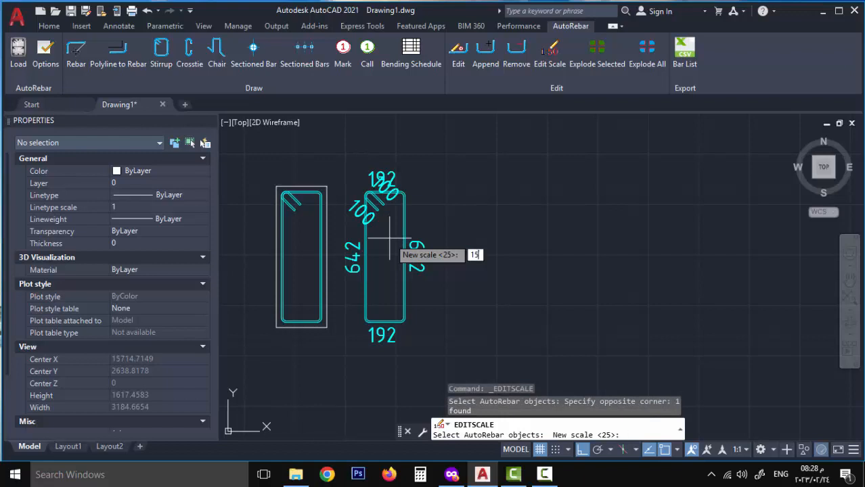
{"action": "key", "text": "Return"}
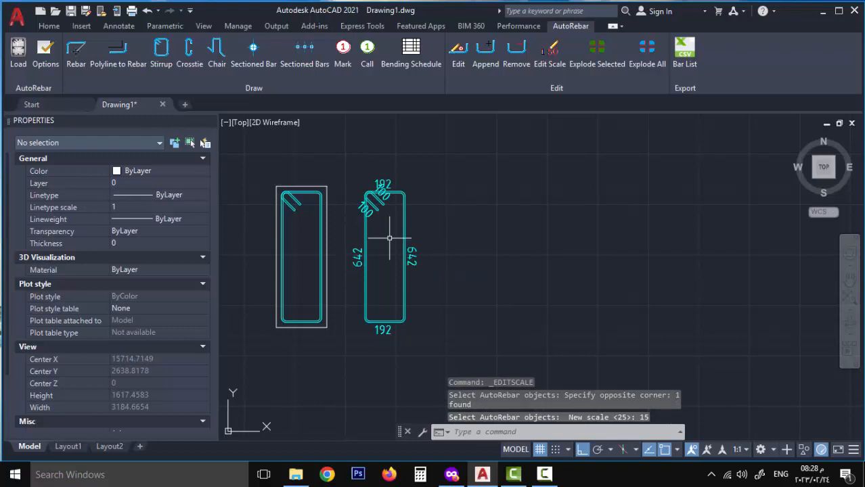
Step: Repeat Edit Scale on the copied stirrup and set its scale to 10
{"action": "key", "text": "Return"}
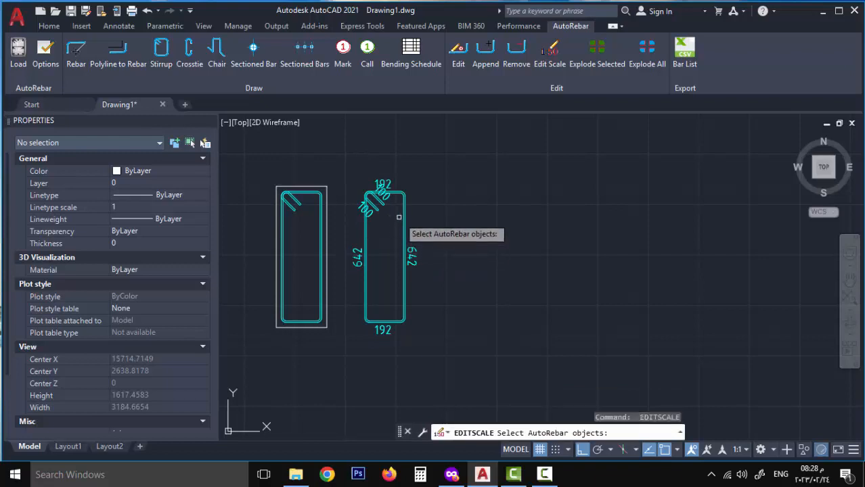
{"action": "left_click", "coordinate": [383, 198]}
{"action": "key", "text": "Return"}
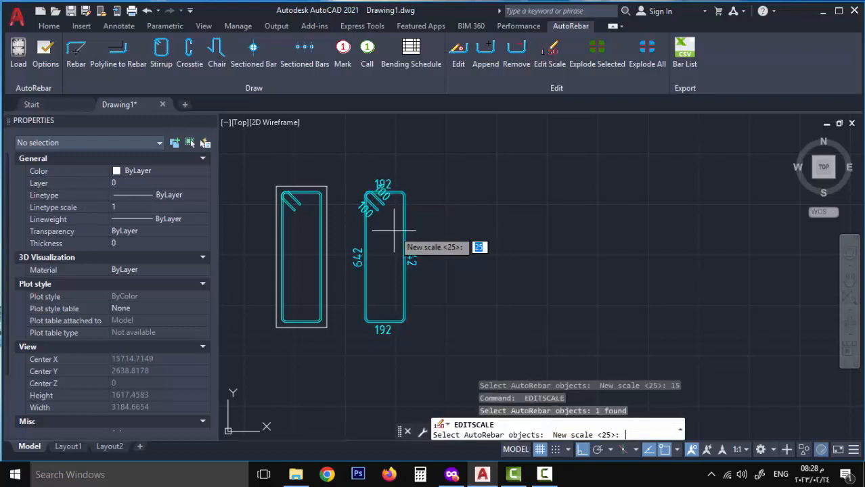
{"action": "key", "text": "Return"}
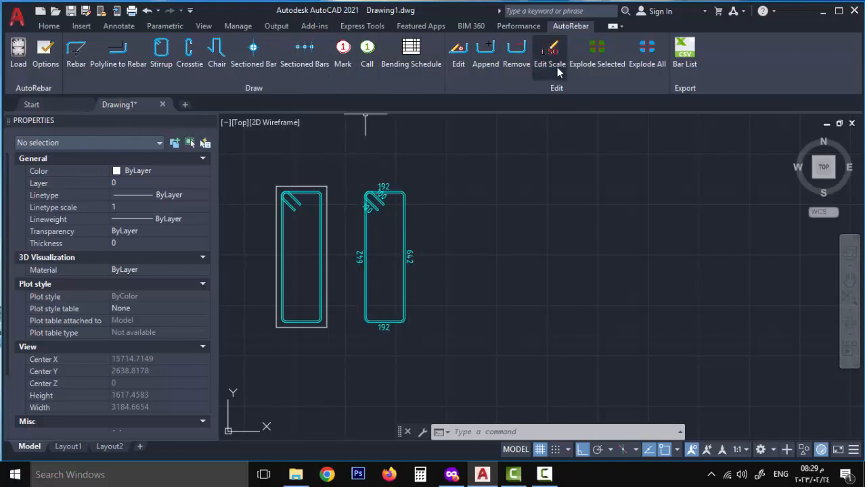
Step: Draw a vertical construction line in the empty space right of the two stirrups
{"action": "scroll", "coordinate": [338, 190], "scroll_direction": "down", "scroll_amount": 3}
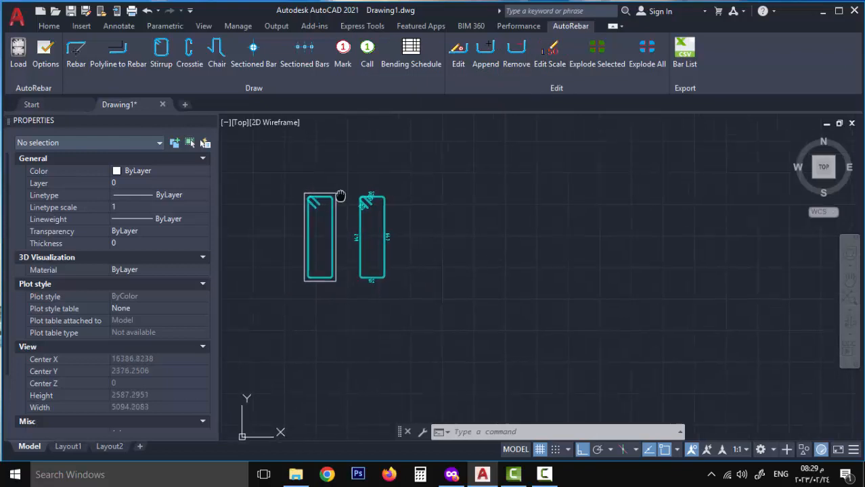
{"action": "scroll", "coordinate": [295, 207], "scroll_direction": "down", "scroll_amount": 4}
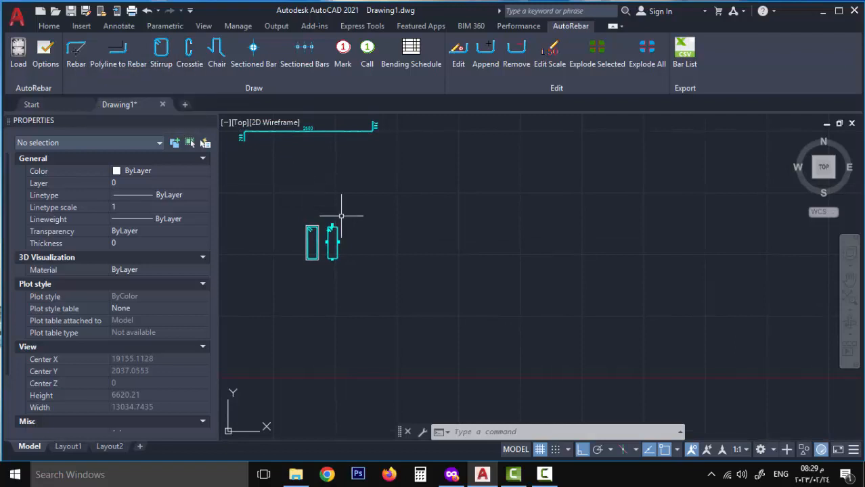
{"action": "mouse_move", "coordinate": [367, 232]}
{"action": "middle_mouse_down"}
{"action": "mouse_move", "coordinate": [307, 207]}
{"action": "mouse_move", "coordinate": [361, 226]}
{"action": "middle_mouse_up"}
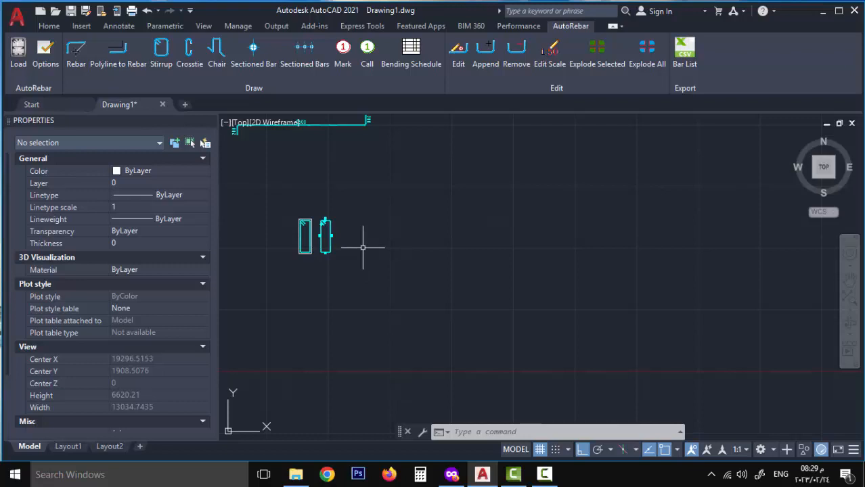
{"action": "scroll", "coordinate": [390, 255], "scroll_direction": "down", "scroll_amount": 2}
{"action": "mouse_move", "coordinate": [400, 254]}
{"action": "middle_mouse_down"}
{"action": "mouse_move", "coordinate": [413, 251]}
{"action": "mouse_move", "coordinate": [391, 230]}
{"action": "middle_mouse_up"}
{"action": "scroll", "coordinate": [390, 235], "scroll_direction": "up", "scroll_amount": 2}
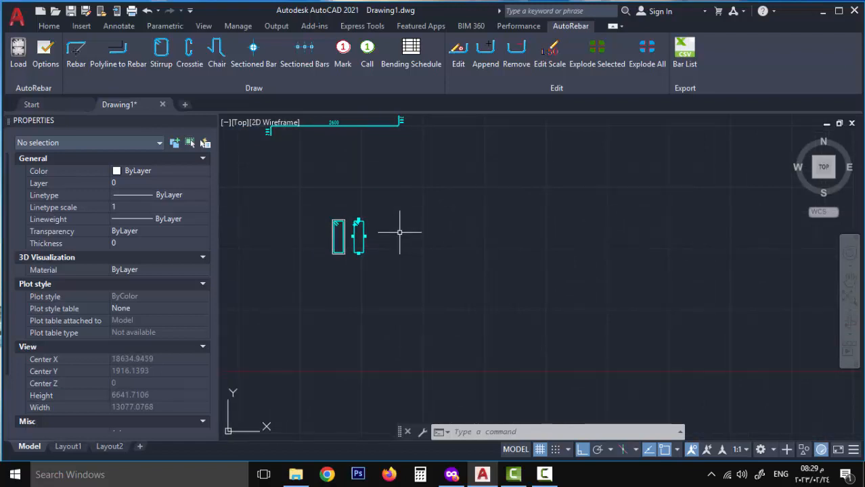
{"action": "type", "text": "H"}
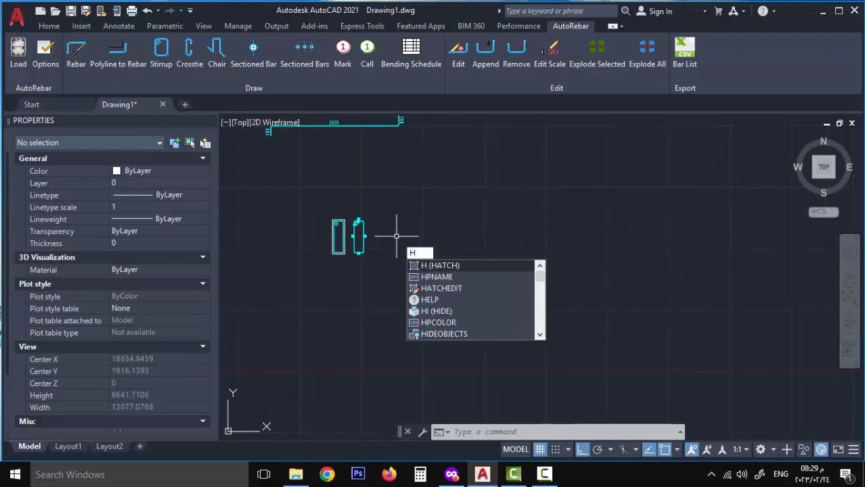
{"action": "key", "text": "Escape"}
{"action": "type", "text": "x"}
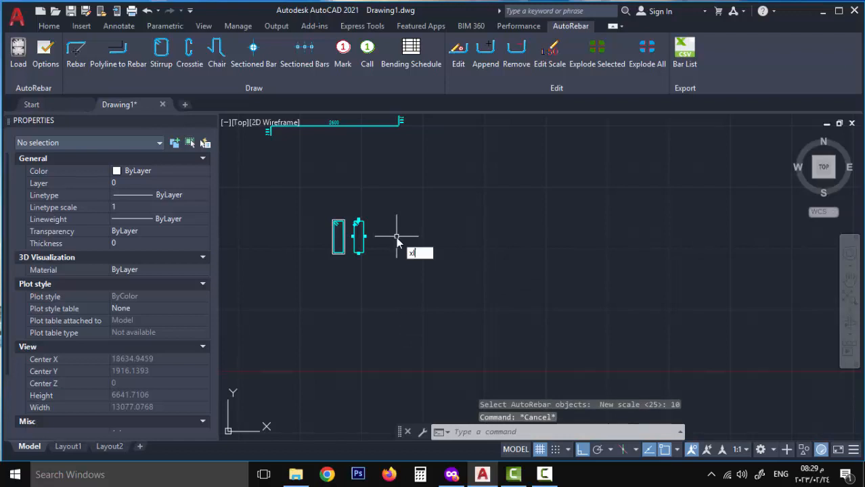
{"action": "type", "text": "l"}
{"action": "key", "text": "Return"}
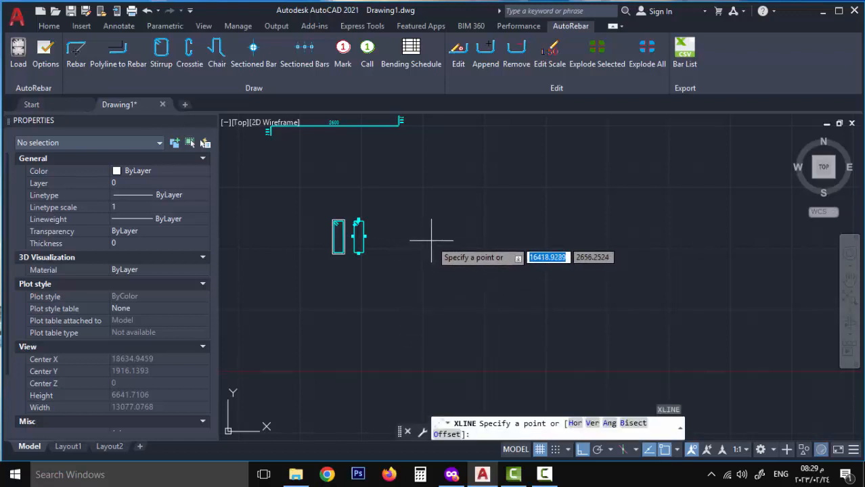
{"action": "type", "text": "v"}
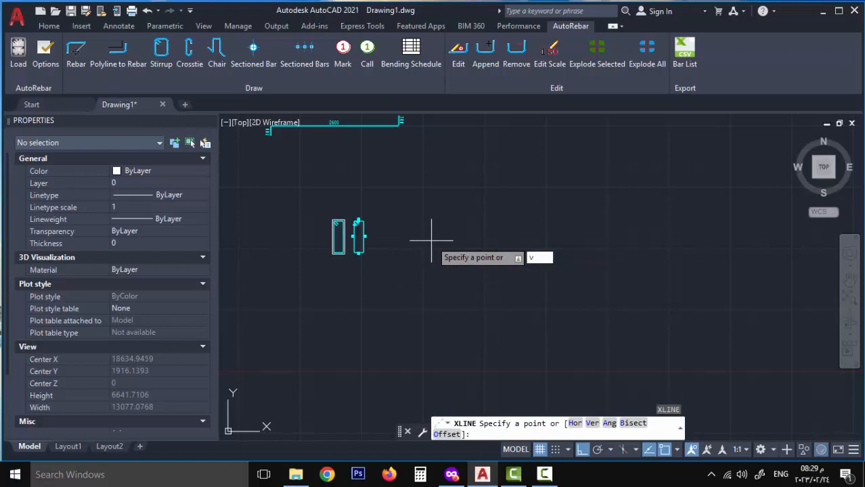
{"action": "key", "text": "Return"}
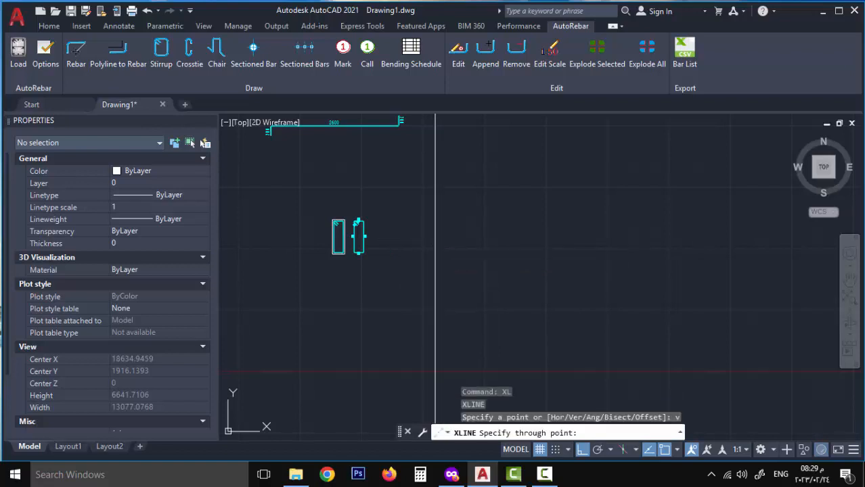
{"action": "left_click", "coordinate": [435, 257]}
{"action": "key", "text": "Return"}
Step: Offset the vertical construction line by 300 to its right side
{"action": "type", "text": "o"}
{"action": "key", "text": "Return"}
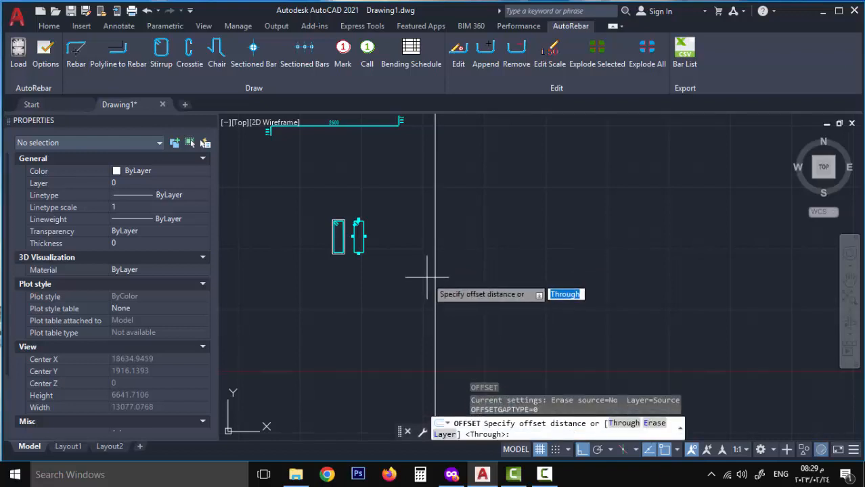
{"action": "type", "text": "300"}
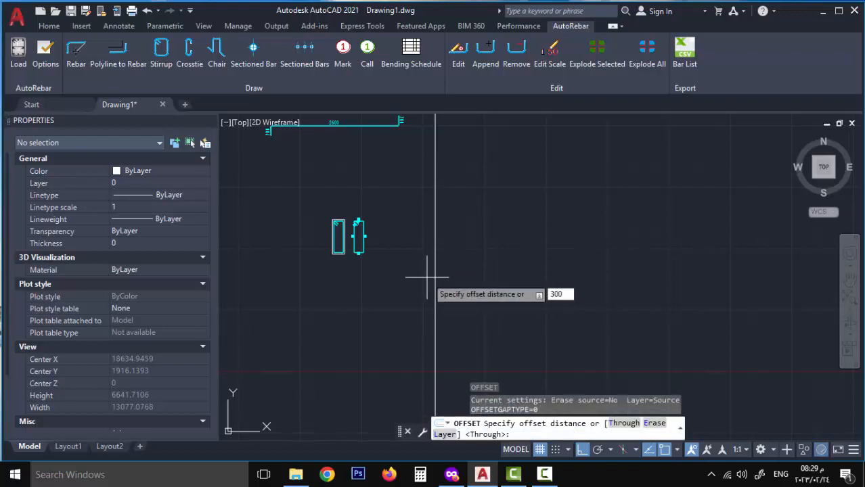
{"action": "key", "text": "Return"}
{"action": "left_click", "coordinate": [435, 259]}
{"action": "left_click", "coordinate": [471, 247]}
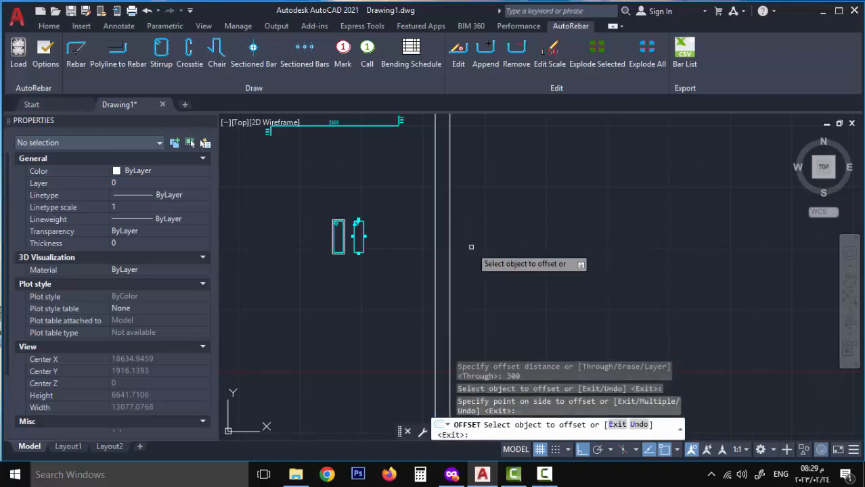
{"action": "key", "text": "Return"}
Step: Draw a horizontal construction line crossing the two vertical lines near their upper part
{"action": "mouse_move", "coordinate": [415, 258]}
{"action": "middle_mouse_down"}
{"action": "mouse_move", "coordinate": [417, 293]}
{"action": "mouse_move", "coordinate": [392, 269]}
{"action": "middle_mouse_up"}
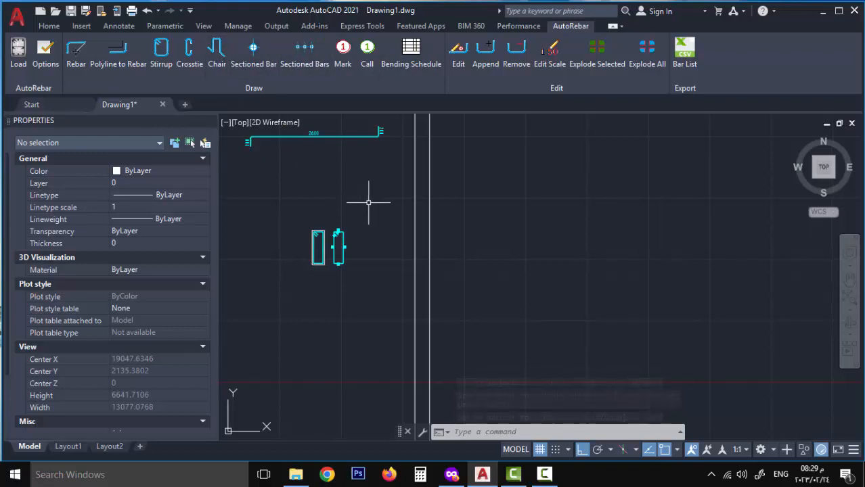
{"action": "middle_click_drag", "start_coordinate": [390, 179], "coordinate": [346, 227]}
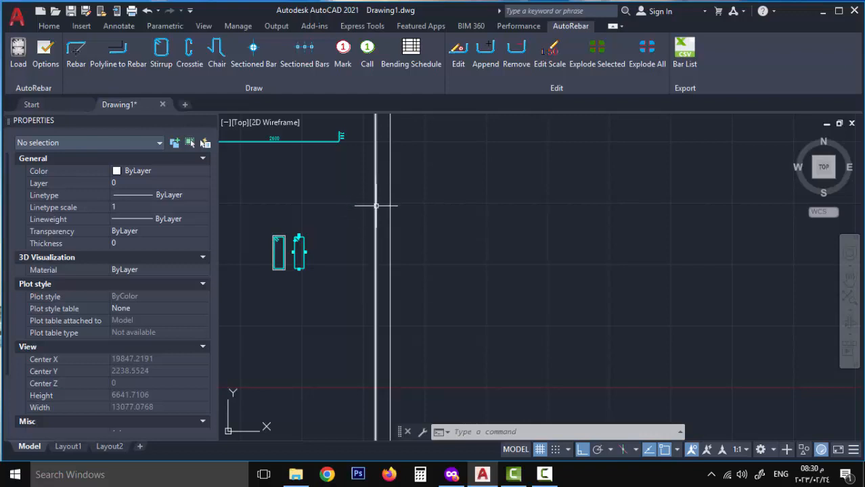
{"action": "type", "text": "x"}
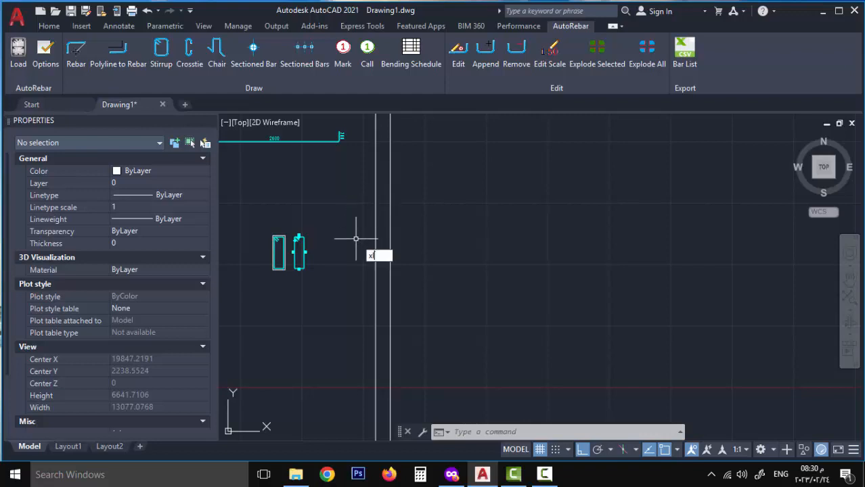
{"action": "key", "text": "Return"}
{"action": "left_click", "coordinate": [350, 200]}
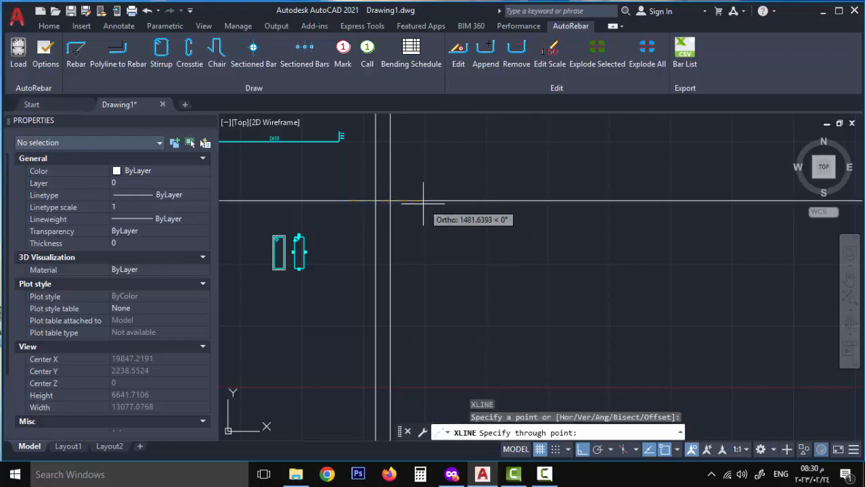
{"action": "left_click", "coordinate": [425, 228]}
{"action": "key", "text": "Return"}
Step: Offset the horizontal construction line downward by 3000
{"action": "mouse_move", "coordinate": [401, 245]}
{"action": "middle_mouse_down"}
{"action": "mouse_move", "coordinate": [447, 276]}
{"action": "mouse_move", "coordinate": [443, 234]}
{"action": "middle_mouse_up"}
{"action": "type", "text": "o"}
{"action": "key", "text": "Return"}
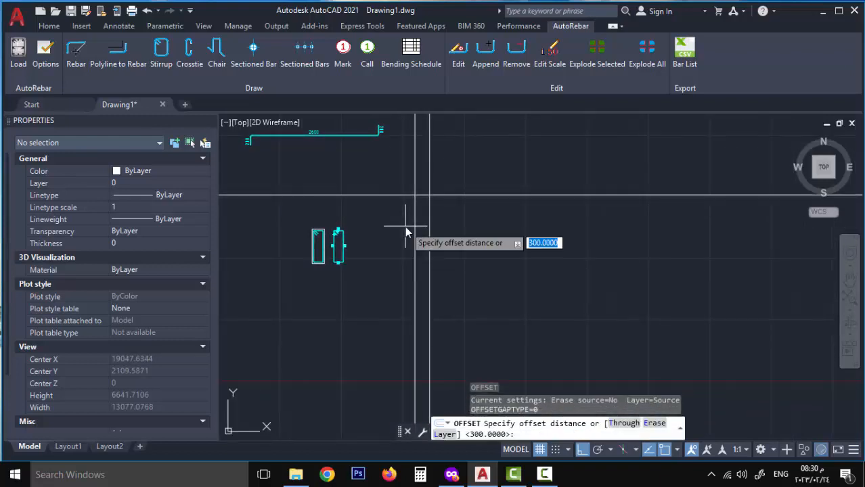
{"action": "type", "text": "3"}
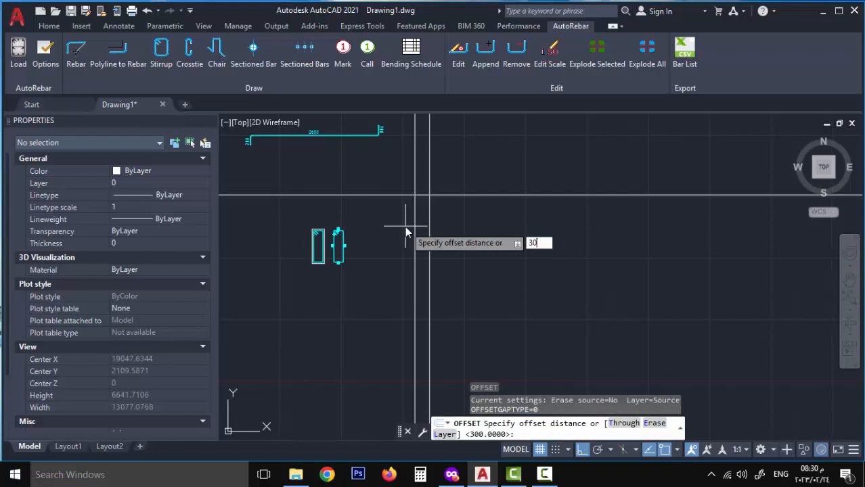
{"action": "key", "text": "Return"}
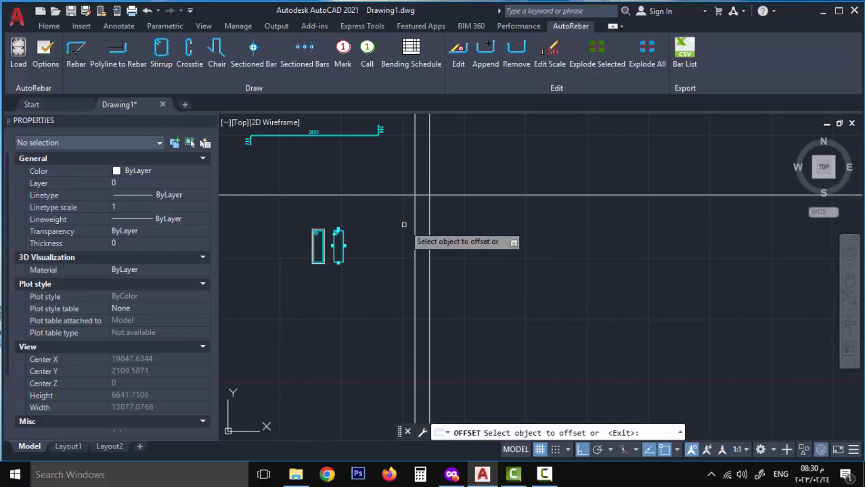
{"action": "left_click", "coordinate": [406, 196]}
{"action": "left_click", "coordinate": [398, 337]}
{"action": "key", "text": "Return"}
Step: Trim the four construction lines at their intersections to leave a closed 300 by 3000 rectangular section
{"action": "middle_click_drag", "start_coordinate": [395, 311], "coordinate": [386, 294]}
{"action": "type", "text": "TR"}
{"action": "key", "text": "Return"}
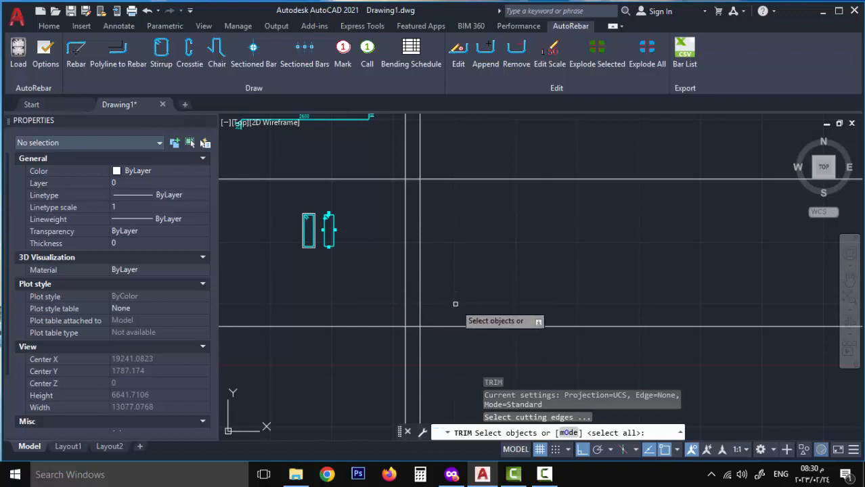
{"action": "key", "text": "Return"}
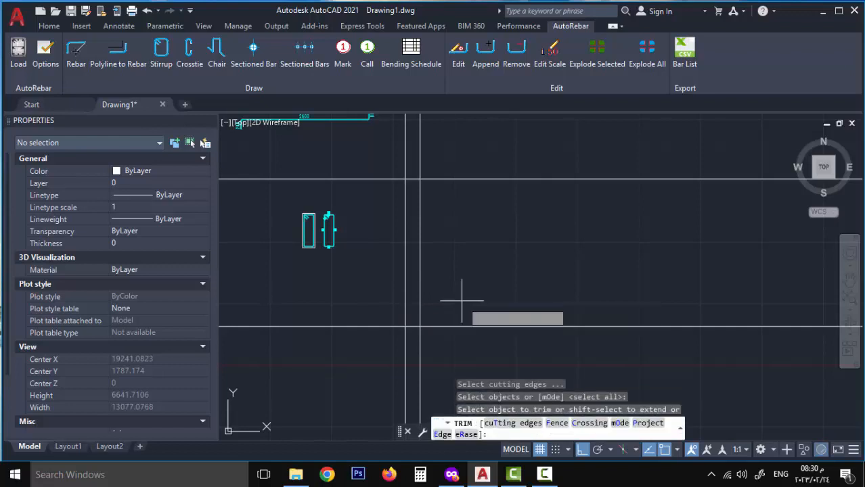
{"action": "left_click", "coordinate": [385, 304]}
{"action": "left_click", "coordinate": [366, 359]}
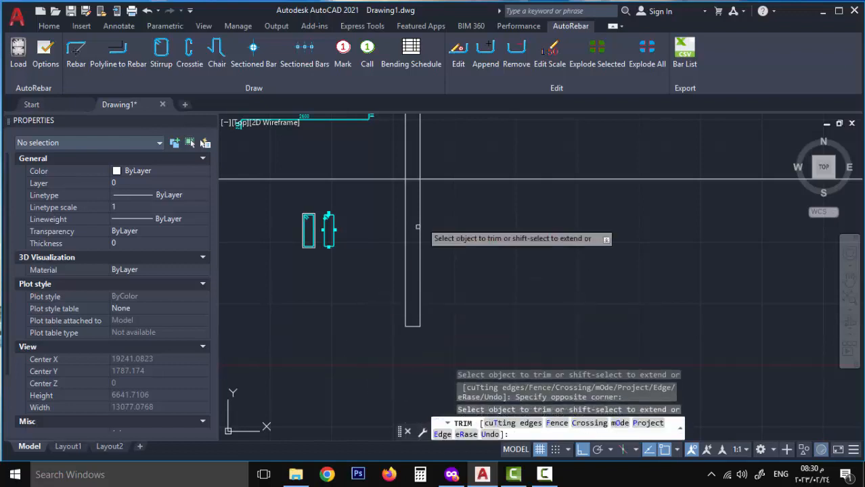
{"action": "left_click", "coordinate": [445, 153]}
{"action": "left_click", "coordinate": [395, 163]}
{"action": "left_click", "coordinate": [380, 174]}
{"action": "left_click", "coordinate": [401, 185]}
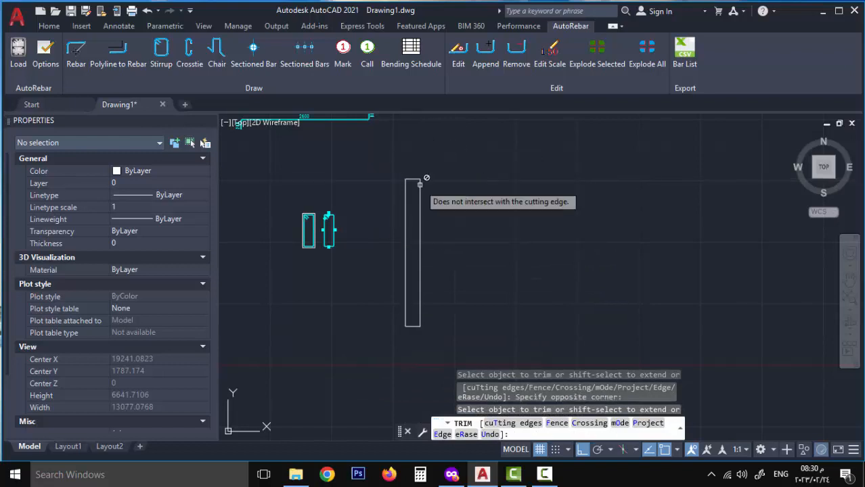
{"action": "key", "text": "Return"}
{"action": "scroll", "coordinate": [423, 188], "scroll_direction": "up", "scroll_amount": 2}
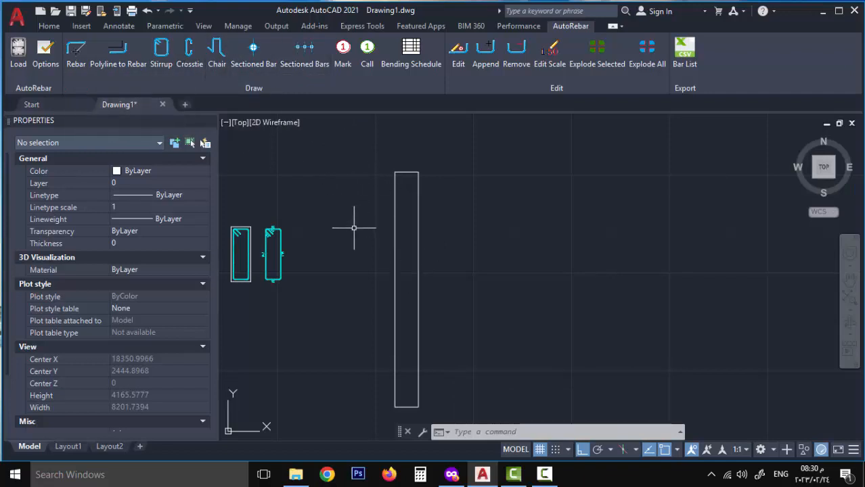
{"action": "middle_click_drag", "start_coordinate": [353, 228], "coordinate": [306, 202]}
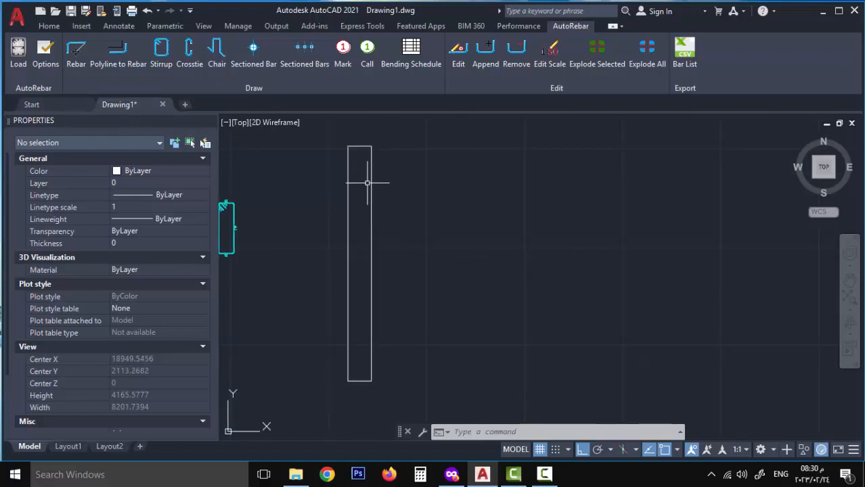
{"action": "scroll", "coordinate": [369, 248], "scroll_direction": "up", "scroll_amount": 2}
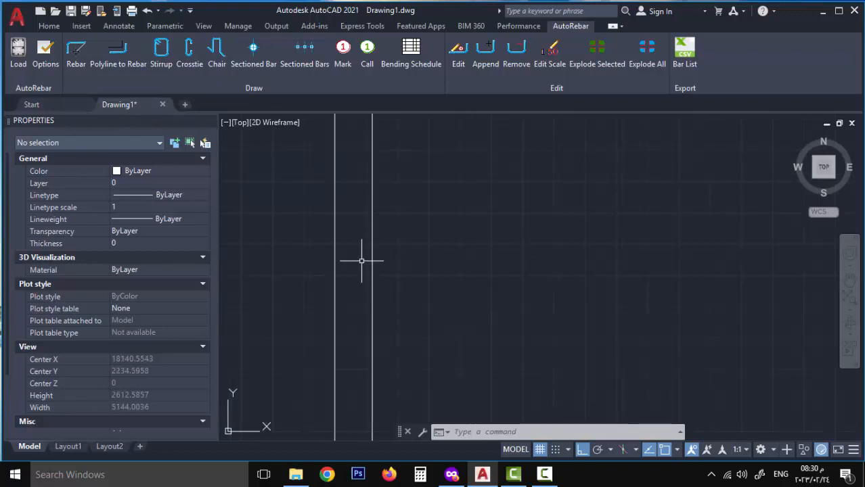
{"action": "scroll", "coordinate": [360, 259], "scroll_direction": "down", "scroll_amount": 2}
{"action": "mouse_move", "coordinate": [360, 260]}
{"action": "middle_mouse_down"}
{"action": "mouse_move", "coordinate": [383, 245]}
{"action": "mouse_move", "coordinate": [391, 276]}
{"action": "mouse_move", "coordinate": [413, 263]}
{"action": "middle_mouse_up"}
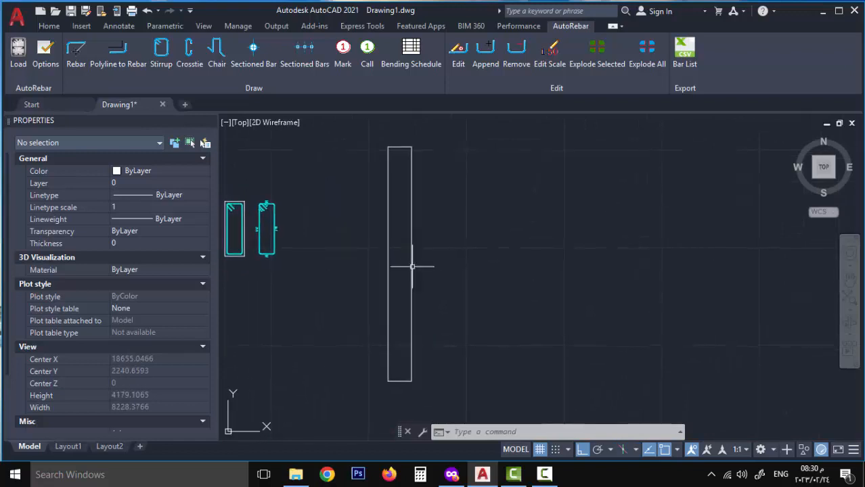
Step: Switch to Calculator, compute 25 + 8 for the offset distance, and return to AutoCAD
{"action": "left_click", "coordinate": [422, 475]}
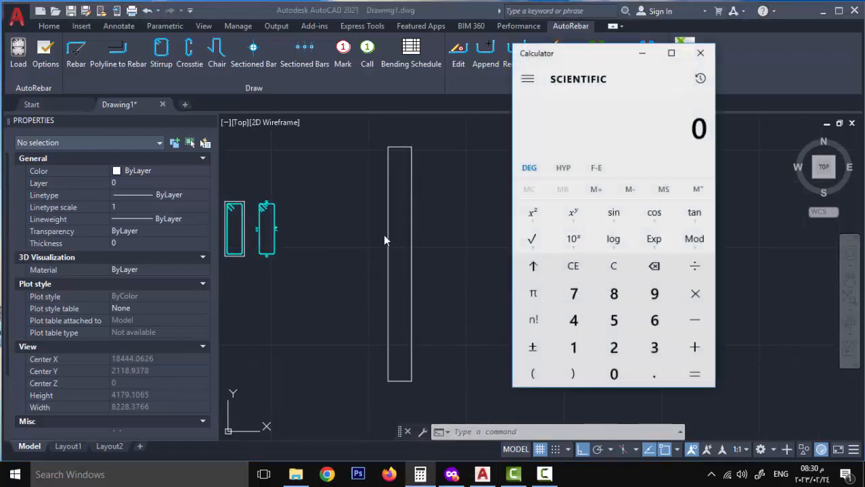
{"action": "left_click_drag", "start_coordinate": [547, 55], "coordinate": [189, 89]}
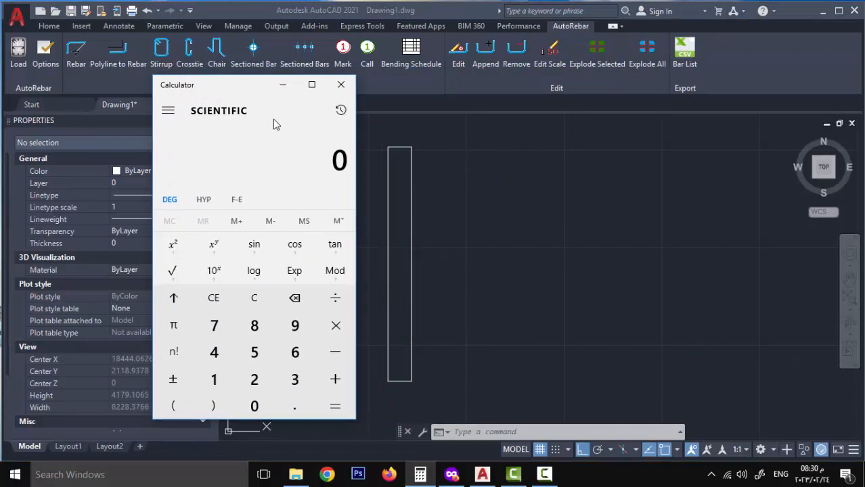
{"action": "type", "text": "25"}
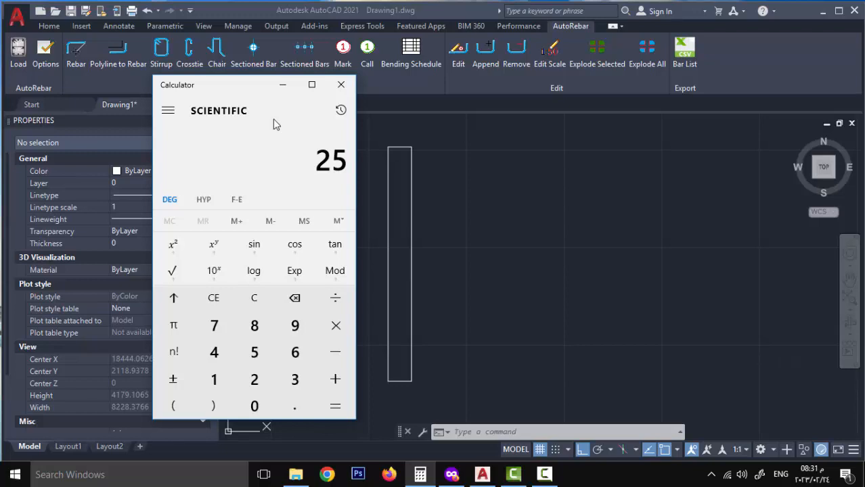
{"action": "key", "text": "plus"}
{"action": "key", "text": "8"}
{"action": "key", "text": "Return"}
{"action": "left_click", "coordinate": [282, 86]}
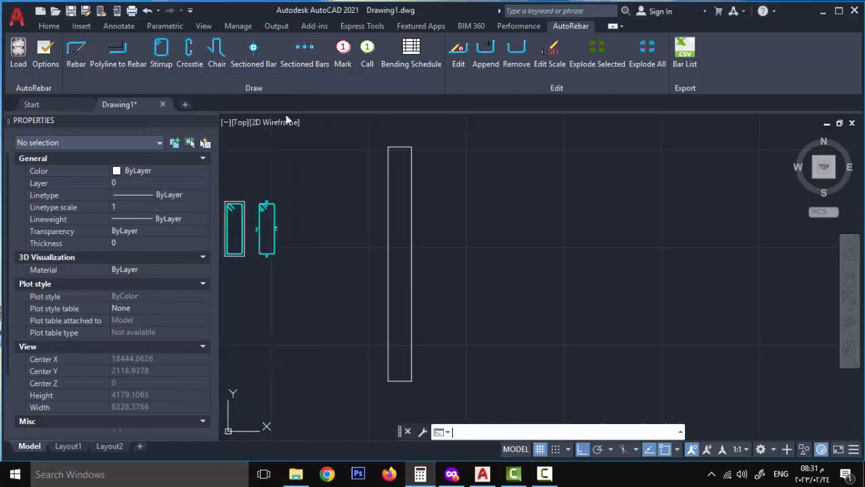
Step: Offset both long vertical edges of the section inward by 33
{"action": "left_click", "coordinate": [407, 243]}
{"action": "left_click", "coordinate": [407, 264]}
{"action": "middle_click_drag", "start_coordinate": [407, 264], "coordinate": [409, 240]}
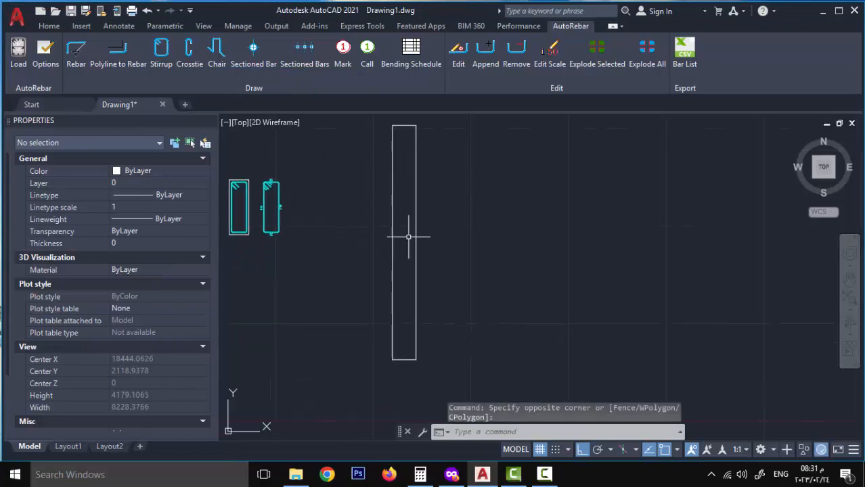
{"action": "type", "text": "o"}
{"action": "key", "text": "Return"}
{"action": "type", "text": "33"}
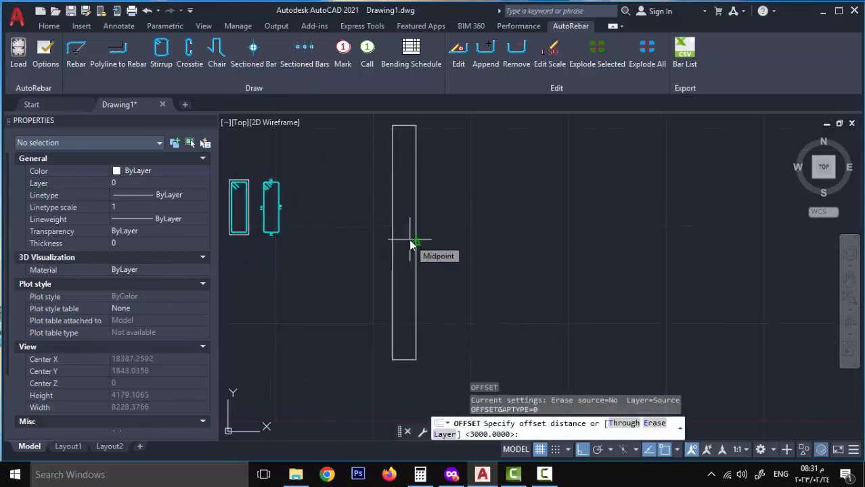
{"action": "key", "text": "Return"}
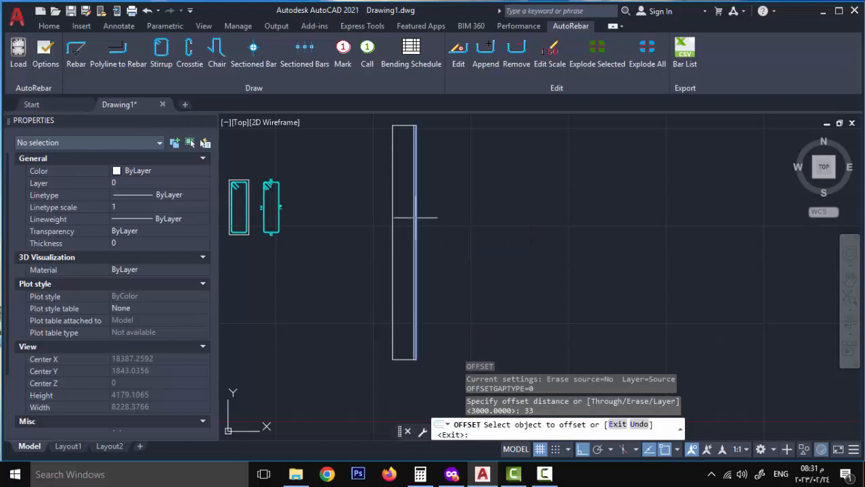
{"action": "left_click", "coordinate": [416, 221]}
{"action": "left_click", "coordinate": [406, 230]}
{"action": "left_click", "coordinate": [397, 212]}
{"action": "left_click", "coordinate": [400, 223]}
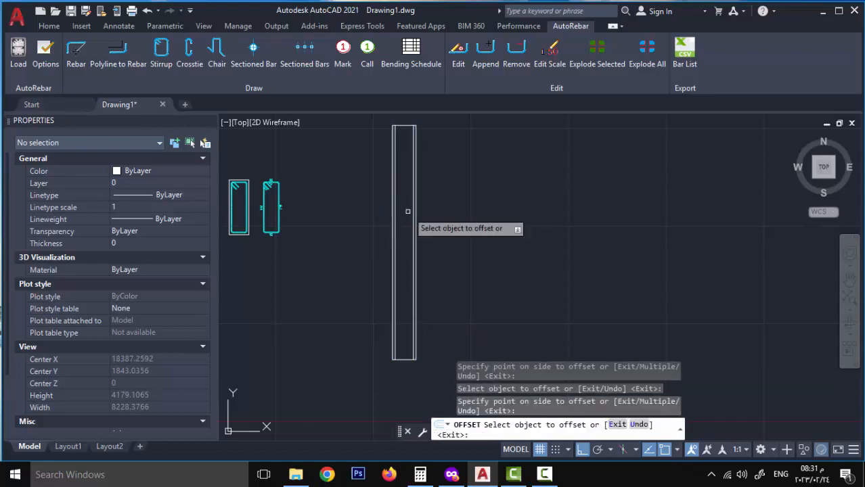
{"action": "key", "text": "Return"}
Step: Offset the top edge of the section inward by 33
{"action": "key", "text": "Return"}
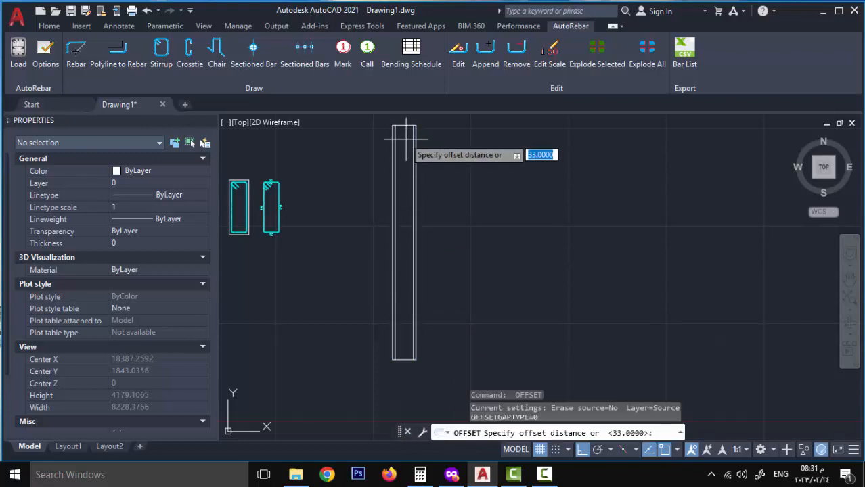
{"action": "key", "text": "Return"}
{"action": "left_click", "coordinate": [404, 125]}
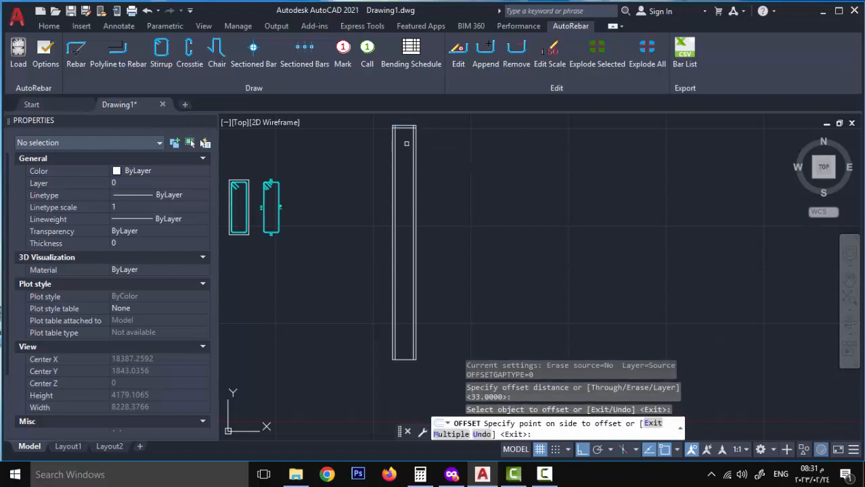
{"action": "left_click", "coordinate": [400, 277]}
Step: Try to offset the section's bottom edge by 33 and erase the copy placed outside the outline
{"action": "left_click", "coordinate": [402, 357]}
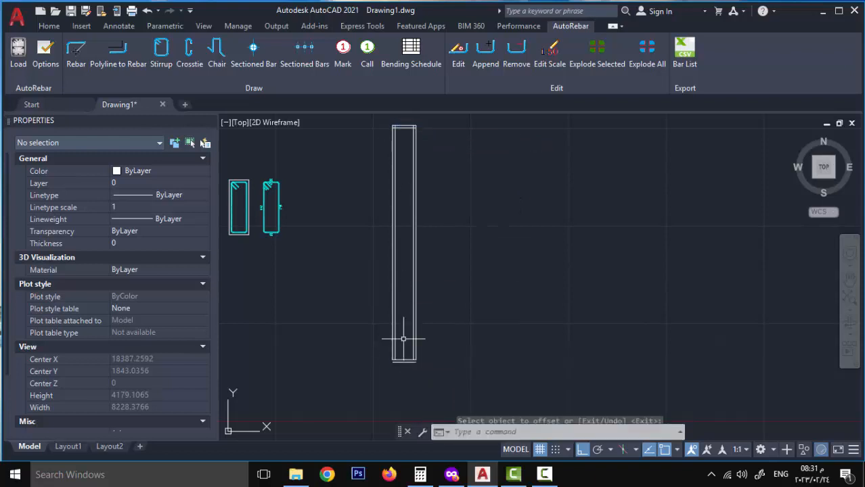
{"action": "left_click", "coordinate": [401, 342]}
{"action": "scroll", "coordinate": [403, 366], "scroll_direction": "up", "scroll_amount": 4}
{"action": "left_click", "coordinate": [404, 372]}
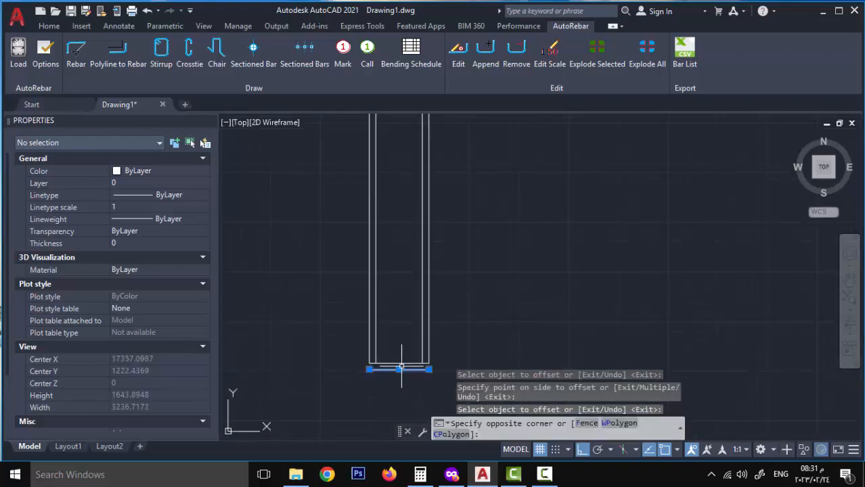
{"action": "left_click", "coordinate": [399, 376]}
{"action": "key", "text": "Delete"}
{"action": "middle_click_drag", "start_coordinate": [395, 326], "coordinate": [393, 354]}
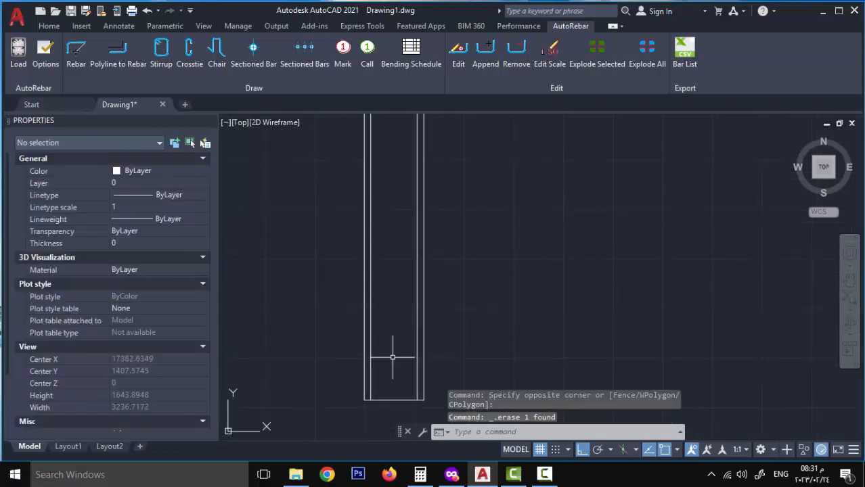
{"action": "key", "text": "Return"}
{"action": "key", "text": "Escape"}
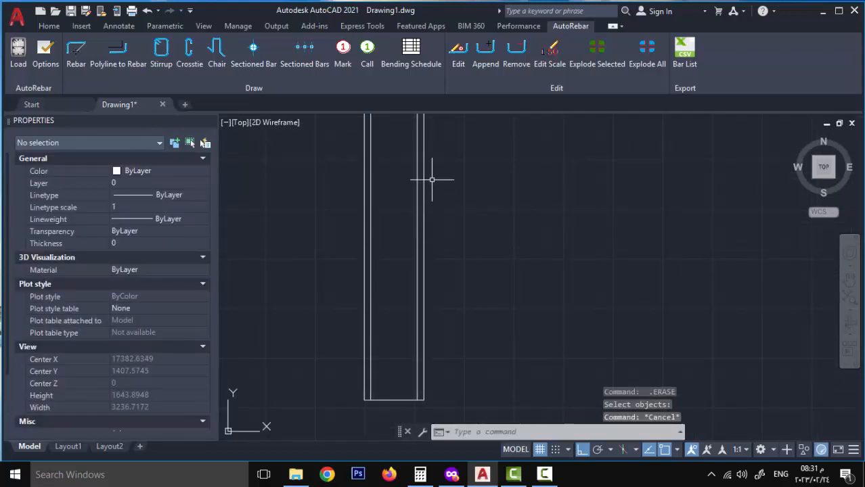
Step: Offset the bottom edge of the section inward by 33
{"action": "type", "text": "o"}
{"action": "key", "text": "Return"}
{"action": "key", "text": "Return"}
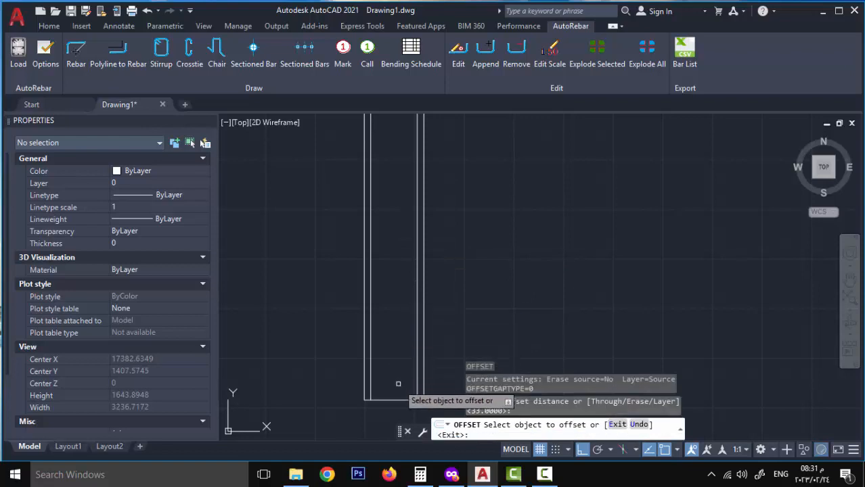
{"action": "left_click", "coordinate": [396, 398]}
{"action": "left_click", "coordinate": [397, 361]}
{"action": "key", "text": "Return"}
Step: Place a row of 16 mm sectioned bars along the left inner offset line, from the bottom cover corner up to the section's top
{"action": "scroll", "coordinate": [373, 318], "scroll_direction": "down", "scroll_amount": 4}
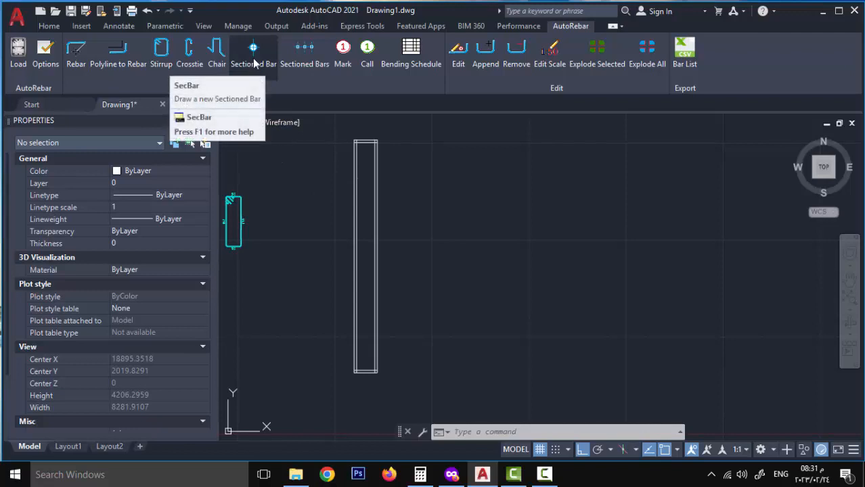
{"action": "left_click", "coordinate": [305, 53]}
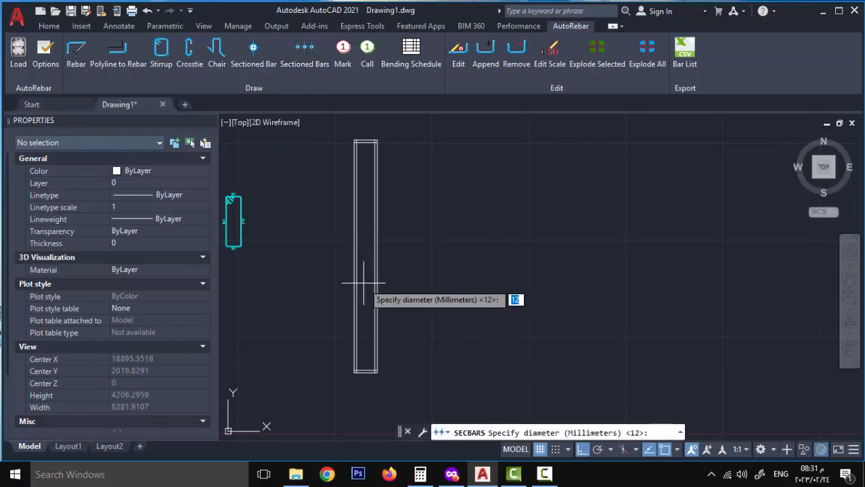
{"action": "mouse_move", "coordinate": [360, 279]}
{"action": "middle_mouse_down"}
{"action": "mouse_move", "coordinate": [337, 248]}
{"action": "mouse_move", "coordinate": [390, 272]}
{"action": "middle_mouse_up"}
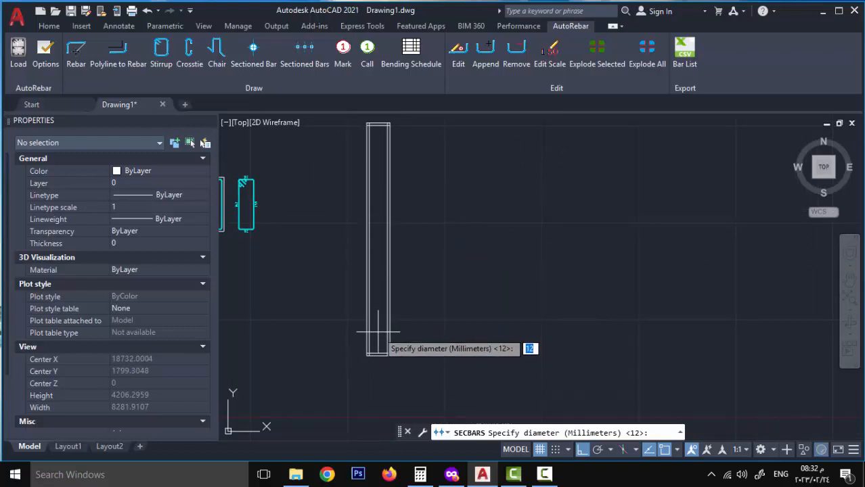
{"action": "scroll", "coordinate": [378, 332], "scroll_direction": "up", "scroll_amount": 2}
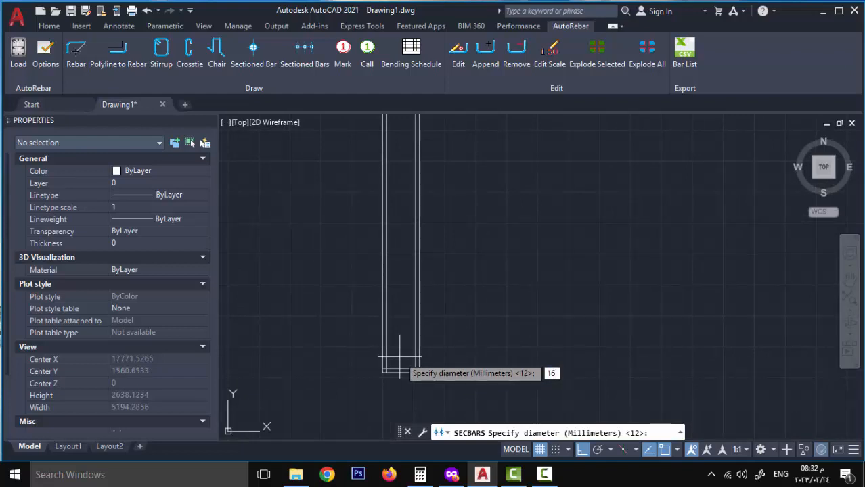
{"action": "key", "text": "Return"}
{"action": "scroll", "coordinate": [383, 369], "scroll_direction": "up", "scroll_amount": 4}
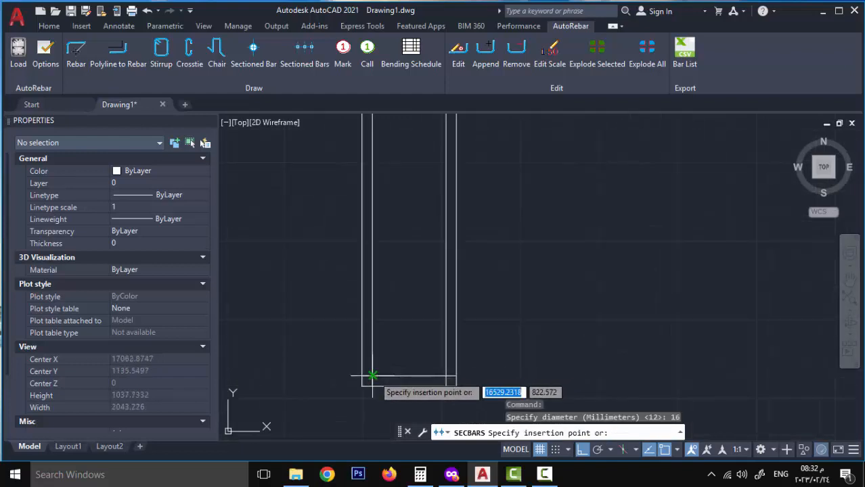
{"action": "left_click", "coordinate": [372, 376]}
{"action": "scroll", "coordinate": [393, 358], "scroll_direction": "down", "scroll_amount": 4}
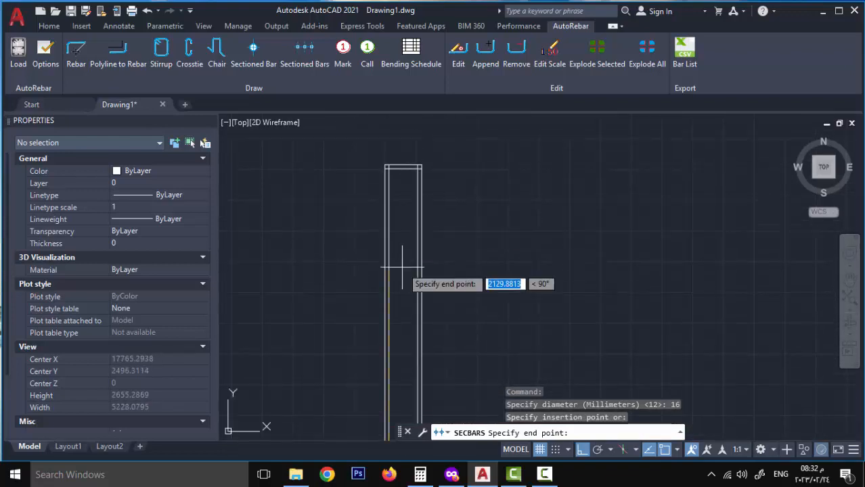
{"action": "scroll", "coordinate": [400, 175], "scroll_direction": "up", "scroll_amount": 2}
{"action": "left_click", "coordinate": [389, 179]}
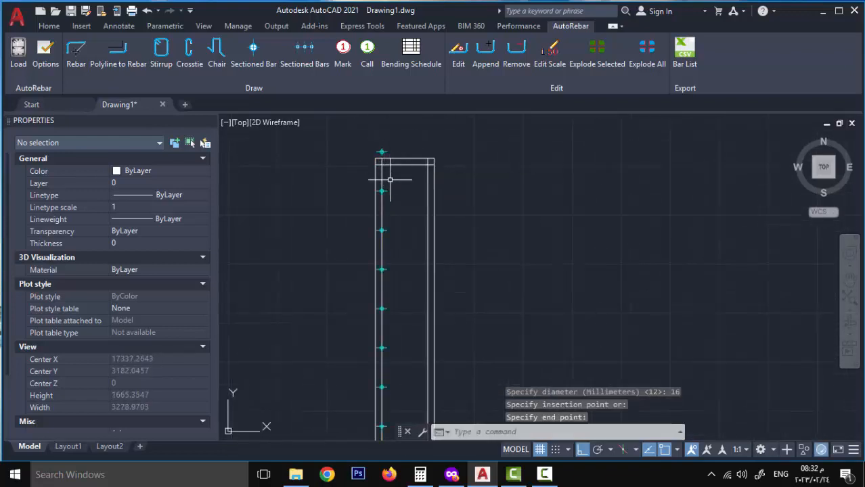
Step: Examine the bar positions at the bottom and top ends of the new row against the section's edges
{"action": "scroll", "coordinate": [387, 189], "scroll_direction": "down", "scroll_amount": 4}
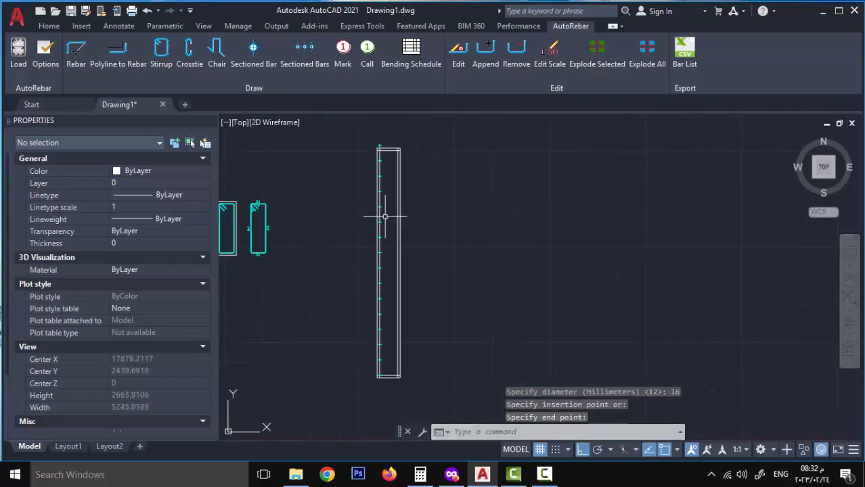
{"action": "scroll", "coordinate": [380, 348], "scroll_direction": "up", "scroll_amount": 4}
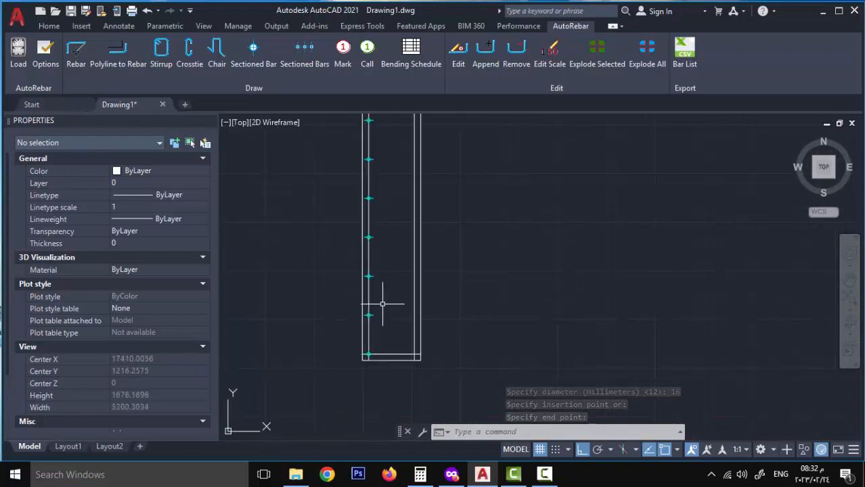
{"action": "middle_click_drag", "start_coordinate": [386, 303], "coordinate": [374, 359]}
{"action": "middle_click_drag", "start_coordinate": [382, 134], "coordinate": [371, 250]}
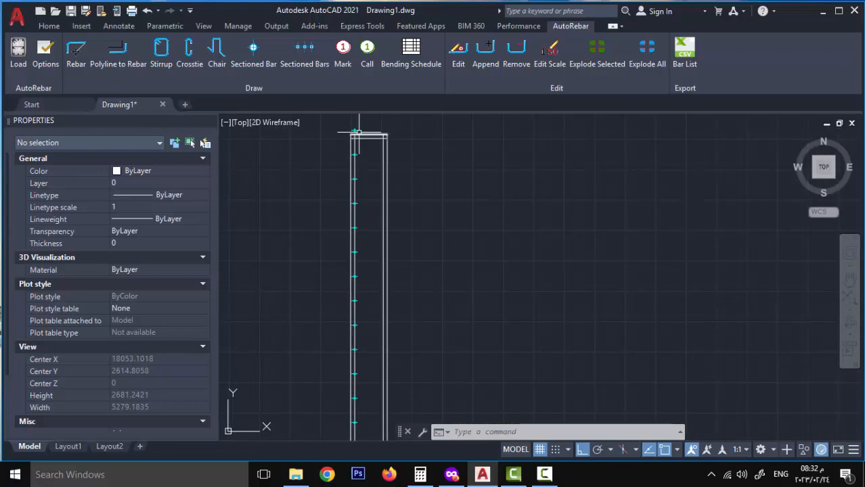
{"action": "scroll", "coordinate": [362, 146], "scroll_direction": "down", "scroll_amount": 2}
{"action": "scroll", "coordinate": [366, 170], "scroll_direction": "up", "scroll_amount": 5}
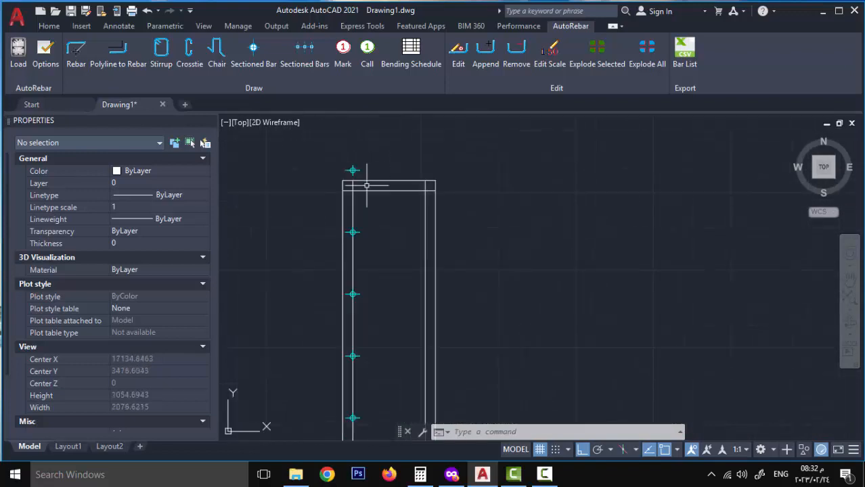
{"action": "middle_click_drag", "start_coordinate": [365, 209], "coordinate": [370, 187]}
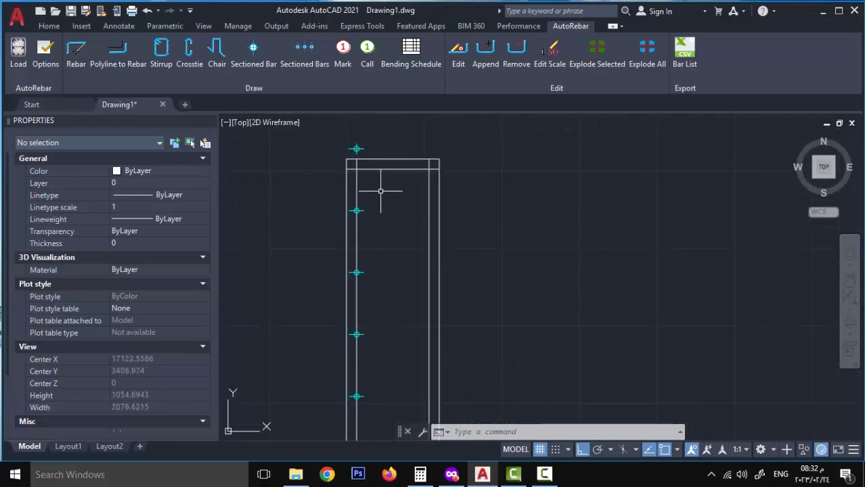
Step: Draw a horizontal construction line across the section between the two uppermost bars
{"action": "type", "text": "xl"}
{"action": "key", "text": "Return"}
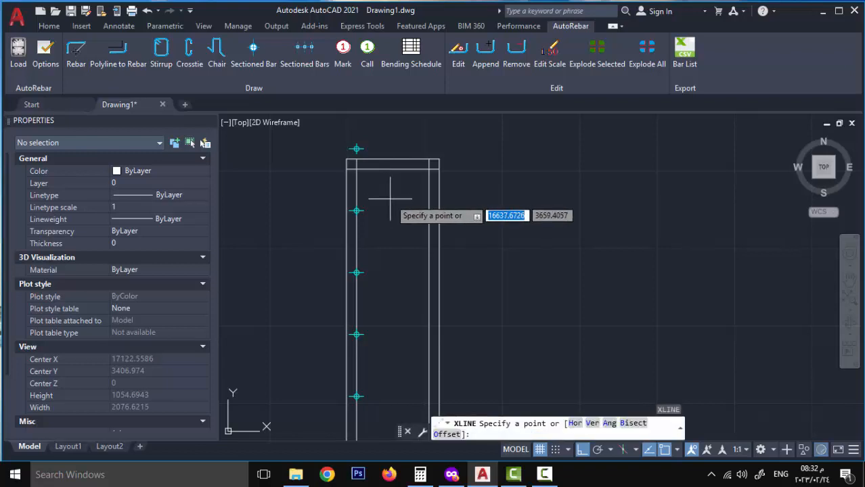
{"action": "type", "text": "h"}
{"action": "key", "text": "Return"}
{"action": "left_click", "coordinate": [373, 196]}
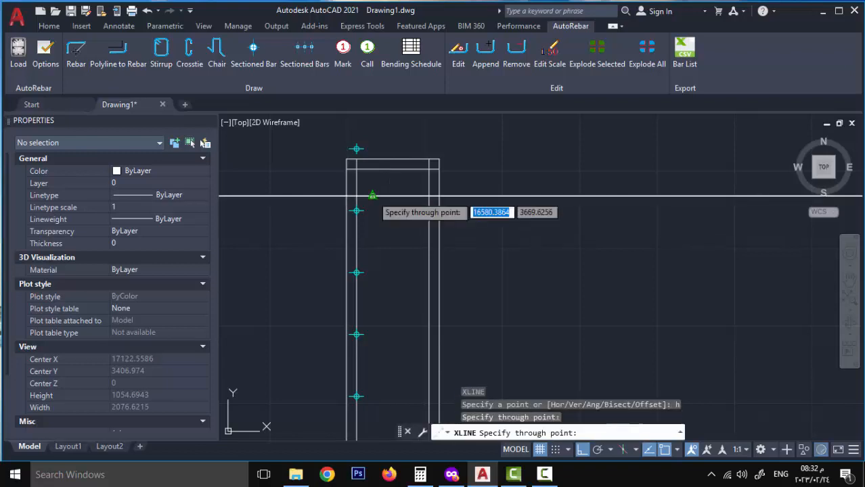
{"action": "key", "text": "Return"}
Step: Trim the topmost bar off the row using the horizontal construction line as the cutting edge
{"action": "type", "text": "ts or"}
{"action": "key", "text": "Return"}
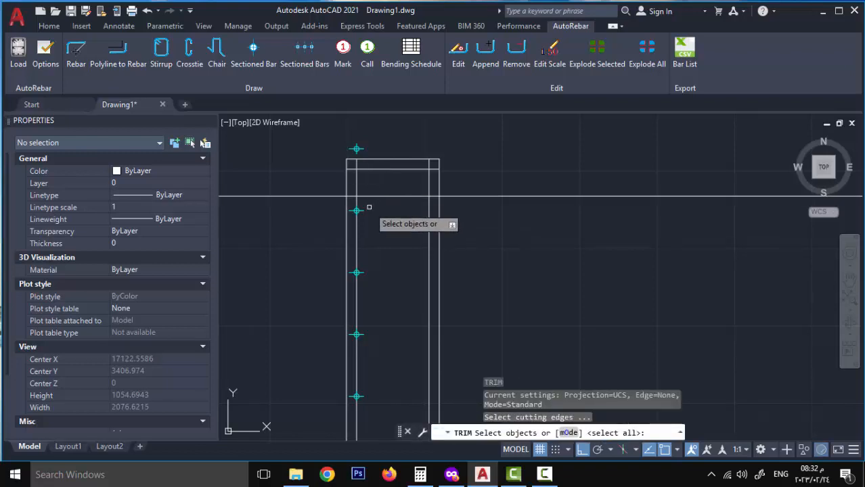
{"action": "left_click", "coordinate": [368, 198]}
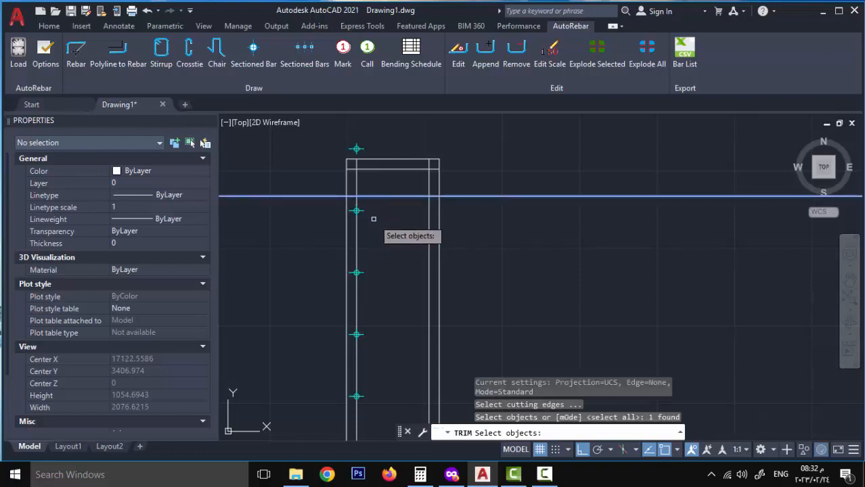
{"action": "key", "text": "Return"}
{"action": "left_click", "coordinate": [358, 146]}
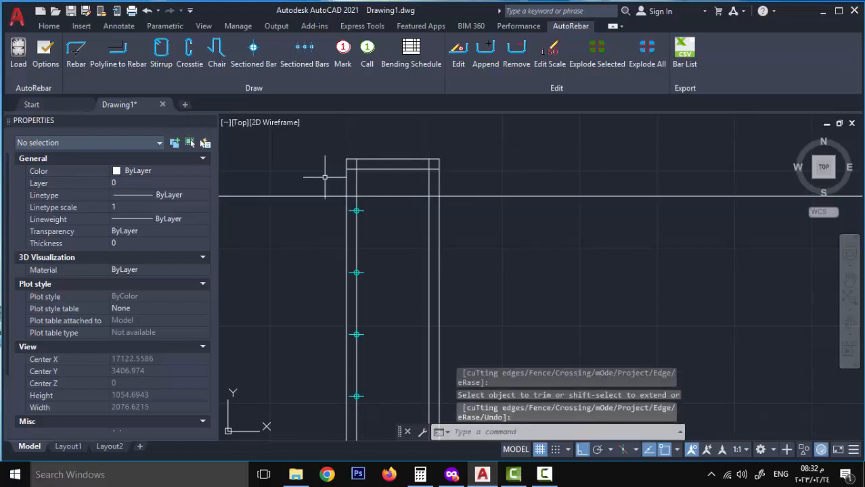
Step: Erase the horizontal construction line crossing the section
{"action": "middle_click_drag", "start_coordinate": [332, 162], "coordinate": [351, 152]}
{"action": "left_click", "coordinate": [346, 171]}
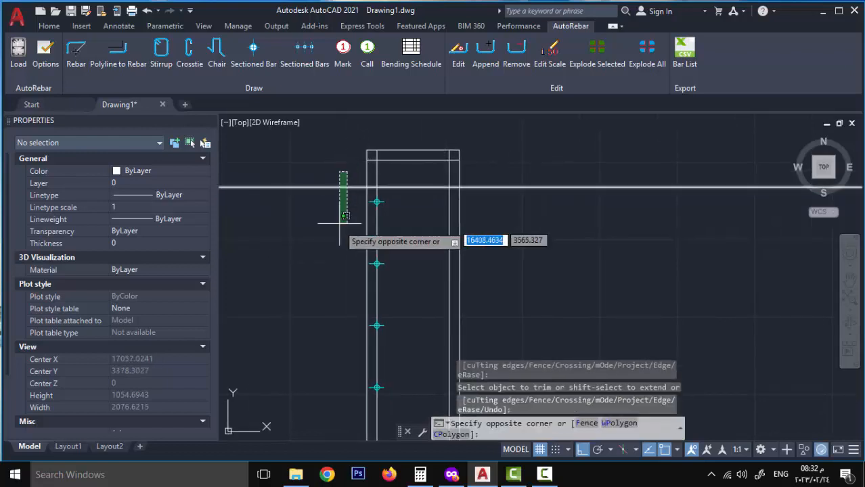
{"action": "left_click", "coordinate": [342, 229]}
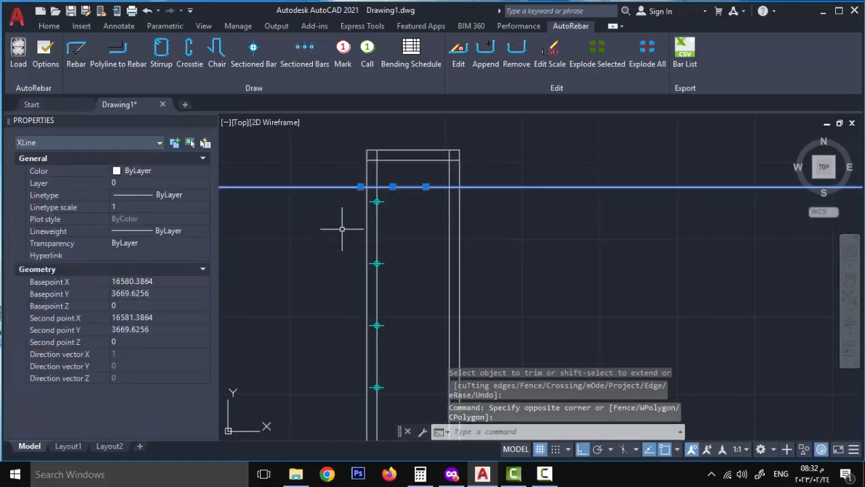
{"action": "key", "text": "Delete"}
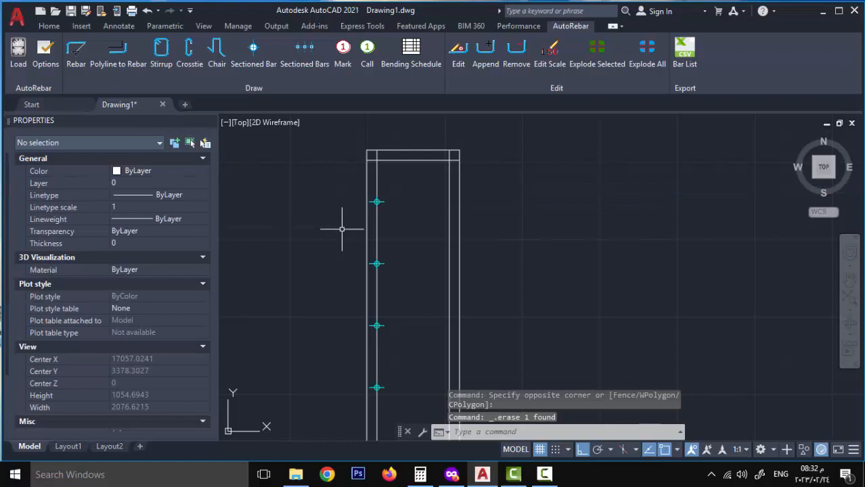
Step: Undo the erasing of the construction line and the trimming of the topmost bar
{"action": "key", "text": "ctrl+z"}
{"action": "key", "text": "ctrl+z"}
{"action": "key", "text": "ctrl+z"}
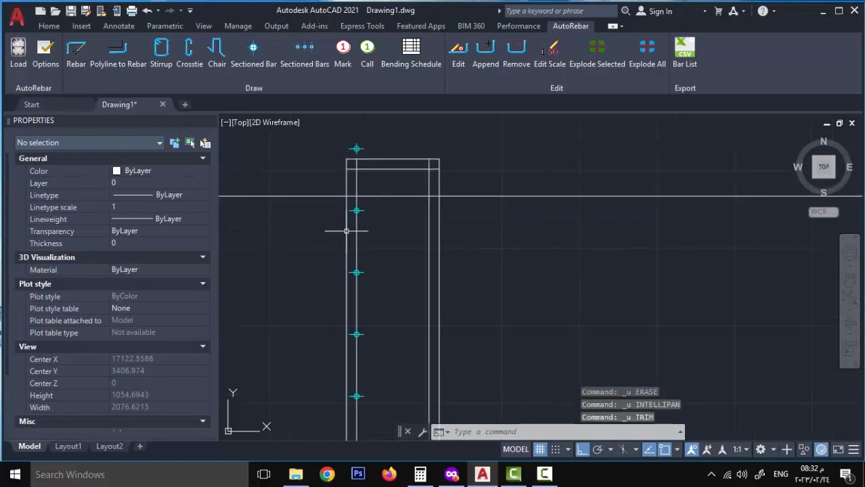
Step: Edit the row of sectioned bars, keeping the 16 mm diameter and setting the spacing to 165 mm
{"action": "scroll", "coordinate": [345, 231], "scroll_direction": "down", "scroll_amount": 4}
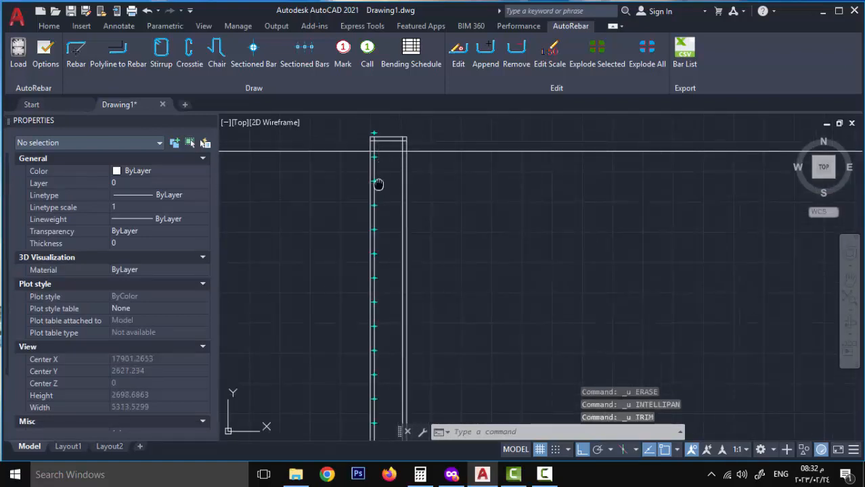
{"action": "mouse_move", "coordinate": [378, 184]}
{"action": "middle_mouse_down"}
{"action": "mouse_move", "coordinate": [388, 171]}
{"action": "mouse_move", "coordinate": [386, 194]}
{"action": "middle_mouse_up"}
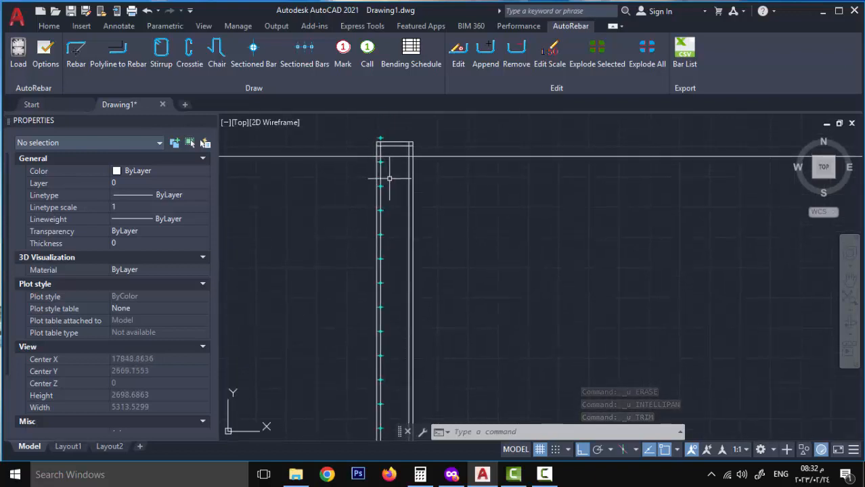
{"action": "scroll", "coordinate": [389, 179], "scroll_direction": "up", "scroll_amount": 4}
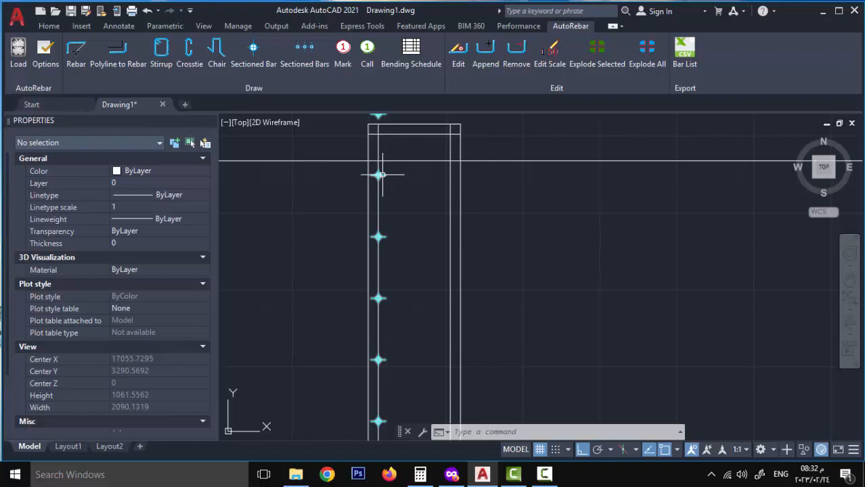
{"action": "double_click", "coordinate": [381, 175]}
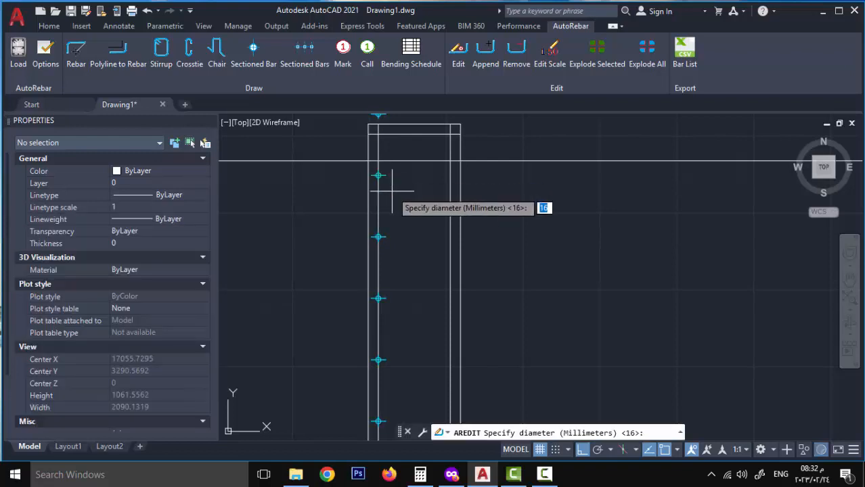
{"action": "key", "text": "Return"}
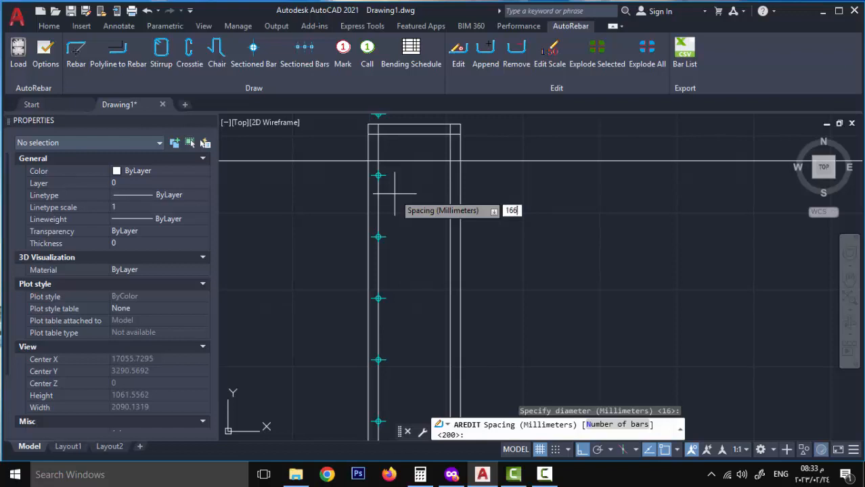
{"action": "key", "text": "Return"}
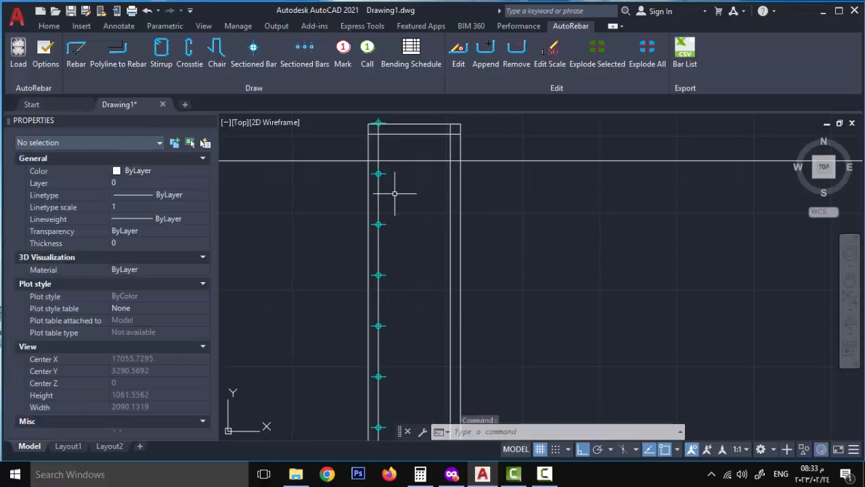
Step: Trim away the uppermost bar of the respaced row, with the horizontal construction line as cutting edge
{"action": "scroll", "coordinate": [406, 235], "scroll_direction": "down", "scroll_amount": 4}
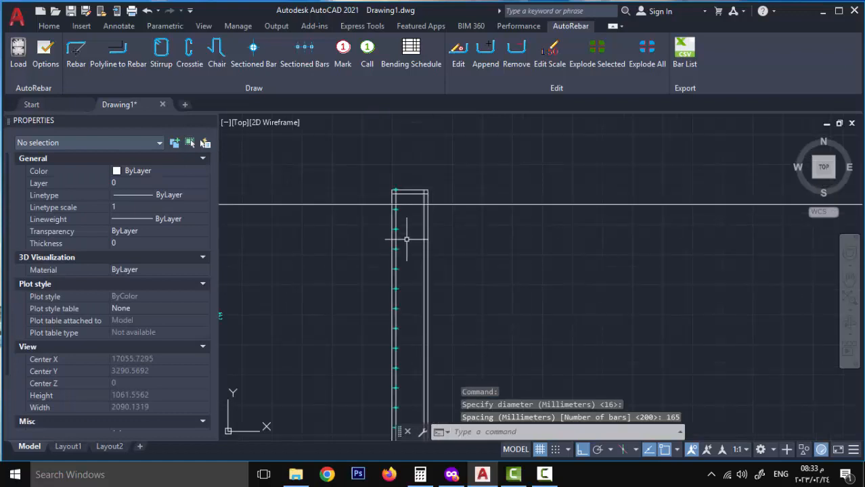
{"action": "middle_click_drag", "start_coordinate": [404, 210], "coordinate": [403, 187]}
{"action": "scroll", "coordinate": [404, 152], "scroll_direction": "up", "scroll_amount": 4}
{"action": "mouse_move", "coordinate": [394, 228]}
{"action": "middle_mouse_down"}
{"action": "mouse_move", "coordinate": [417, 213]}
{"action": "mouse_move", "coordinate": [437, 234]}
{"action": "mouse_move", "coordinate": [426, 228]}
{"action": "middle_mouse_up"}
{"action": "scroll", "coordinate": [414, 195], "scroll_direction": "up", "scroll_amount": 2}
{"action": "middle_click_drag", "start_coordinate": [443, 286], "coordinate": [441, 270]}
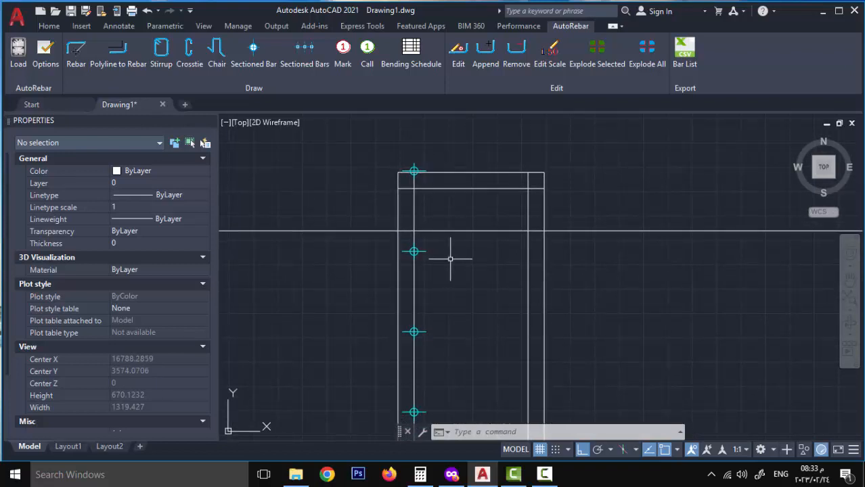
{"action": "type", "text": "tr"}
{"action": "key", "text": "Return"}
{"action": "left_click", "coordinate": [384, 219]}
{"action": "left_click", "coordinate": [368, 241]}
{"action": "key", "text": "Return"}
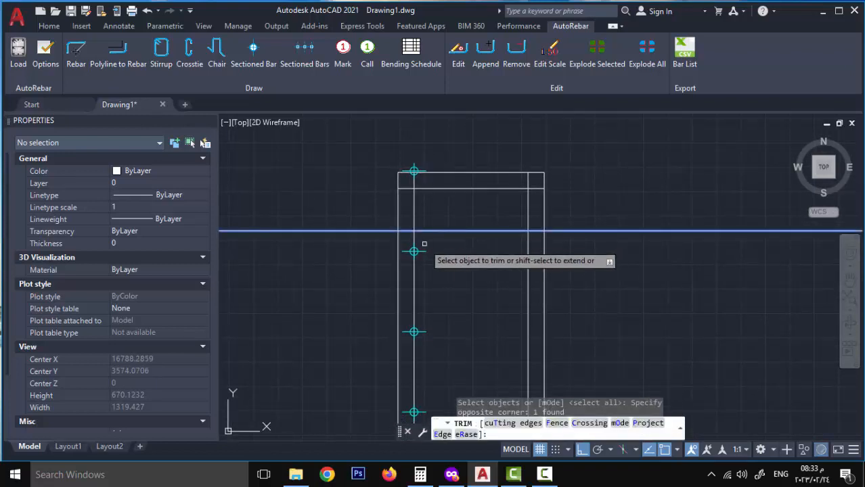
{"action": "left_click", "coordinate": [416, 171]}
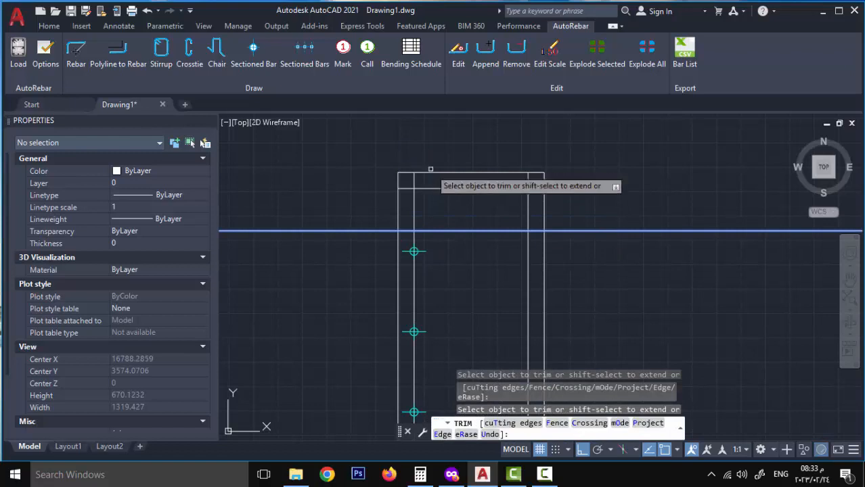
{"action": "key", "text": "Return"}
Step: Place a single 16 mm sectioned bar where the left and top inner offset lines cross
{"action": "left_click", "coordinate": [253, 54]}
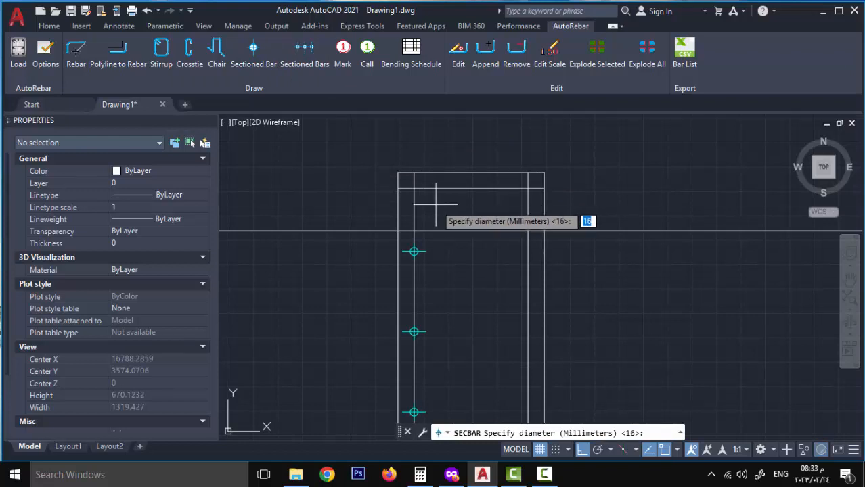
{"action": "key", "text": "Return"}
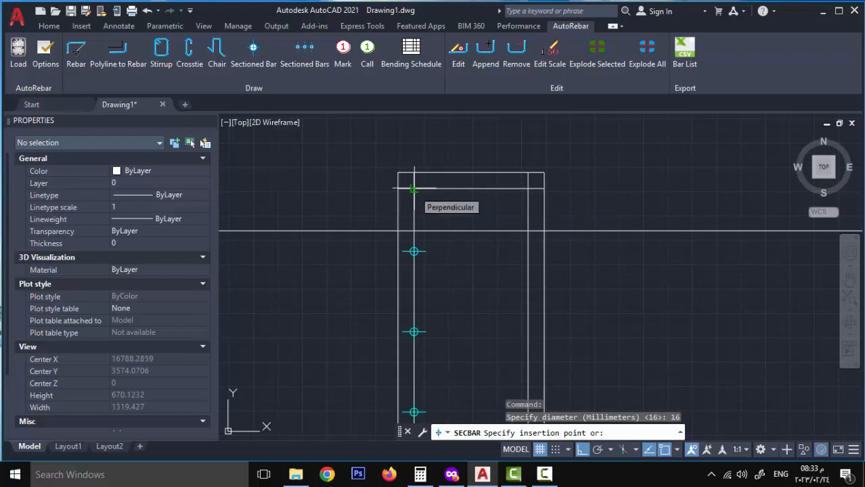
{"action": "left_click", "coordinate": [413, 188]}
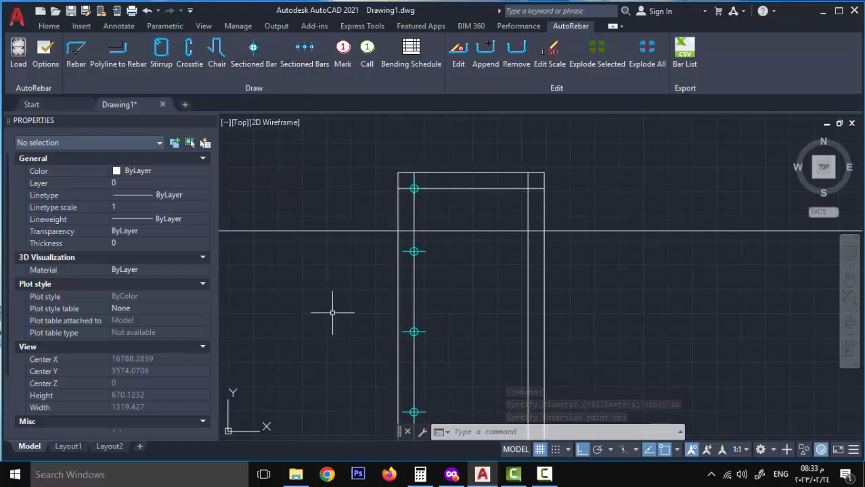
Step: Erase the horizontal construction line crossing the upper part of the section
{"action": "scroll", "coordinate": [354, 325], "scroll_direction": "down", "scroll_amount": 2}
{"action": "middle_click_drag", "start_coordinate": [355, 325], "coordinate": [351, 275]}
{"action": "left_click", "coordinate": [348, 240]}
{"action": "left_click", "coordinate": [335, 181]}
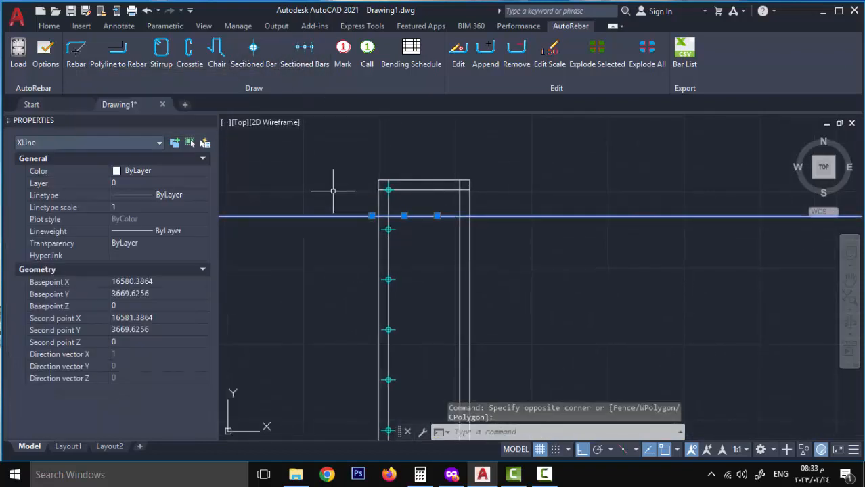
{"action": "key", "text": "Delete"}
Step: Mirror the row of sectioned bars and the single top bar about the section's vertical centreline, keeping the originals
{"action": "scroll", "coordinate": [347, 235], "scroll_direction": "down", "scroll_amount": 2}
{"action": "middle_click_drag", "start_coordinate": [347, 235], "coordinate": [348, 170]}
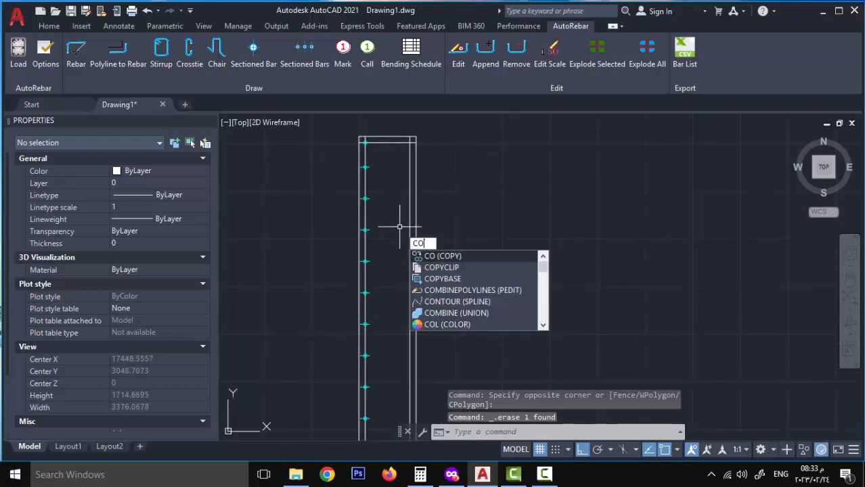
{"action": "key", "text": "Escape"}
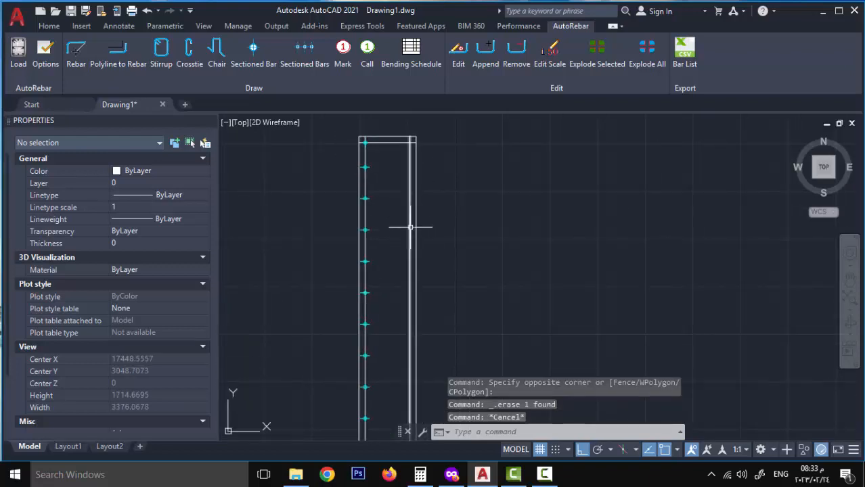
{"action": "type", "text": "mi"}
{"action": "key", "text": "Return"}
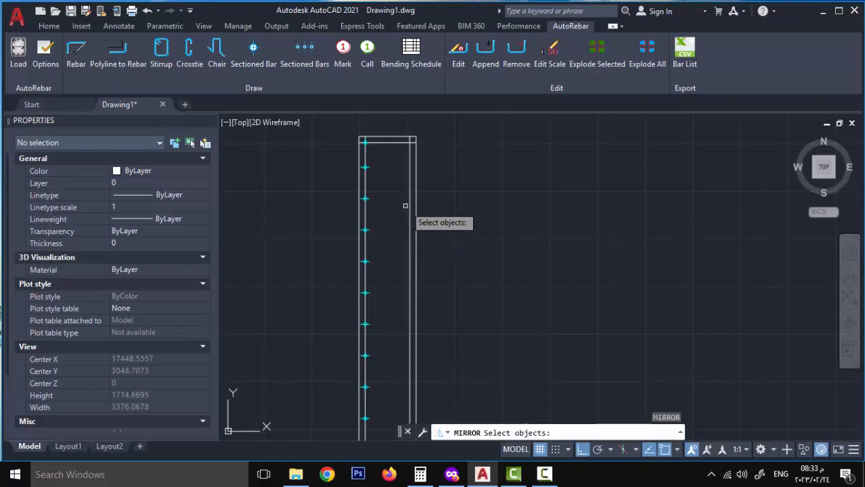
{"action": "left_click", "coordinate": [366, 167]}
{"action": "scroll", "coordinate": [359, 142], "scroll_direction": "up", "scroll_amount": 4}
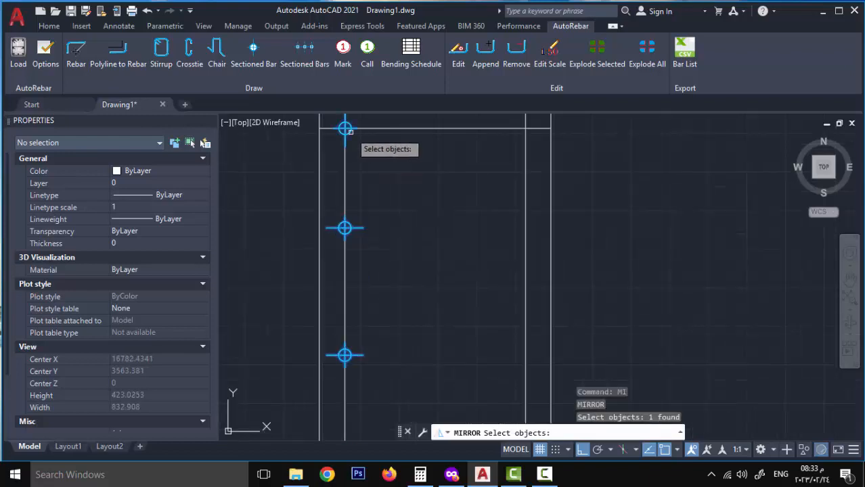
{"action": "left_click", "coordinate": [345, 129]}
{"action": "middle_click_drag", "start_coordinate": [406, 172], "coordinate": [424, 232]}
{"action": "key", "text": "Return"}
{"action": "left_click", "coordinate": [429, 164]}
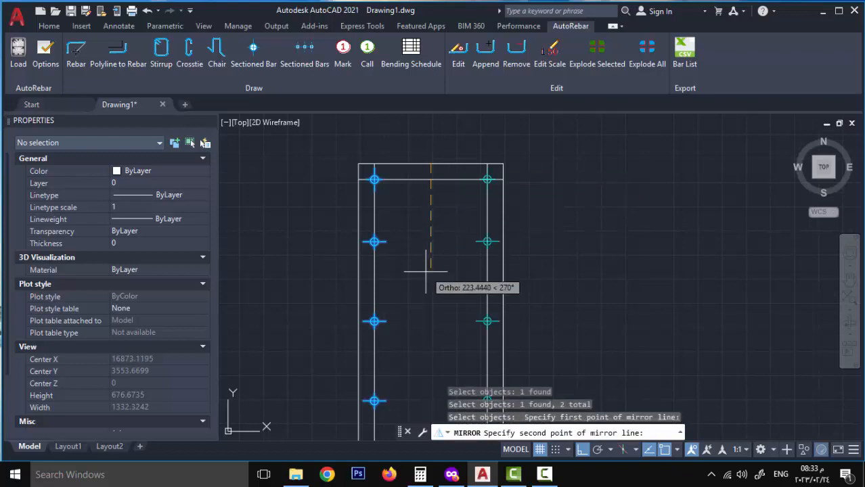
{"action": "left_click", "coordinate": [425, 274]}
{"action": "key", "text": "Return"}
Step: Draw a crosstie of 8 mm diameter with both hooked diameters at 20 mm, centred on the section's two topmost bars
{"action": "scroll", "coordinate": [425, 274], "scroll_direction": "down", "scroll_amount": 6}
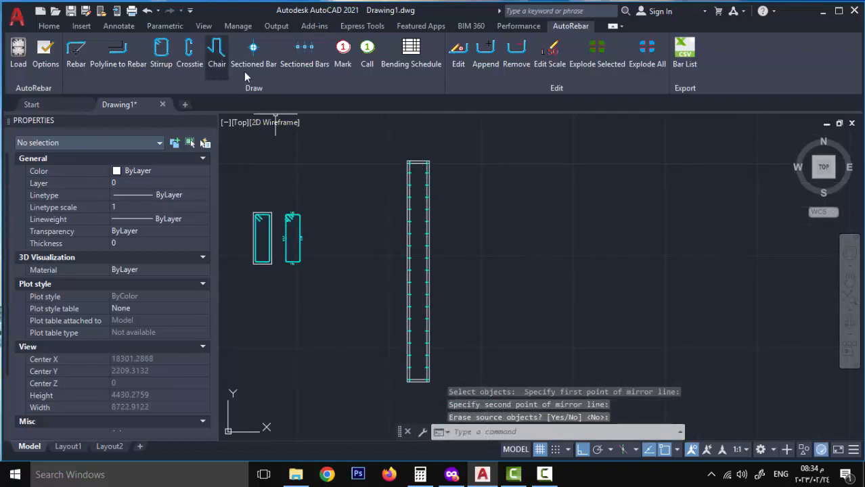
{"action": "left_click", "coordinate": [189, 54]}
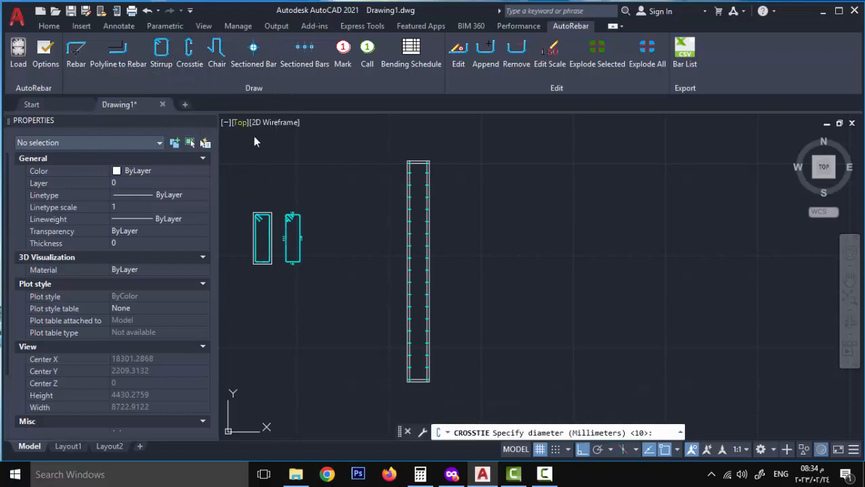
{"action": "scroll", "coordinate": [415, 260], "scroll_direction": "up", "scroll_amount": 4}
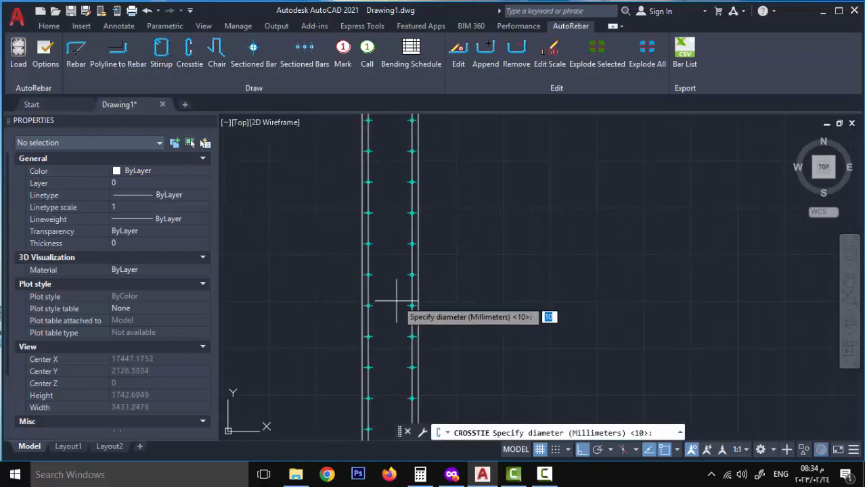
{"action": "middle_click_drag", "start_coordinate": [396, 306], "coordinate": [431, 273]}
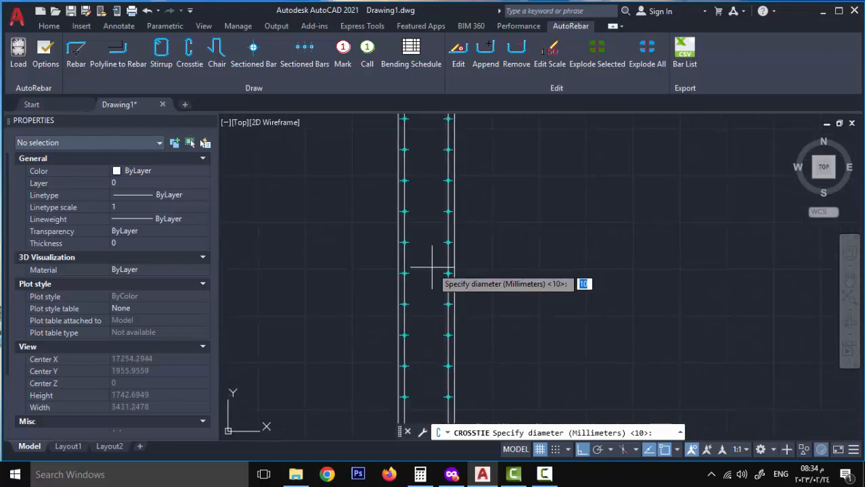
{"action": "type", "text": "8"}
{"action": "key", "text": "Return"}
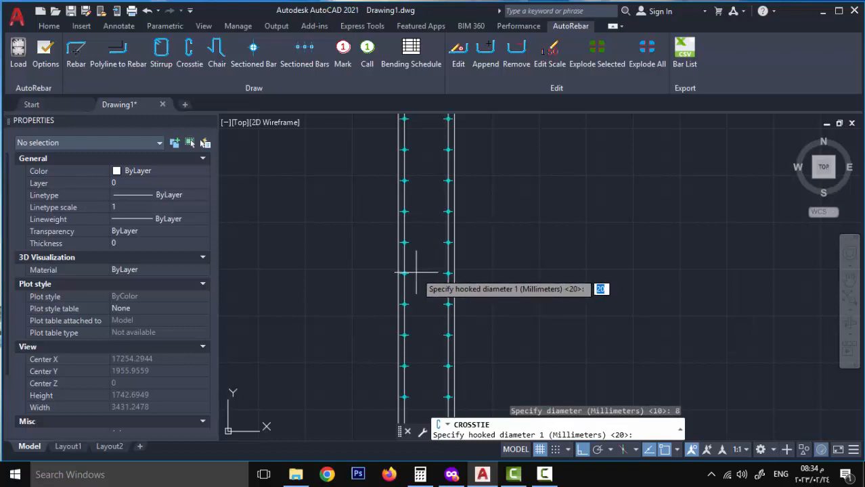
{"action": "key", "text": "Return"}
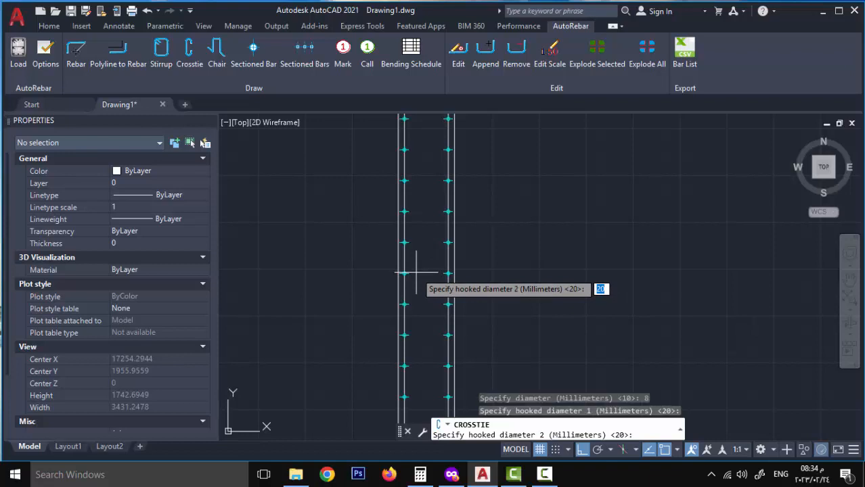
{"action": "key", "text": "Return"}
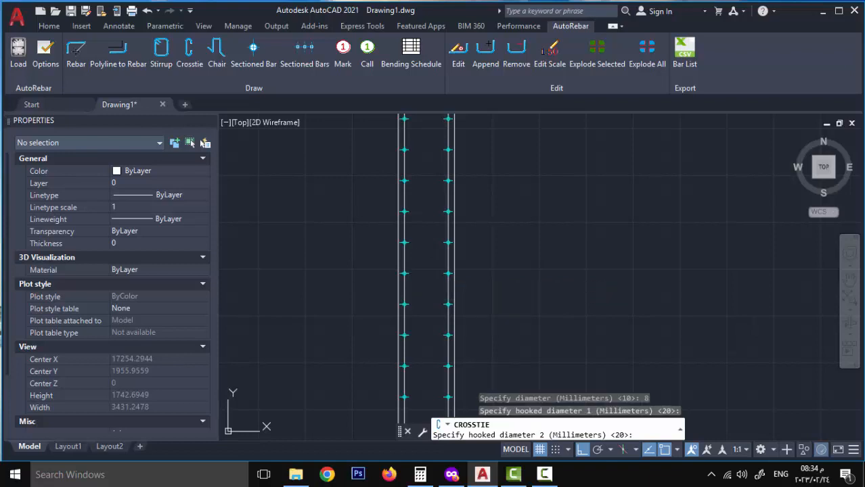
{"action": "scroll", "coordinate": [417, 274], "scroll_direction": "up", "scroll_amount": 4}
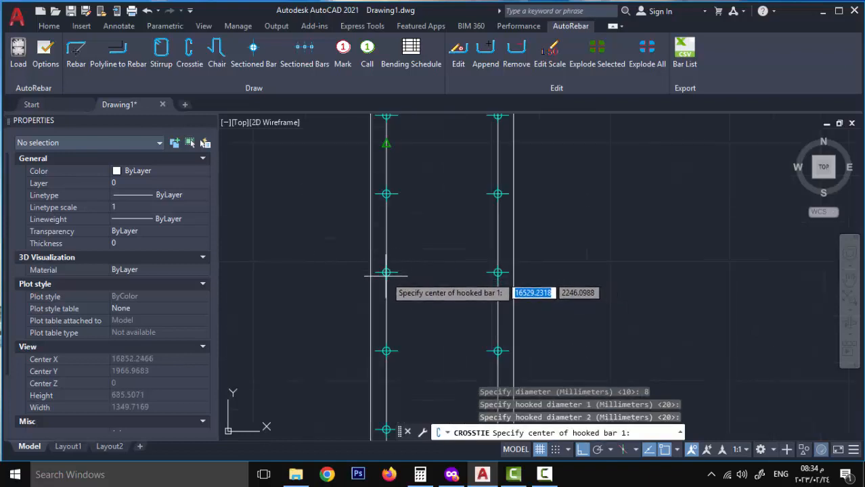
{"action": "scroll", "coordinate": [397, 247], "scroll_direction": "down", "scroll_amount": 2}
{"action": "scroll", "coordinate": [397, 244], "scroll_direction": "down", "scroll_amount": 5}
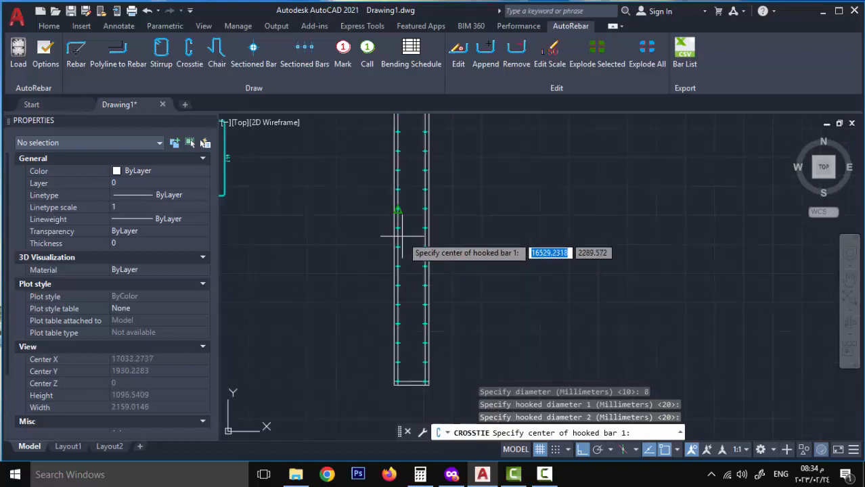
{"action": "scroll", "coordinate": [398, 191], "scroll_direction": "up", "scroll_amount": 6}
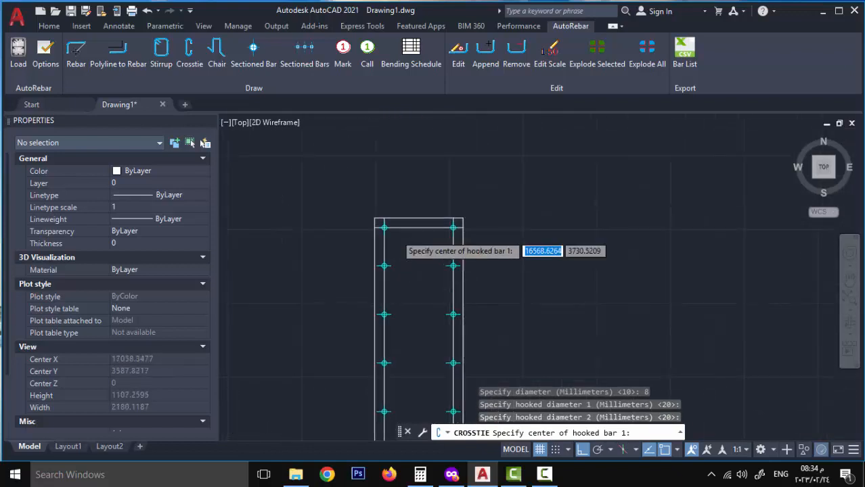
{"action": "scroll", "coordinate": [389, 166], "scroll_direction": "up", "scroll_amount": 6}
{"action": "left_click", "coordinate": [345, 209]}
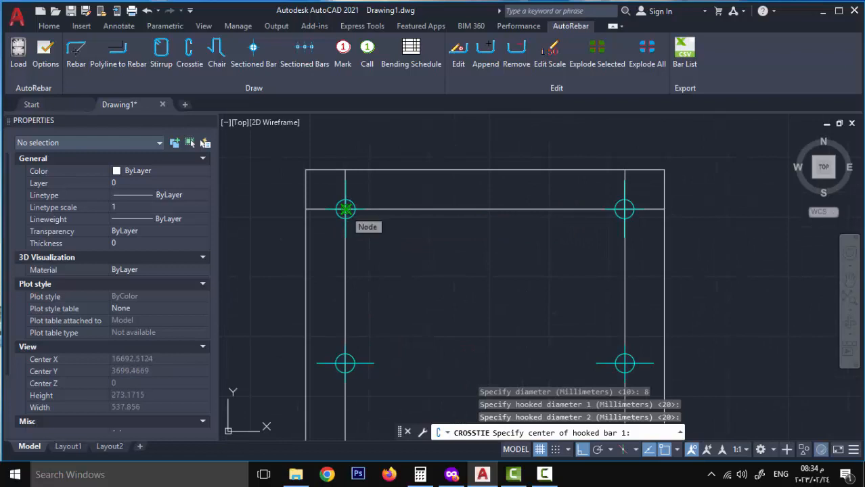
{"action": "left_click", "coordinate": [624, 209]}
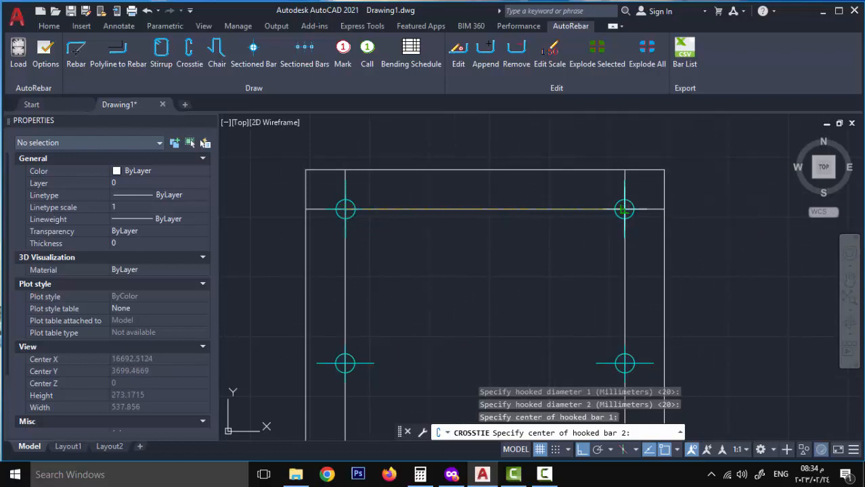
Step: Examine the crosstie's hooks around the two topmost bars and the rows of sectioned bars below it
{"action": "scroll", "coordinate": [561, 250], "scroll_direction": "down", "scroll_amount": 2}
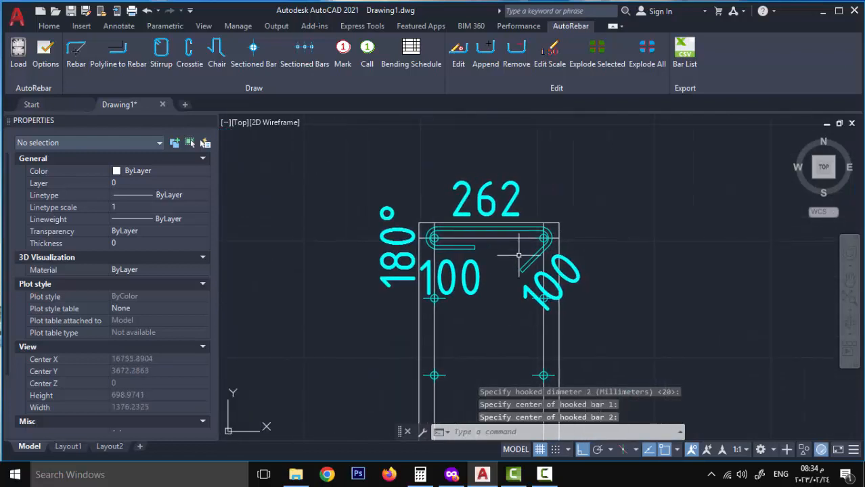
{"action": "scroll", "coordinate": [581, 260], "scroll_direction": "up", "scroll_amount": 2}
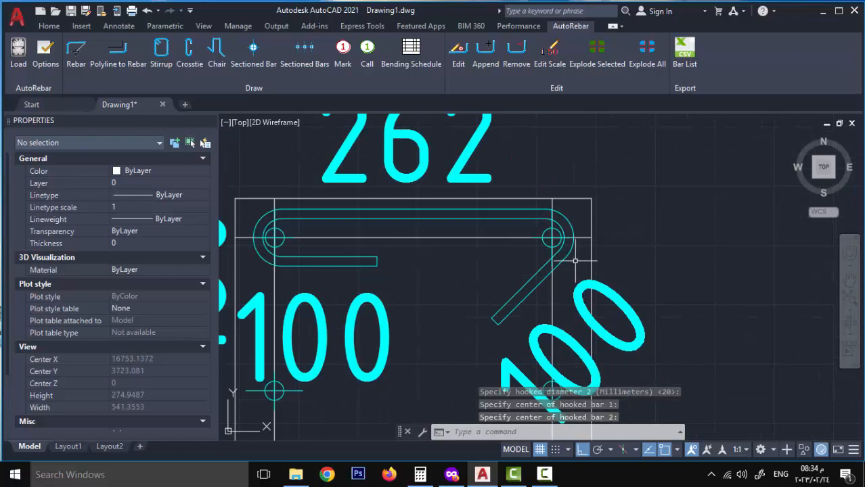
{"action": "scroll", "coordinate": [508, 328], "scroll_direction": "down", "scroll_amount": 4}
{"action": "middle_click_drag", "start_coordinate": [508, 328], "coordinate": [496, 276]}
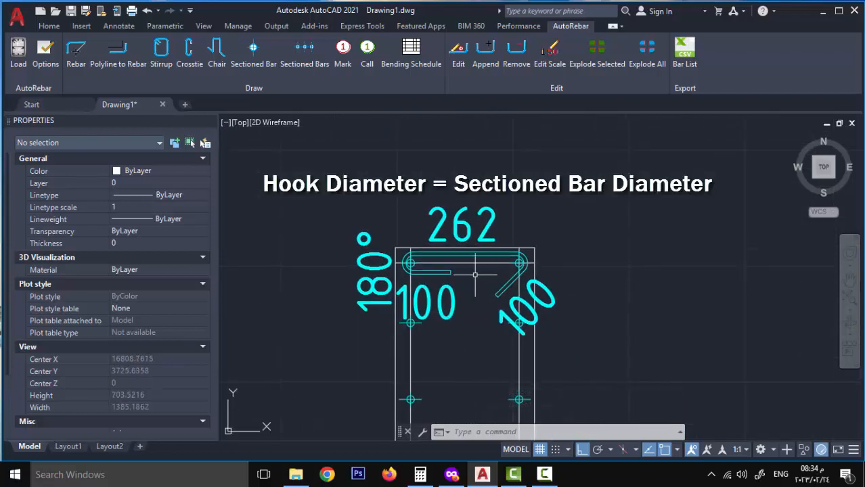
{"action": "scroll", "coordinate": [475, 274], "scroll_direction": "down", "scroll_amount": 3}
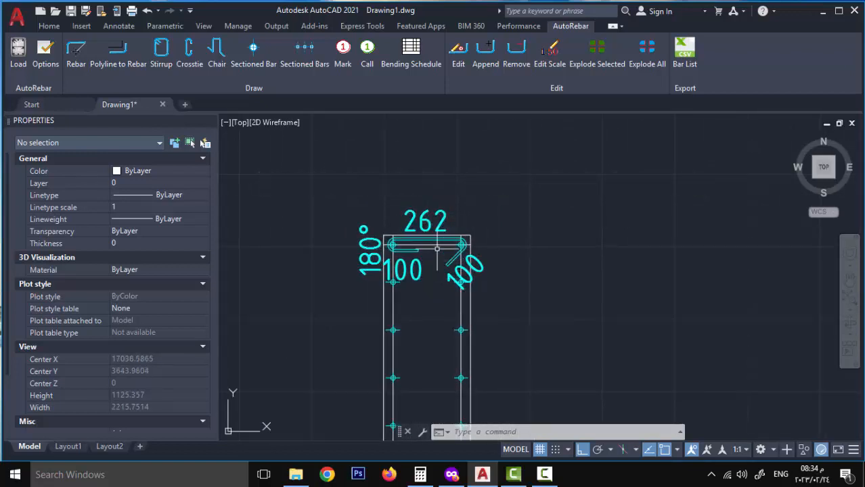
{"action": "middle_click_drag", "start_coordinate": [434, 355], "coordinate": [435, 169]}
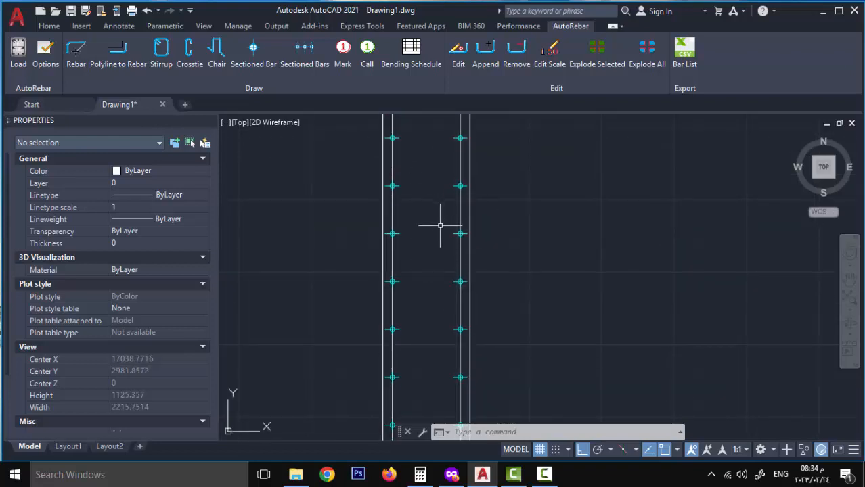
{"action": "middle_click_drag", "start_coordinate": [439, 226], "coordinate": [429, 285]}
{"action": "scroll", "coordinate": [417, 279], "scroll_direction": "down", "scroll_amount": 2}
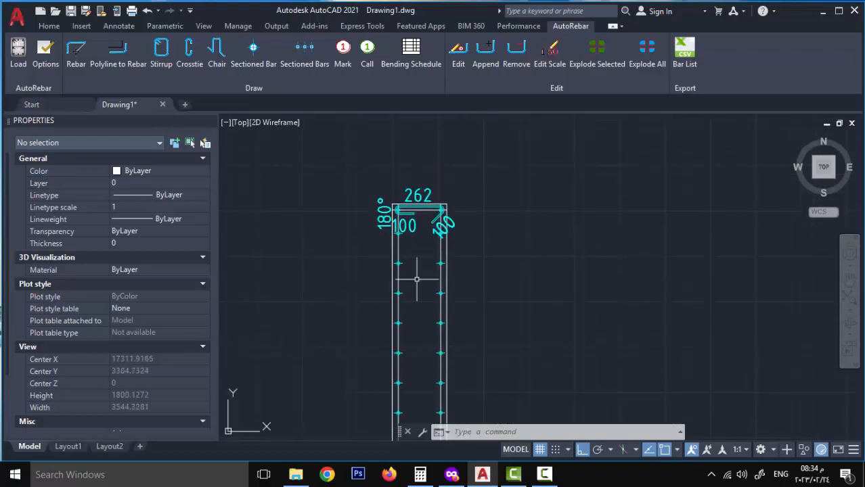
{"action": "scroll", "coordinate": [431, 210], "scroll_direction": "up", "scroll_amount": 2}
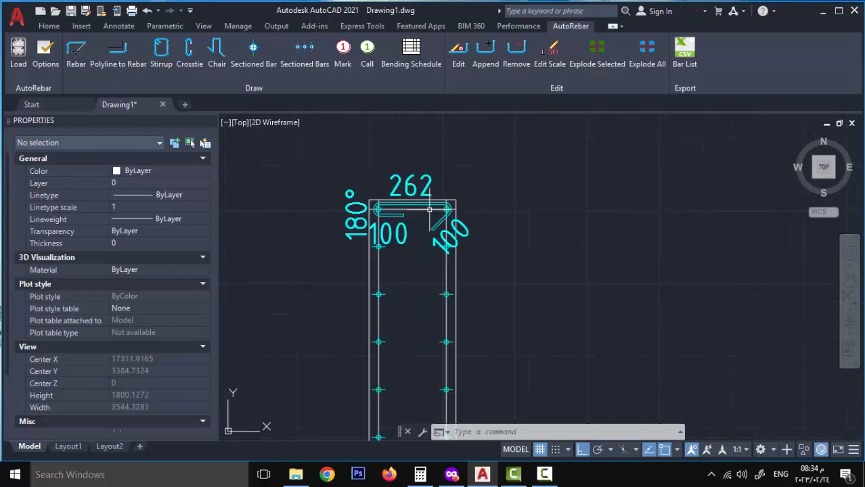
Step: Copy the crosstie horizontally to the free space on the right of the section
{"action": "scroll", "coordinate": [429, 211], "scroll_direction": "up", "scroll_amount": 2}
{"action": "type", "text": "c"}
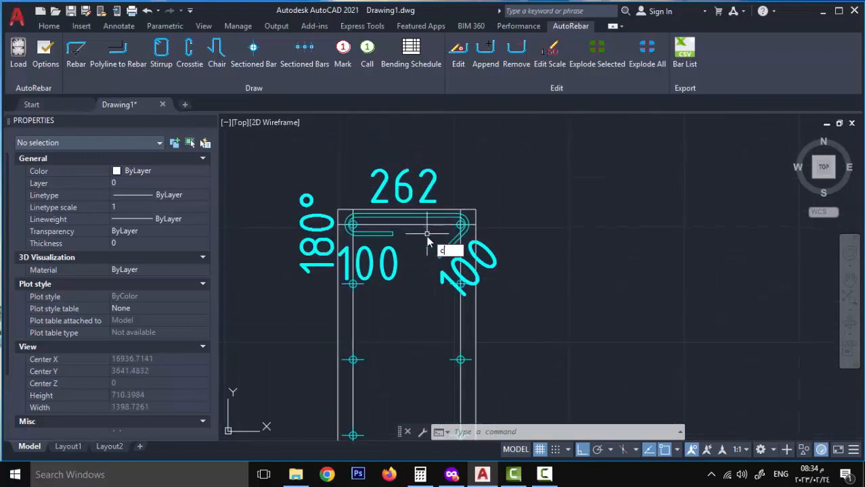
{"action": "type", "text": "o"}
{"action": "key", "text": "Return"}
{"action": "left_click", "coordinate": [427, 176]}
{"action": "left_click", "coordinate": [411, 191]}
{"action": "key", "text": "Return"}
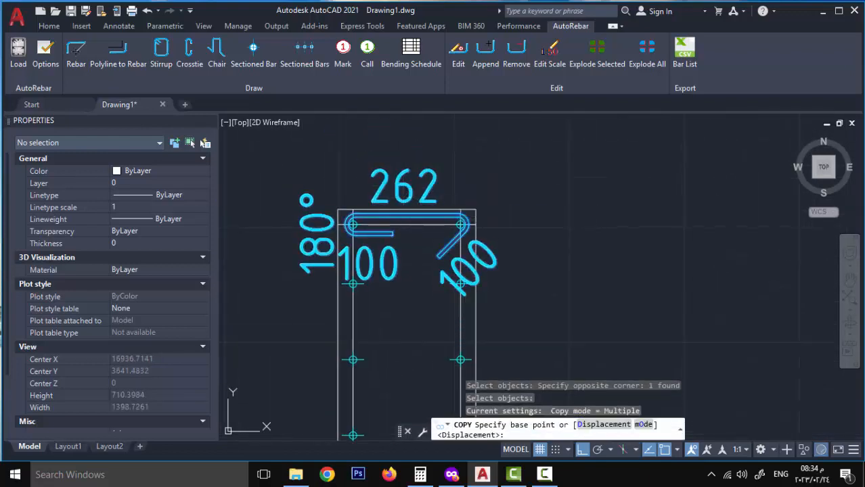
{"action": "left_click", "coordinate": [373, 184]}
{"action": "left_click", "coordinate": [655, 185]}
{"action": "key", "text": "Return"}
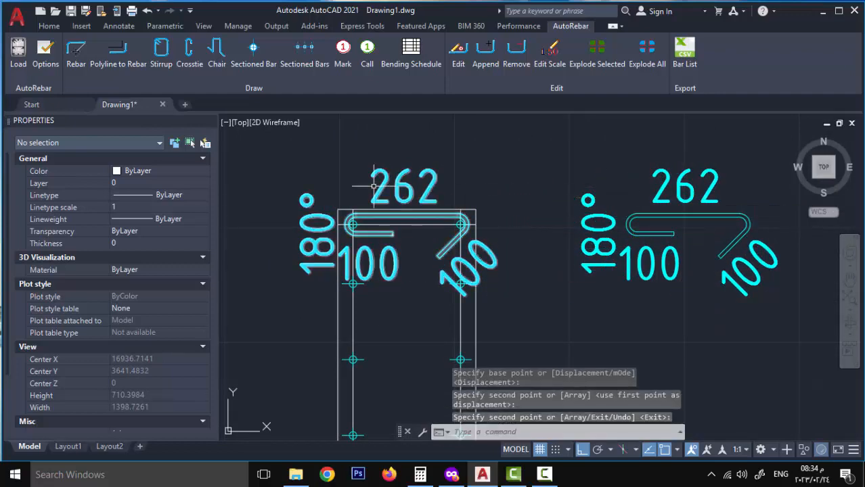
Step: Turn off the display of local dimensions for the original crosstie inside the section
{"action": "double_click", "coordinate": [404, 185]}
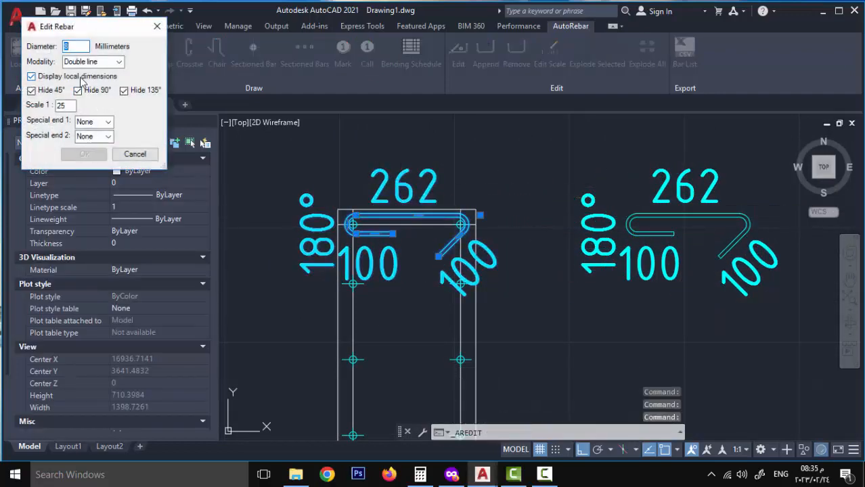
{"action": "left_click", "coordinate": [81, 79]}
{"action": "left_click", "coordinate": [85, 153]}
Step: Set the scale of the copied crosstie beside the section to 10
{"action": "scroll", "coordinate": [357, 226], "scroll_direction": "down", "scroll_amount": 4}
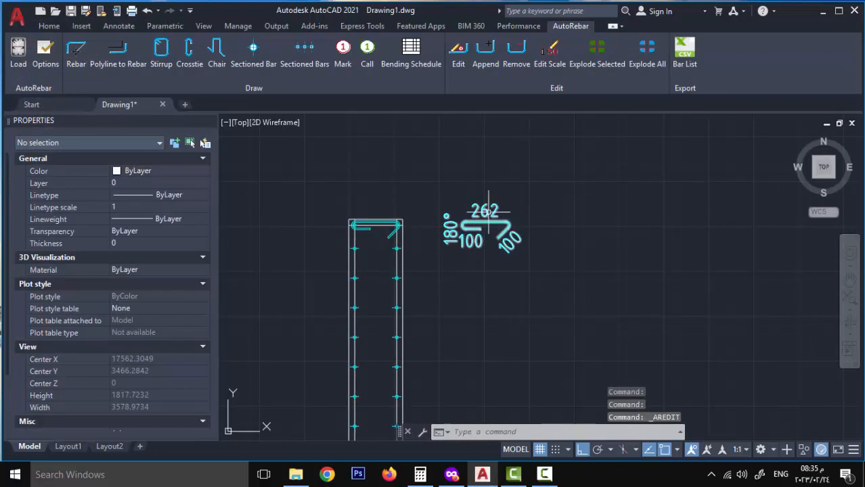
{"action": "left_click", "coordinate": [550, 54]}
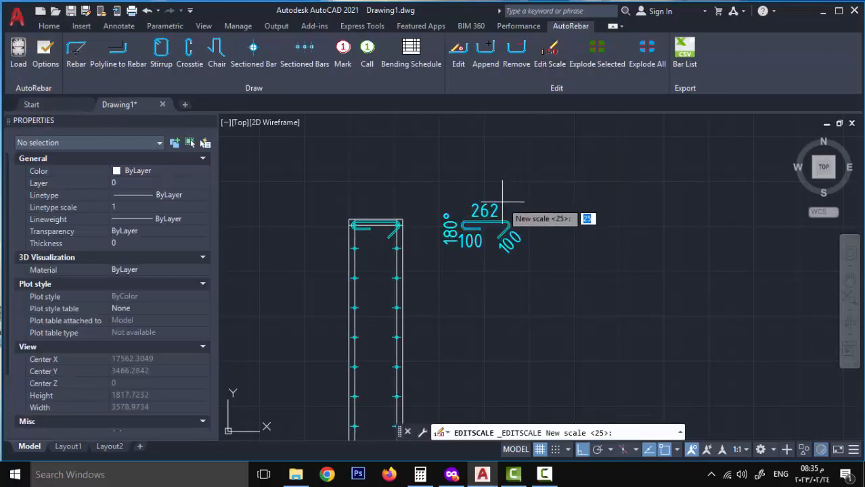
{"action": "type", "text": "10"}
{"action": "key", "text": "Return"}
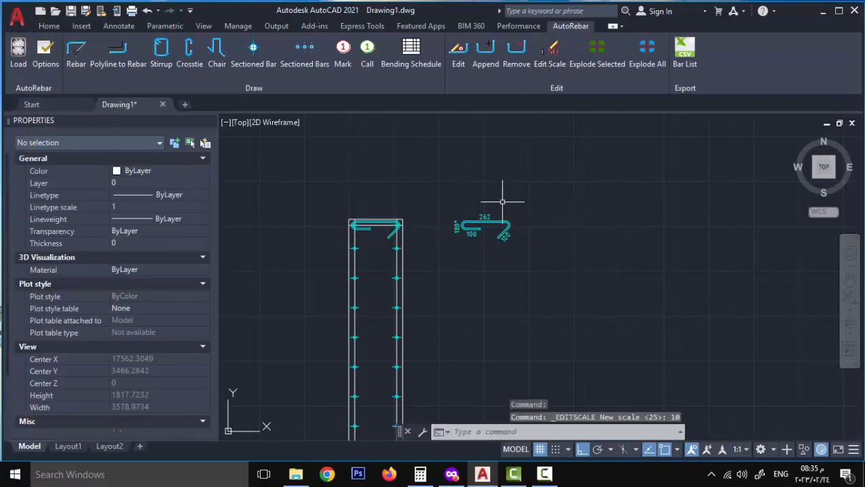
Step: Examine the rescaled crosstie copy, the crosstie inside the section and the overall layout of the section
{"action": "scroll", "coordinate": [489, 228], "scroll_direction": "up", "scroll_amount": 3}
{"action": "scroll", "coordinate": [492, 228], "scroll_direction": "down", "scroll_amount": 4}
{"action": "mouse_move", "coordinate": [492, 229]}
{"action": "middle_mouse_down"}
{"action": "mouse_move", "coordinate": [492, 247]}
{"action": "mouse_move", "coordinate": [460, 262]}
{"action": "mouse_move", "coordinate": [517, 203]}
{"action": "middle_mouse_up"}
{"action": "scroll", "coordinate": [482, 253], "scroll_direction": "up", "scroll_amount": 4}
{"action": "scroll", "coordinate": [468, 257], "scroll_direction": "down", "scroll_amount": 3}
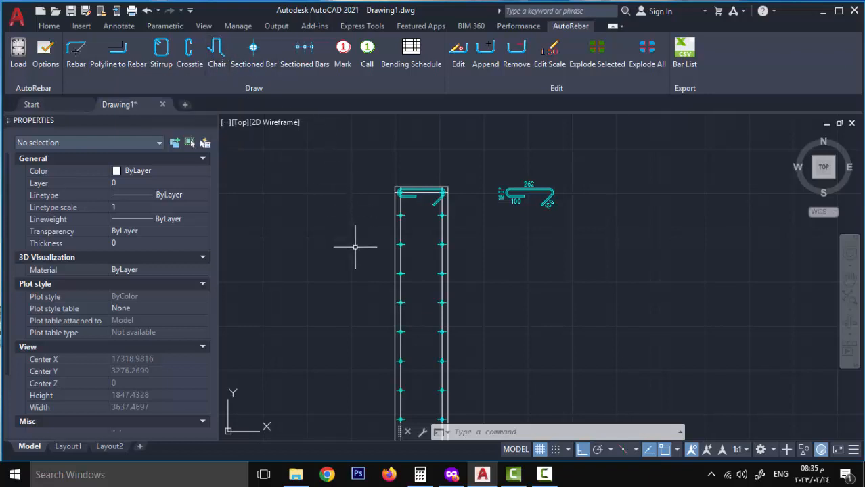
{"action": "scroll", "coordinate": [352, 255], "scroll_direction": "down", "scroll_amount": 2}
{"action": "middle_click_drag", "start_coordinate": [347, 262], "coordinate": [367, 233]}
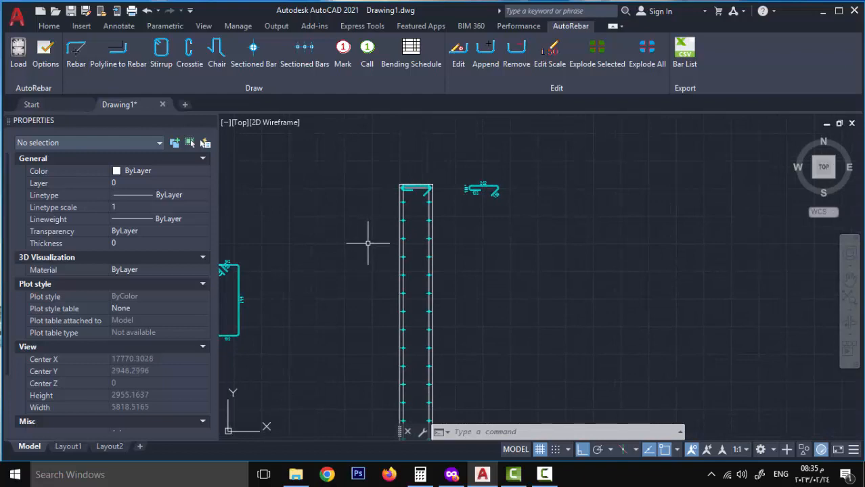
{"action": "scroll", "coordinate": [363, 251], "scroll_direction": "down", "scroll_amount": 2}
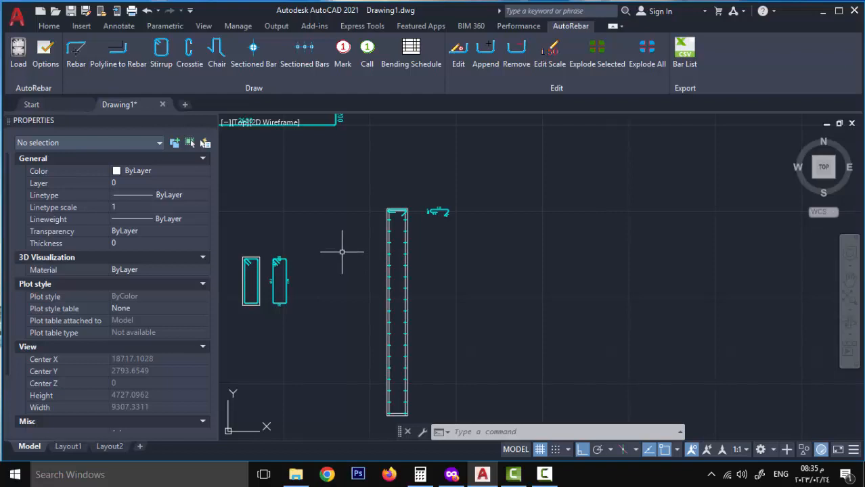
Step: Switch to Calculator and enter 250 minus as the start of the chair height calculation
{"action": "middle_click_drag", "start_coordinate": [349, 223], "coordinate": [376, 252]}
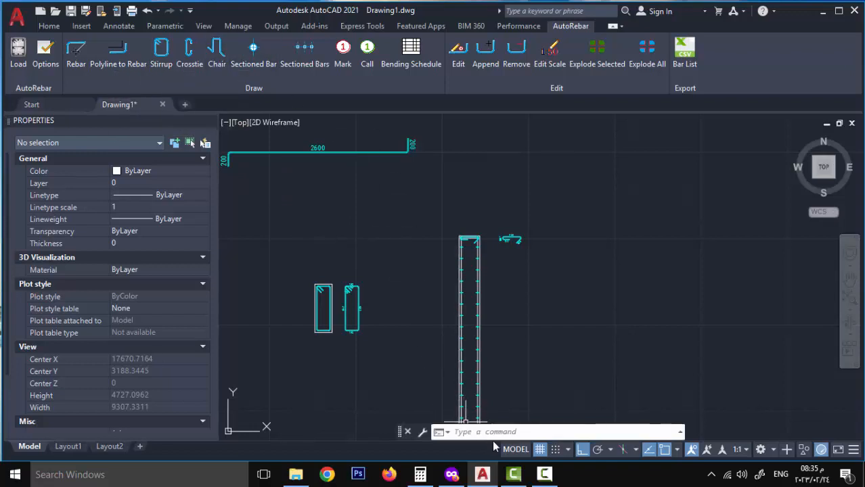
{"action": "left_click", "coordinate": [421, 474]}
{"action": "key", "text": "Escape"}
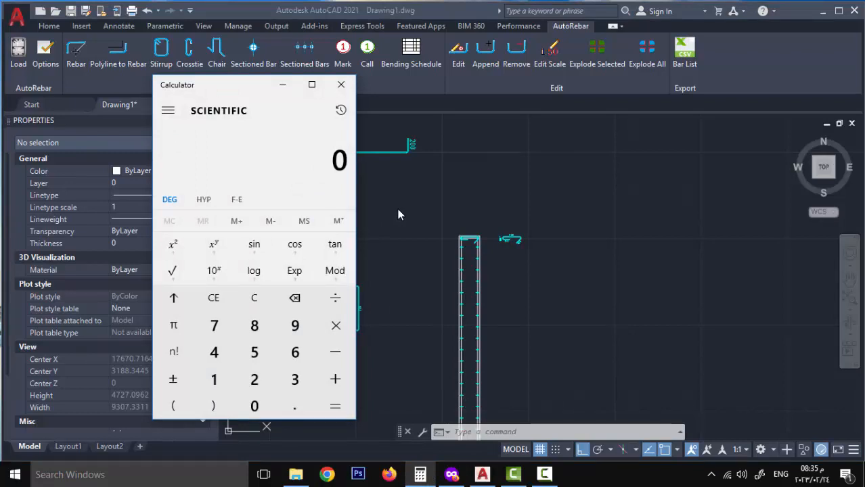
{"action": "type", "text": "250"}
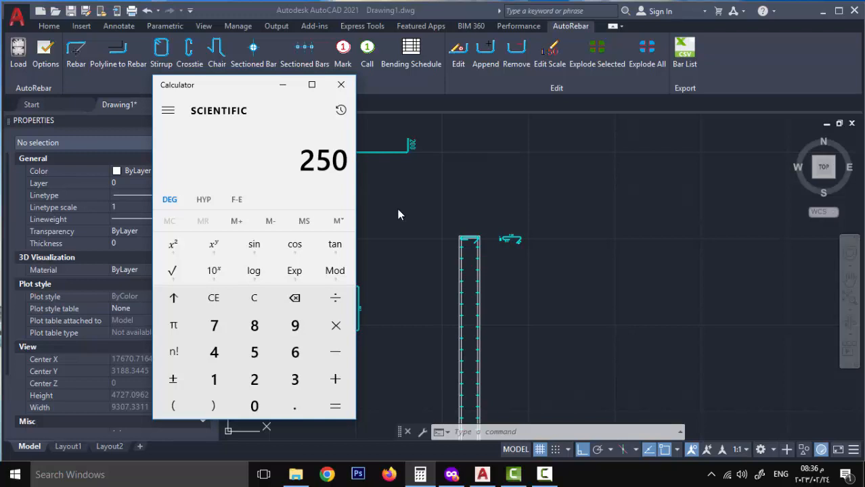
{"action": "key", "text": "minus"}
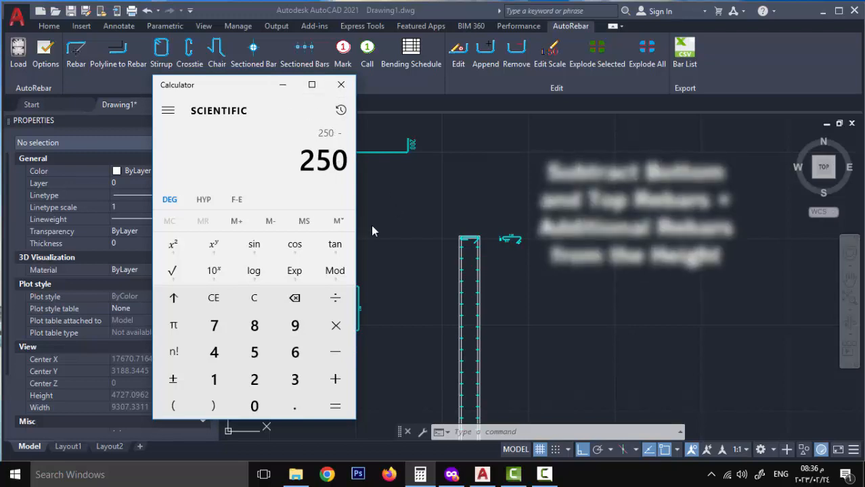
{"action": "left_click", "coordinate": [282, 85]}
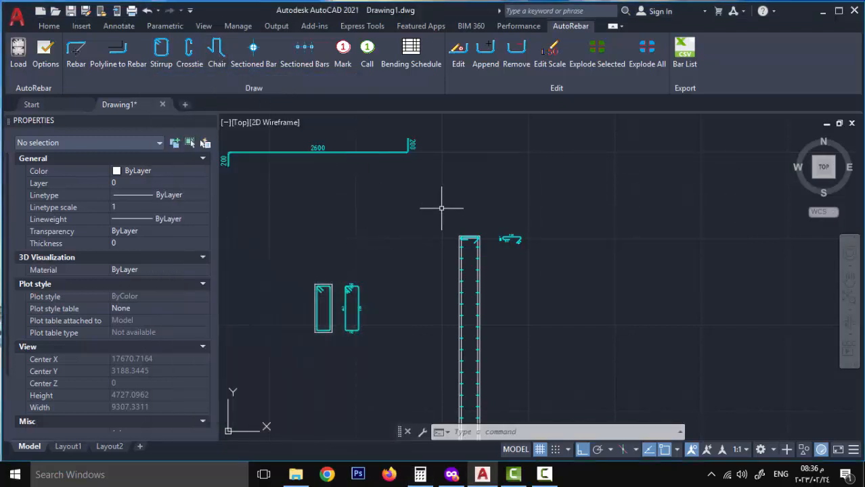
Step: Start a chair bar with a diameter of 10 mm and a feet length of 120 mm
{"action": "left_click", "coordinate": [215, 60]}
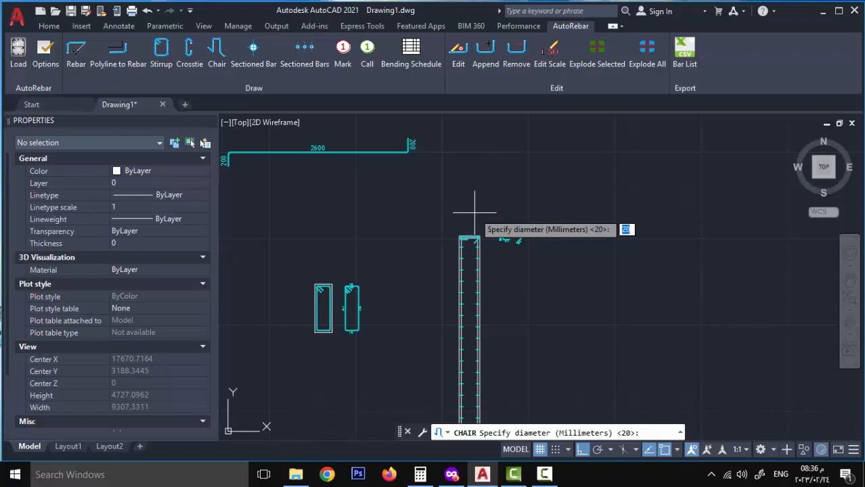
{"action": "type", "text": "10"}
{"action": "key", "text": "Return"}
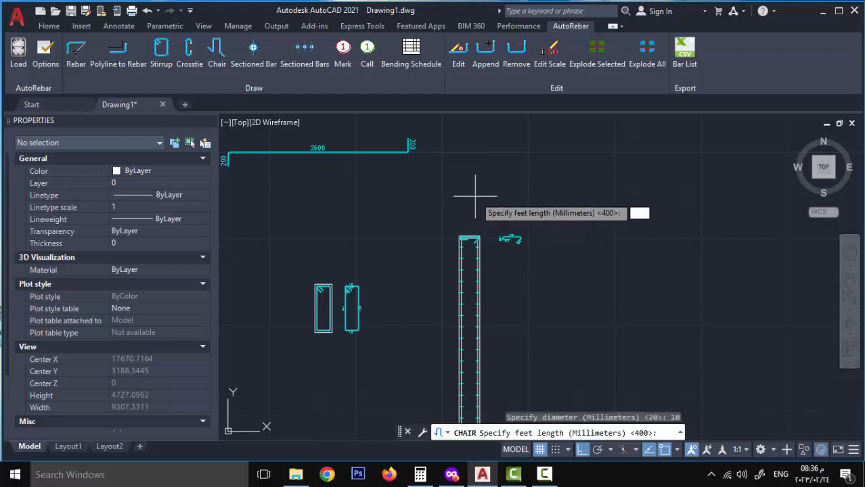
{"action": "mouse_move", "coordinate": [478, 197]}
{"action": "middle_mouse_down"}
{"action": "mouse_move", "coordinate": [448, 208]}
{"action": "mouse_move", "coordinate": [447, 220]}
{"action": "middle_mouse_up"}
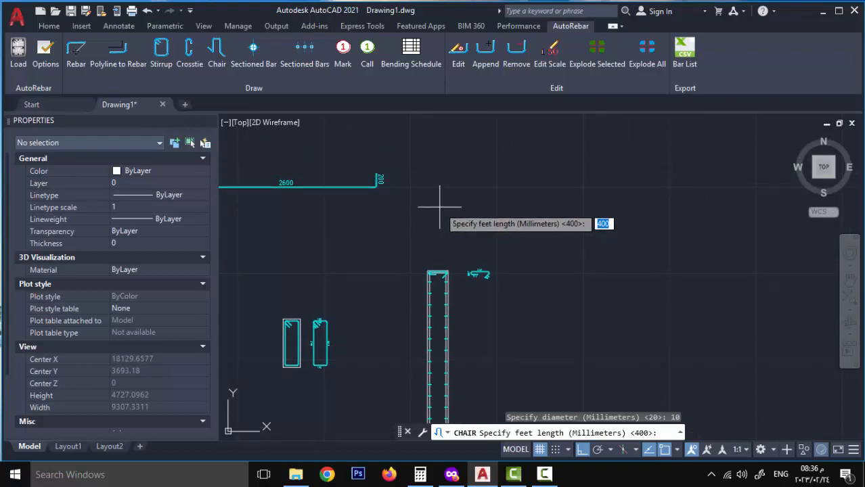
{"action": "type", "text": "120"}
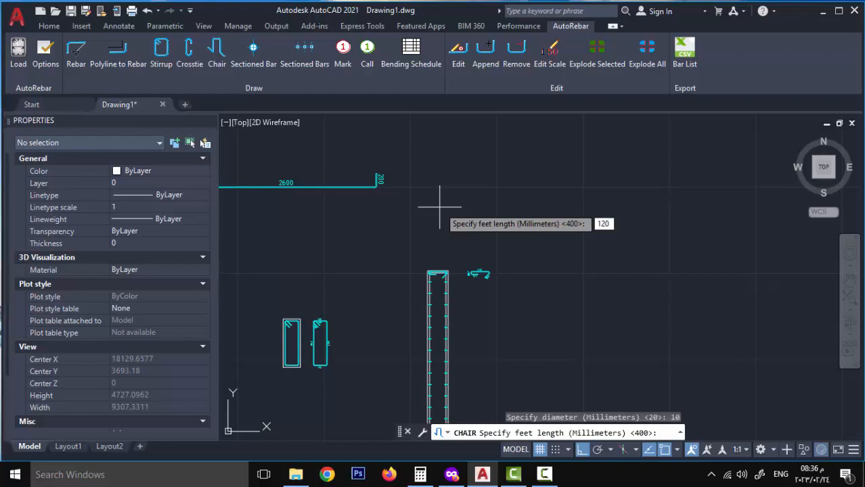
{"action": "key", "text": "Return"}
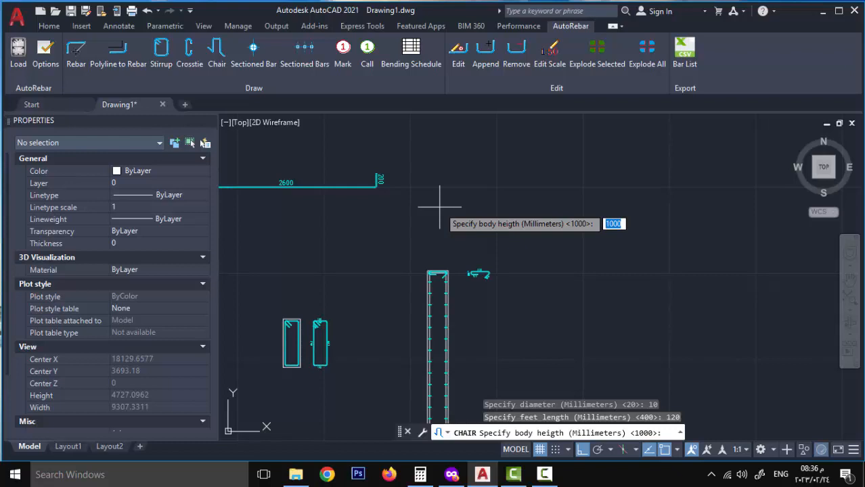
Step: Give the chair a body height of 100 mm and a body width of 130 mm, and place it above the tall section
{"action": "type", "text": "1"}
{"action": "type", "text": "80"}
{"action": "key", "text": "Return"}
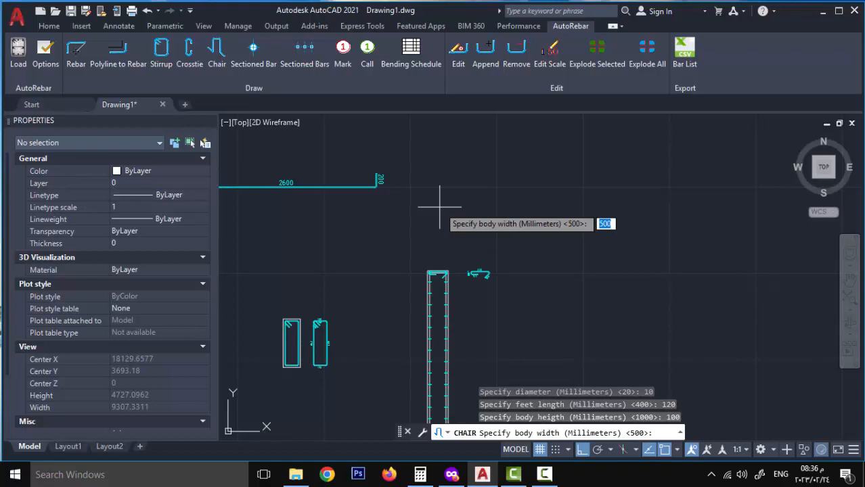
{"action": "type", "text": "130"}
{"action": "key", "text": "Return"}
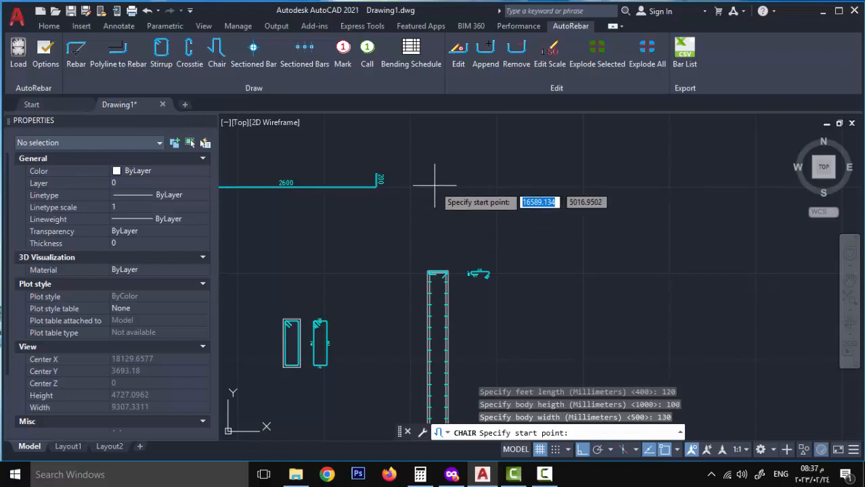
{"action": "left_click", "coordinate": [438, 198]}
{"action": "scroll", "coordinate": [440, 197], "scroll_direction": "up", "scroll_amount": 10}
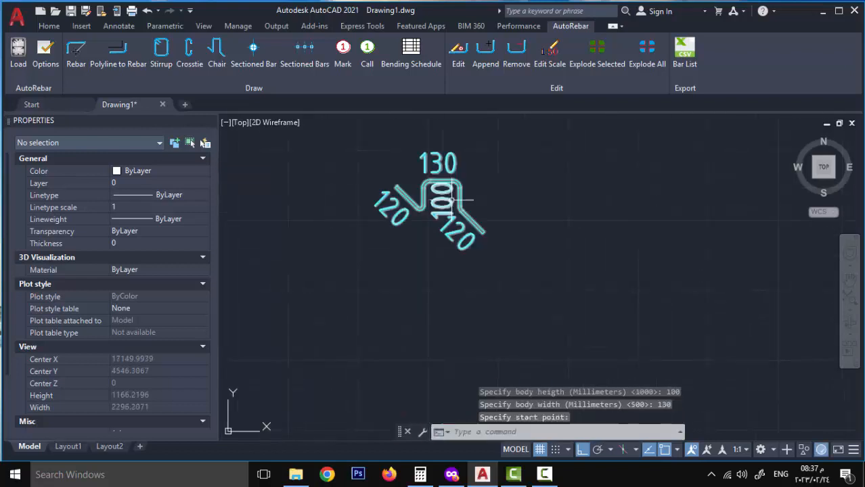
{"action": "scroll", "coordinate": [450, 263], "scroll_direction": "down", "scroll_amount": 2}
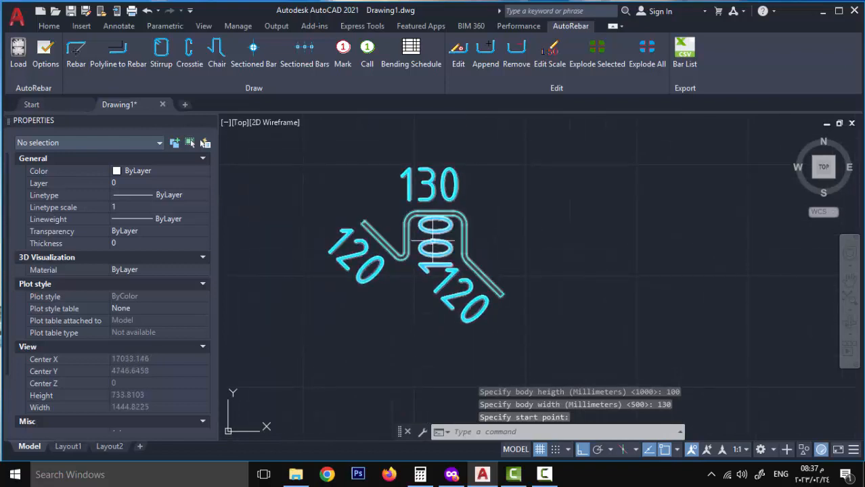
{"action": "middle_click_drag", "start_coordinate": [430, 255], "coordinate": [401, 266]}
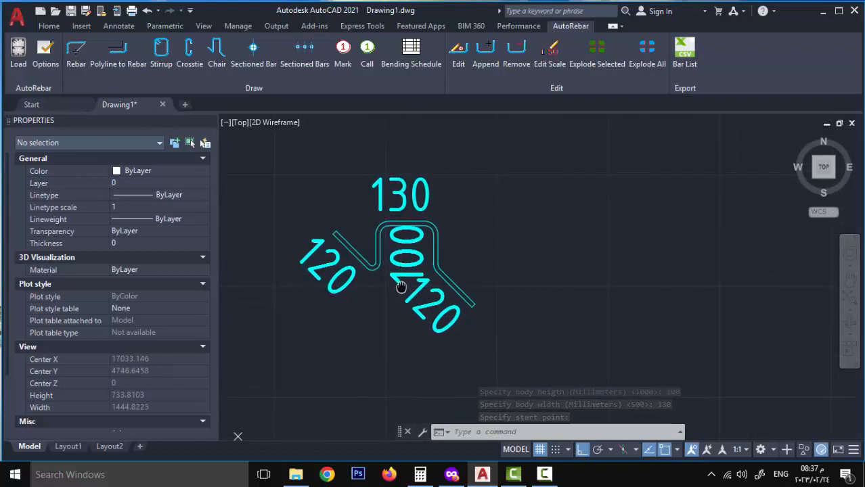
Step: Delete the chair bar just placed above the tall section
{"action": "left_click", "coordinate": [444, 216]}
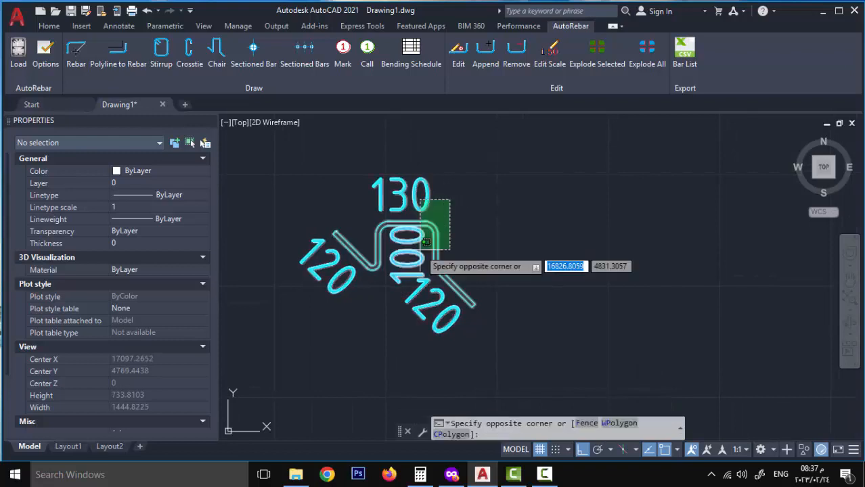
{"action": "left_click", "coordinate": [411, 272]}
{"action": "key", "text": "Delete"}
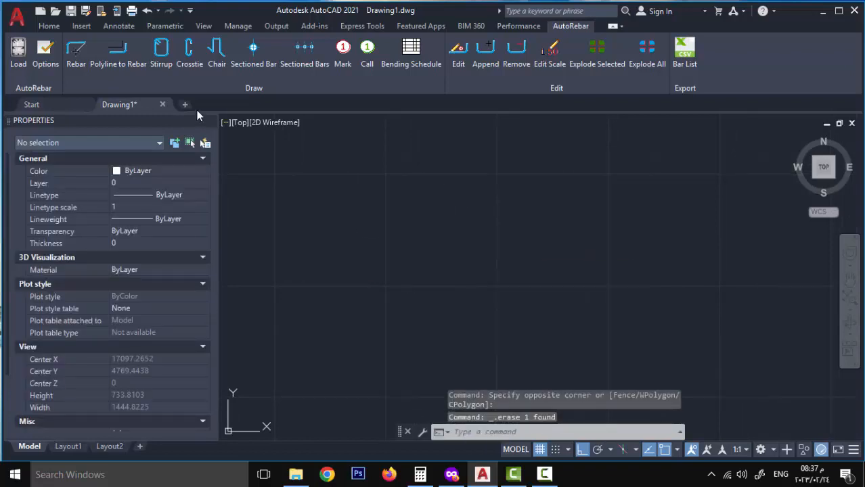
Step: Draw a chair bar with 10 mm diameter, 120 mm feet, 130 mm body height and 100 mm body width in the empty space above the section
{"action": "left_click", "coordinate": [211, 57]}
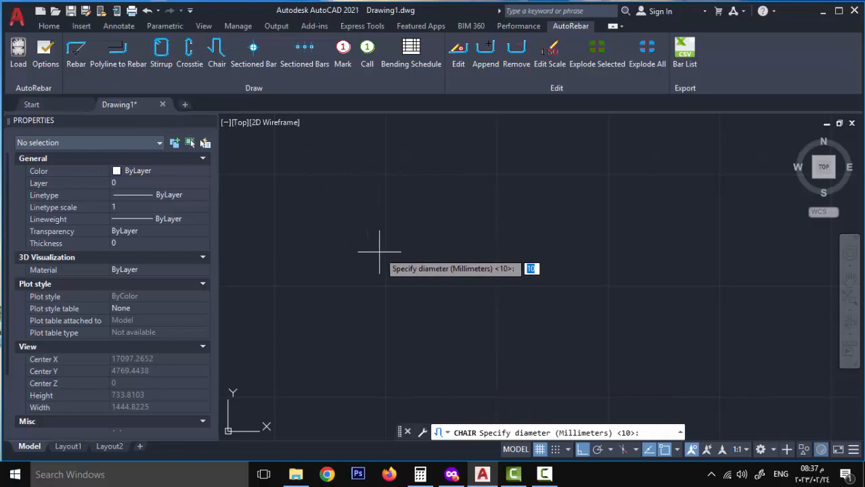
{"action": "key", "text": "Return"}
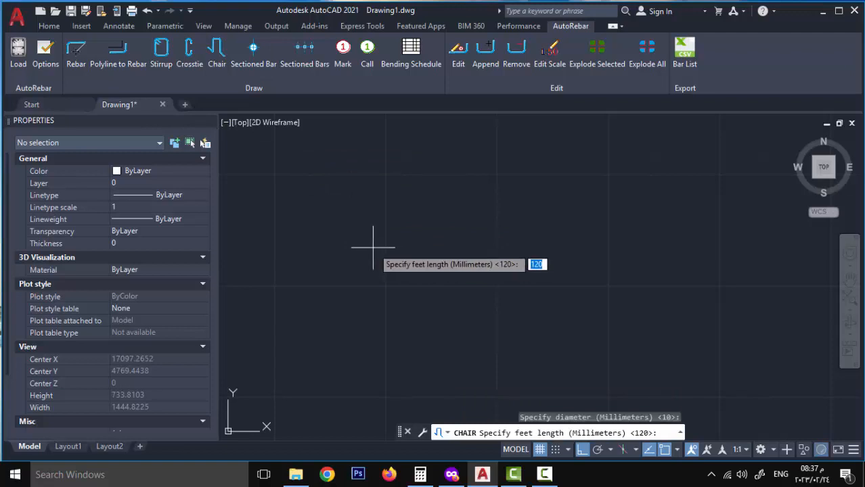
{"action": "key", "text": "Return"}
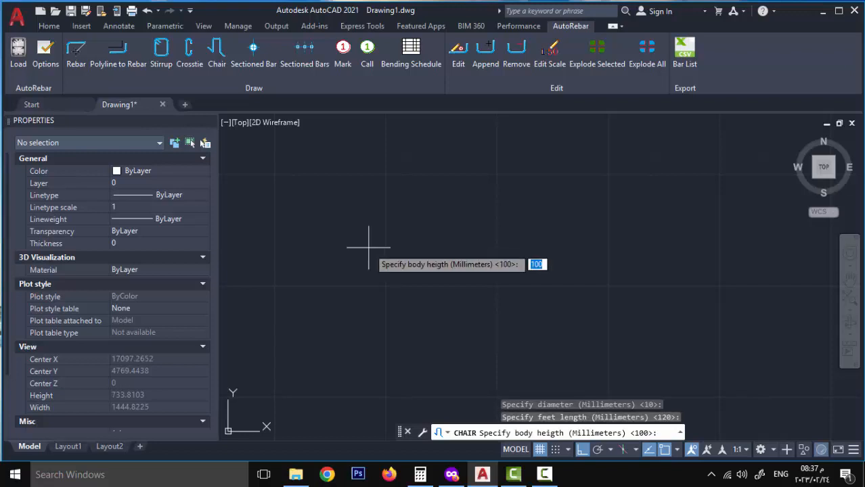
{"action": "key", "text": "Return"}
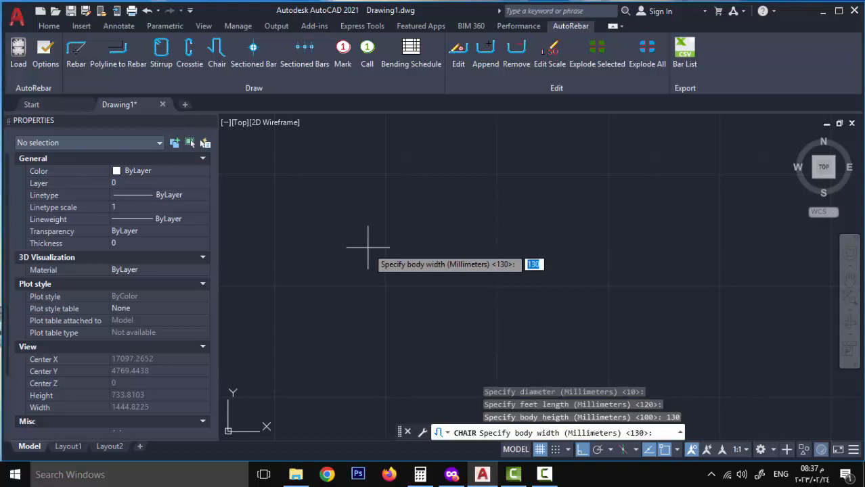
{"action": "type", "text": "100"}
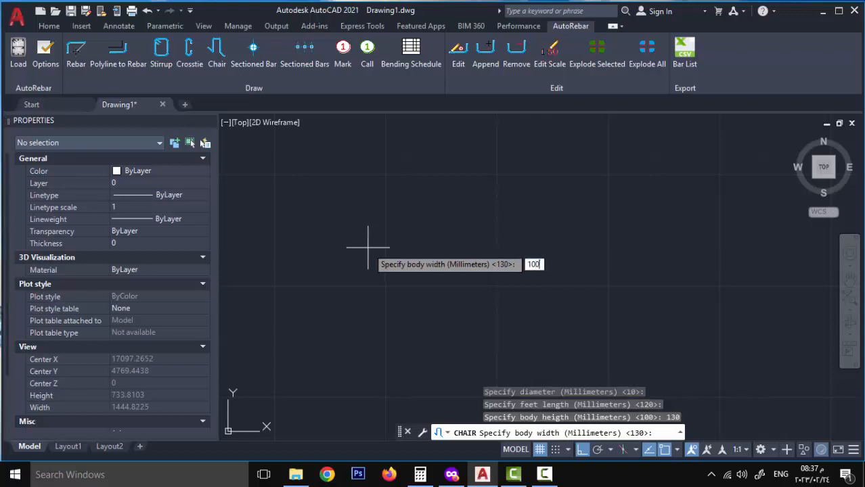
{"action": "key", "text": "Return"}
{"action": "left_click", "coordinate": [379, 239]}
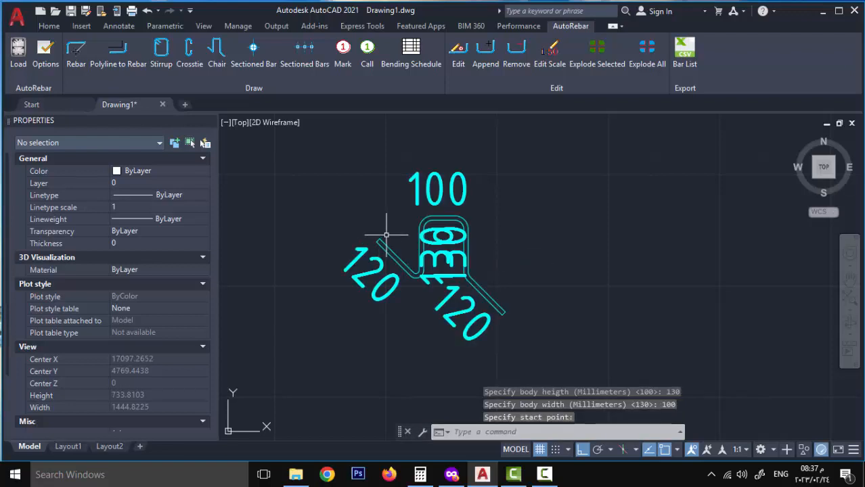
Step: Set the scale of the new chair bar to 100
{"action": "scroll", "coordinate": [392, 234], "scroll_direction": "down", "scroll_amount": 2}
{"action": "middle_click_drag", "start_coordinate": [445, 234], "coordinate": [418, 246]}
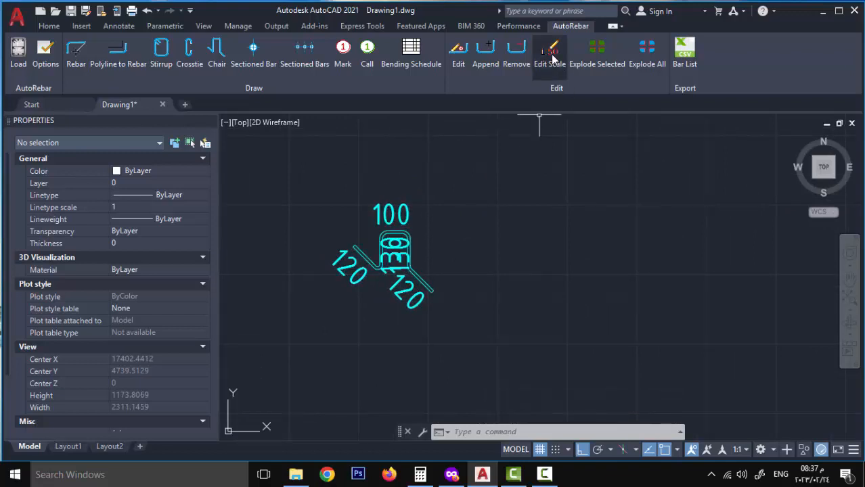
{"action": "left_click", "coordinate": [550, 50]}
{"action": "left_click", "coordinate": [376, 216]}
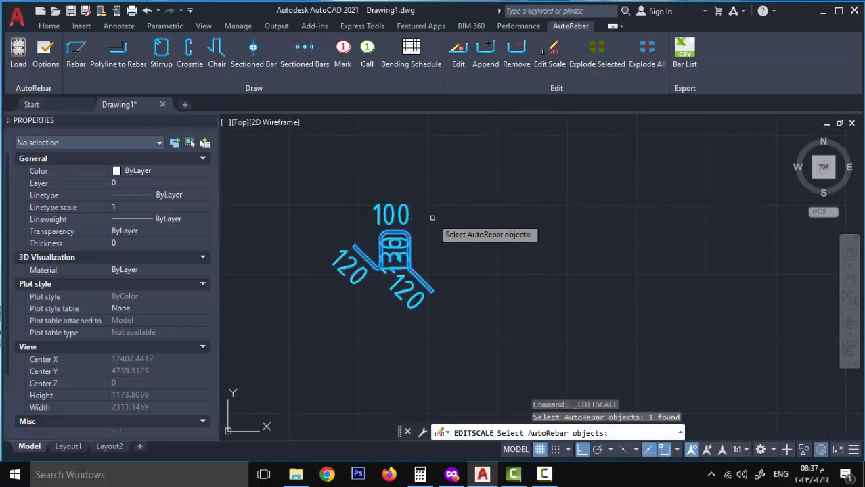
{"action": "key", "text": "Return"}
{"action": "key", "text": "Return"}
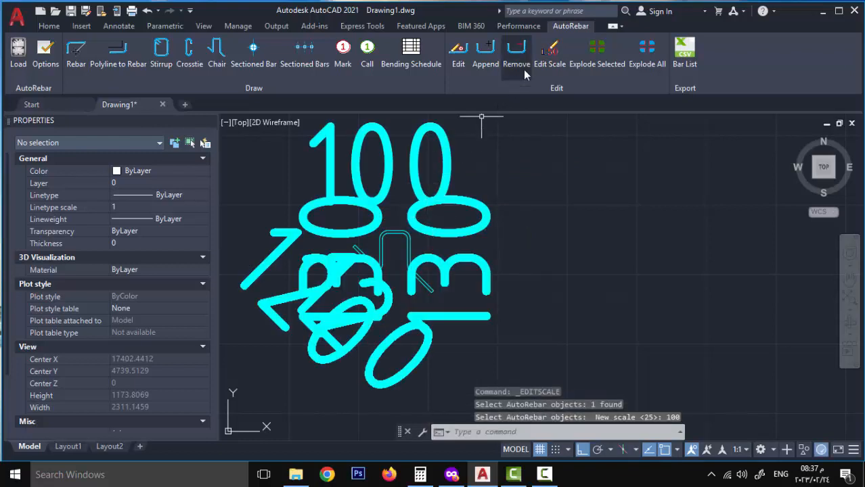
Step: Set the scale of the chair bar to 10
{"action": "left_click", "coordinate": [544, 62]}
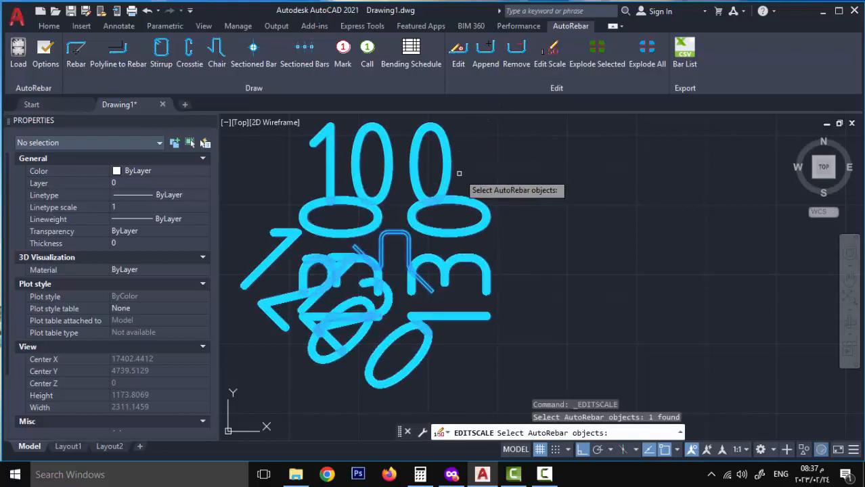
{"action": "left_click", "coordinate": [469, 151]}
{"action": "left_click", "coordinate": [369, 266]}
{"action": "key", "text": "Return"}
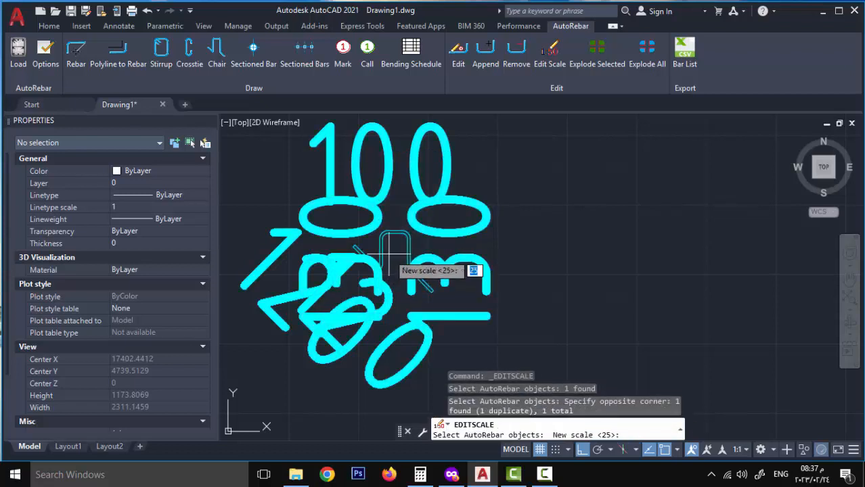
{"action": "key", "text": "Return"}
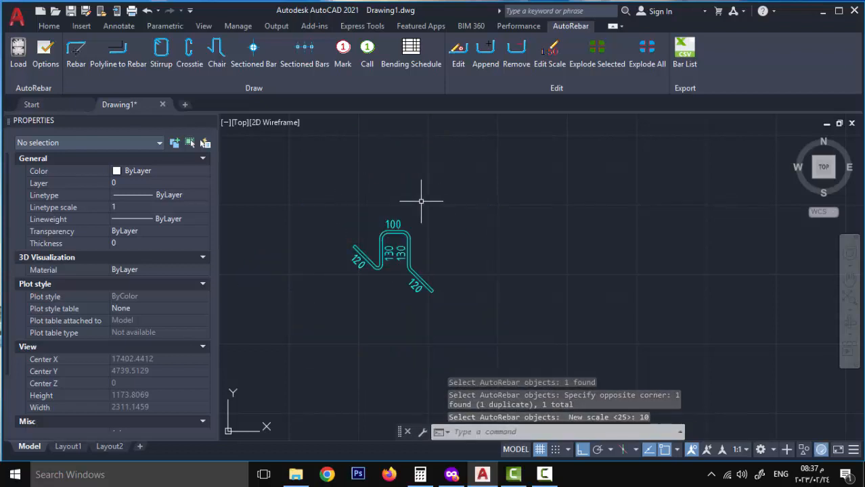
Step: Mark the straight rebar with the 2600 mm body and two 200 mm end bends, placing the mark horizontally above it
{"action": "scroll", "coordinate": [289, 178], "scroll_direction": "down", "scroll_amount": 10}
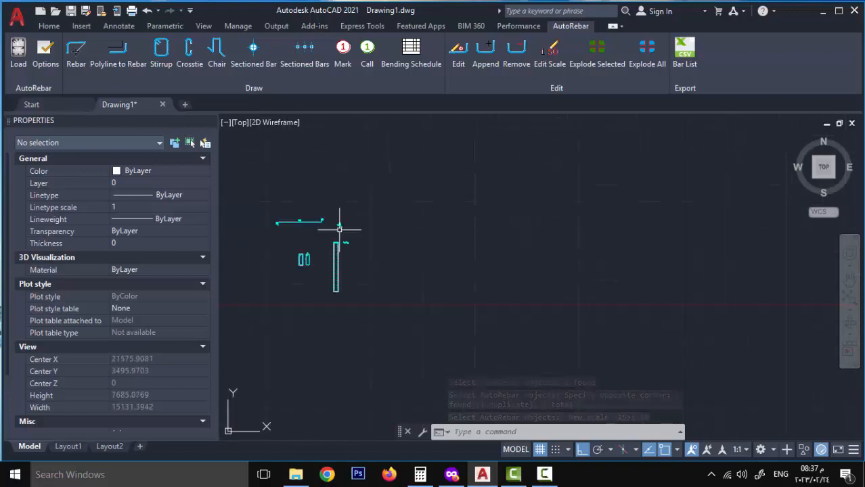
{"action": "middle_click_drag", "start_coordinate": [345, 220], "coordinate": [424, 227]}
{"action": "scroll", "coordinate": [405, 203], "scroll_direction": "up", "scroll_amount": 6}
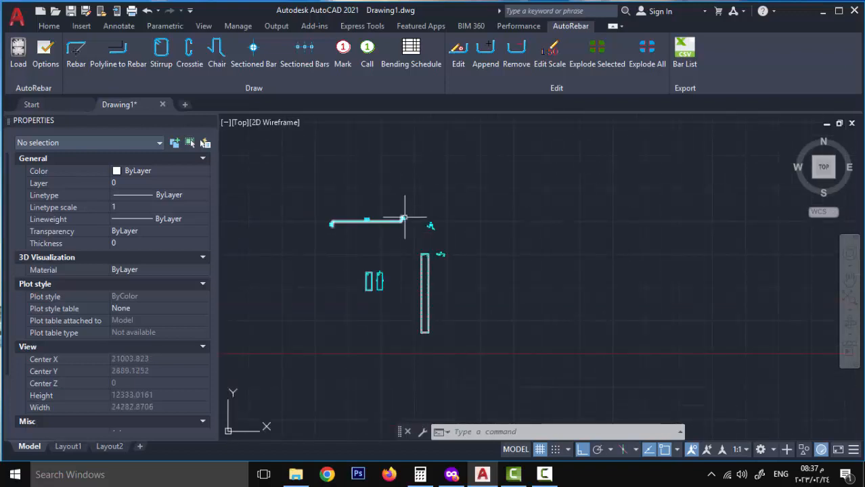
{"action": "scroll", "coordinate": [408, 223], "scroll_direction": "down", "scroll_amount": 2}
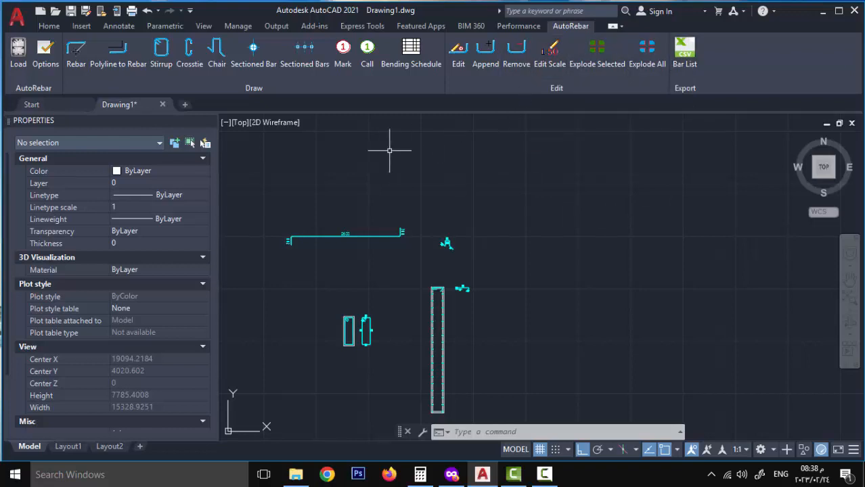
{"action": "middle_click_drag", "start_coordinate": [376, 286], "coordinate": [380, 255]}
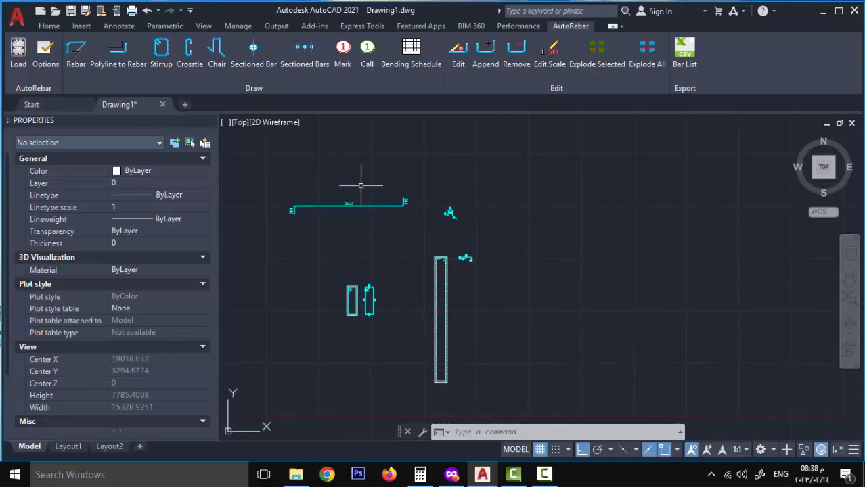
{"action": "left_click", "coordinate": [342, 55]}
{"action": "scroll", "coordinate": [379, 210], "scroll_direction": "up", "scroll_amount": 5}
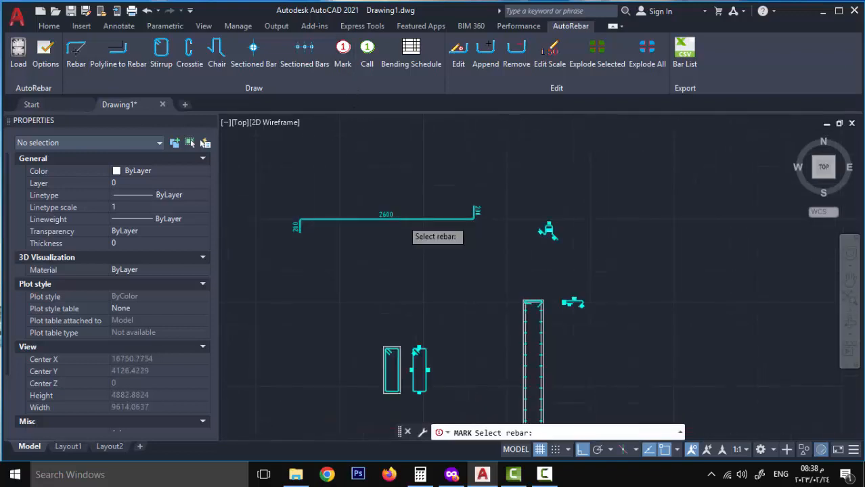
{"action": "left_click", "coordinate": [432, 243]}
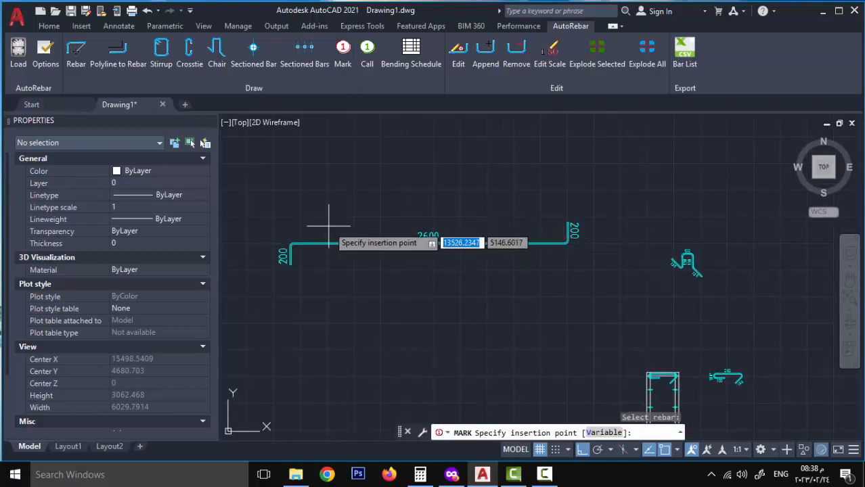
{"action": "left_click", "coordinate": [330, 205]}
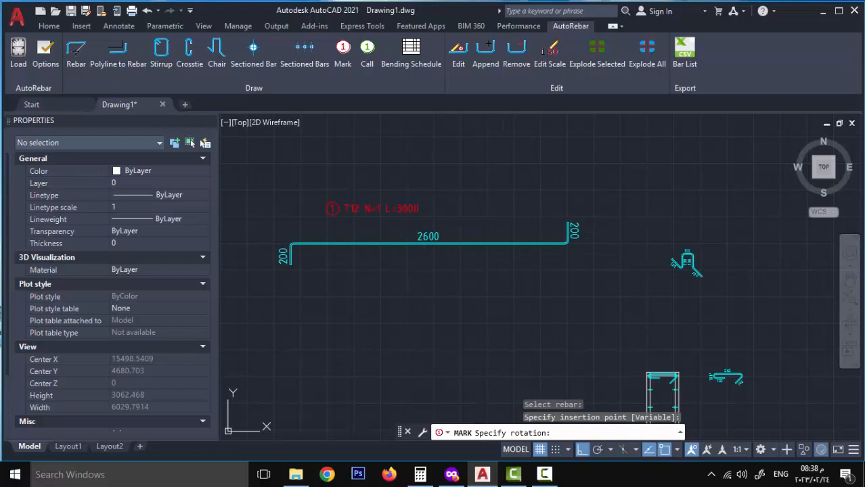
{"action": "left_click", "coordinate": [513, 213]}
Step: Move the straight rebar and the curved rebar near the origin about 6900 mm horizontally towards the other bars
{"action": "scroll", "coordinate": [426, 237], "scroll_direction": "down", "scroll_amount": 6}
{"action": "mouse_move", "coordinate": [425, 267]}
{"action": "middle_mouse_down"}
{"action": "mouse_move", "coordinate": [469, 229]}
{"action": "mouse_move", "coordinate": [394, 215]}
{"action": "mouse_move", "coordinate": [457, 228]}
{"action": "middle_mouse_up"}
{"action": "scroll", "coordinate": [405, 228], "scroll_direction": "down", "scroll_amount": 2}
{"action": "middle_click_drag", "start_coordinate": [401, 253], "coordinate": [440, 248]}
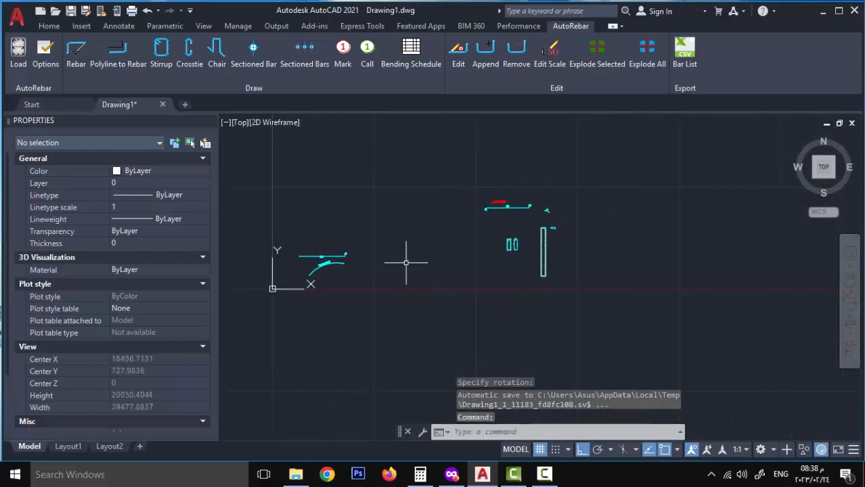
{"action": "type", "text": "m"}
{"action": "key", "text": "Return"}
{"action": "left_click", "coordinate": [374, 210]}
{"action": "left_click", "coordinate": [287, 325]}
{"action": "key", "text": "Return"}
{"action": "left_click", "coordinate": [339, 261]}
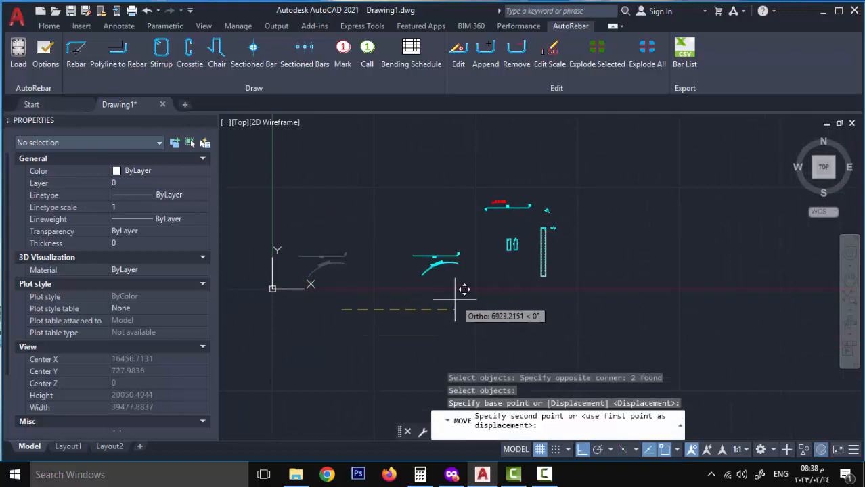
{"action": "left_click", "coordinate": [451, 259]}
Step: Mark the moved 2800 mm straight rebar, placing the mark horizontally just above the bar
{"action": "scroll", "coordinate": [451, 259], "scroll_direction": "up", "scroll_amount": 4}
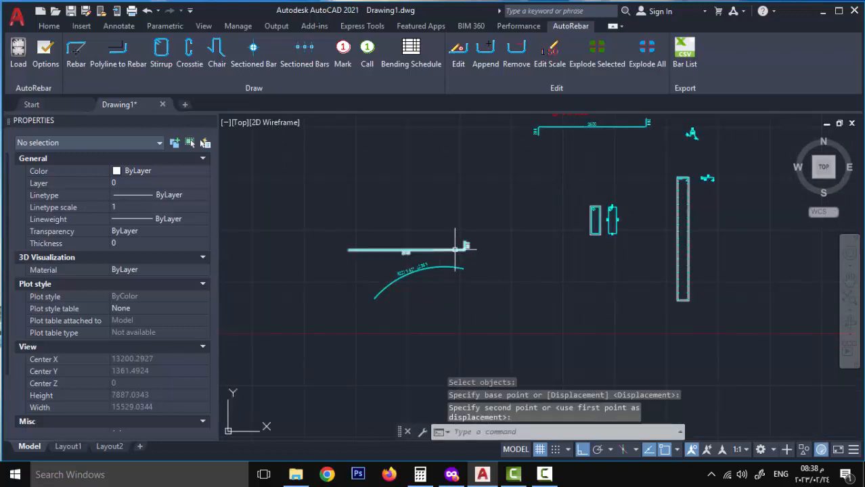
{"action": "left_click", "coordinate": [343, 54]}
{"action": "scroll", "coordinate": [417, 265], "scroll_direction": "up", "scroll_amount": 5}
{"action": "left_click", "coordinate": [396, 277]}
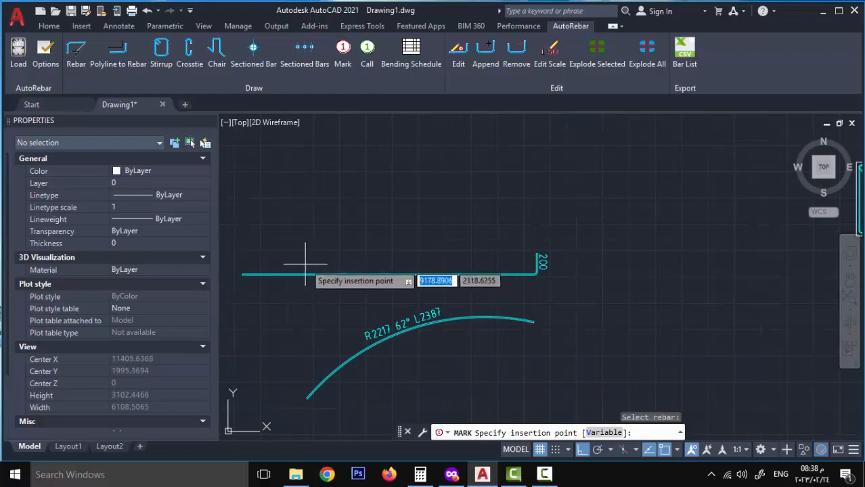
{"action": "left_click", "coordinate": [301, 264]}
{"action": "left_click", "coordinate": [483, 263]}
Step: Mark the curved rebar, placing the mark horizontally beneath the arc
{"action": "scroll", "coordinate": [497, 252], "scroll_direction": "down", "scroll_amount": 2}
{"action": "middle_click_drag", "start_coordinate": [444, 276], "coordinate": [401, 276]}
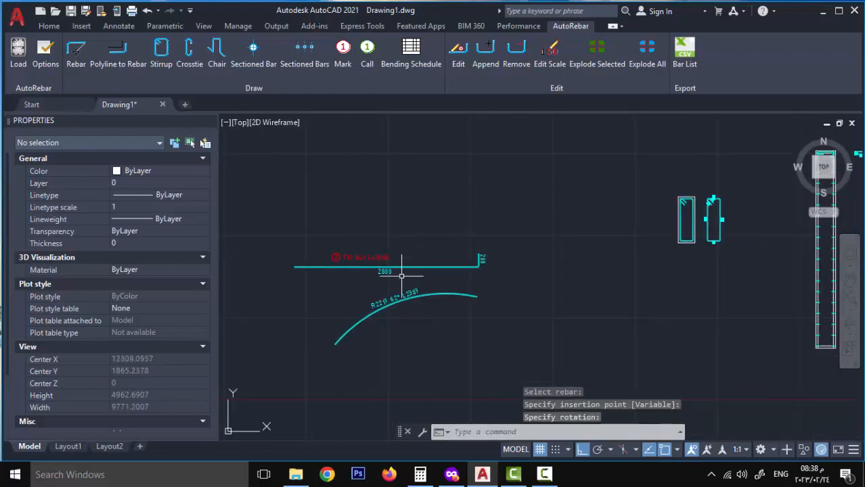
{"action": "key", "text": "Return"}
{"action": "left_click", "coordinate": [362, 317]}
{"action": "left_click", "coordinate": [398, 325]}
{"action": "left_click", "coordinate": [463, 319]}
Step: Mark the dimensioned stirrup, placing the mark horizontally beside its lower right side
{"action": "middle_click_drag", "start_coordinate": [430, 315], "coordinate": [277, 322]}
{"action": "scroll", "coordinate": [510, 259], "scroll_direction": "up", "scroll_amount": 3}
{"action": "key", "text": "Return"}
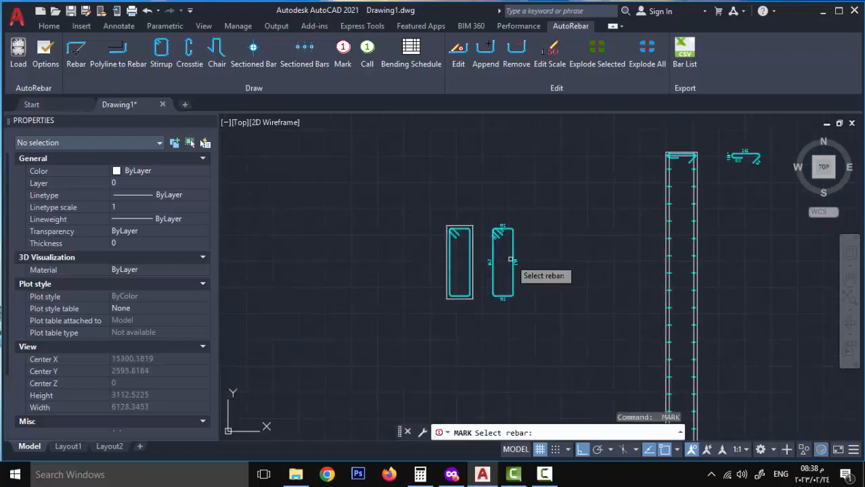
{"action": "left_click", "coordinate": [513, 260]}
{"action": "left_click", "coordinate": [527, 283]}
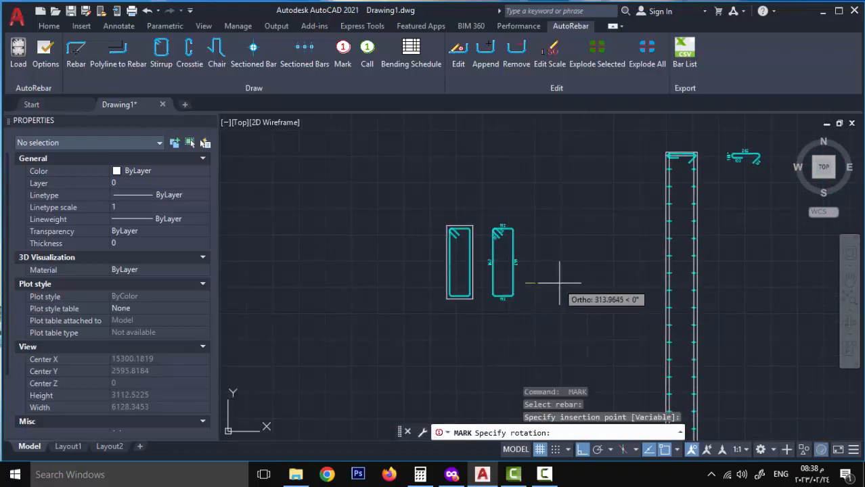
{"action": "left_click", "coordinate": [559, 283]}
Step: Mark the chair bar, placing the mark horizontally to the right of its top bend
{"action": "scroll", "coordinate": [535, 284], "scroll_direction": "down", "scroll_amount": 2}
{"action": "scroll", "coordinate": [517, 284], "scroll_direction": "up", "scroll_amount": 2}
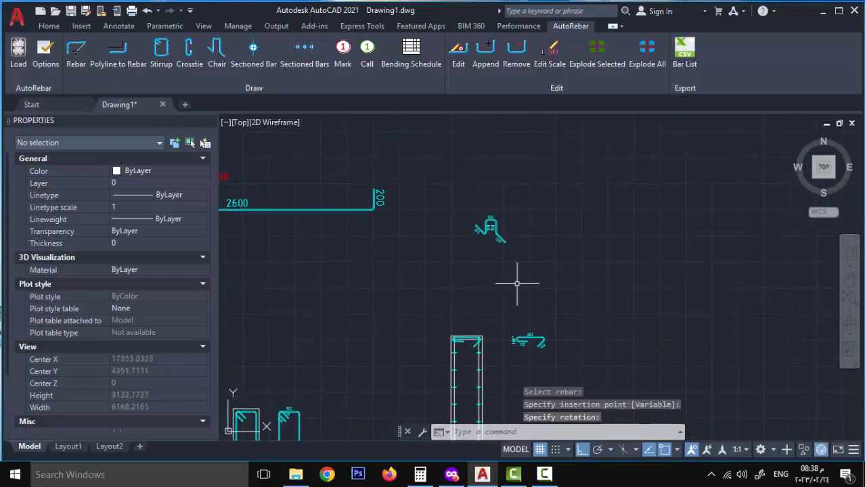
{"action": "scroll", "coordinate": [517, 236], "scroll_direction": "up", "scroll_amount": 4}
{"action": "key", "text": "Return"}
{"action": "left_click", "coordinate": [466, 207]}
{"action": "left_click", "coordinate": [481, 198]}
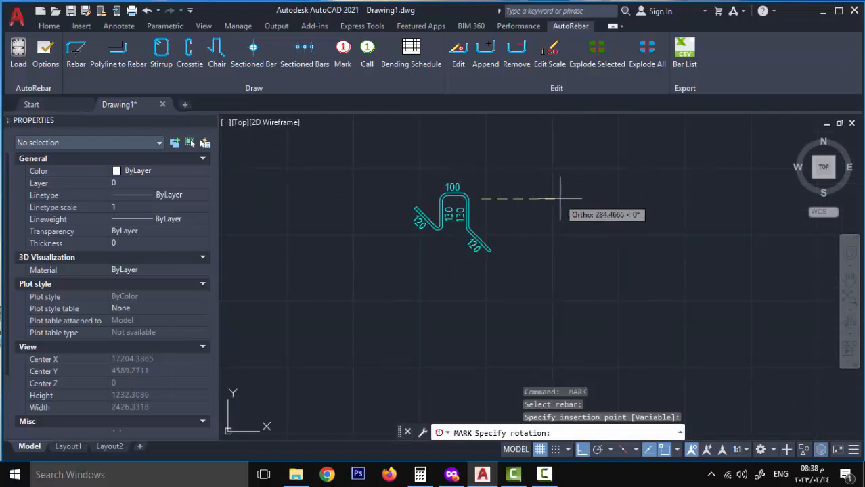
{"action": "left_click", "coordinate": [559, 198]}
Step: Mark the crosstie beside the tall section, placing the mark above it without rotation
{"action": "scroll", "coordinate": [514, 203], "scroll_direction": "down", "scroll_amount": 4}
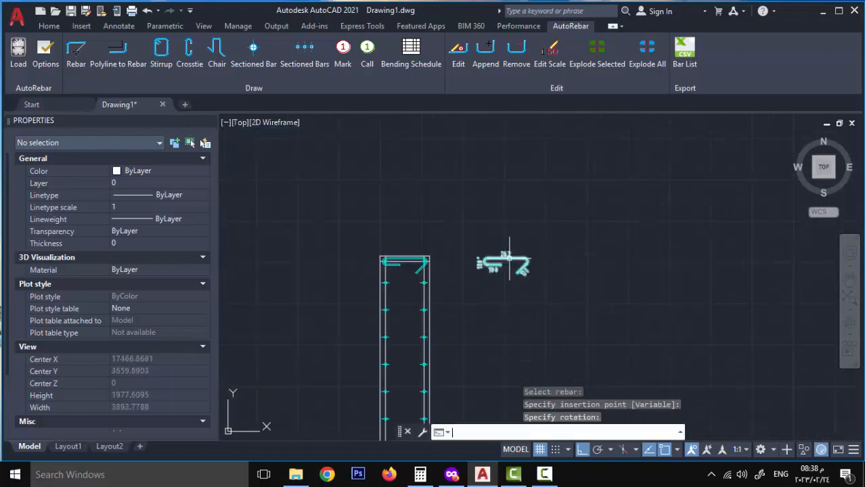
{"action": "key", "text": "Return"}
{"action": "left_click", "coordinate": [507, 256]}
{"action": "left_click", "coordinate": [508, 218]}
{"action": "key", "text": "Return"}
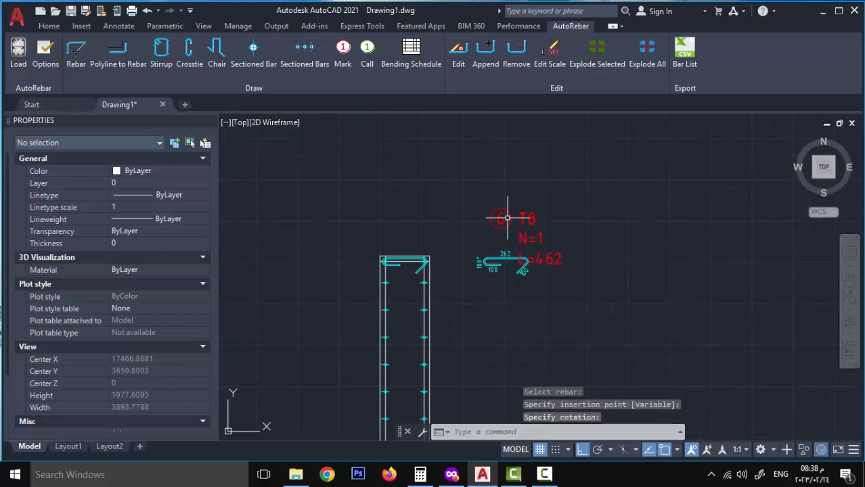
Step: Examine the marks placed on the straight, curved, stirrup, chair and crosstie bars across the drawing
{"action": "scroll", "coordinate": [504, 216], "scroll_direction": "down", "scroll_amount": 5}
{"action": "middle_click_drag", "start_coordinate": [498, 229], "coordinate": [545, 296]}
{"action": "scroll", "coordinate": [458, 299], "scroll_direction": "down", "scroll_amount": 4}
{"action": "middle_click_drag", "start_coordinate": [457, 299], "coordinate": [527, 265]}
{"action": "scroll", "coordinate": [406, 301], "scroll_direction": "up", "scroll_amount": 4}
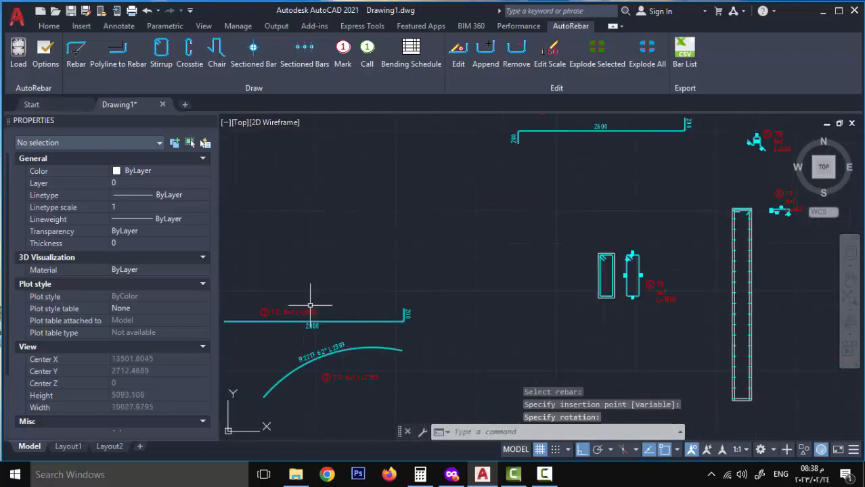
{"action": "scroll", "coordinate": [434, 283], "scroll_direction": "up", "scroll_amount": 5}
{"action": "scroll", "coordinate": [453, 289], "scroll_direction": "down", "scroll_amount": 8}
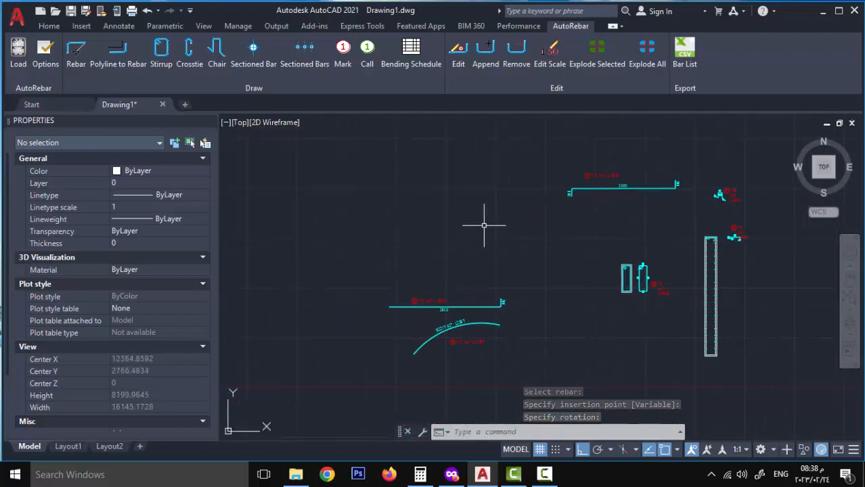
{"action": "middle_click_drag", "start_coordinate": [618, 223], "coordinate": [348, 335]}
{"action": "scroll", "coordinate": [364, 286], "scroll_direction": "up", "scroll_amount": 4}
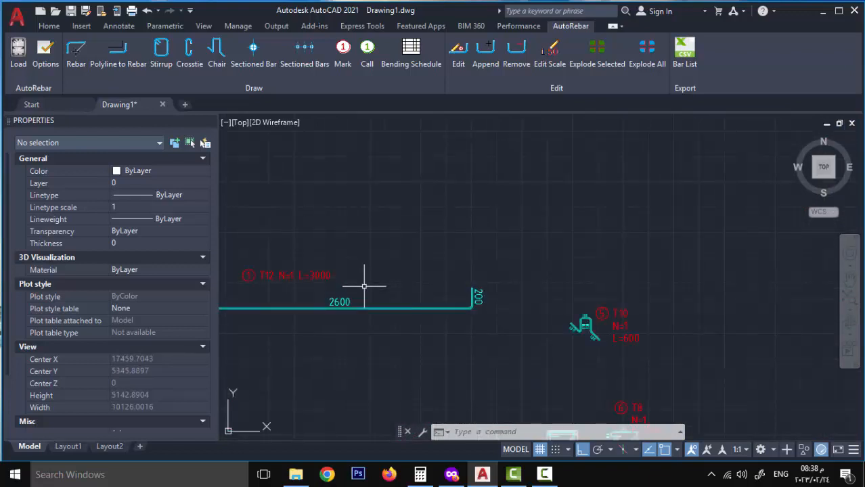
{"action": "scroll", "coordinate": [364, 286], "scroll_direction": "down", "scroll_amount": 3}
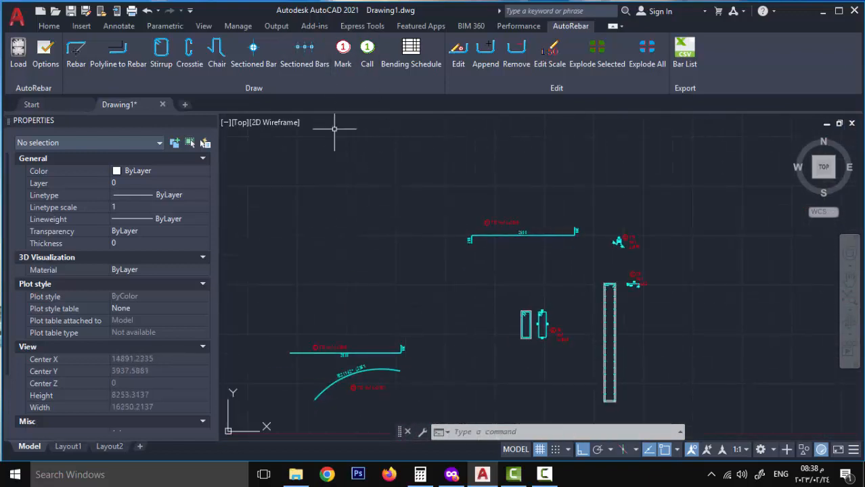
Step: Edit the mark 2 label to a 165 mm spacing, a manual range of 3000 mm and the note BOT
{"action": "mouse_move", "coordinate": [347, 303]}
{"action": "middle_mouse_down"}
{"action": "mouse_move", "coordinate": [412, 281]}
{"action": "mouse_move", "coordinate": [409, 258]}
{"action": "middle_mouse_up"}
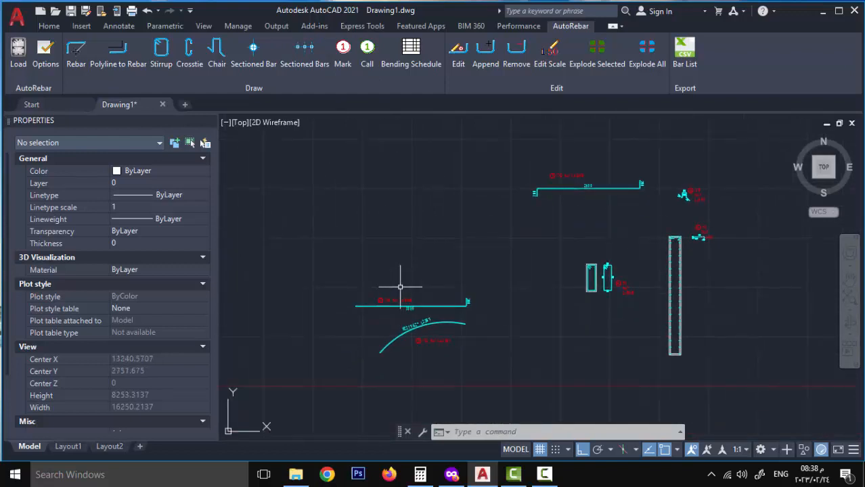
{"action": "scroll", "coordinate": [383, 300], "scroll_direction": "up", "scroll_amount": 6}
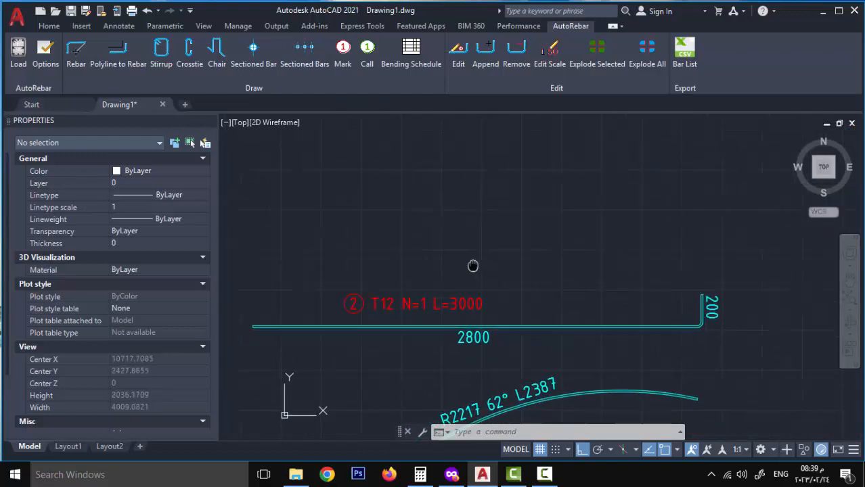
{"action": "double_click", "coordinate": [422, 300]}
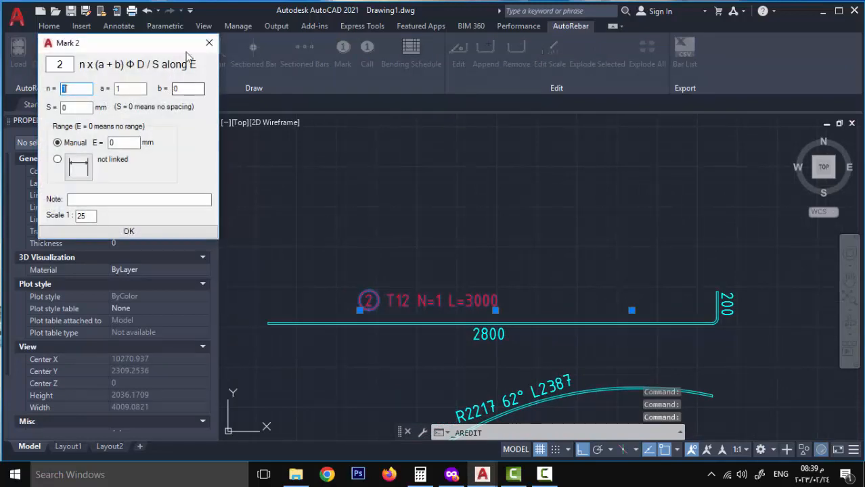
{"action": "key", "text": "Escape"}
{"action": "left_click", "coordinate": [476, 264]}
{"action": "left_click", "coordinate": [440, 308]}
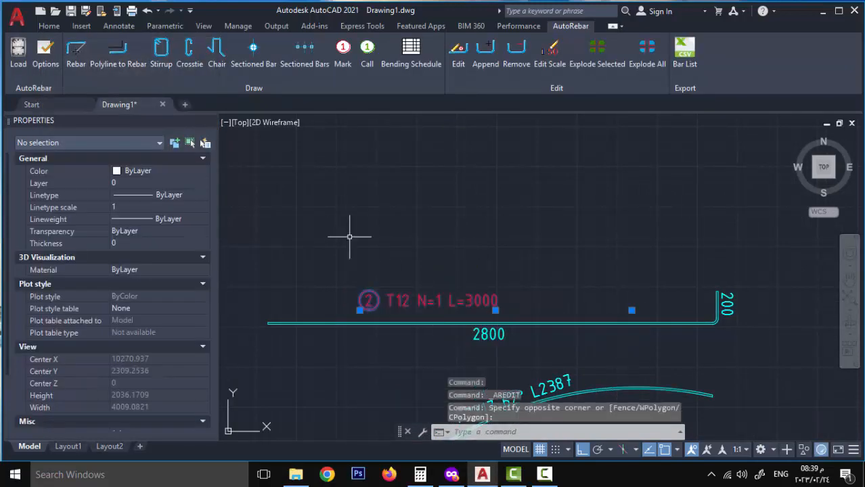
{"action": "left_click", "coordinate": [458, 63]}
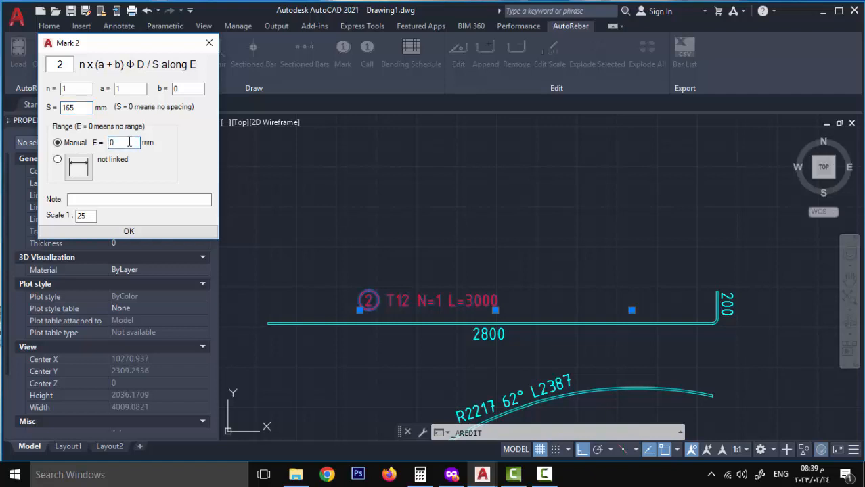
{"action": "key", "text": "BackSpace"}
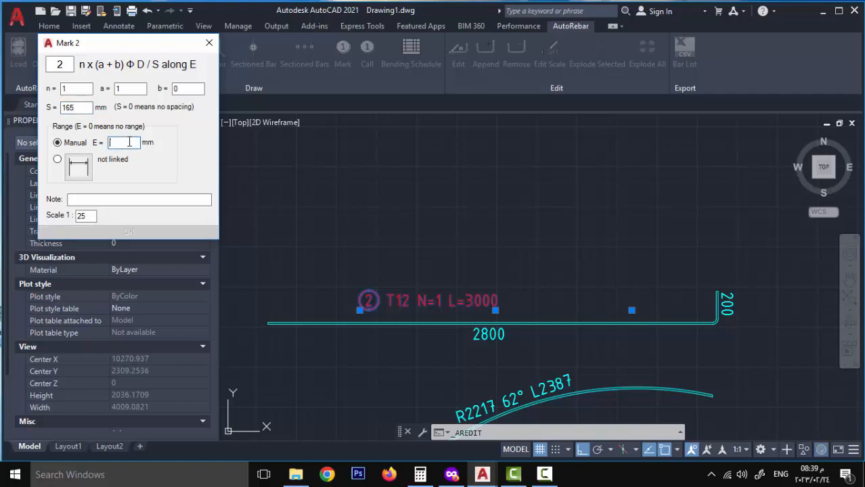
{"action": "type", "text": "3000"}
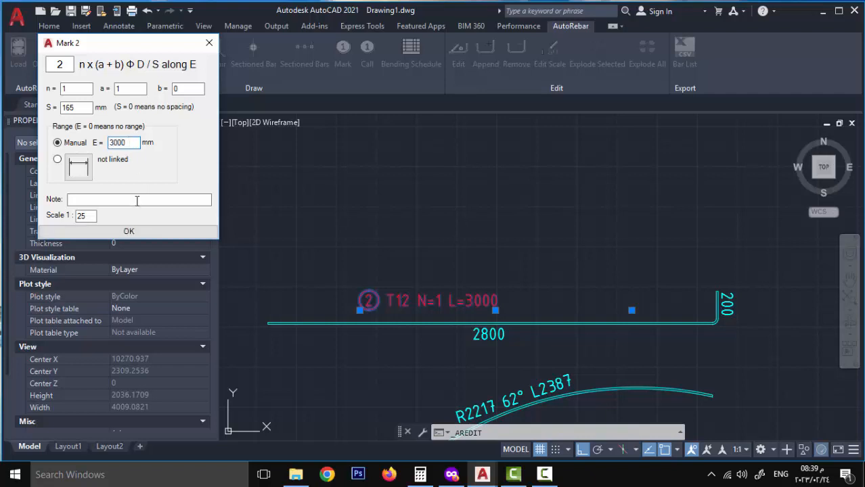
{"action": "left_click", "coordinate": [137, 199]}
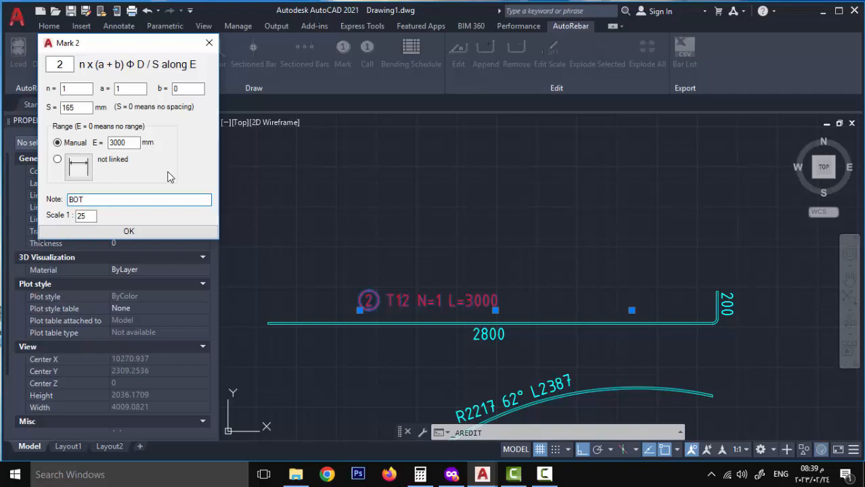
{"action": "key", "text": "Return"}
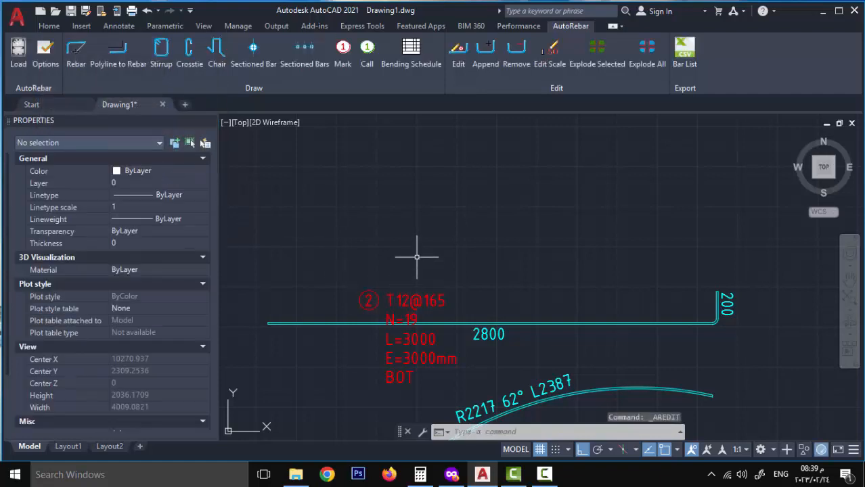
Step: Stretch the mark 2 label's width so that its text fits on a single line above the straight bar
{"action": "scroll", "coordinate": [406, 257], "scroll_direction": "down", "scroll_amount": 2}
{"action": "scroll", "coordinate": [379, 237], "scroll_direction": "up", "scroll_amount": 2}
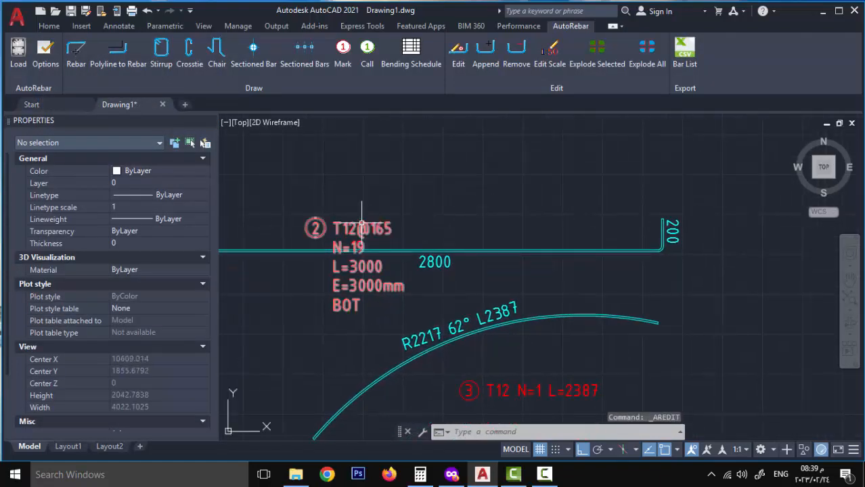
{"action": "scroll", "coordinate": [365, 230], "scroll_direction": "down", "scroll_amount": 2}
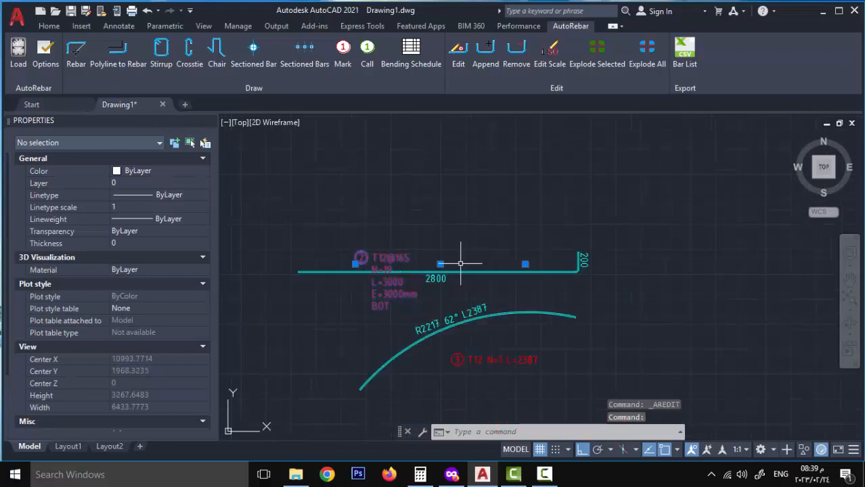
{"action": "middle_click_drag", "start_coordinate": [461, 266], "coordinate": [384, 281]}
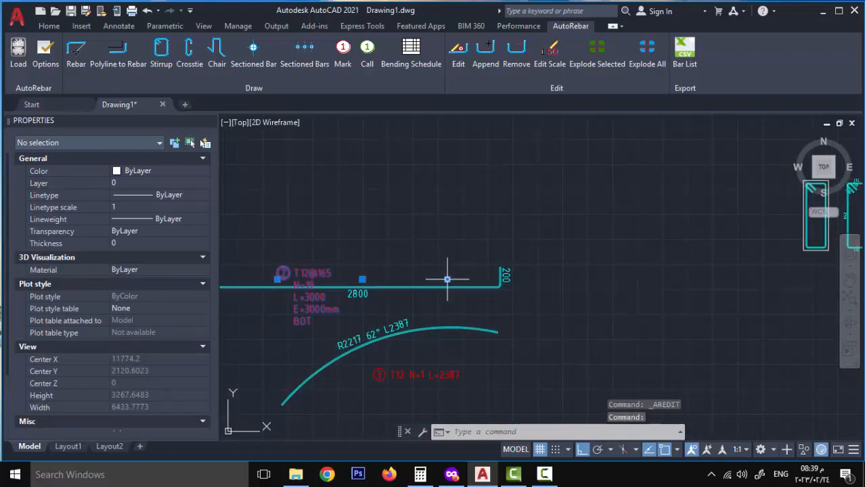
{"action": "left_click", "coordinate": [362, 279]}
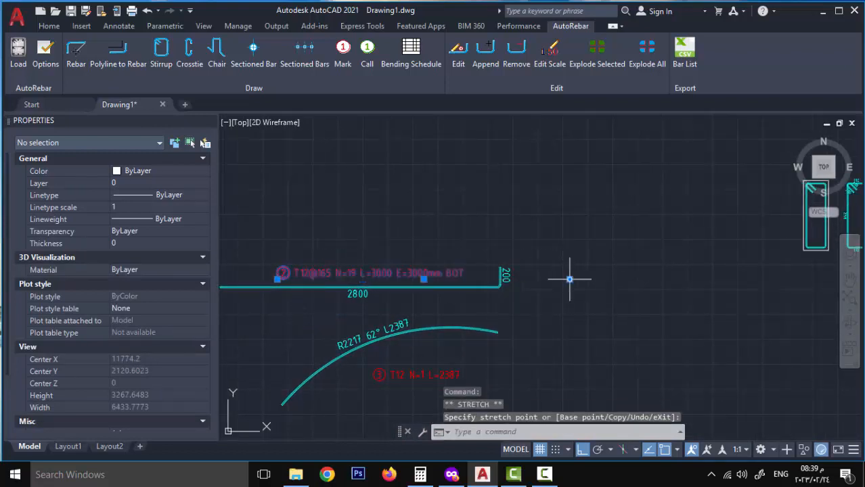
{"action": "left_click", "coordinate": [569, 278]}
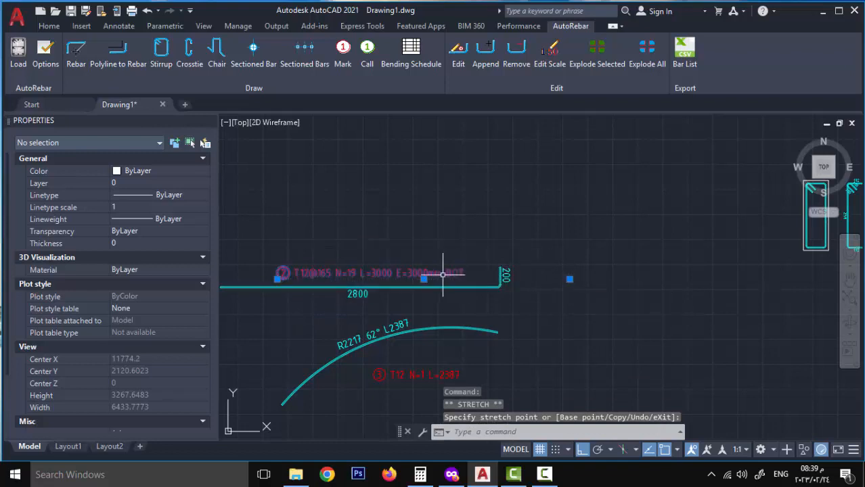
{"action": "key", "text": "Escape"}
Step: Edit the curved bar's mark 3 label to a 200 mm spacing, a manual range of 6000 mm and the note TOP
{"action": "scroll", "coordinate": [443, 338], "scroll_direction": "up", "scroll_amount": 2}
{"action": "middle_click_drag", "start_coordinate": [489, 389], "coordinate": [441, 339]}
{"action": "double_click", "coordinate": [379, 298]}
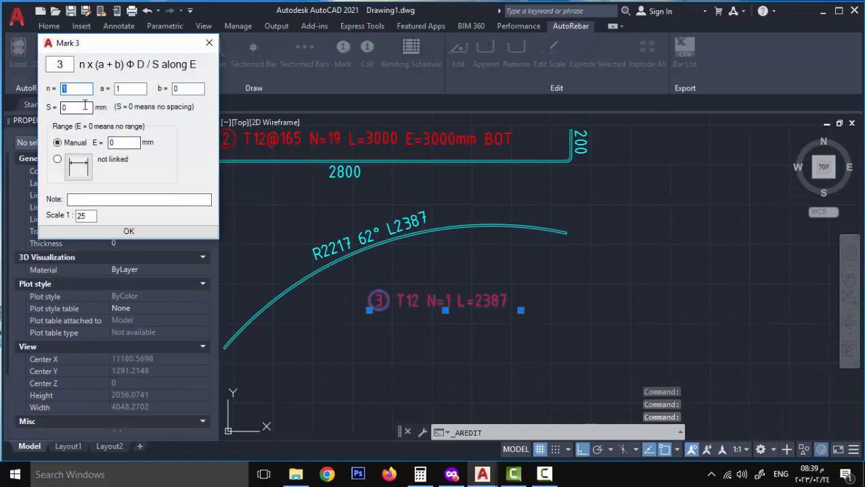
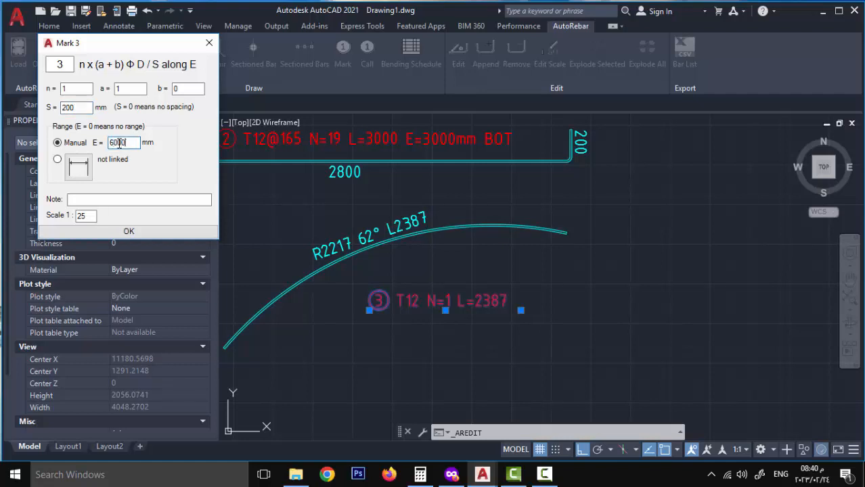
{"action": "left_click", "coordinate": [130, 199]}
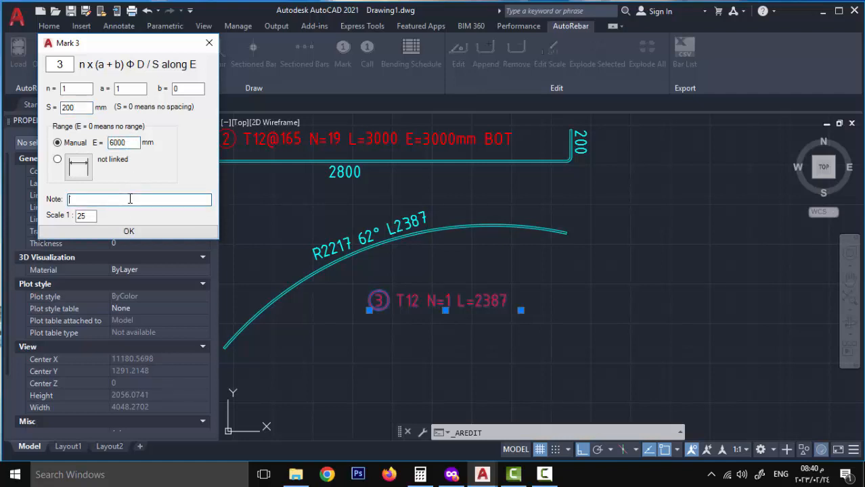
{"action": "key", "text": "Return"}
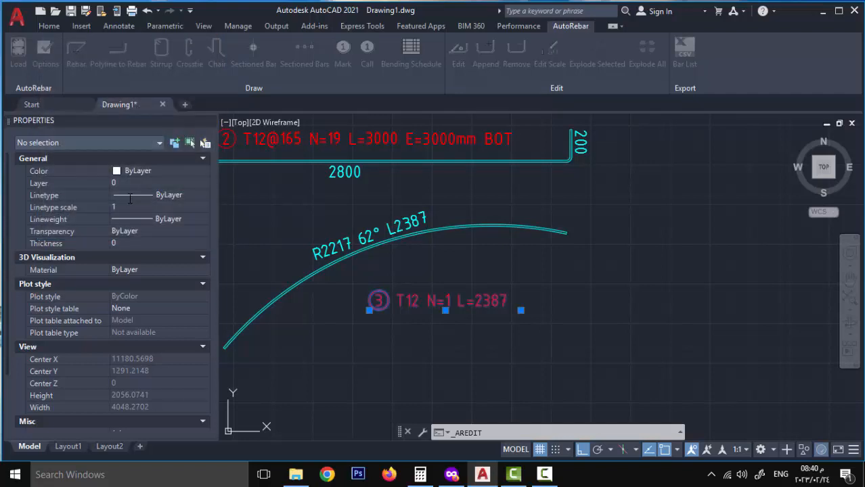
Step: Move the mark 3 label slightly upward, closer to the curved bar
{"action": "type", "text": "m"}
{"action": "key", "text": "space"}
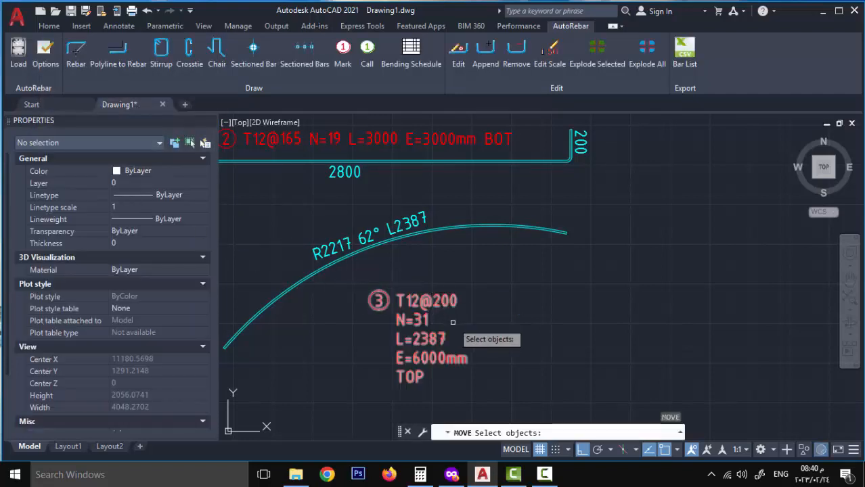
{"action": "left_click", "coordinate": [452, 321]}
{"action": "left_click", "coordinate": [435, 284]}
{"action": "key", "text": "space"}
{"action": "left_click", "coordinate": [468, 333]}
{"action": "left_click", "coordinate": [474, 293]}
Step: Place a 16 mm sectioned bar inside the upper-left bend of the stirrup in the beam section
{"action": "scroll", "coordinate": [437, 292], "scroll_direction": "down", "scroll_amount": 4}
{"action": "middle_click_drag", "start_coordinate": [407, 300], "coordinate": [379, 304]}
{"action": "middle_click_drag", "start_coordinate": [497, 291], "coordinate": [395, 299]}
{"action": "scroll", "coordinate": [599, 231], "scroll_direction": "up", "scroll_amount": 4}
{"action": "middle_click_drag", "start_coordinate": [601, 234], "coordinate": [496, 296]}
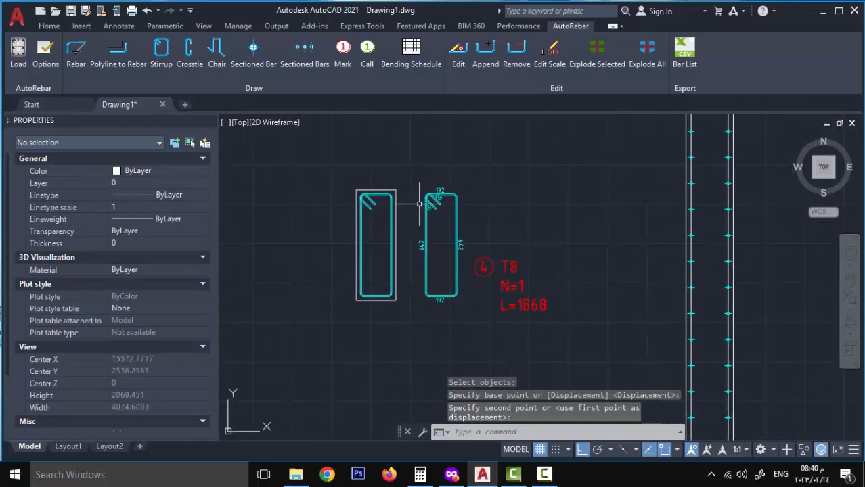
{"action": "scroll", "coordinate": [376, 196], "scroll_direction": "up", "scroll_amount": 4}
{"action": "scroll", "coordinate": [385, 186], "scroll_direction": "down", "scroll_amount": 4}
{"action": "scroll", "coordinate": [385, 186], "scroll_direction": "up", "scroll_amount": 4}
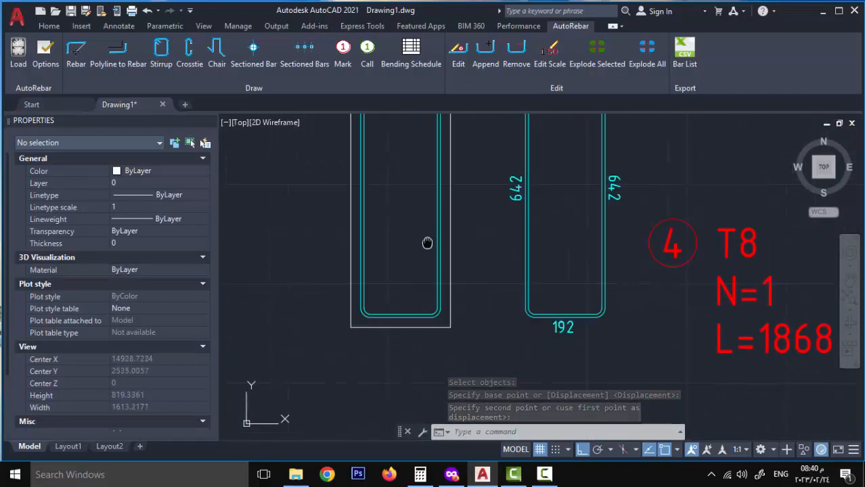
{"action": "scroll", "coordinate": [427, 242], "scroll_direction": "up", "scroll_amount": 1}
{"action": "scroll", "coordinate": [419, 300], "scroll_direction": "down", "scroll_amount": 4}
{"action": "scroll", "coordinate": [419, 300], "scroll_direction": "up", "scroll_amount": 2}
{"action": "middle_click_drag", "start_coordinate": [419, 300], "coordinate": [435, 305]}
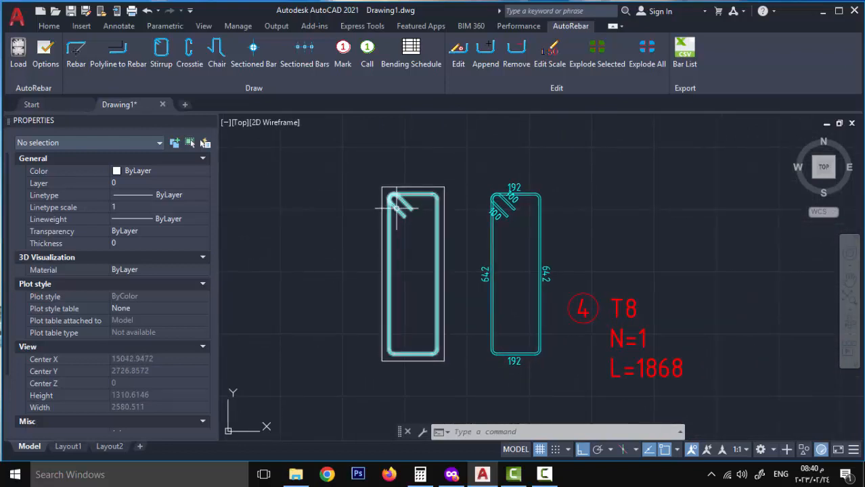
{"action": "scroll", "coordinate": [410, 203], "scroll_direction": "up", "scroll_amount": 4}
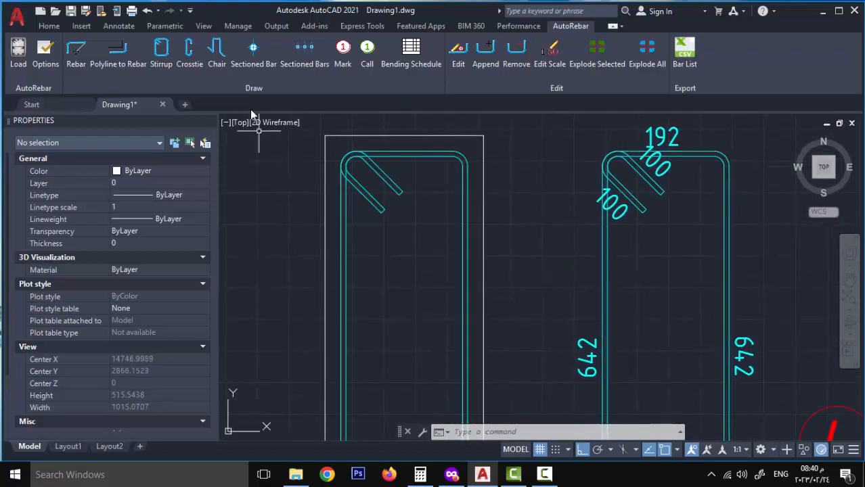
{"action": "left_click", "coordinate": [253, 49]}
{"action": "scroll", "coordinate": [358, 161], "scroll_direction": "up", "scroll_amount": 2}
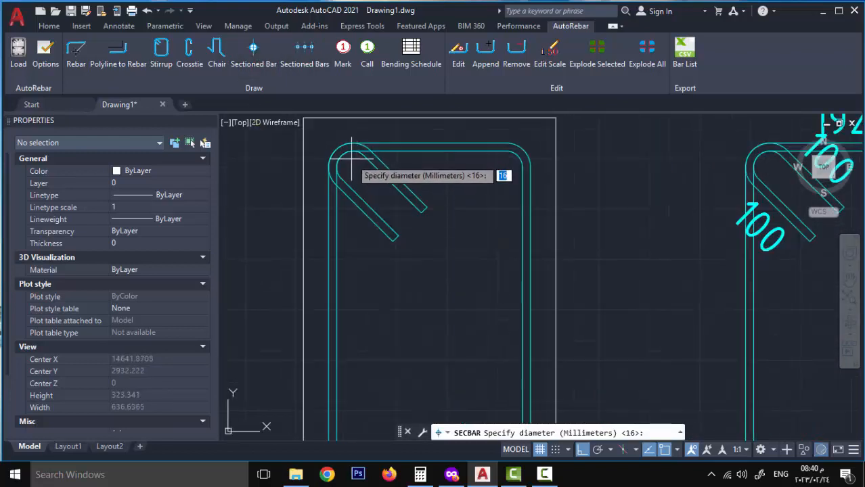
{"action": "key", "text": "Return"}
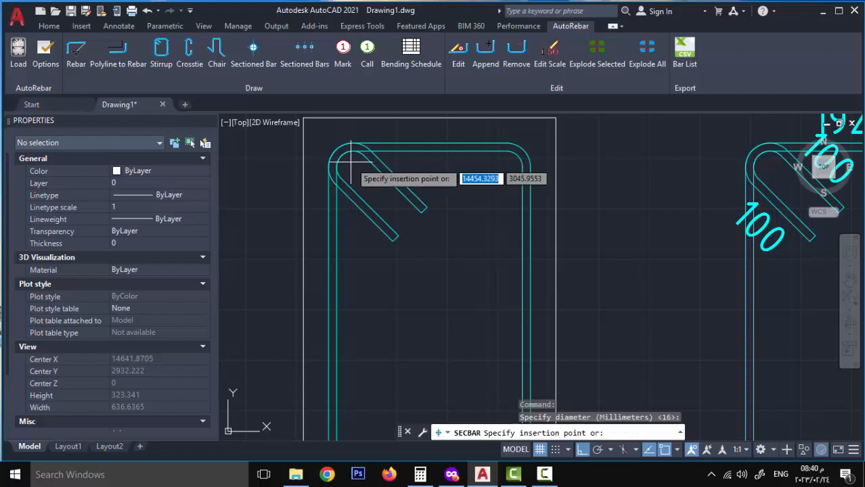
{"action": "left_click", "coordinate": [350, 162]}
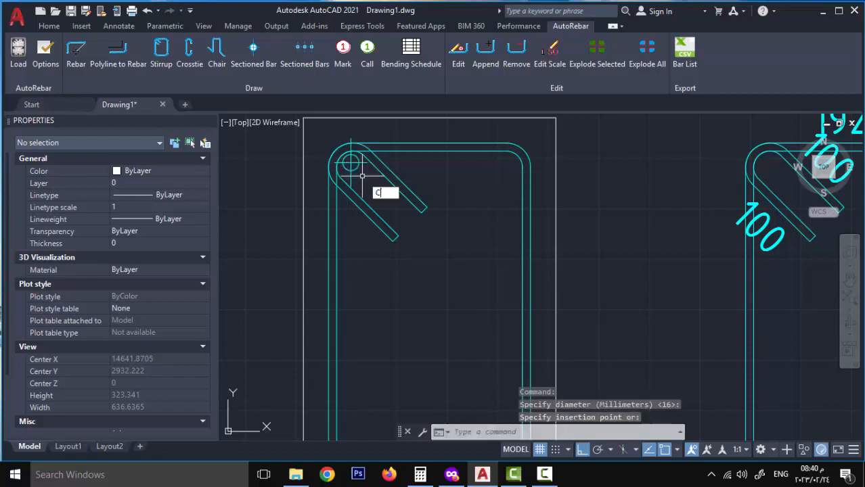
Step: Copy the sectioned bar horizontally to the stirrup's upper-right bend
{"action": "type", "text": "o"}
{"action": "key", "text": "Return"}
{"action": "left_click", "coordinate": [359, 171]}
{"action": "left_click", "coordinate": [351, 163]}
{"action": "key", "text": "Return"}
{"action": "left_click", "coordinate": [350, 163]}
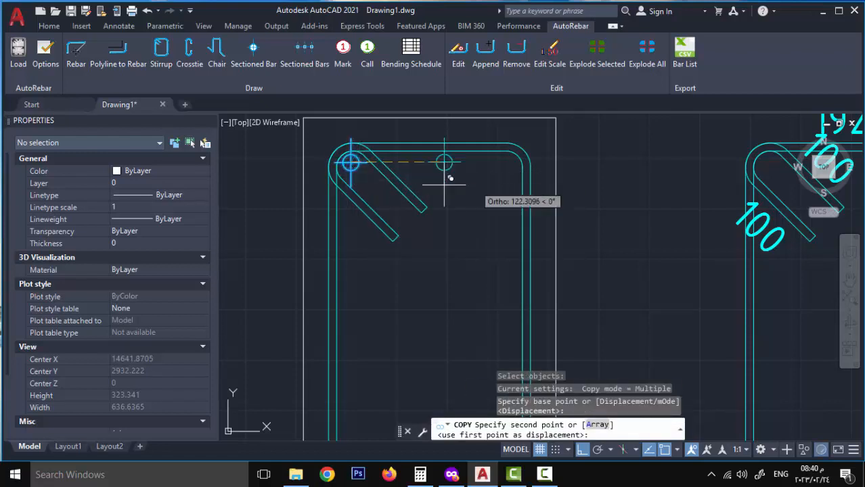
{"action": "left_click", "coordinate": [514, 169]}
{"action": "scroll", "coordinate": [504, 173], "scroll_direction": "down", "scroll_amount": 3}
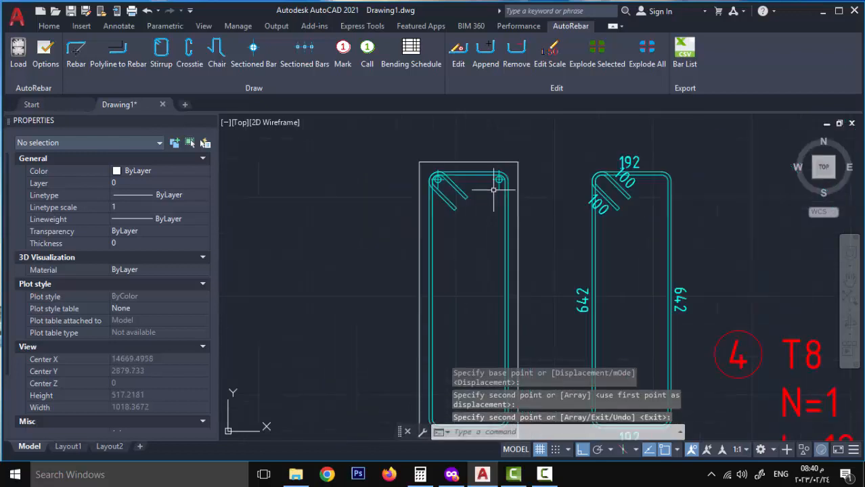
Step: Copy both upper sectioned bars straight down to the stirrup's two lower corners
{"action": "scroll", "coordinate": [497, 176], "scroll_direction": "up", "scroll_amount": 5}
{"action": "key", "text": "Return"}
{"action": "left_click", "coordinate": [516, 195]}
{"action": "left_click", "coordinate": [508, 178]}
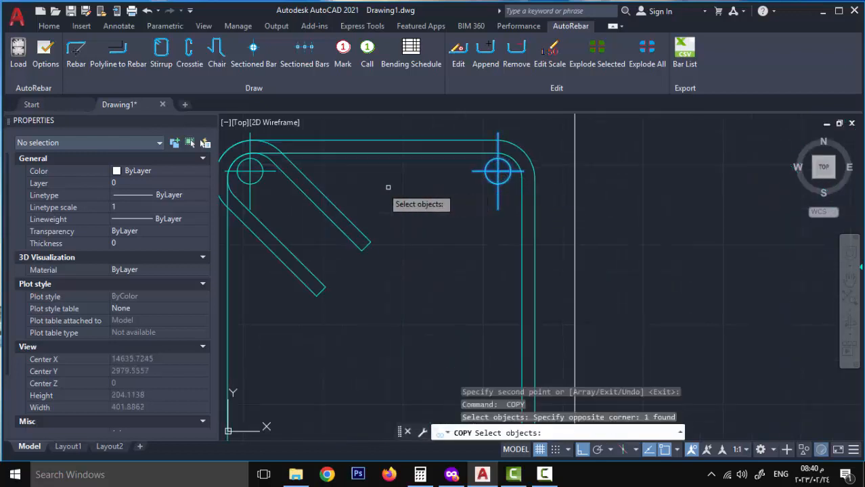
{"action": "left_click", "coordinate": [275, 191]}
{"action": "left_click", "coordinate": [258, 170]}
{"action": "key", "text": "Return"}
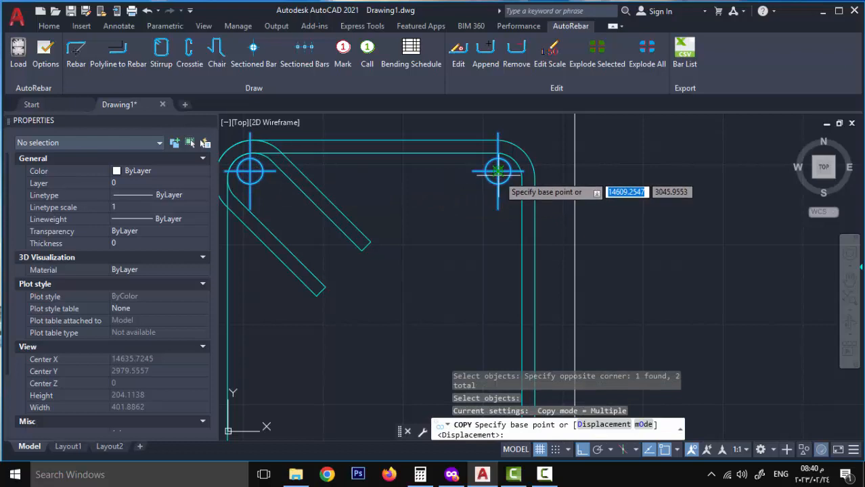
{"action": "left_click", "coordinate": [496, 176]}
{"action": "scroll", "coordinate": [492, 176], "scroll_direction": "down", "scroll_amount": 7}
{"action": "scroll", "coordinate": [483, 277], "scroll_direction": "up", "scroll_amount": 10}
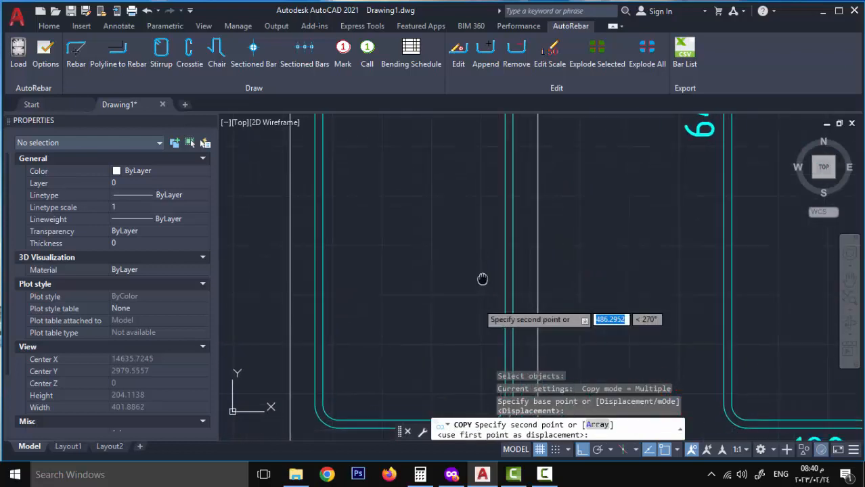
{"action": "middle_click_drag", "start_coordinate": [485, 309], "coordinate": [505, 234]}
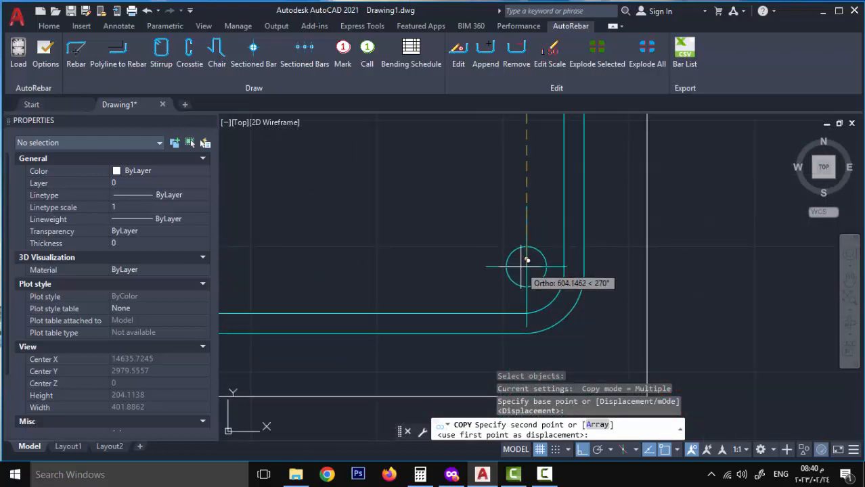
{"action": "left_click", "coordinate": [524, 283]}
{"action": "scroll", "coordinate": [497, 270], "scroll_direction": "down", "scroll_amount": 5}
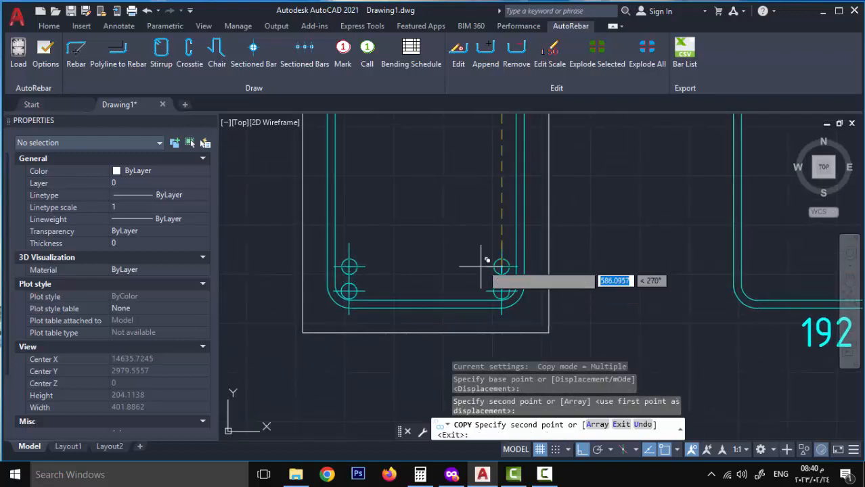
{"action": "key", "text": "Return"}
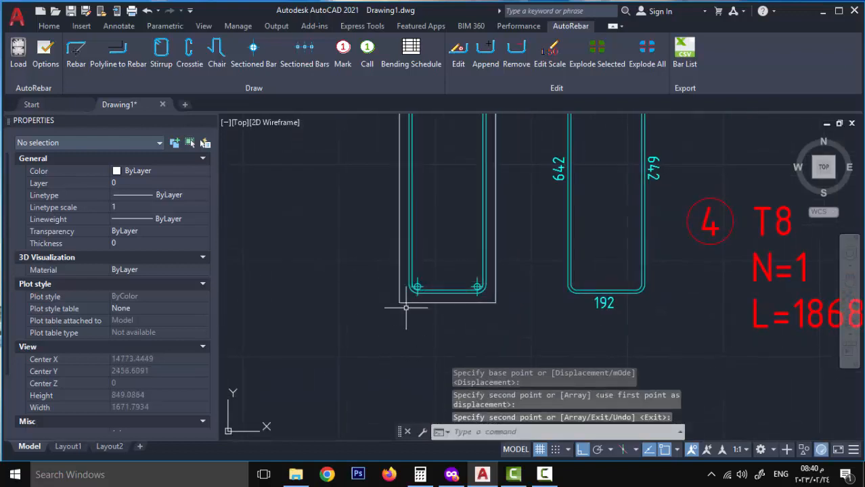
{"action": "scroll", "coordinate": [467, 277], "scroll_direction": "up", "scroll_amount": 2}
{"action": "scroll", "coordinate": [457, 253], "scroll_direction": "down", "scroll_amount": 6}
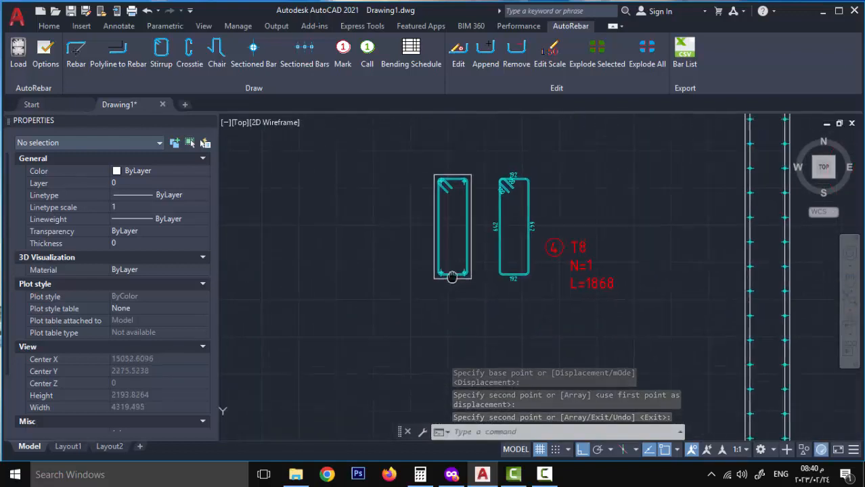
Step: Examine the beam section with its four sectioned corner bars and the drawing around it
{"action": "scroll", "coordinate": [447, 258], "scroll_direction": "up", "scroll_amount": 2}
{"action": "scroll", "coordinate": [437, 255], "scroll_direction": "up", "scroll_amount": 2}
{"action": "scroll", "coordinate": [412, 242], "scroll_direction": "down", "scroll_amount": 1}
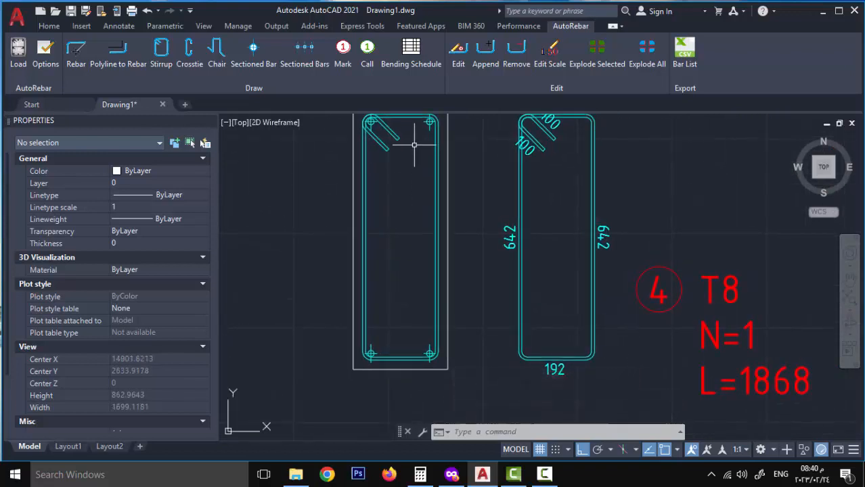
{"action": "mouse_move", "coordinate": [423, 190]}
{"action": "middle_mouse_down"}
{"action": "mouse_move", "coordinate": [412, 218]}
{"action": "mouse_move", "coordinate": [381, 224]}
{"action": "middle_mouse_up"}
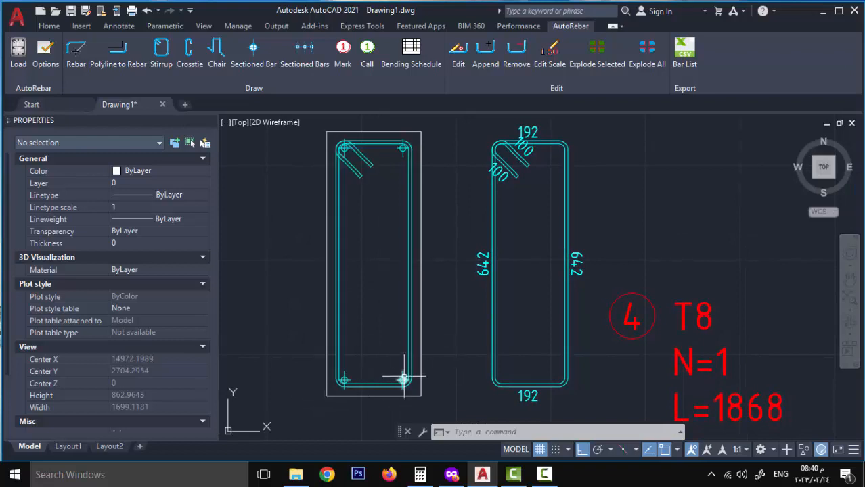
{"action": "scroll", "coordinate": [396, 332], "scroll_direction": "down", "scroll_amount": 2}
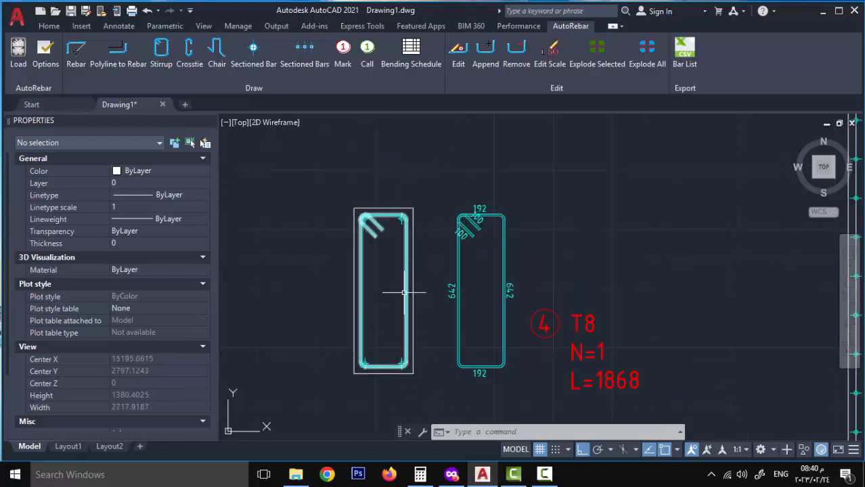
{"action": "scroll", "coordinate": [392, 288], "scroll_direction": "down", "scroll_amount": 5}
{"action": "mouse_move", "coordinate": [388, 283]}
{"action": "middle_mouse_down"}
{"action": "mouse_move", "coordinate": [454, 283]}
{"action": "mouse_move", "coordinate": [436, 290]}
{"action": "middle_mouse_up"}
{"action": "middle_click_drag", "start_coordinate": [390, 262], "coordinate": [450, 269]}
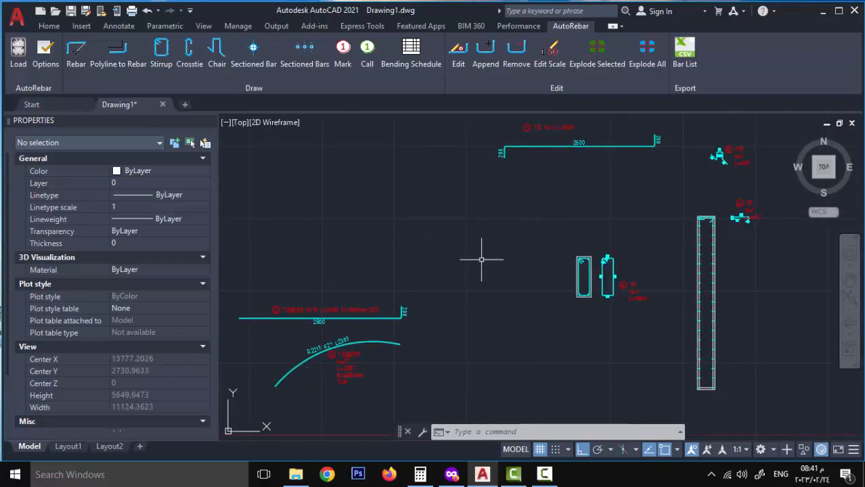
Step: Draw a straight horizontal rebar of 18 mm diameter and 3000 mm length below the beam section
{"action": "left_click", "coordinate": [76, 47]}
{"action": "scroll", "coordinate": [473, 240], "scroll_direction": "up", "scroll_amount": 4}
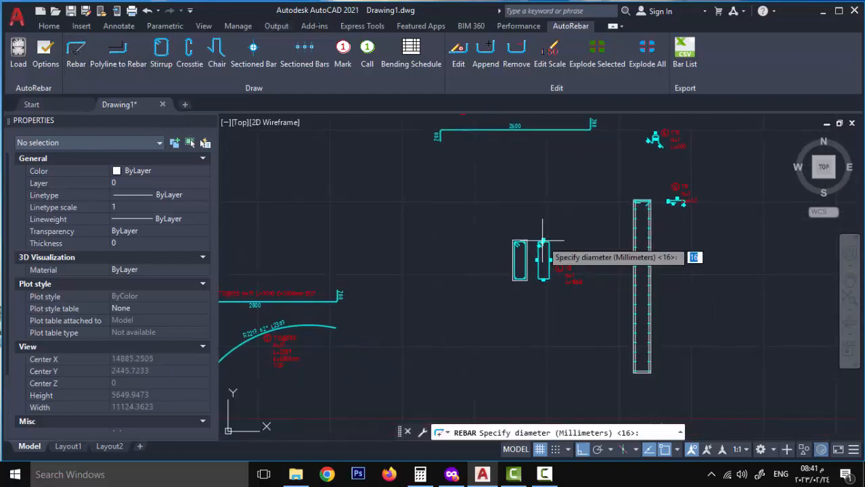
{"action": "middle_click_drag", "start_coordinate": [488, 277], "coordinate": [514, 308]}
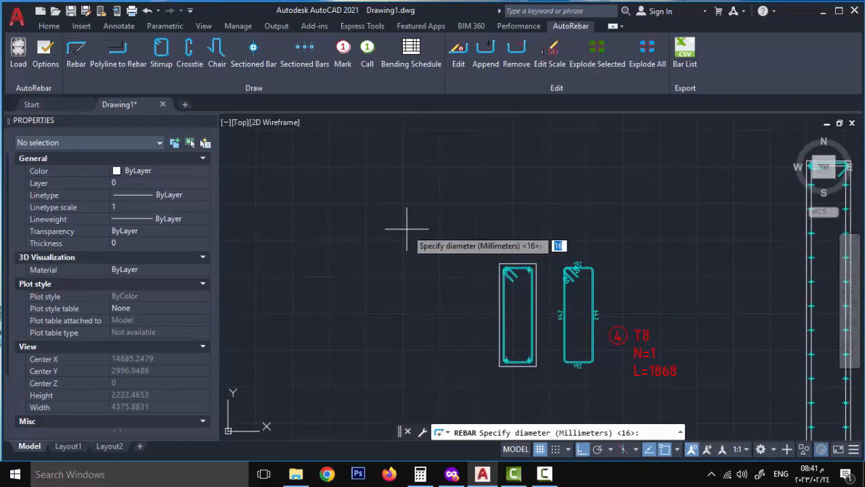
{"action": "scroll", "coordinate": [406, 229], "scroll_direction": "up", "scroll_amount": 2}
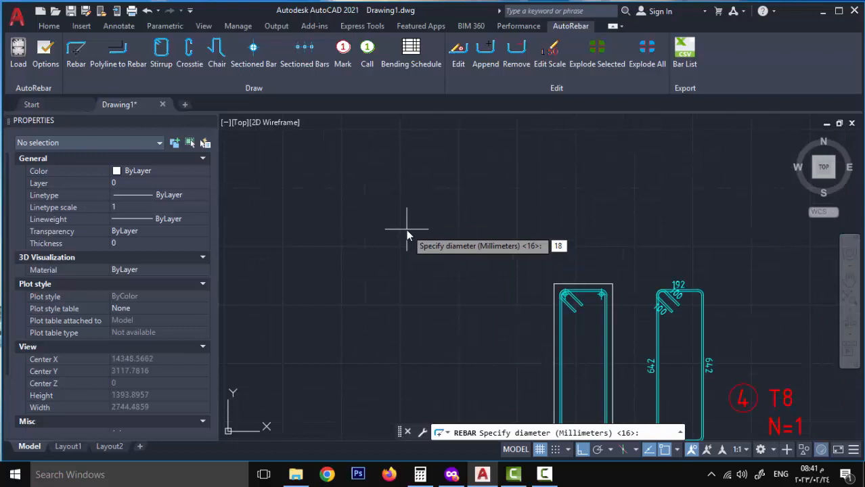
{"action": "key", "text": "Return"}
{"action": "scroll", "coordinate": [416, 231], "scroll_direction": "down", "scroll_amount": 4}
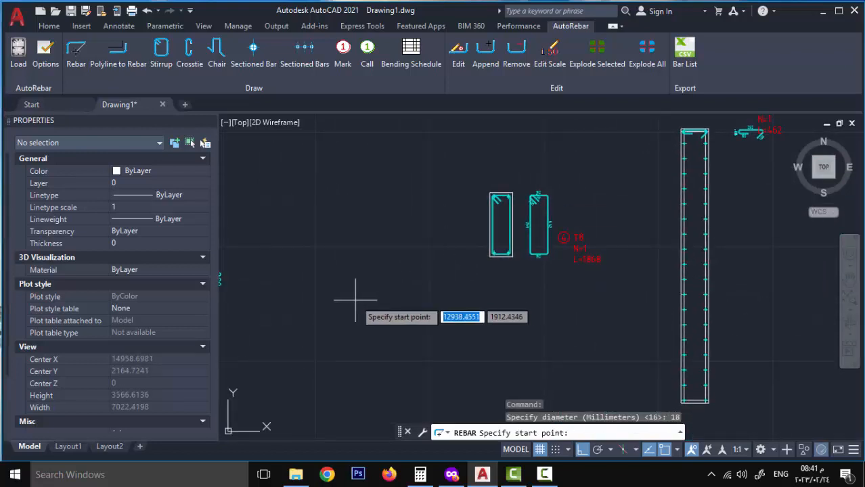
{"action": "left_click", "coordinate": [346, 300]}
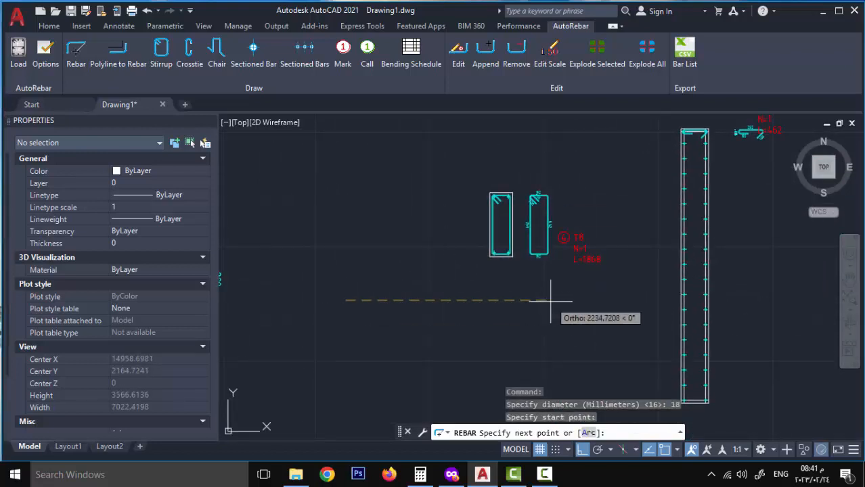
{"action": "key", "text": "Return"}
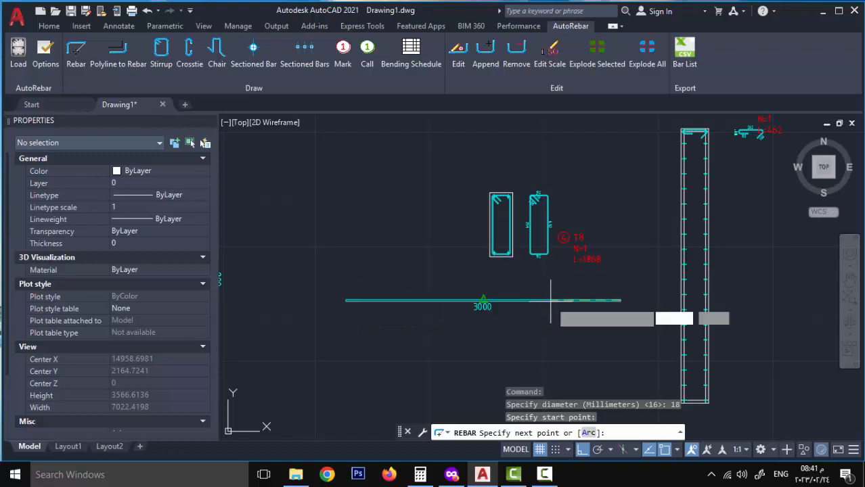
{"action": "key", "text": "Return"}
Step: Copy the 3000 mm bar straight up to a position above the beam section
{"action": "middle_click_drag", "start_coordinate": [488, 281], "coordinate": [494, 312]}
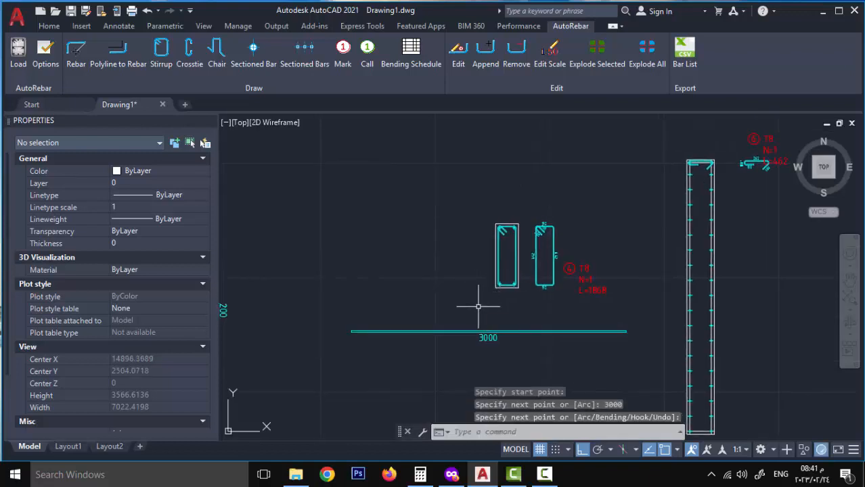
{"action": "type", "text": "CO"}
{"action": "key", "text": "Return"}
{"action": "left_click", "coordinate": [459, 360]}
{"action": "left_click", "coordinate": [457, 314]}
{"action": "key", "text": "Return"}
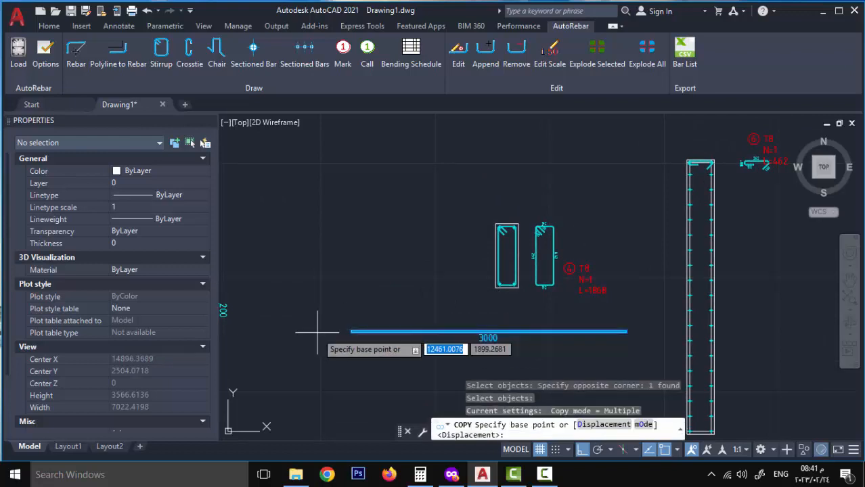
{"action": "left_click", "coordinate": [319, 332]}
{"action": "left_click", "coordinate": [328, 205]}
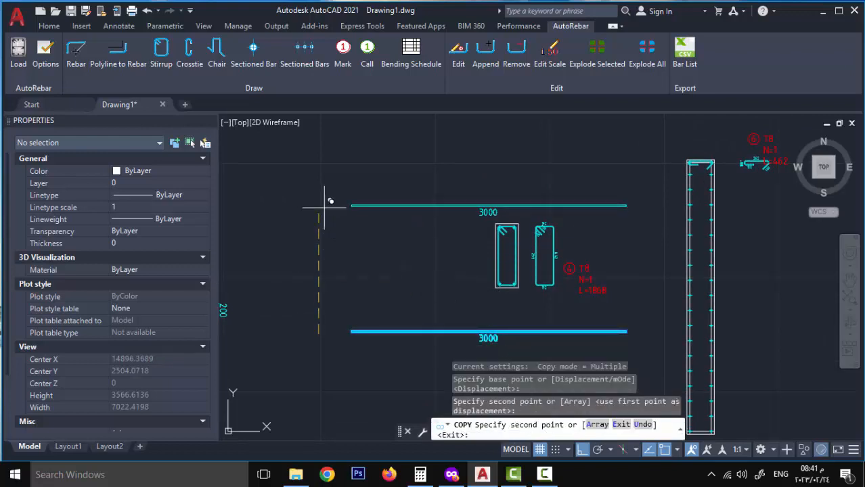
{"action": "key", "text": "Return"}
Step: Set the diameter of the straight bar above the beam section to 16 mm
{"action": "left_click", "coordinate": [419, 205]}
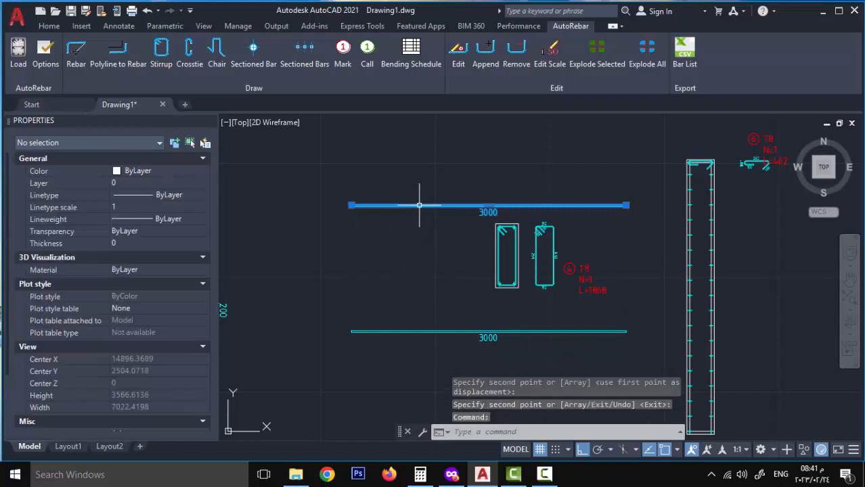
{"action": "double_click", "coordinate": [428, 205]}
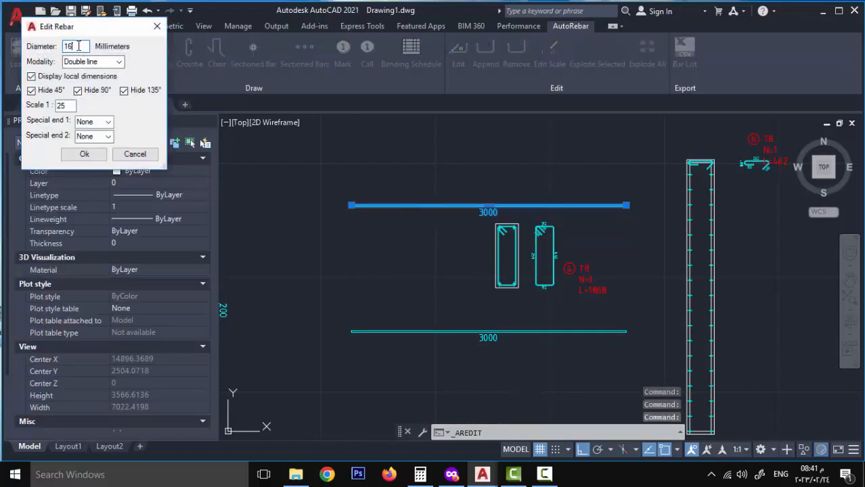
{"action": "left_click", "coordinate": [83, 156]}
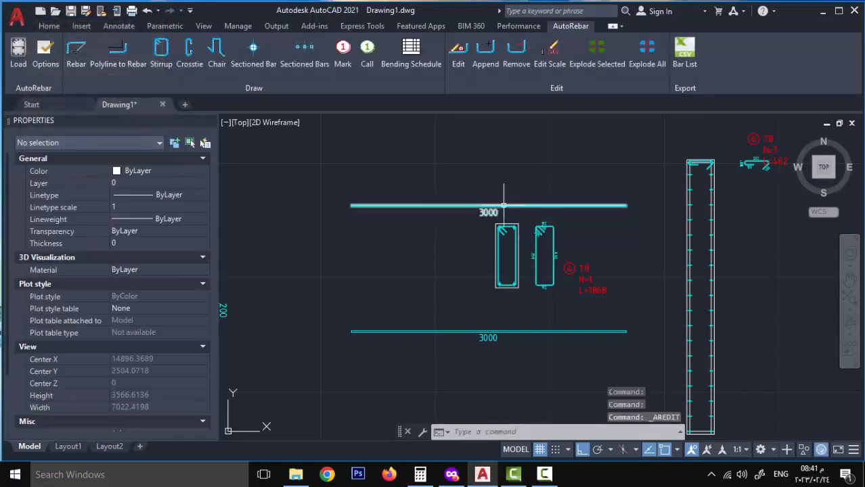
Step: Add a horizontal mark to the straight bar below the section, placing the label just beneath it
{"action": "left_click", "coordinate": [343, 51]}
{"action": "left_click", "coordinate": [489, 333]}
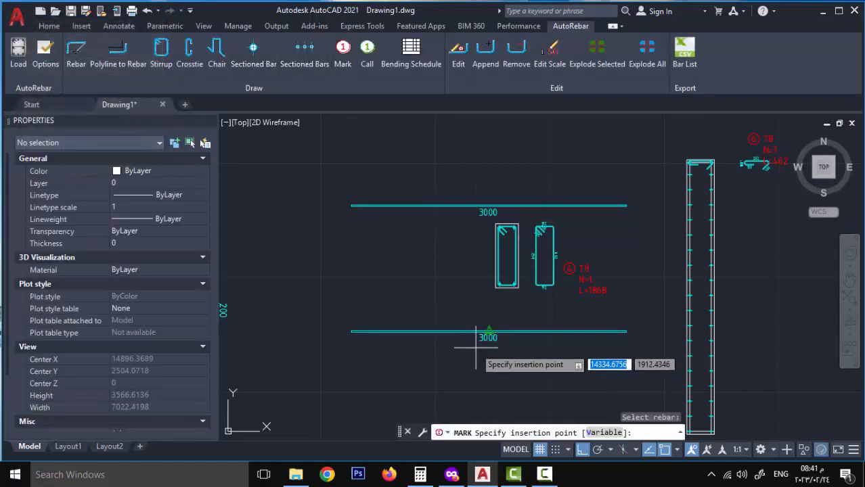
{"action": "left_click", "coordinate": [448, 349]}
{"action": "left_click", "coordinate": [565, 350]}
Step: Add a horizontal mark to the straight bar above the section, placing the label just over it
{"action": "key", "text": "Return"}
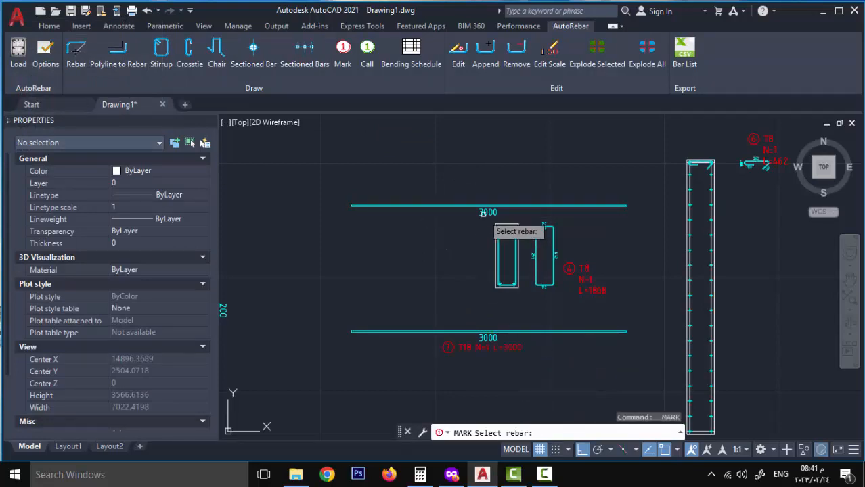
{"action": "left_click", "coordinate": [474, 205]}
{"action": "left_click", "coordinate": [437, 187]}
{"action": "left_click", "coordinate": [474, 313]}
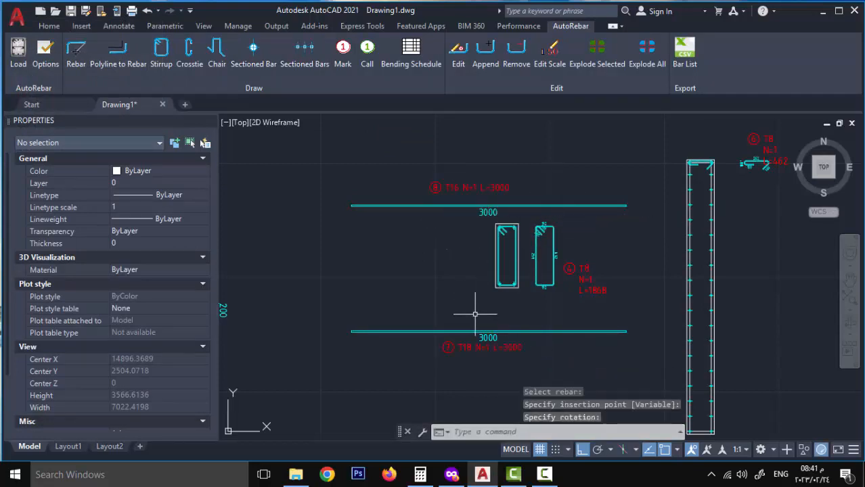
Step: Copy the stirrup's lower-right sectioned bar horizontally to the middle of the bottom row
{"action": "scroll", "coordinate": [480, 298], "scroll_direction": "up", "scroll_amount": 2}
{"action": "scroll", "coordinate": [513, 216], "scroll_direction": "up", "scroll_amount": 4}
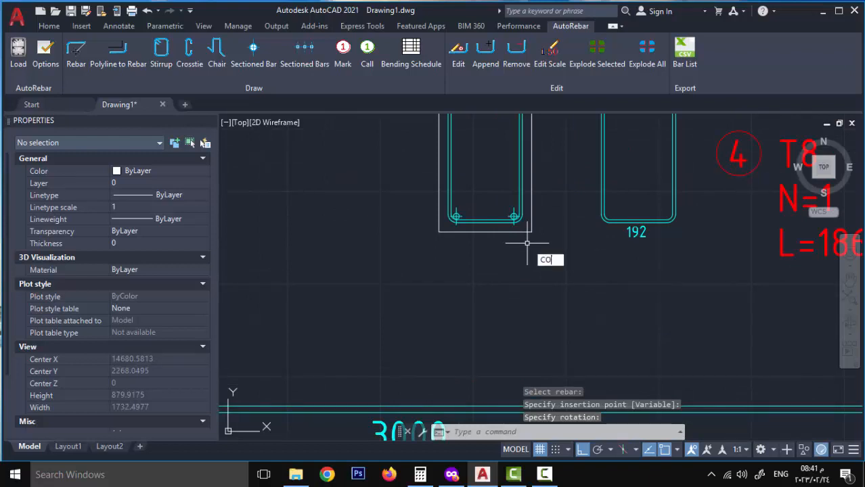
{"action": "key", "text": "Return"}
{"action": "scroll", "coordinate": [514, 223], "scroll_direction": "up", "scroll_amount": 4}
{"action": "left_click", "coordinate": [546, 217]}
{"action": "key", "text": "Return"}
{"action": "left_click", "coordinate": [545, 217]}
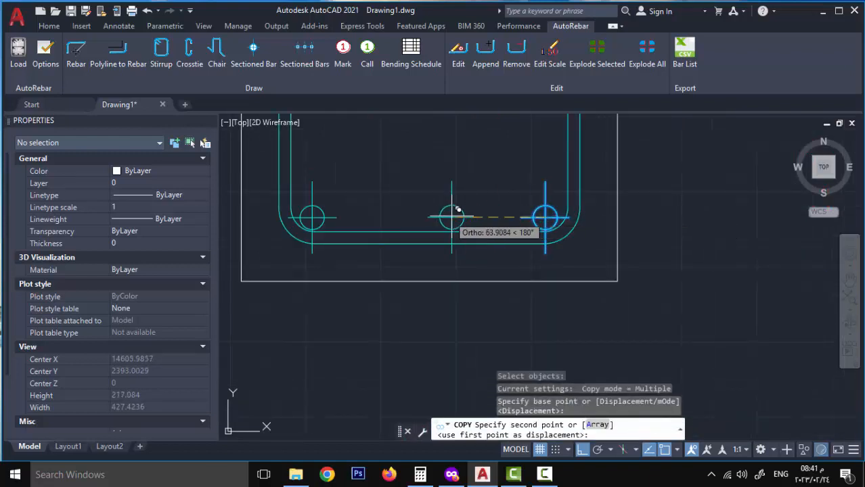
{"action": "left_click", "coordinate": [429, 218]}
{"action": "key", "text": "Return"}
Step: Set n to 3 and the note to BOT BEAM in mark 7 of the lower bar
{"action": "scroll", "coordinate": [453, 264], "scroll_direction": "down", "scroll_amount": 4}
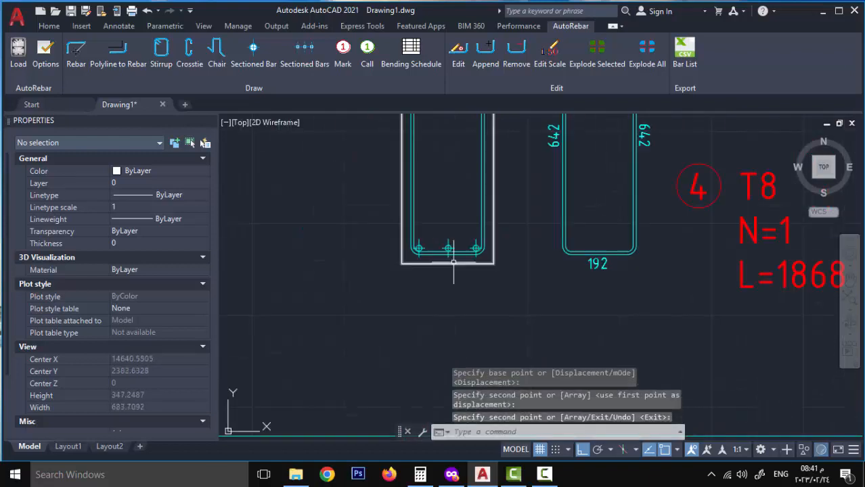
{"action": "scroll", "coordinate": [453, 264], "scroll_direction": "down", "scroll_amount": 6}
{"action": "middle_click_drag", "start_coordinate": [442, 203], "coordinate": [436, 261]}
{"action": "double_click", "coordinate": [443, 318]}
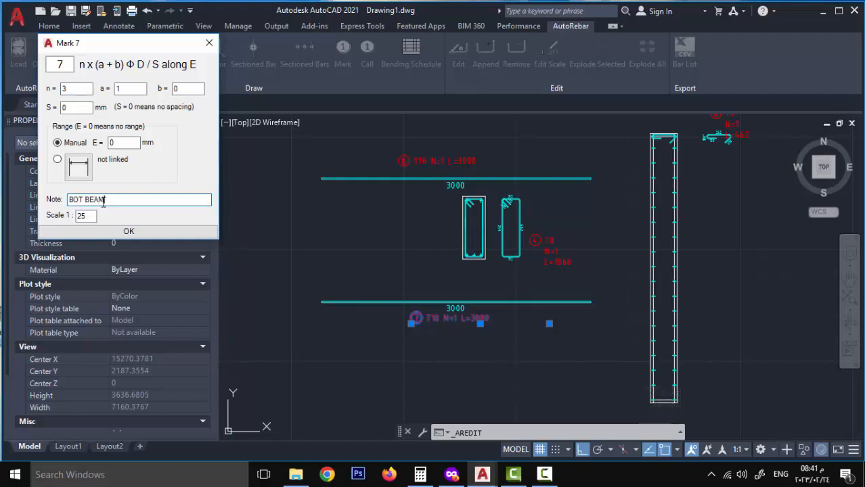
{"action": "key", "text": "Return"}
Step: Set n to 2 and the note to TOP BEAM in mark 8, and fit its label onto one line
{"action": "left_click", "coordinate": [419, 161]}
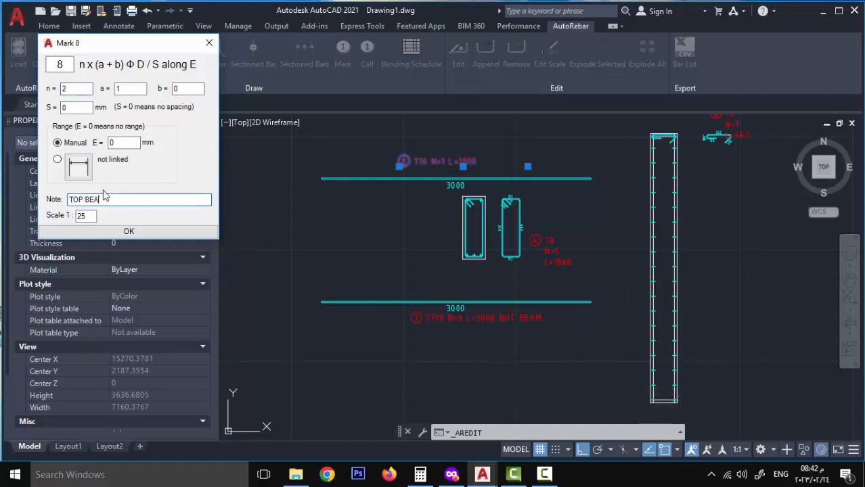
{"action": "key", "text": "Return"}
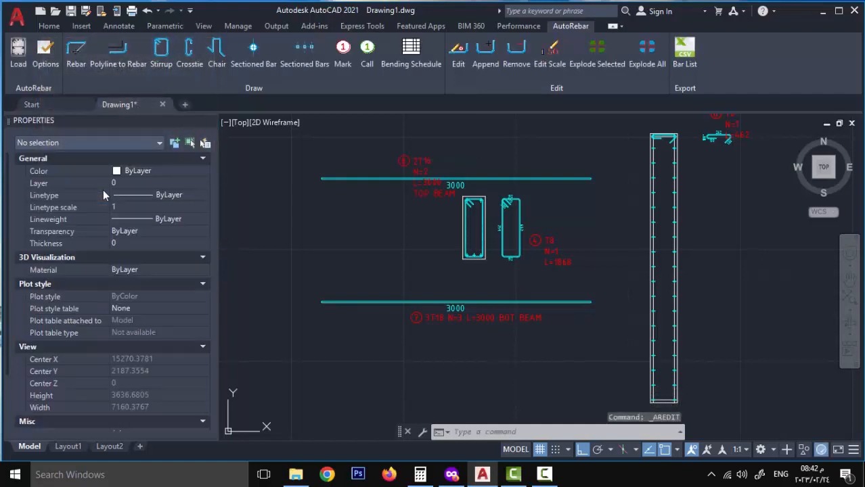
{"action": "left_click", "coordinate": [415, 164]}
{"action": "left_click", "coordinate": [528, 164]}
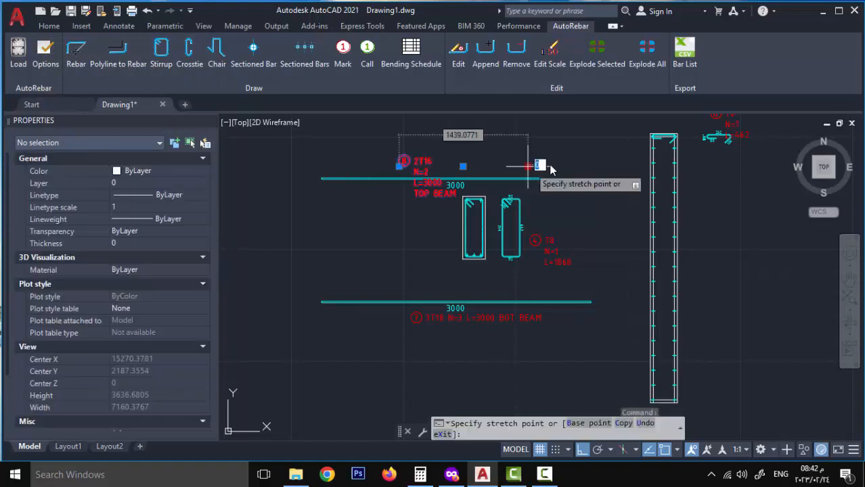
{"action": "key", "text": "Escape"}
Step: Move the mark 8 label straight down, closer to the upper bar
{"action": "scroll", "coordinate": [448, 145], "scroll_direction": "up", "scroll_amount": 2}
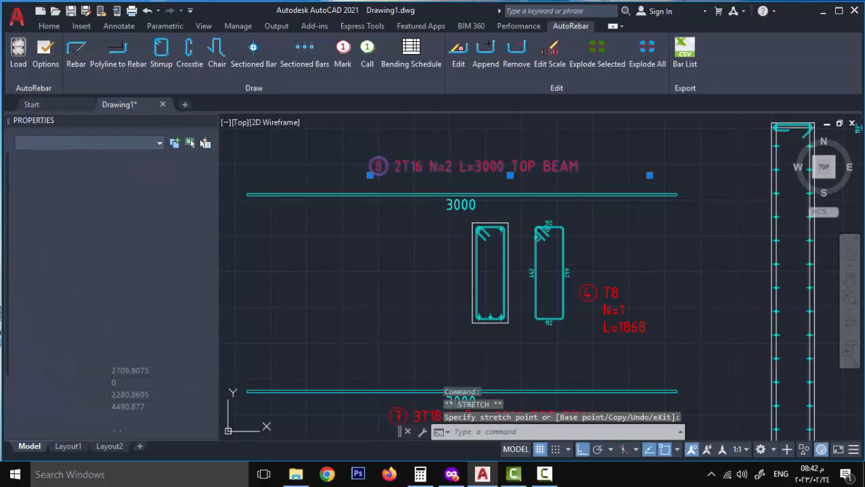
{"action": "key", "text": "Return"}
{"action": "left_click", "coordinate": [446, 169]}
{"action": "key", "text": "Return"}
{"action": "left_click", "coordinate": [344, 159]}
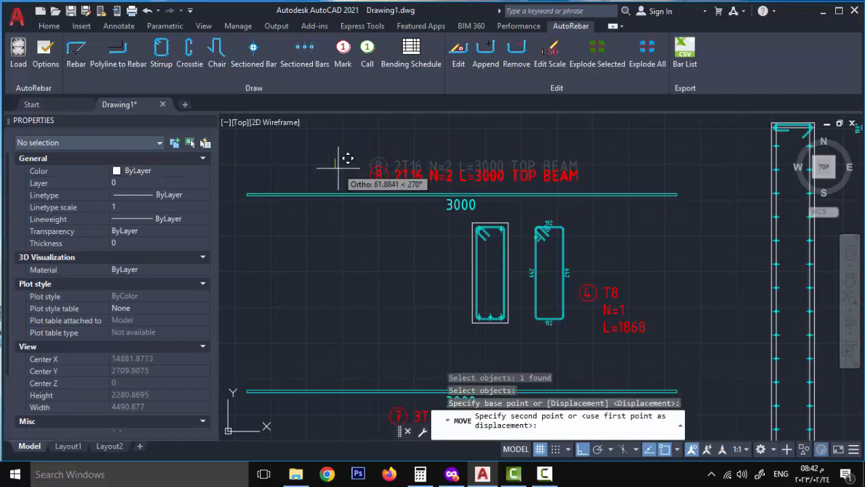
{"action": "left_click", "coordinate": [358, 195]}
Step: Move the mark 7 label horizontally to the left so it lines up with the mark 8 label
{"action": "scroll", "coordinate": [393, 129], "scroll_direction": "down", "scroll_amount": 2}
{"action": "key", "text": "Return"}
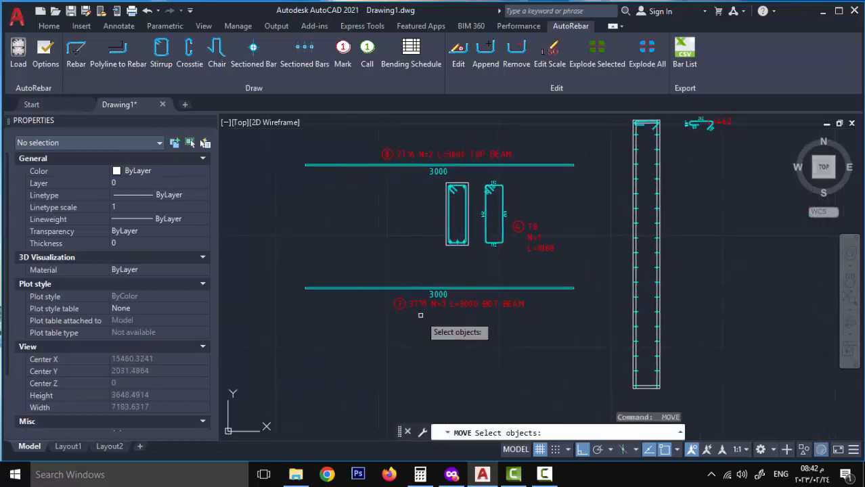
{"action": "left_click", "coordinate": [425, 317]}
{"action": "left_click", "coordinate": [414, 301]}
{"action": "key", "text": "Return"}
{"action": "left_click", "coordinate": [431, 306]}
{"action": "left_click", "coordinate": [412, 316]}
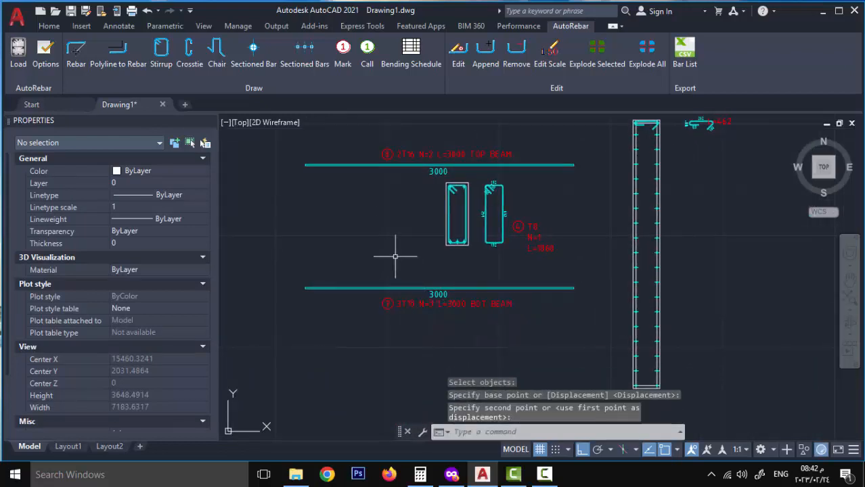
Step: Insert a horizontal call linked to mark 8 beside the upper part of the beam section, on its left side
{"action": "middle_click_drag", "start_coordinate": [422, 218], "coordinate": [408, 267]}
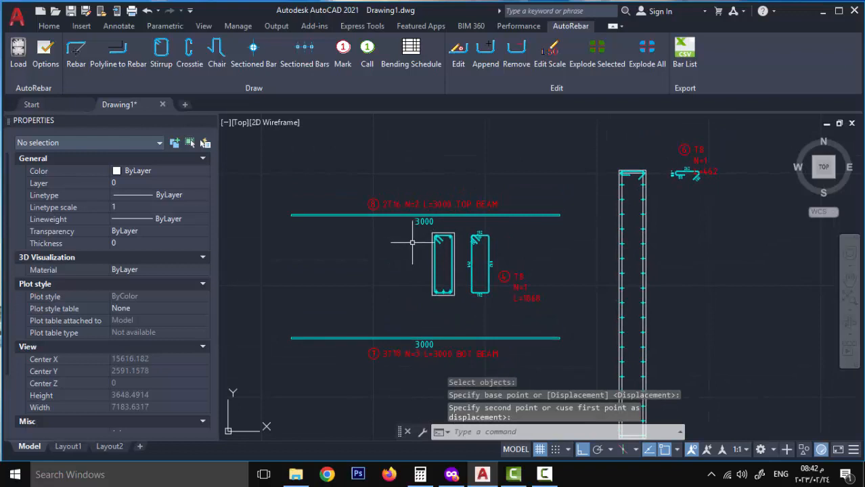
{"action": "scroll", "coordinate": [508, 246], "scroll_direction": "down", "scroll_amount": 2}
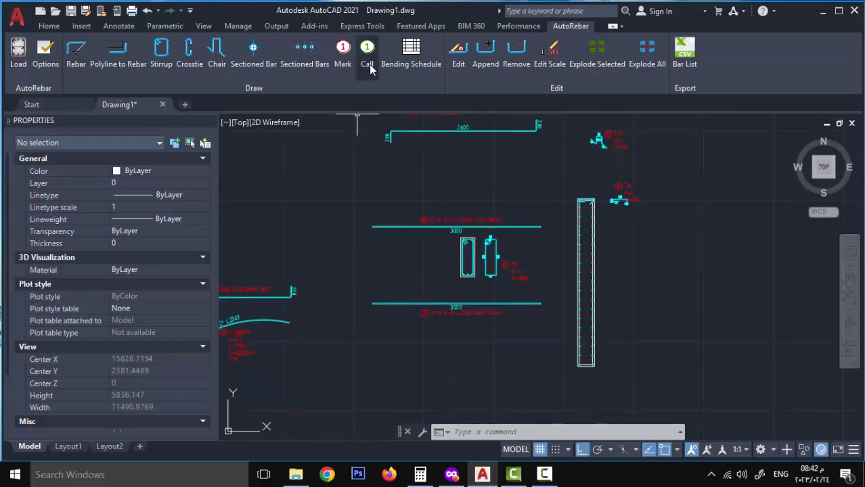
{"action": "middle_click_drag", "start_coordinate": [433, 176], "coordinate": [402, 170]}
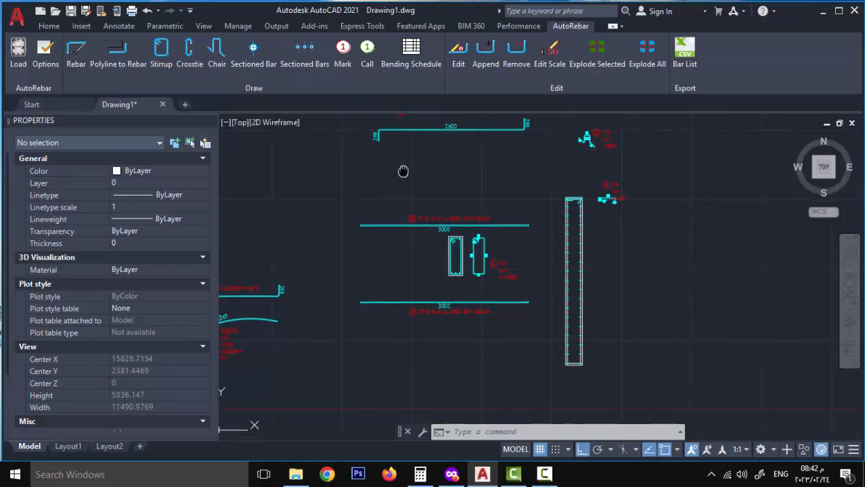
{"action": "left_click", "coordinate": [366, 54]}
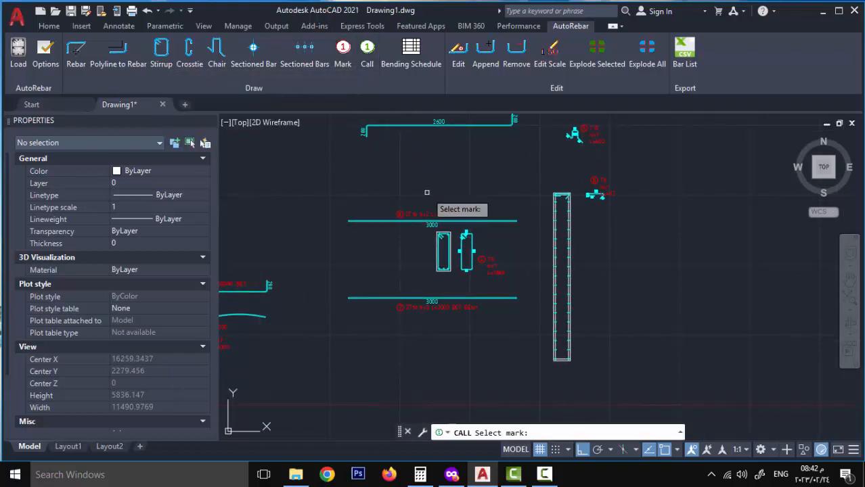
{"action": "scroll", "coordinate": [403, 203], "scroll_direction": "up", "scroll_amount": 4}
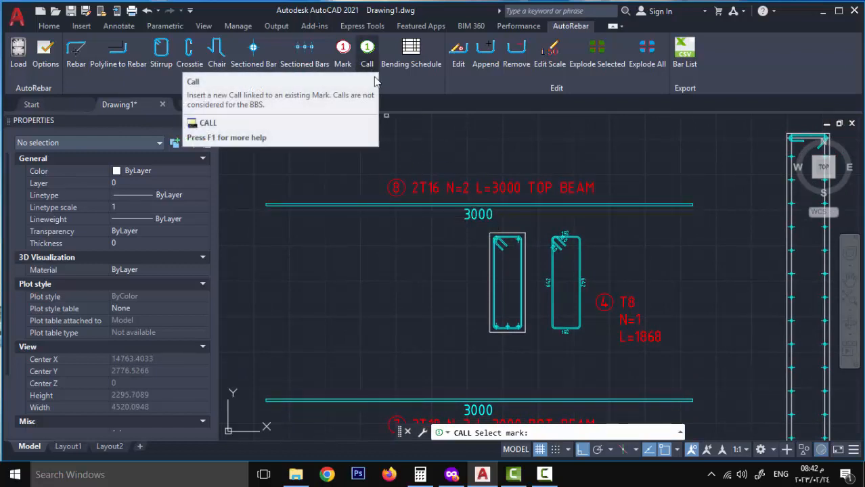
{"action": "left_click", "coordinate": [465, 189]}
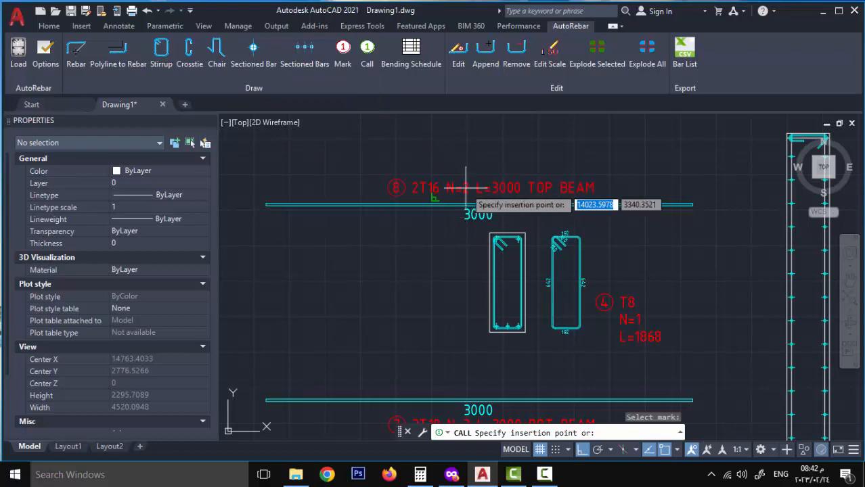
{"action": "left_click", "coordinate": [394, 248]}
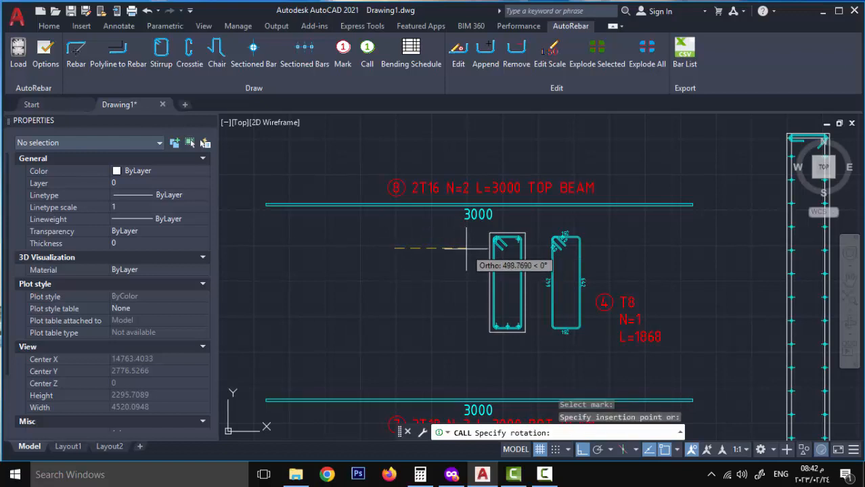
{"action": "left_click", "coordinate": [465, 248]}
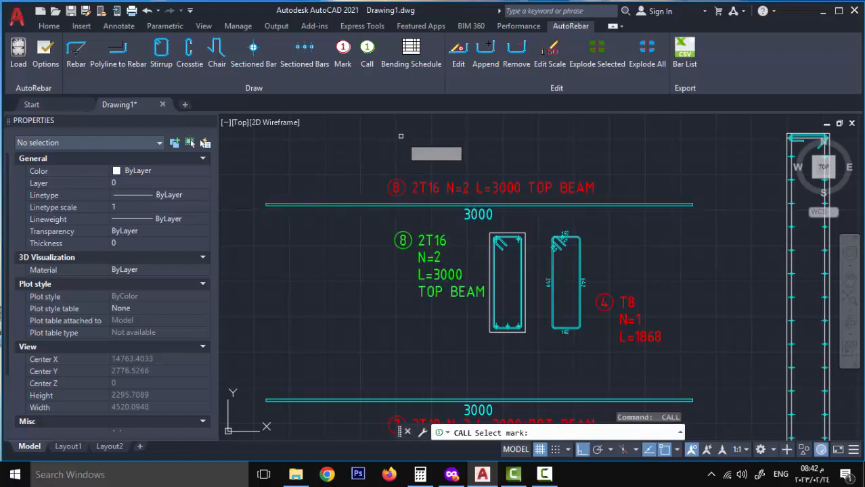
Step: Insert a horizontal call linked to mark 7 beside the beam section, below the mark 8 call
{"action": "middle_click_drag", "start_coordinate": [448, 434], "coordinate": [444, 369]}
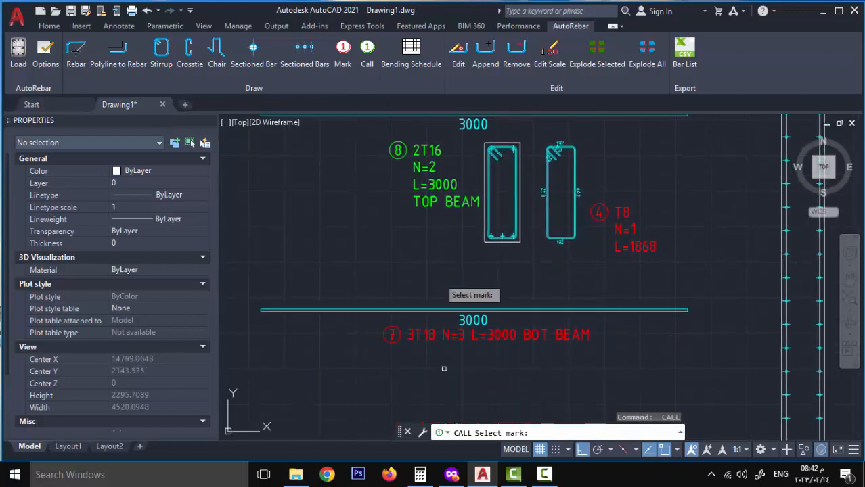
{"action": "left_click", "coordinate": [437, 336]}
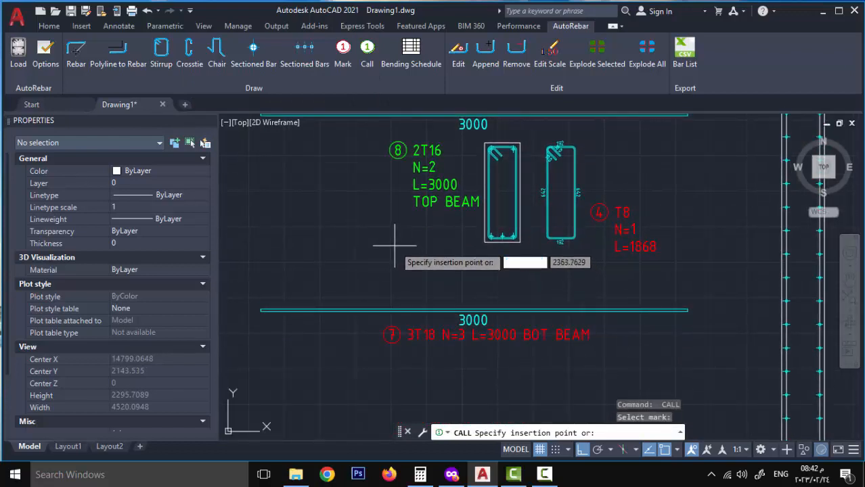
{"action": "left_click", "coordinate": [396, 240]}
{"action": "left_click", "coordinate": [450, 240]}
{"action": "mouse_move", "coordinate": [450, 239]}
{"action": "middle_mouse_down"}
{"action": "mouse_move", "coordinate": [427, 284]}
{"action": "mouse_move", "coordinate": [412, 291]}
{"action": "middle_mouse_up"}
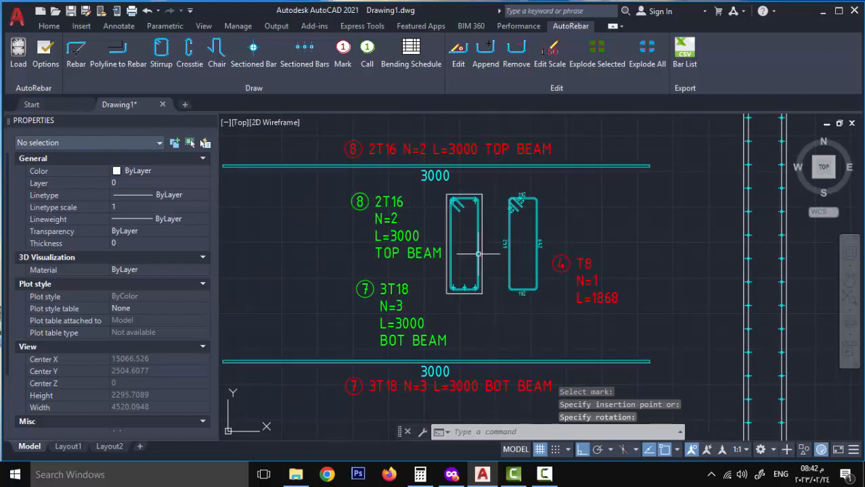
Step: Change the scale of the mark 7 and mark 8 calls and the stirrup's mark 4 to 15
{"action": "left_click", "coordinate": [549, 51]}
{"action": "left_click", "coordinate": [488, 181]}
{"action": "left_click", "coordinate": [382, 311]}
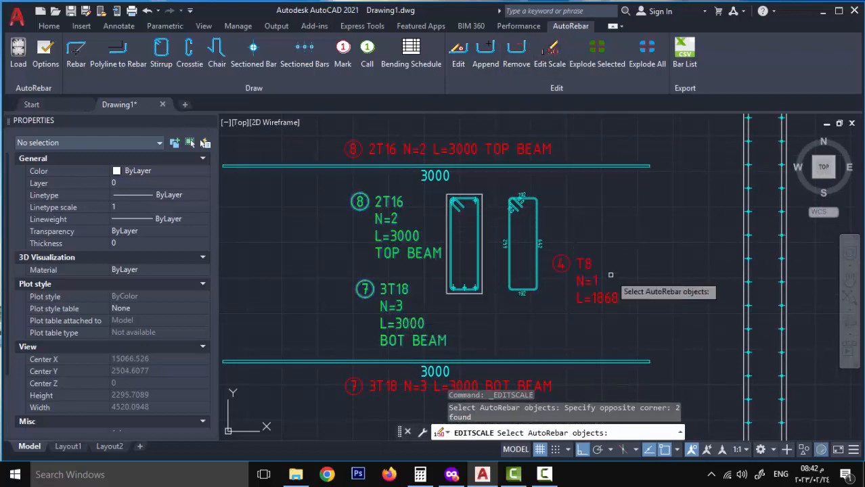
{"action": "left_click", "coordinate": [617, 251]}
{"action": "left_click", "coordinate": [583, 304]}
{"action": "key", "text": "Return"}
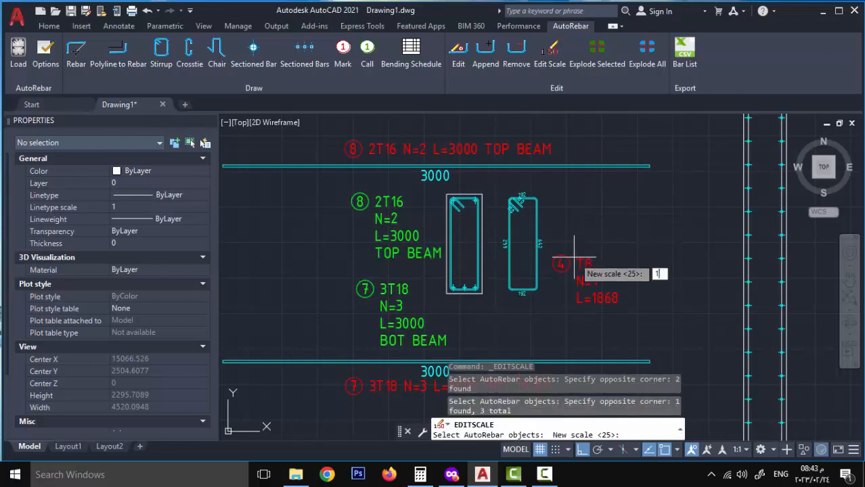
{"action": "key", "text": "Return"}
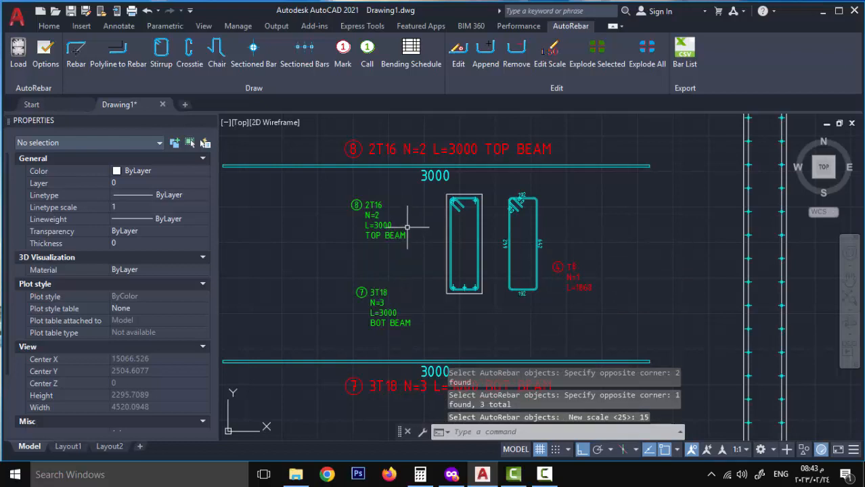
Step: Move the mark 8 call horizontally to the right, closer to the beam section
{"action": "scroll", "coordinate": [408, 227], "scroll_direction": "up", "scroll_amount": 2}
{"action": "key", "text": "Return"}
{"action": "left_click", "coordinate": [409, 228]}
{"action": "left_click", "coordinate": [372, 273]}
{"action": "key", "text": "Return"}
{"action": "left_click", "coordinate": [365, 280]}
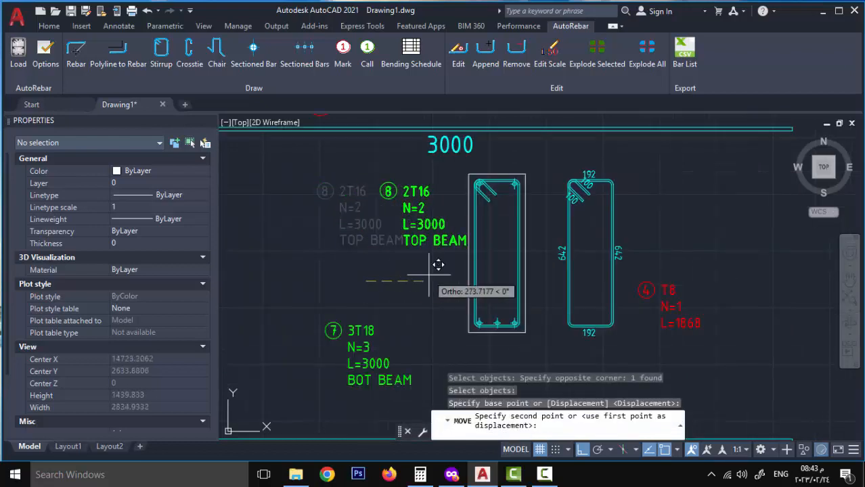
{"action": "left_click", "coordinate": [421, 273]}
Step: Move the mark 8 call straight up slightly so it sits beside the section's top bars
{"action": "key", "text": "Return"}
{"action": "left_click", "coordinate": [430, 261]}
{"action": "left_click", "coordinate": [423, 242]}
{"action": "key", "text": "Return"}
{"action": "left_click", "coordinate": [427, 277]}
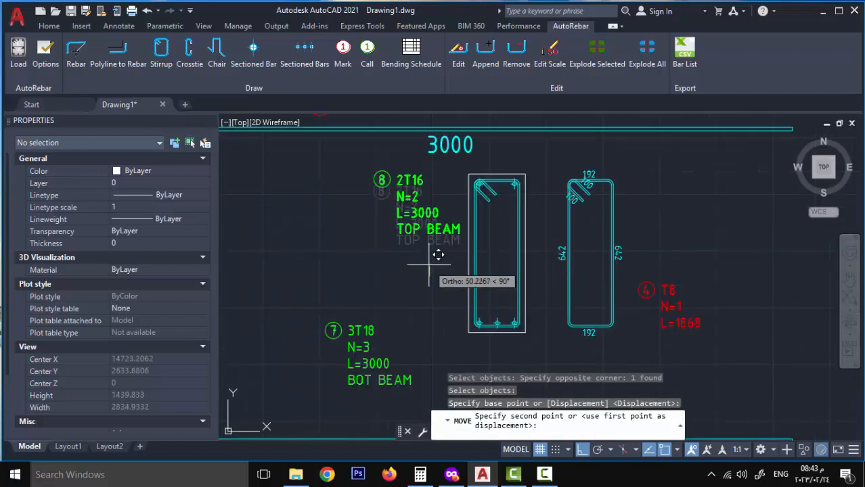
{"action": "left_click", "coordinate": [427, 257]}
Step: Move the mark 7 call horizontally to the right so it lines up with the mark 8 call
{"action": "middle_click_drag", "start_coordinate": [400, 294], "coordinate": [404, 269]}
{"action": "key", "text": "Return"}
{"action": "left_click", "coordinate": [404, 268]}
{"action": "left_click", "coordinate": [386, 311]}
{"action": "key", "text": "Return"}
{"action": "left_click", "coordinate": [327, 255]}
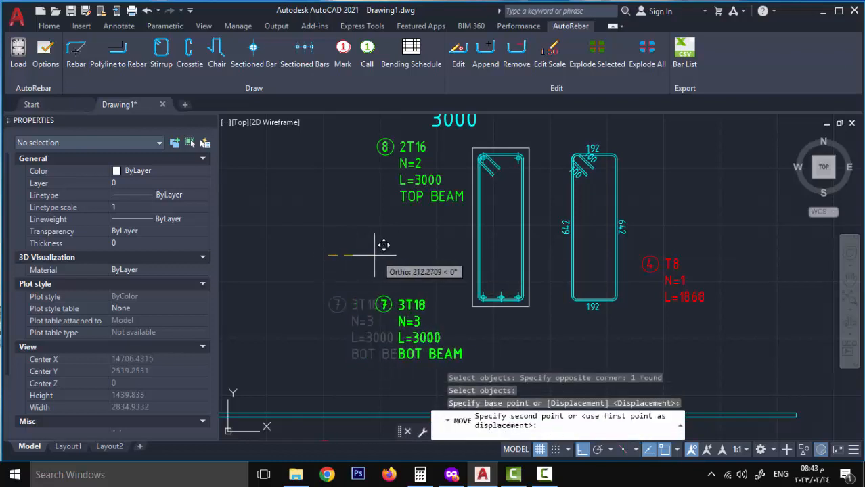
{"action": "left_click", "coordinate": [379, 255]}
Step: Move the mark 7 call straight up so it sits beside the section's bottom bars
{"action": "key", "text": "Return"}
{"action": "left_click", "coordinate": [424, 303]}
{"action": "key", "text": "Return"}
{"action": "left_click", "coordinate": [374, 344]}
{"action": "left_click", "coordinate": [374, 312]}
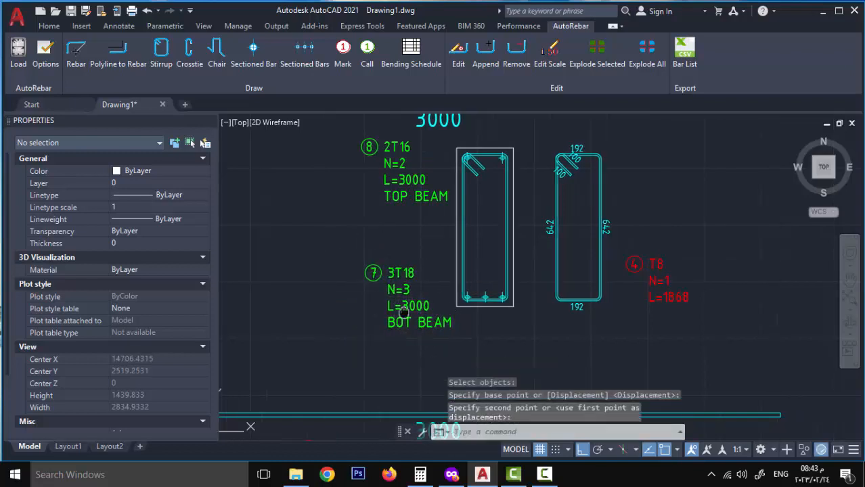
Step: Set the stirrup's mark 4 to a spacing of 125 mm, a manual range of 4000 mm and the note STIRRUPS
{"action": "middle_click_drag", "start_coordinate": [740, 284], "coordinate": [580, 323]}
{"action": "left_click", "coordinate": [546, 299]}
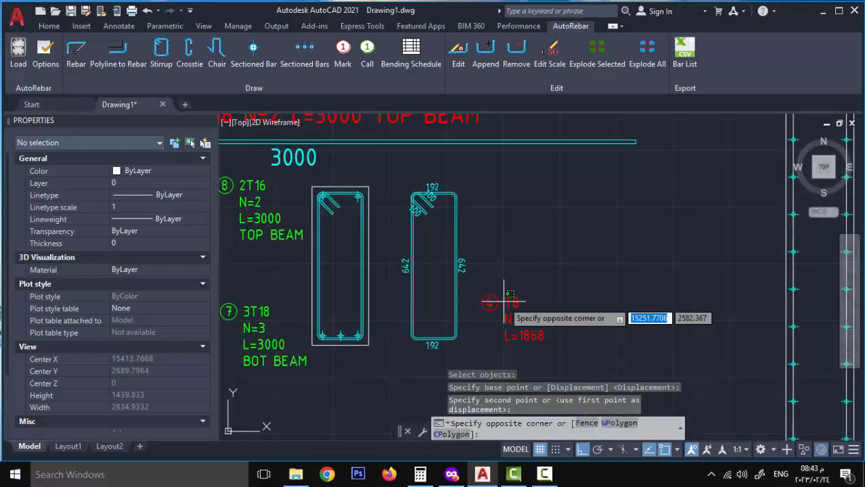
{"action": "left_click", "coordinate": [498, 299]}
{"action": "double_click", "coordinate": [506, 300]}
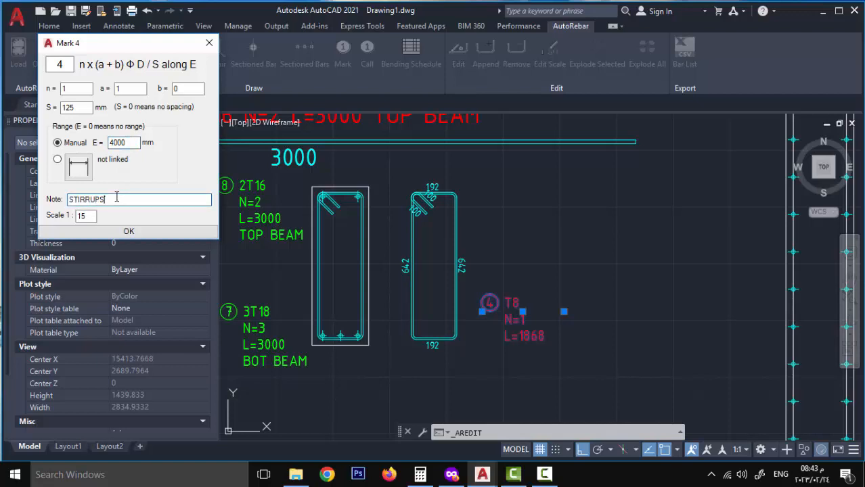
{"action": "key", "text": "Return"}
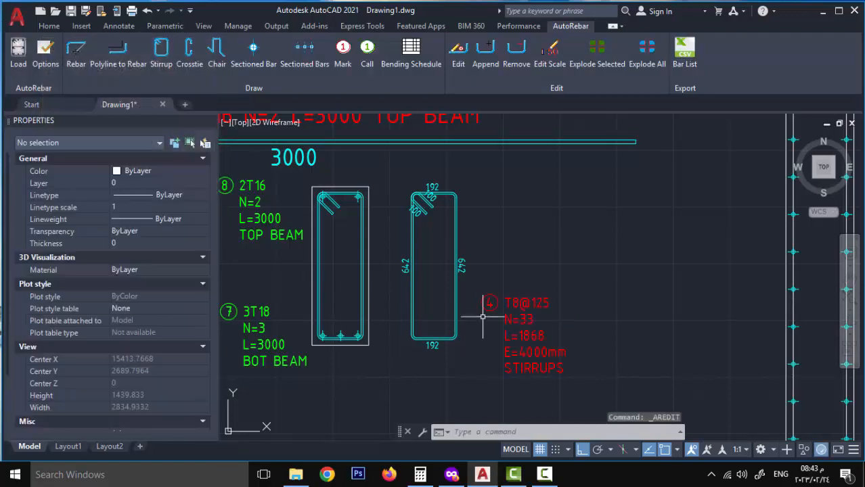
Step: Move the mark 4 label straight up so it sits about mid-height beside the detached stirrup
{"action": "type", "text": "m"}
{"action": "key", "text": "space"}
{"action": "left_click", "coordinate": [551, 283]}
{"action": "left_click", "coordinate": [533, 323]}
{"action": "key", "text": "space"}
{"action": "left_click", "coordinate": [520, 272]}
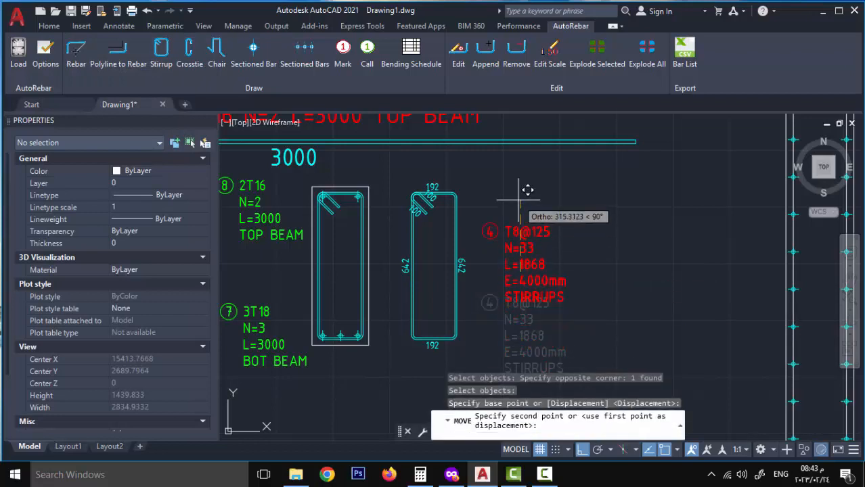
{"action": "left_click", "coordinate": [518, 200]}
Step: Move the mark 4 label slightly to the left, closer to the detached stirrup
{"action": "key", "text": "space"}
{"action": "left_click", "coordinate": [546, 222]}
{"action": "left_click", "coordinate": [520, 261]}
{"action": "key", "text": "space"}
{"action": "left_click", "coordinate": [624, 293]}
{"action": "left_click", "coordinate": [614, 293]}
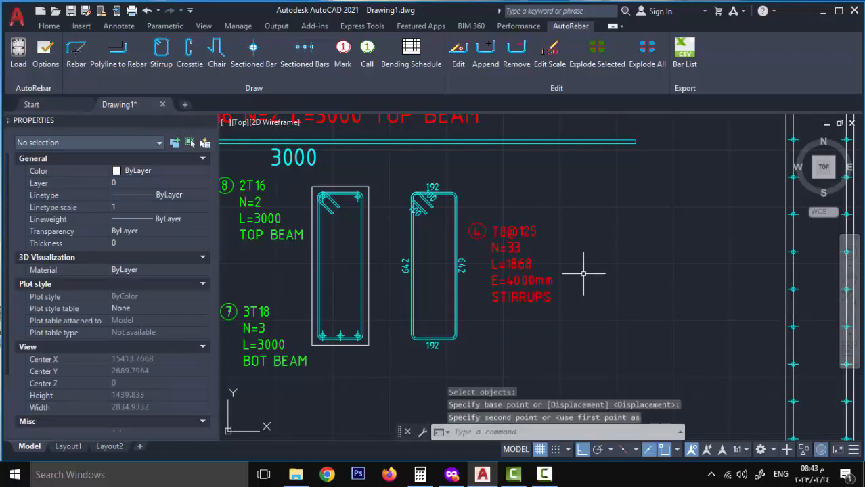
{"action": "scroll", "coordinate": [598, 283], "scroll_direction": "down", "scroll_amount": 3}
{"action": "scroll", "coordinate": [527, 276], "scroll_direction": "down", "scroll_amount": 2}
{"action": "middle_click_drag", "start_coordinate": [499, 277], "coordinate": [406, 278]}
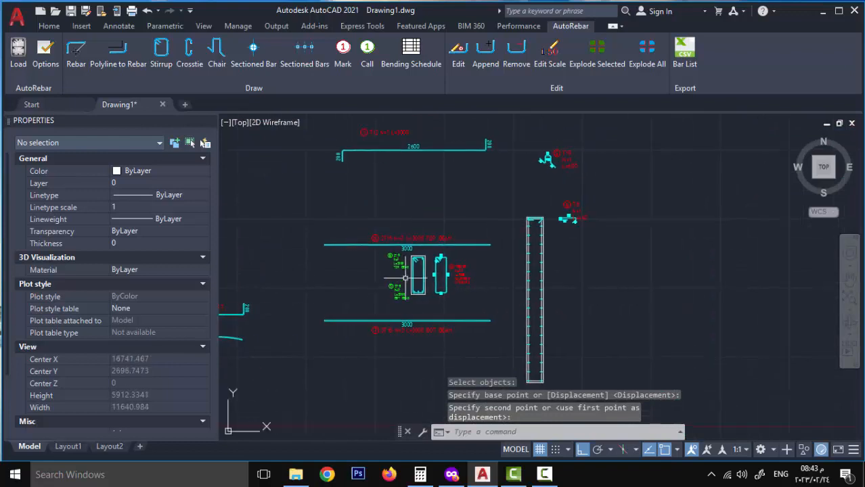
{"action": "middle_click_drag", "start_coordinate": [414, 238], "coordinate": [425, 301]}
{"action": "mouse_move", "coordinate": [531, 256]}
{"action": "middle_mouse_down"}
{"action": "mouse_move", "coordinate": [501, 265]}
{"action": "mouse_move", "coordinate": [571, 274]}
{"action": "middle_mouse_up"}
{"action": "scroll", "coordinate": [544, 224], "scroll_direction": "up", "scroll_amount": 4}
{"action": "scroll", "coordinate": [546, 276], "scroll_direction": "down", "scroll_amount": 2}
{"action": "scroll", "coordinate": [425, 232], "scroll_direction": "up", "scroll_amount": 2}
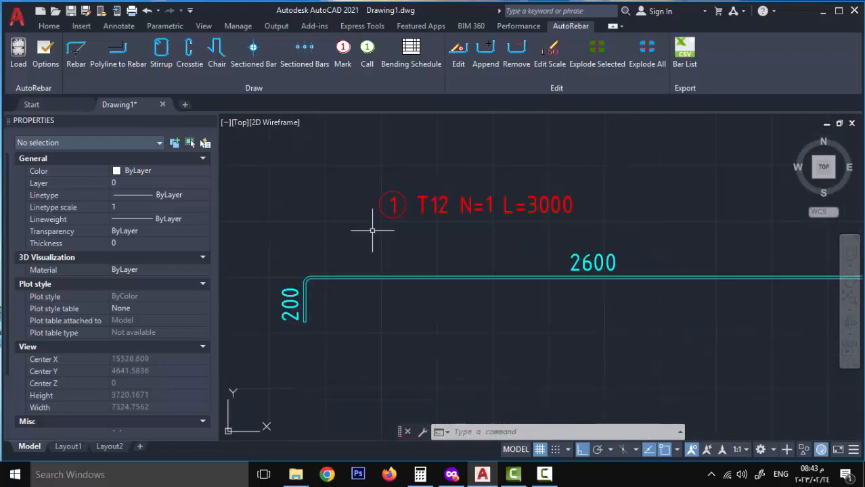
{"action": "scroll", "coordinate": [583, 188], "scroll_direction": "down", "scroll_amount": 6}
{"action": "scroll", "coordinate": [493, 305], "scroll_direction": "up", "scroll_amount": 2}
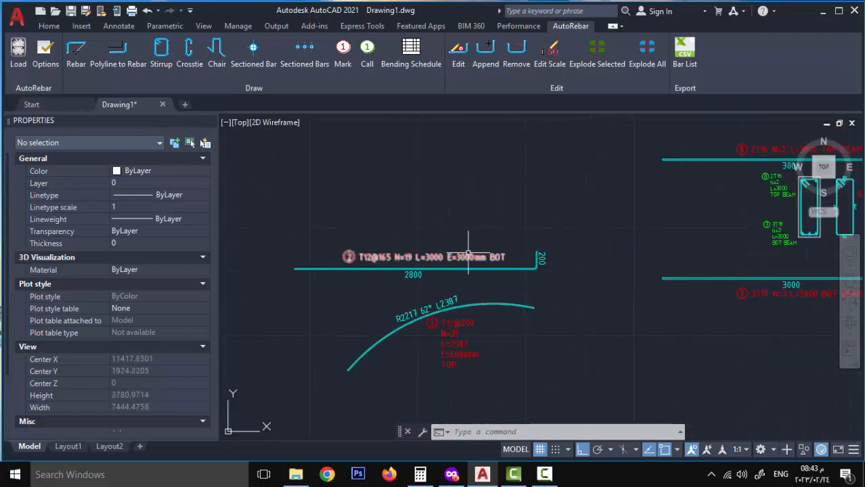
{"action": "scroll", "coordinate": [502, 233], "scroll_direction": "down", "scroll_amount": 2}
{"action": "scroll", "coordinate": [577, 206], "scroll_direction": "up", "scroll_amount": 4}
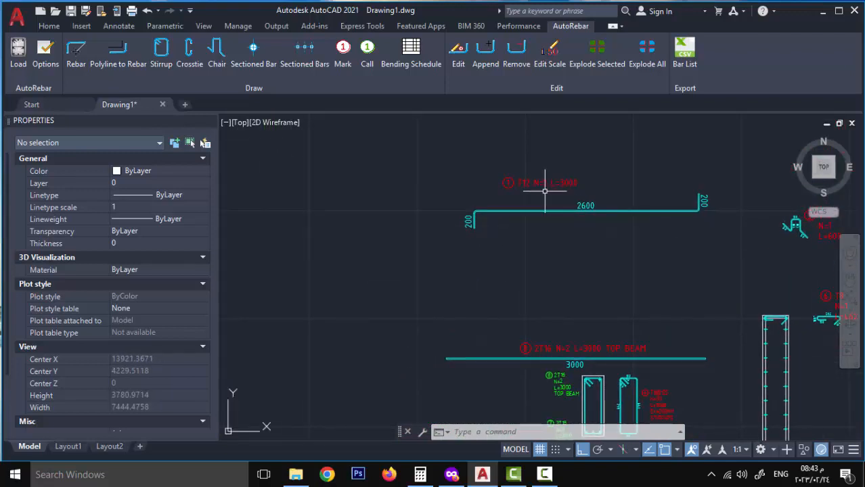
{"action": "scroll", "coordinate": [544, 191], "scroll_direction": "up", "scroll_amount": 2}
{"action": "double_click", "coordinate": [515, 229]}
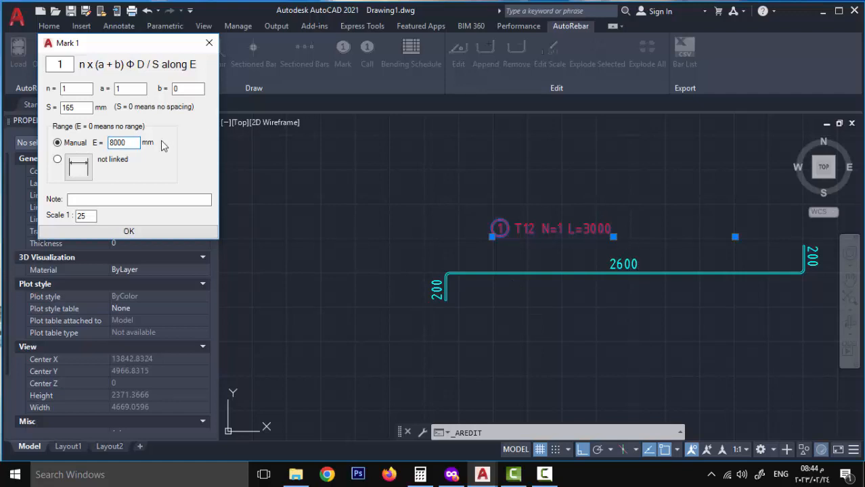
{"action": "left_click", "coordinate": [209, 43]}
Step: Place a vertical linear dimension about 2070 mm long to the left of the 2600 mm bar with mark 1
{"action": "left_click", "coordinate": [47, 26]}
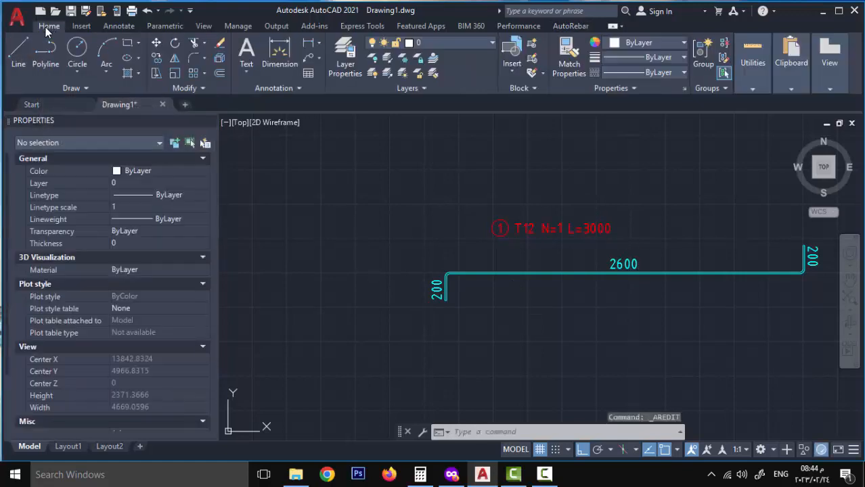
{"action": "left_click", "coordinate": [308, 43]}
{"action": "scroll", "coordinate": [401, 244], "scroll_direction": "down", "scroll_amount": 2}
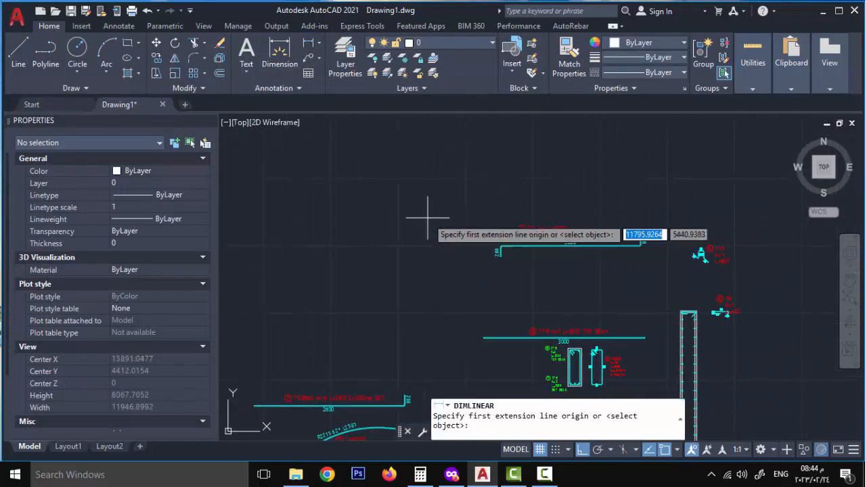
{"action": "left_click", "coordinate": [463, 187]}
{"action": "left_click", "coordinate": [464, 298]}
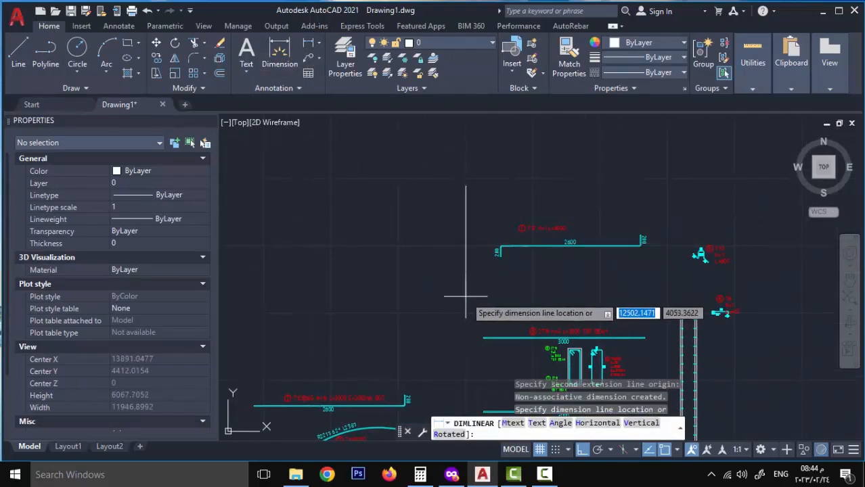
{"action": "scroll", "coordinate": [469, 246], "scroll_direction": "up", "scroll_amount": 2}
{"action": "scroll", "coordinate": [444, 251], "scroll_direction": "down", "scroll_amount": 3}
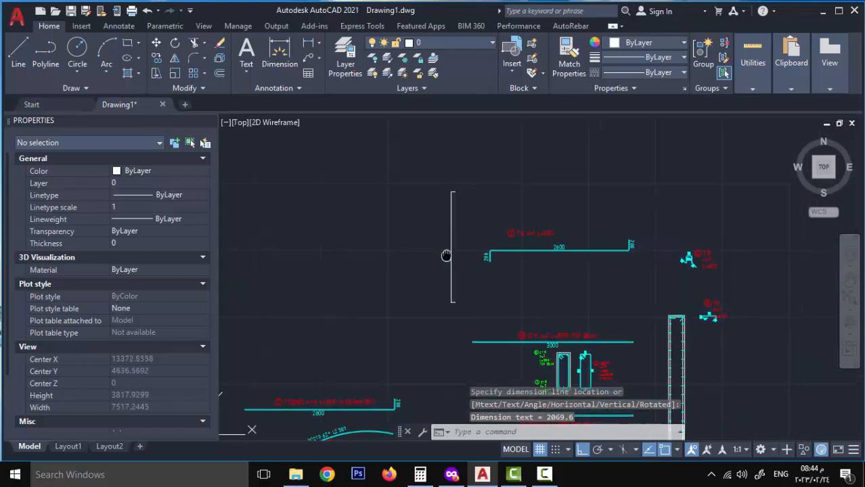
Step: Link mark 1's range to the vertical dimension beside the 2600 mm bar
{"action": "scroll", "coordinate": [448, 251], "scroll_direction": "up", "scroll_amount": 2}
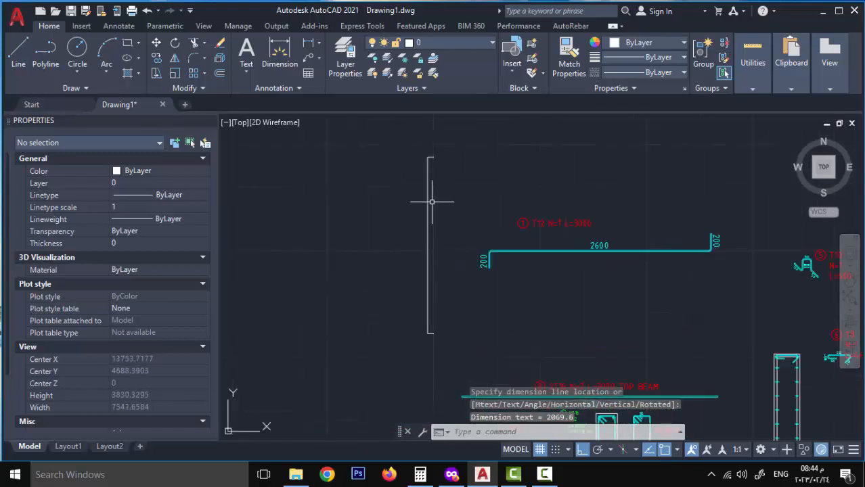
{"action": "scroll", "coordinate": [525, 228], "scroll_direction": "up", "scroll_amount": 2}
{"action": "middle_click_drag", "start_coordinate": [481, 239], "coordinate": [477, 258]}
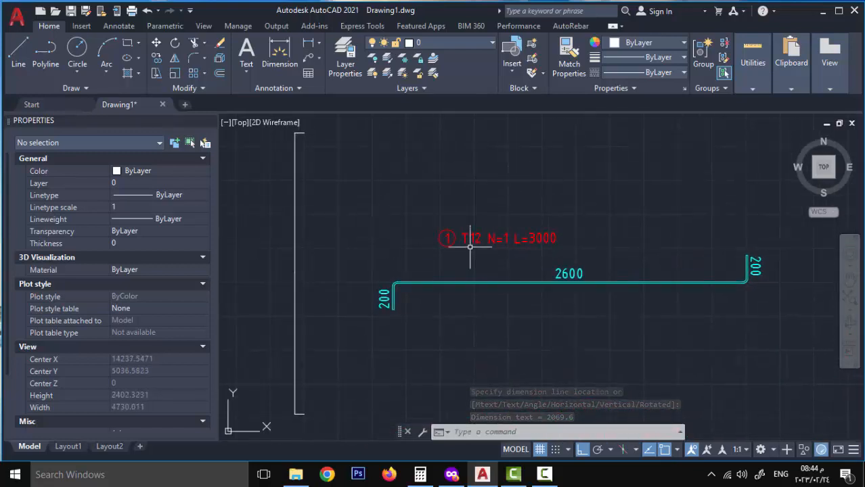
{"action": "double_click", "coordinate": [475, 242]}
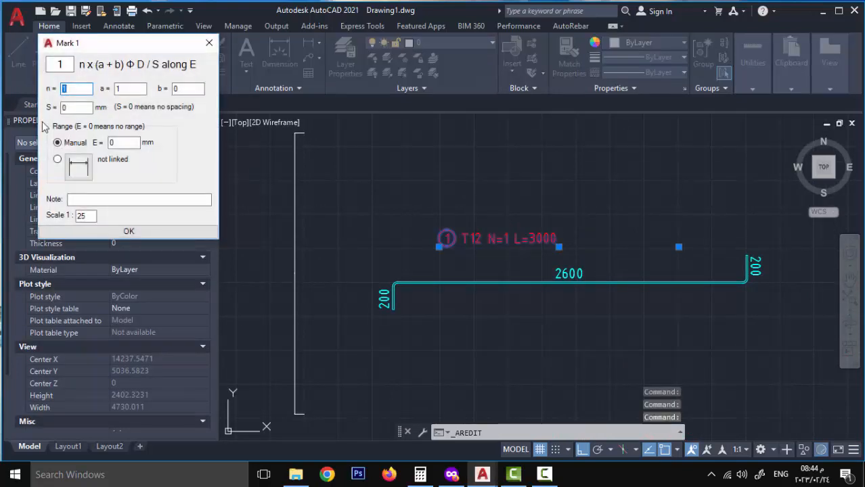
{"action": "left_click", "coordinate": [78, 167]}
{"action": "left_click", "coordinate": [295, 205]}
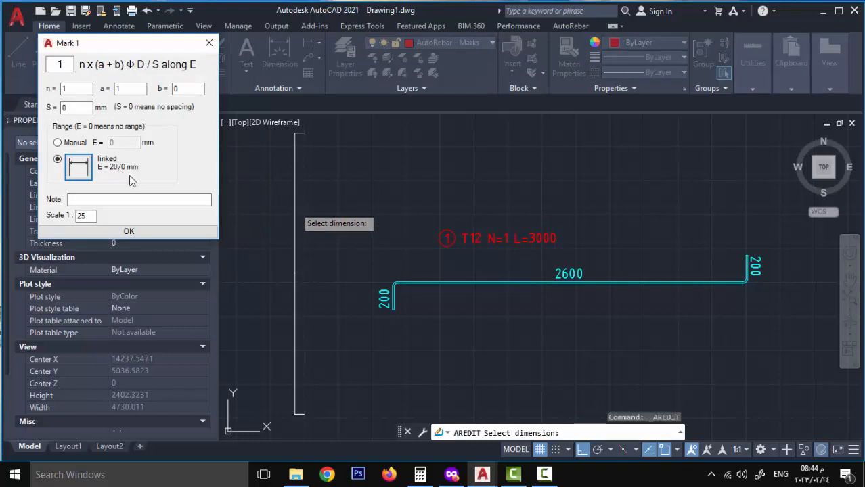
Step: Add the note ADVANCED FORM to mark 1 and apply the changes
{"action": "left_click", "coordinate": [97, 200]}
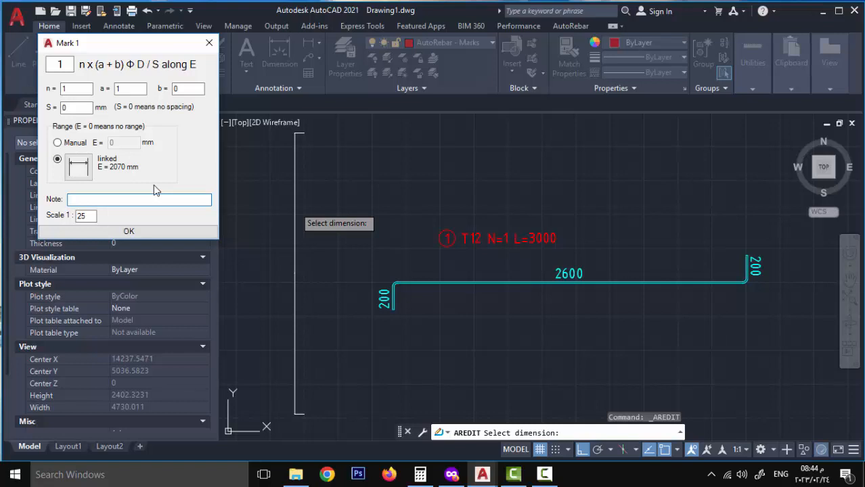
{"action": "type", "text": "NA"}
{"action": "key", "text": "BackSpace"}
{"action": "key", "text": "BackSpace"}
{"action": "type", "text": "ADVANCED FORM"}
{"action": "key", "text": "Return"}
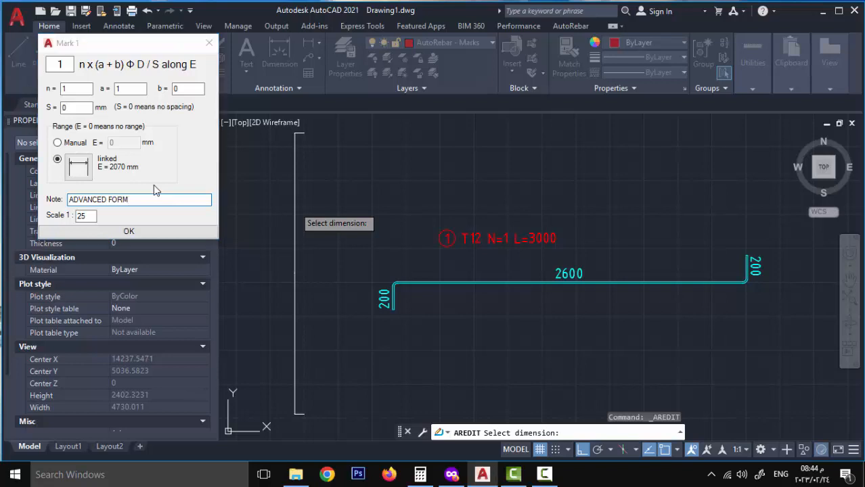
Step: Set mark 1's bar spacing to 165 mm
{"action": "left_click", "coordinate": [506, 238]}
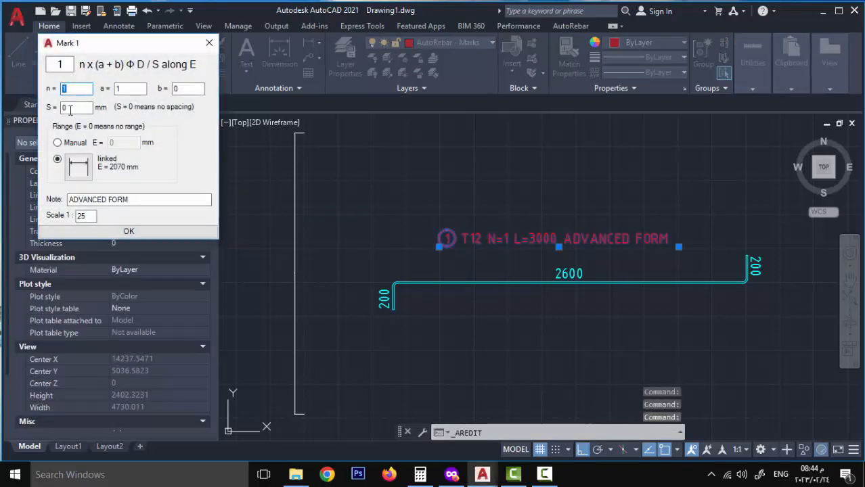
{"action": "double_click", "coordinate": [73, 109]}
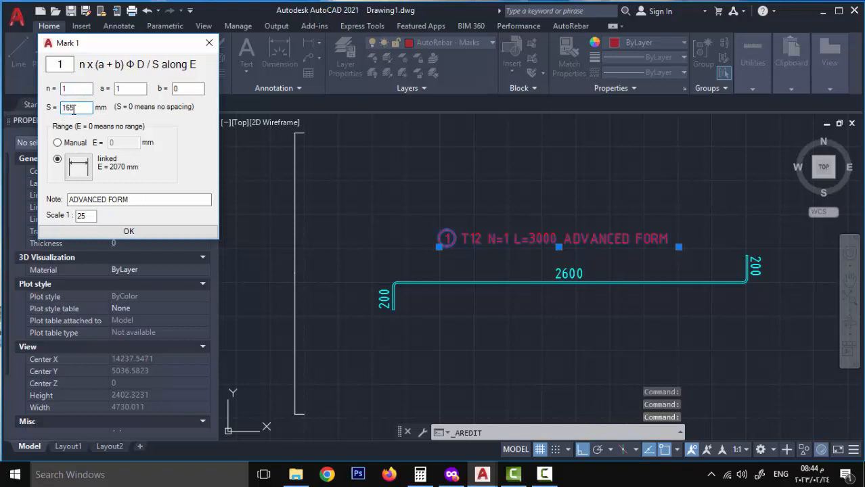
{"action": "key", "text": "Return"}
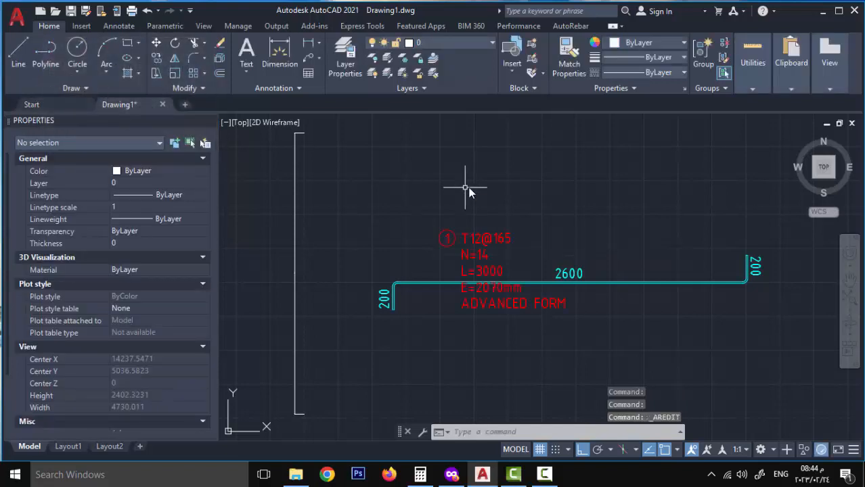
Step: Move the mark 1 label straight up so all its lines sit above the 2600 mm bar
{"action": "key", "text": "m"}
{"action": "key", "text": "Return"}
{"action": "left_click", "coordinate": [511, 206]}
{"action": "left_click", "coordinate": [444, 241]}
{"action": "key", "text": "Return"}
{"action": "left_click", "coordinate": [421, 246]}
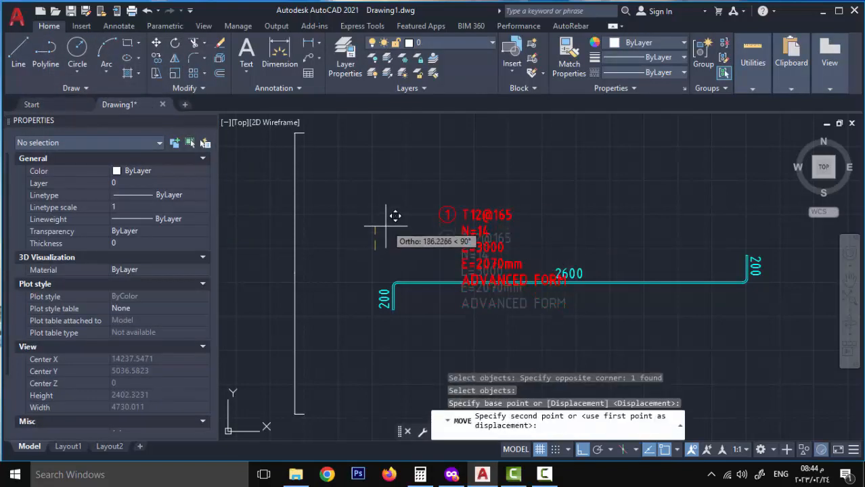
{"action": "left_click", "coordinate": [396, 192]}
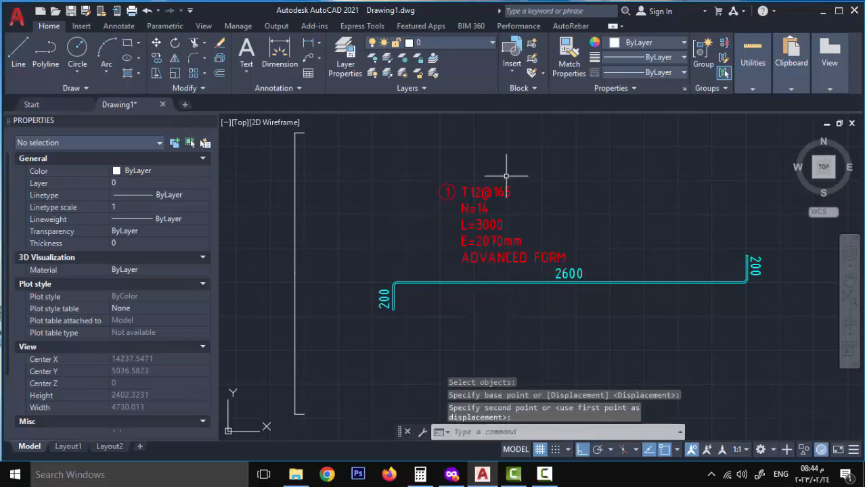
Step: Modify the ISO-25 dimension style to use Oblique for both arrowheads with an arrow size of 125
{"action": "left_click", "coordinate": [282, 90]}
{"action": "left_click", "coordinate": [330, 239]}
{"action": "left_click", "coordinate": [268, 281]}
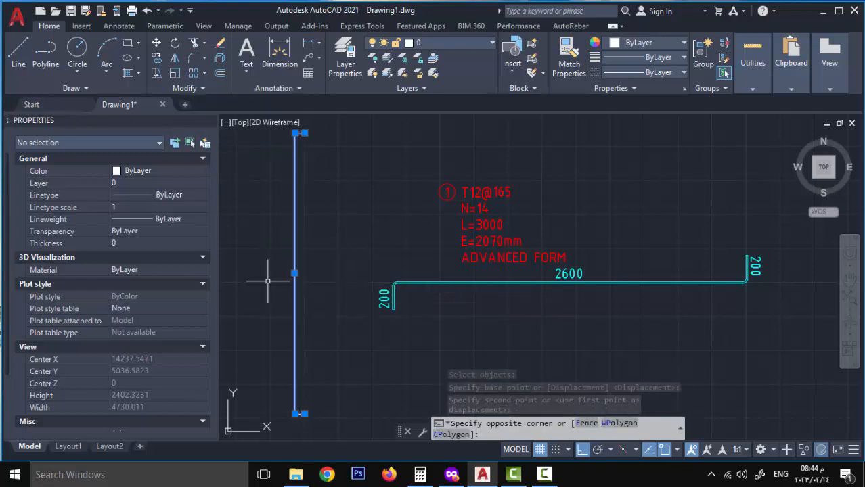
{"action": "left_click", "coordinate": [290, 89]}
{"action": "left_click", "coordinate": [184, 118]}
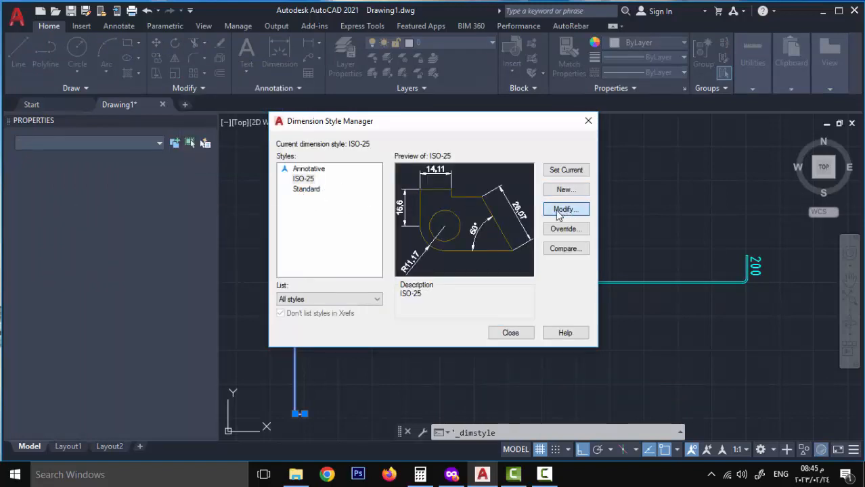
{"action": "left_click", "coordinate": [564, 210]}
{"action": "left_click", "coordinate": [311, 99]}
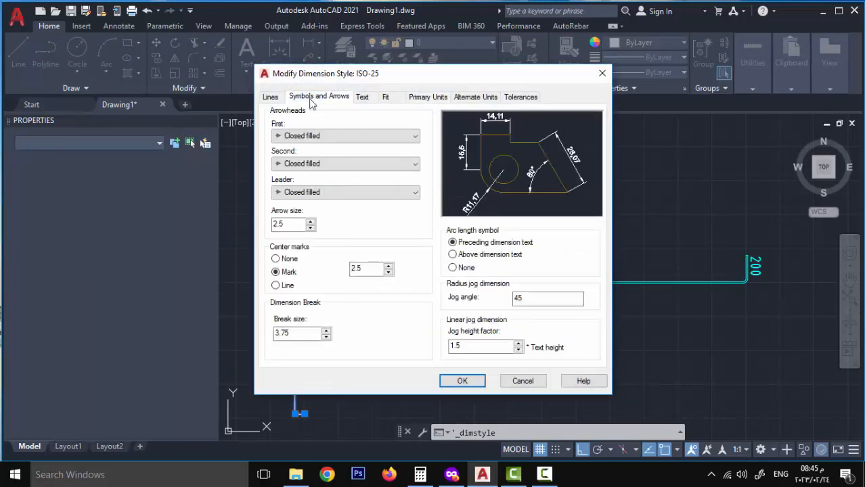
{"action": "left_click", "coordinate": [359, 137]}
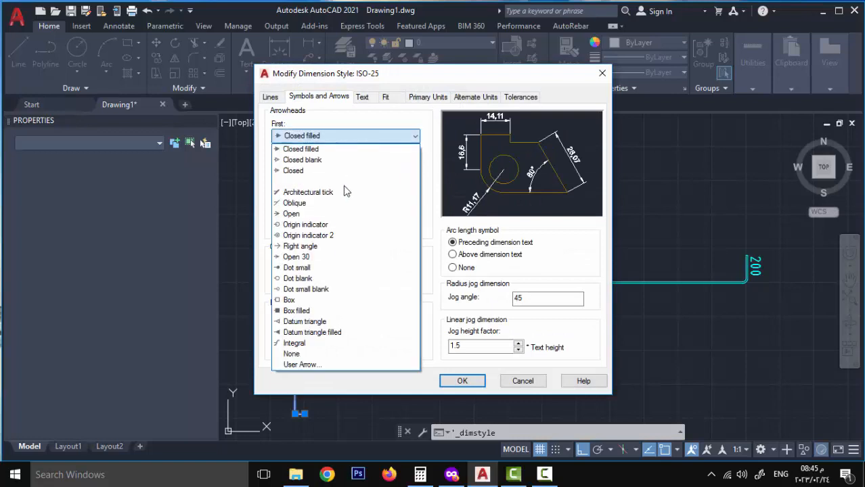
{"action": "left_click", "coordinate": [344, 204]}
{"action": "left_click_drag", "start_coordinate": [295, 224], "coordinate": [258, 220]}
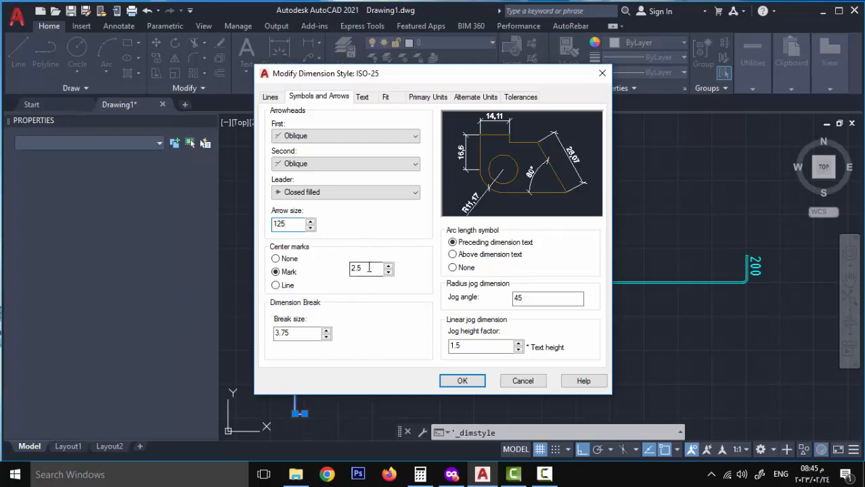
Step: Set the ISO-25 style's text height to 100 and its linear dimension precision to 0
{"action": "left_click", "coordinate": [362, 97]}
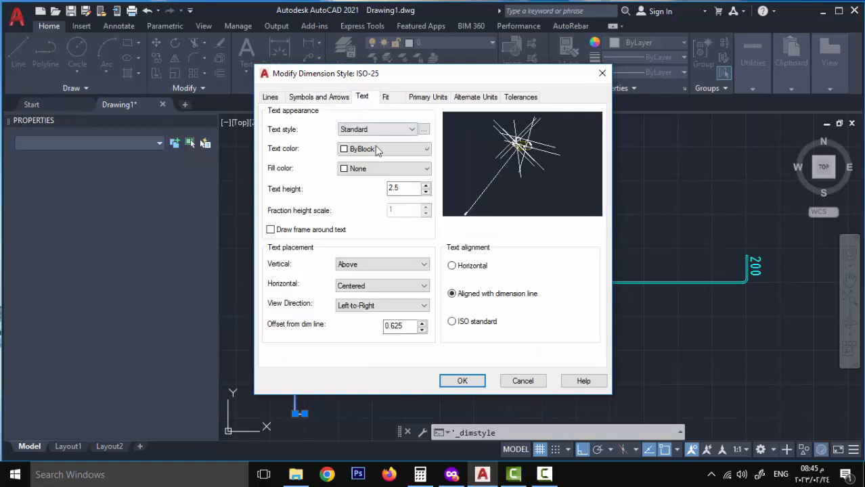
{"action": "left_click_drag", "start_coordinate": [409, 189], "coordinate": [360, 181]}
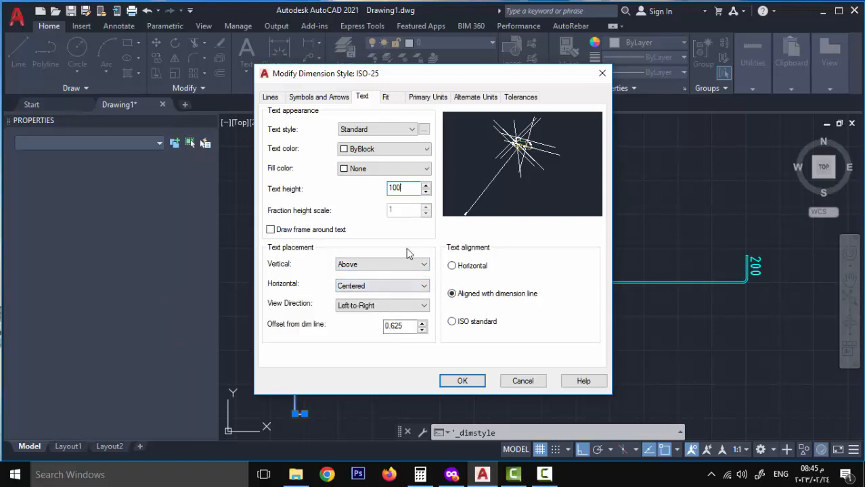
{"action": "left_click", "coordinate": [388, 99]}
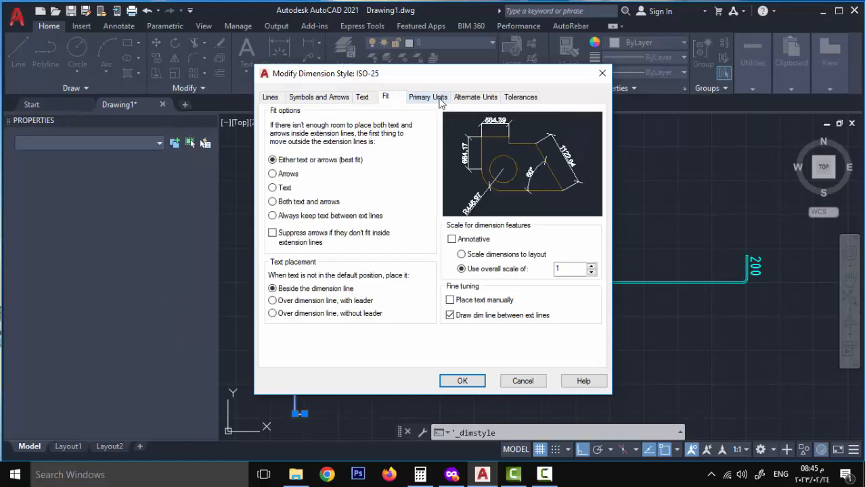
{"action": "left_click", "coordinate": [438, 99]}
{"action": "left_click", "coordinate": [399, 142]}
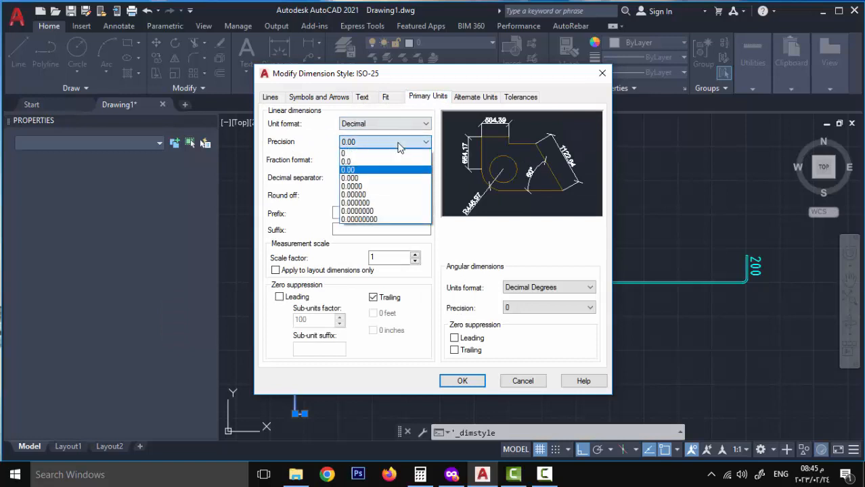
{"action": "left_click", "coordinate": [391, 155]}
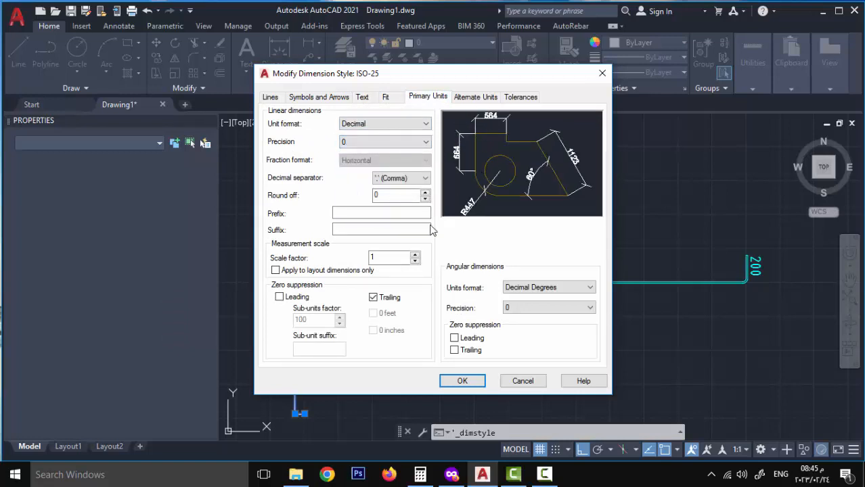
Step: Reduce the ISO-25 arrow size to 75, apply the style changes and close the Dimension Style Manager
{"action": "left_click", "coordinate": [337, 97]}
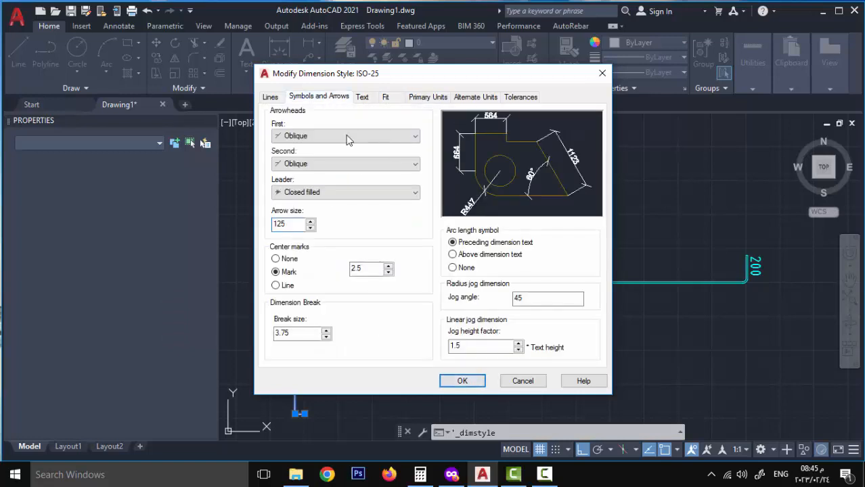
{"action": "left_click_drag", "start_coordinate": [290, 224], "coordinate": [247, 226]}
{"action": "type", "text": "75"}
{"action": "left_click", "coordinate": [462, 381]}
{"action": "left_click", "coordinate": [494, 335]}
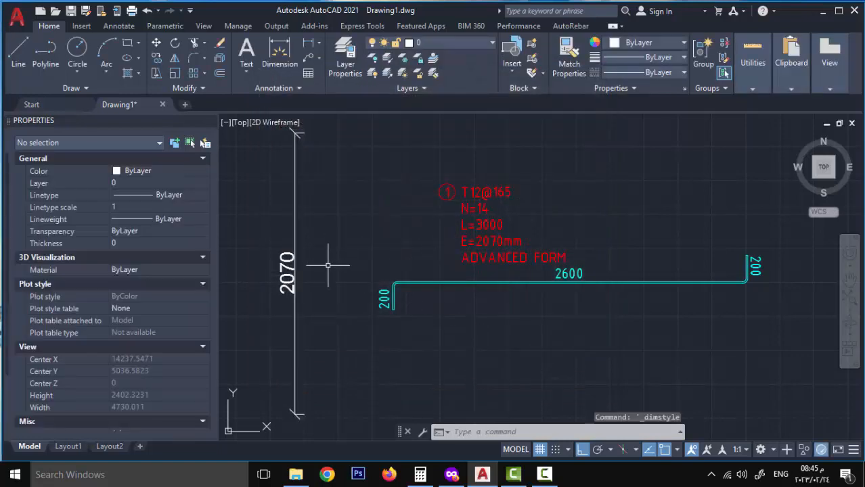
Step: Set mark 5's quantity n to 20 and its note to STAIRS
{"action": "mouse_move", "coordinate": [332, 266]}
{"action": "middle_mouse_down"}
{"action": "mouse_move", "coordinate": [373, 249]}
{"action": "mouse_move", "coordinate": [371, 258]}
{"action": "middle_mouse_up"}
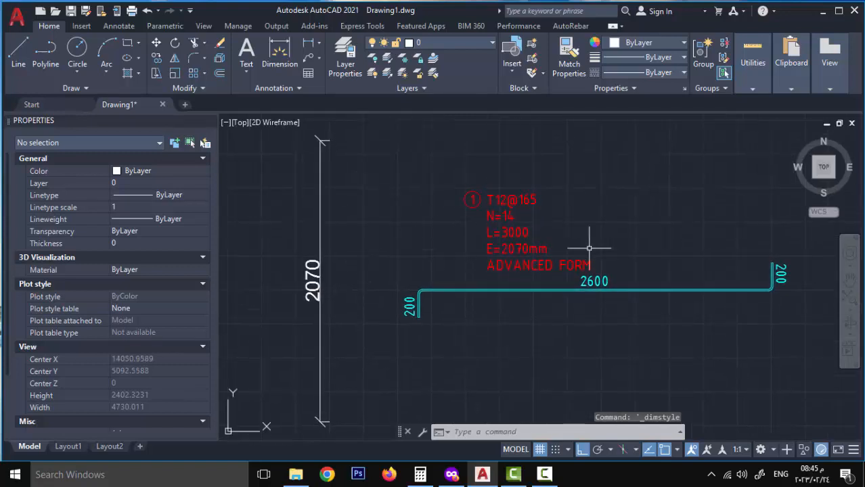
{"action": "middle_click_drag", "start_coordinate": [648, 242], "coordinate": [579, 193]}
{"action": "scroll", "coordinate": [426, 226], "scroll_direction": "down", "scroll_amount": 5}
{"action": "scroll", "coordinate": [524, 238], "scroll_direction": "up", "scroll_amount": 10}
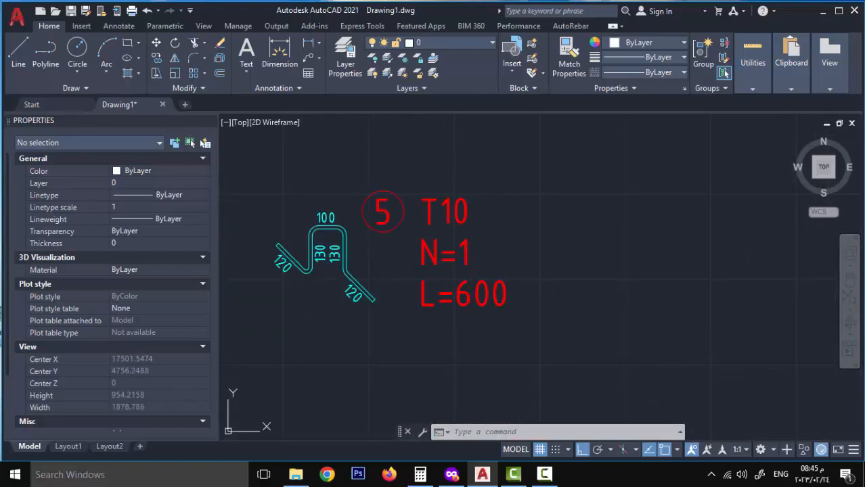
{"action": "double_click", "coordinate": [440, 254]}
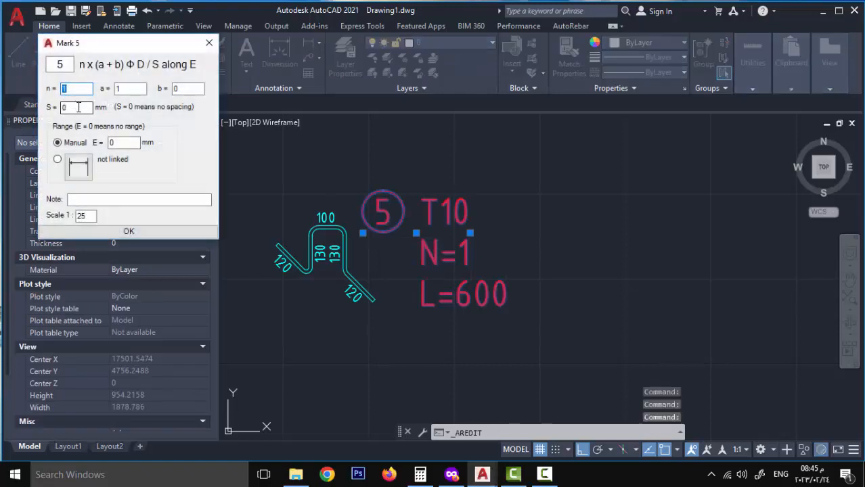
{"action": "type", "text": "20"}
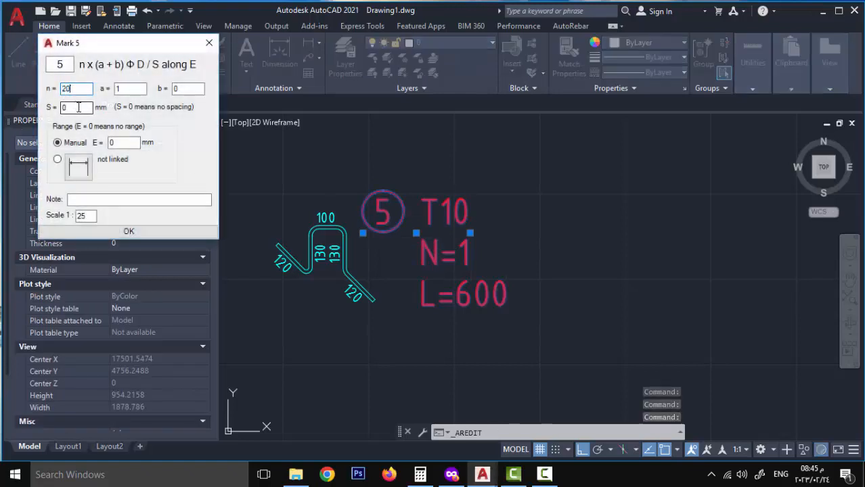
{"action": "left_click", "coordinate": [111, 200]}
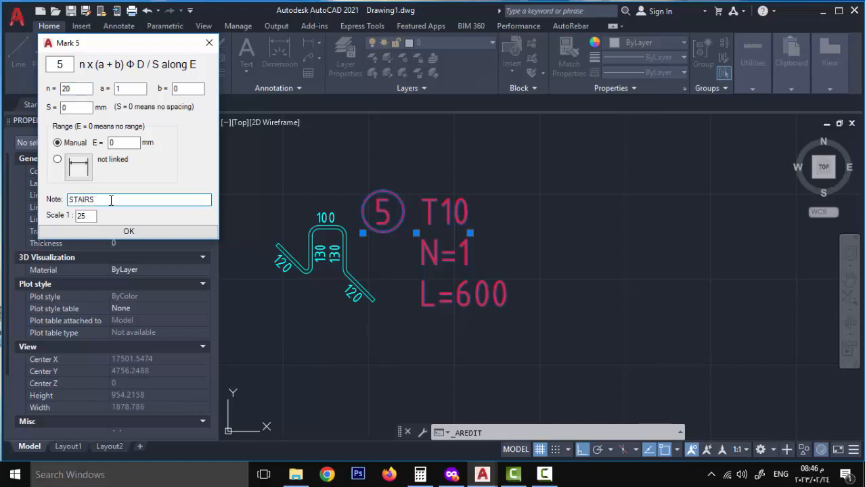
{"action": "key", "text": "Return"}
Step: Open mark 6 above the tall column section for editing, with its spacing S active
{"action": "scroll", "coordinate": [473, 255], "scroll_direction": "down", "scroll_amount": 4}
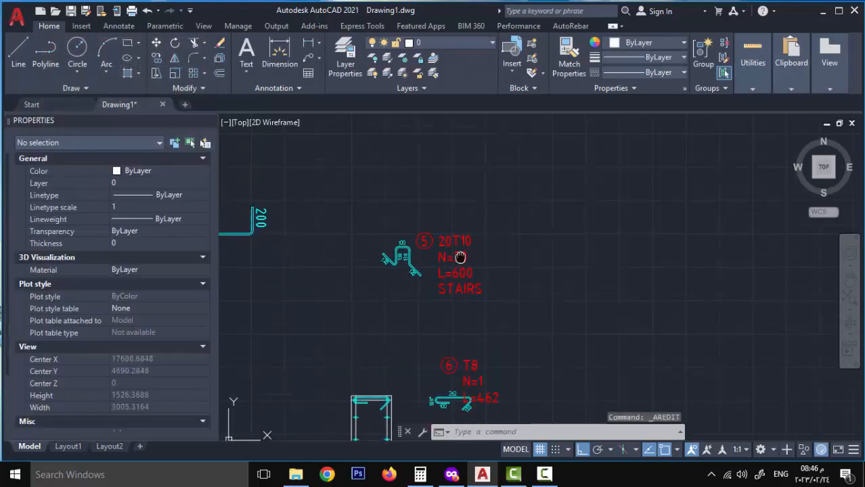
{"action": "scroll", "coordinate": [494, 196], "scroll_direction": "down", "scroll_amount": 3}
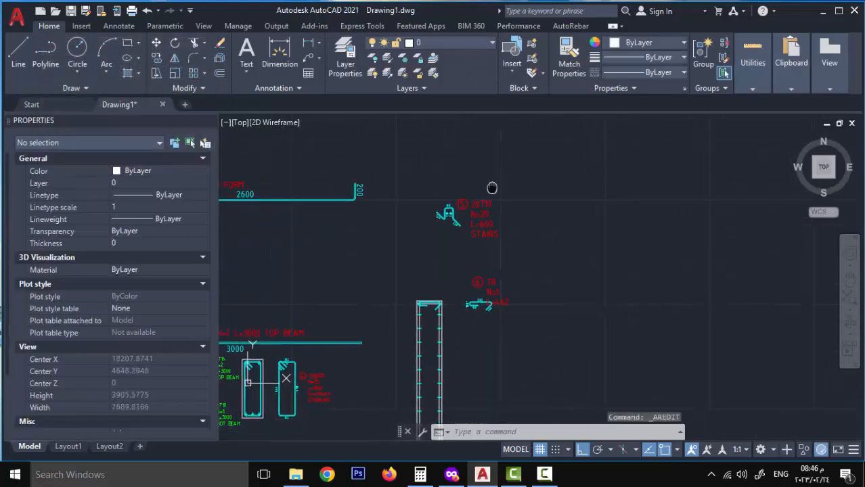
{"action": "scroll", "coordinate": [498, 287], "scroll_direction": "up", "scroll_amount": 3}
{"action": "middle_click_drag", "start_coordinate": [497, 286], "coordinate": [457, 231]}
{"action": "middle_click_drag", "start_coordinate": [391, 274], "coordinate": [378, 217]}
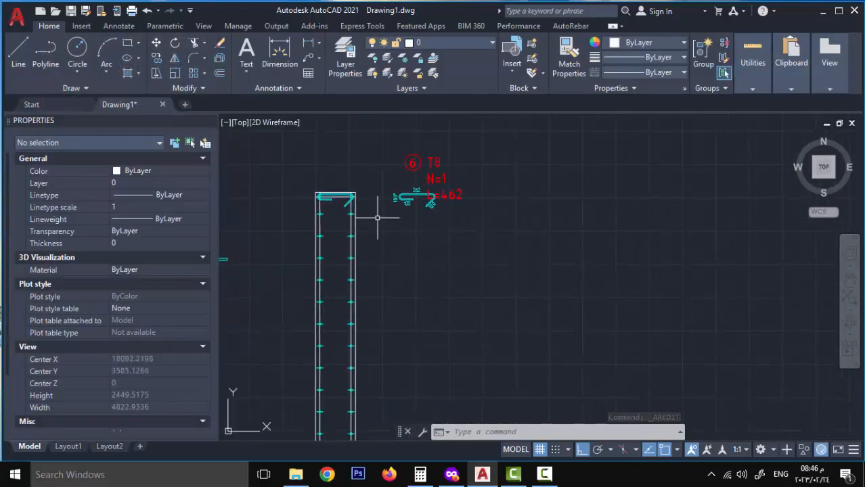
{"action": "middle_click_drag", "start_coordinate": [353, 333], "coordinate": [355, 368]}
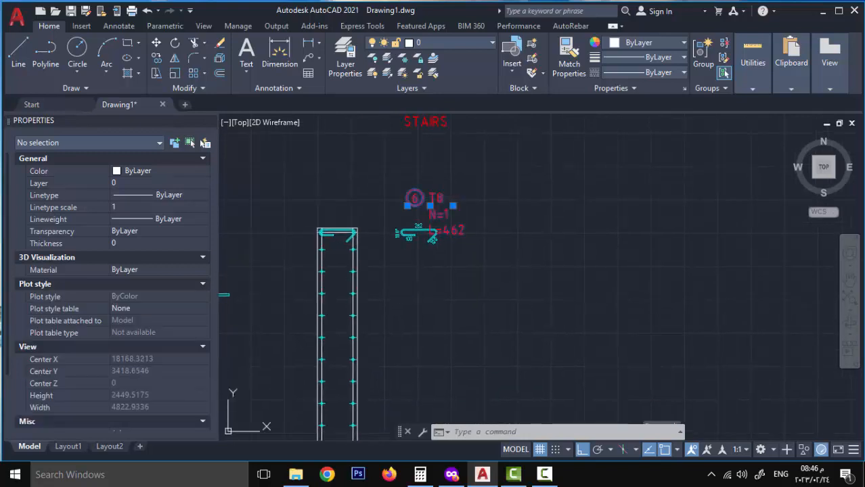
{"action": "double_click", "coordinate": [428, 196]}
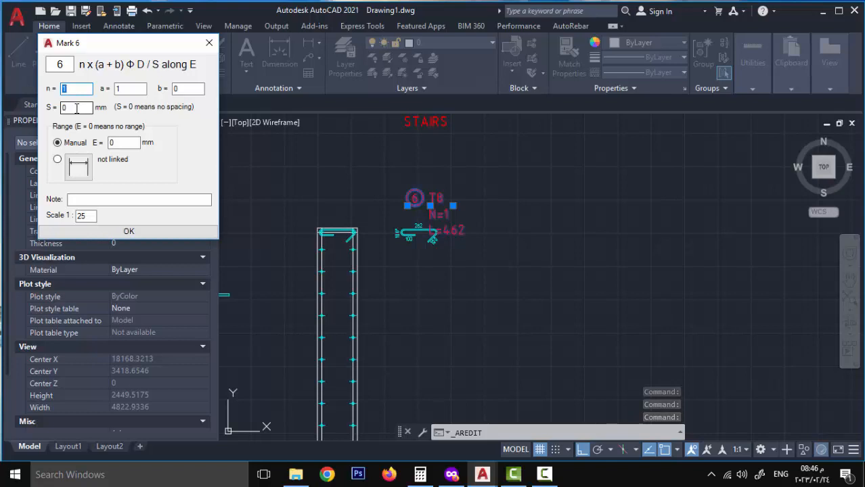
{"action": "key", "text": "Tab"}
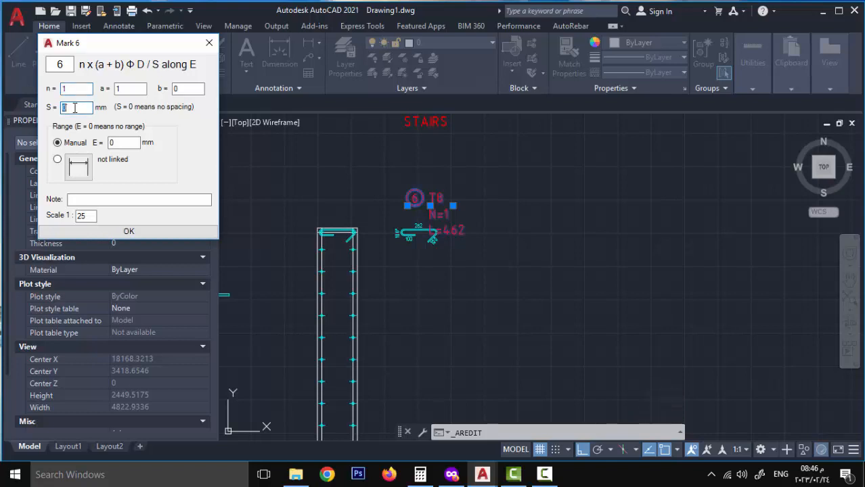
Step: Calculate 165 × 2 in Calculator, and set mark 6's spacing S to 330 mm
{"action": "left_click", "coordinate": [420, 475]}
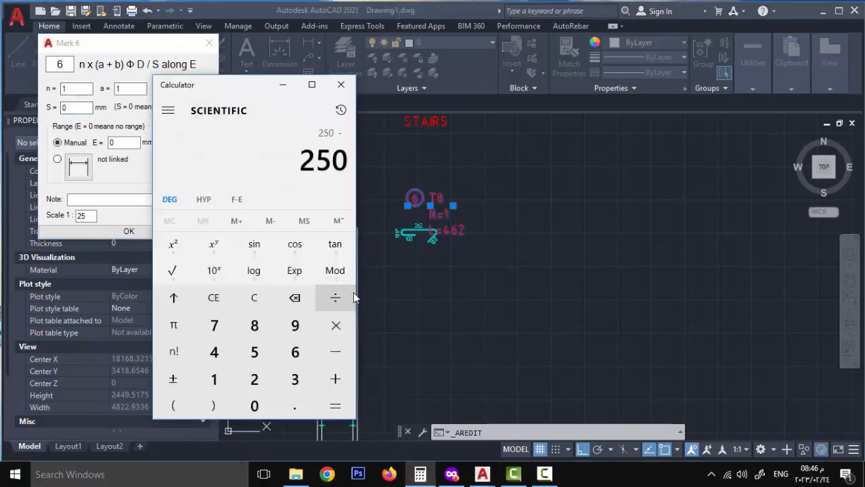
{"action": "key", "text": "Escape"}
{"action": "type", "text": "165"}
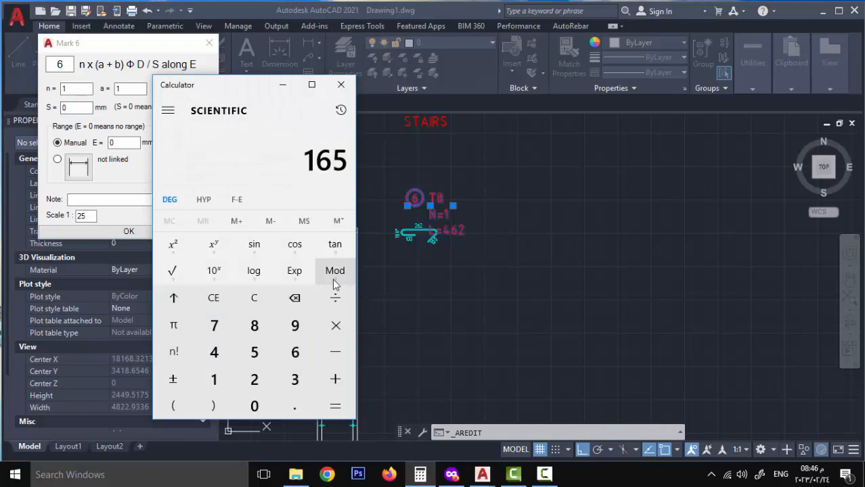
{"action": "type", "text": "*2"}
{"action": "key", "text": "Return"}
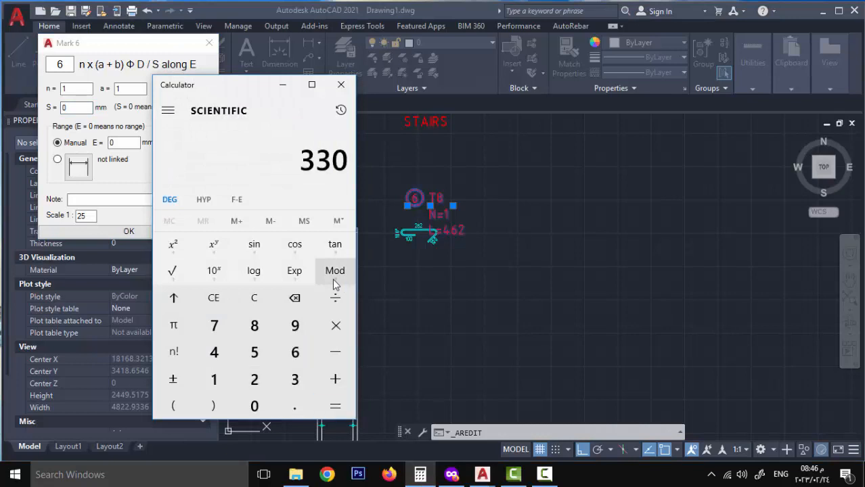
{"action": "left_click", "coordinate": [283, 87]}
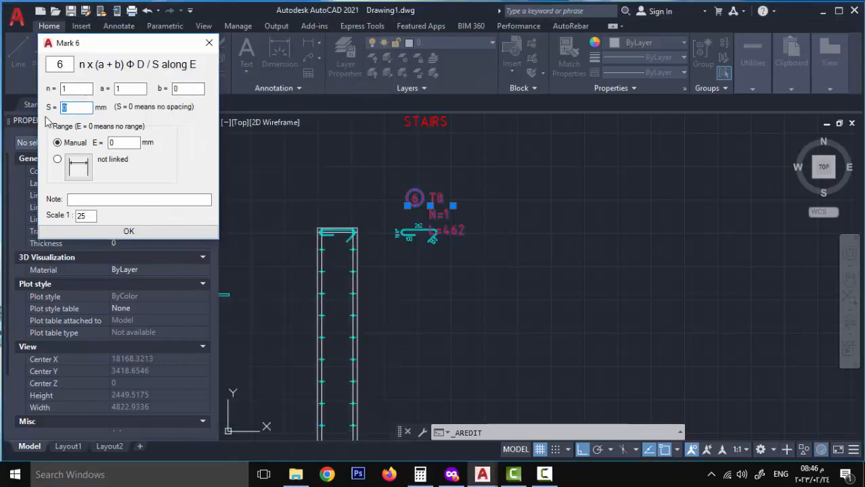
{"action": "type", "text": "33"}
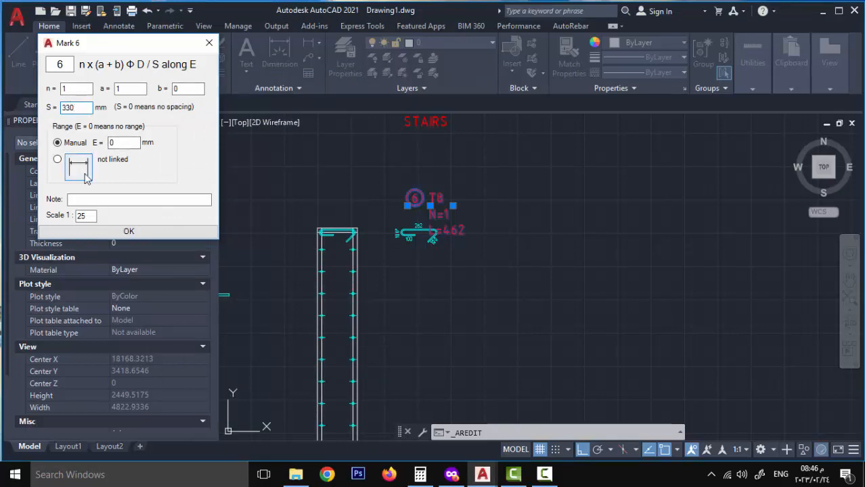
{"action": "left_click", "coordinate": [123, 201]}
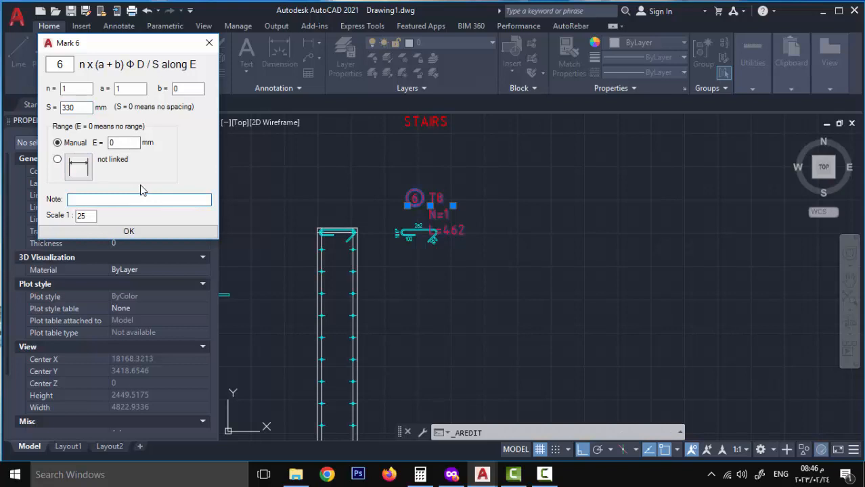
{"action": "left_click", "coordinate": [144, 229]}
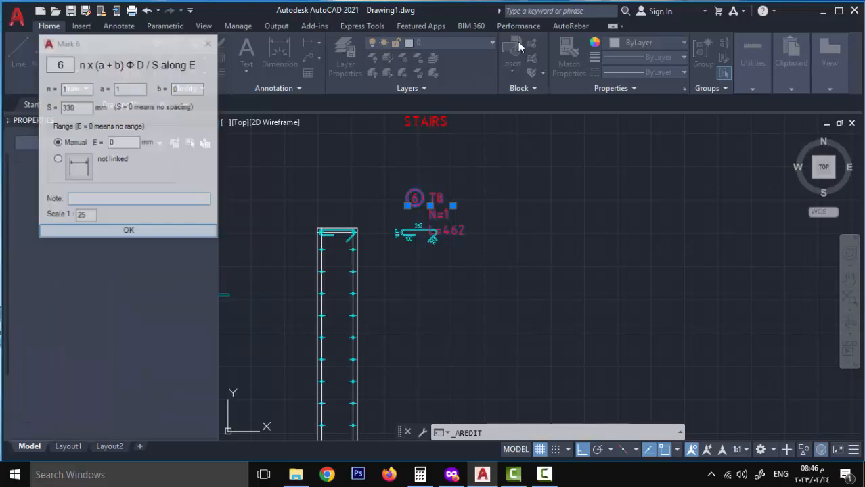
Step: Set mark 6's note to CROSSTIE
{"action": "left_click", "coordinate": [571, 26]}
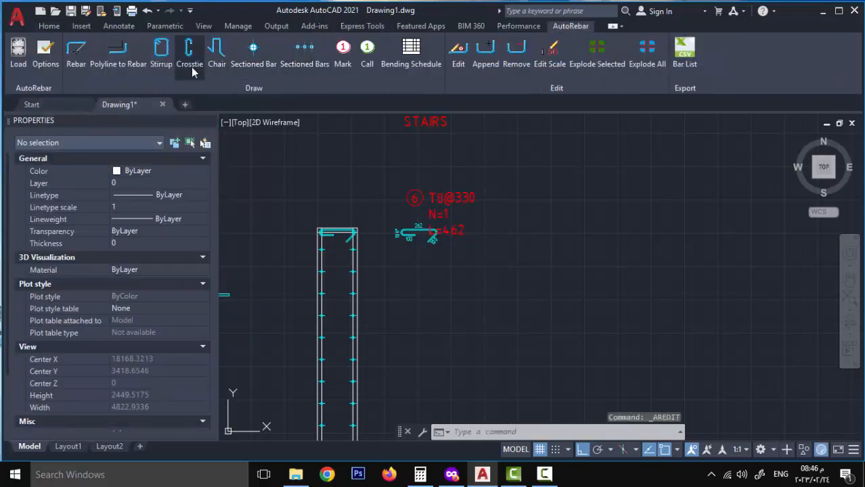
{"action": "double_click", "coordinate": [411, 197]}
{"action": "left_click", "coordinate": [196, 199]}
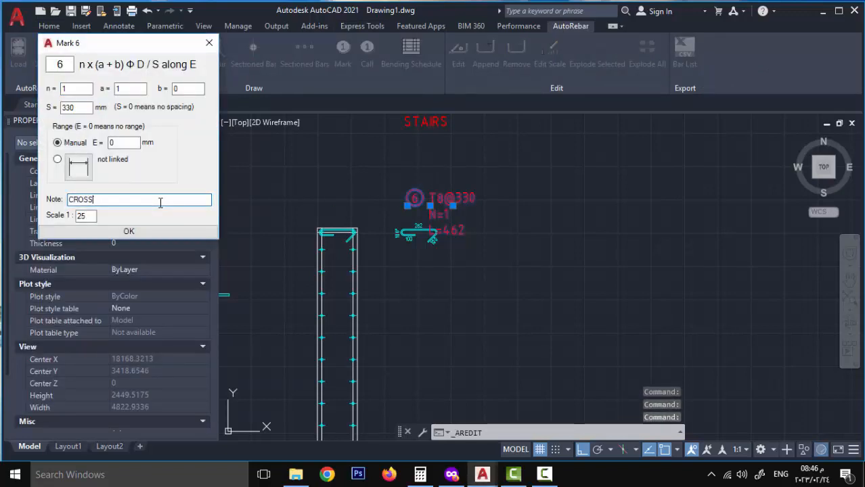
{"action": "type", "text": "CROSSTIE"}
{"action": "key", "text": "Return"}
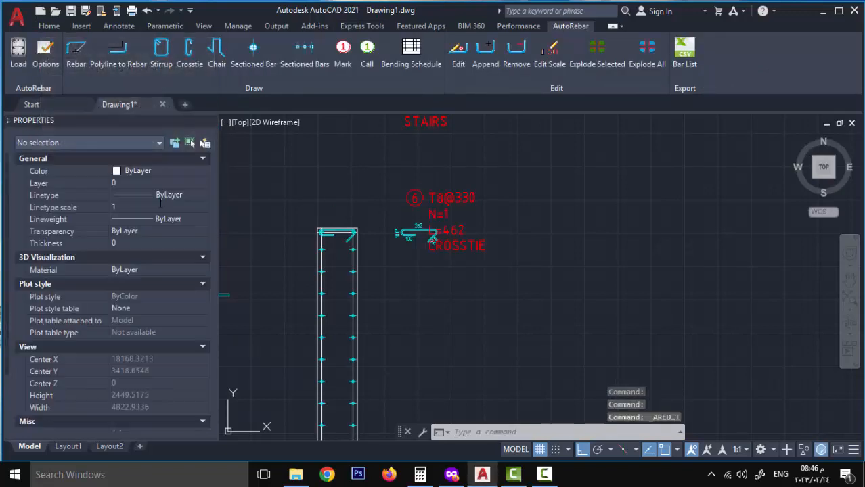
Step: Add a vertical linear dimension along the tall section's outer right edge, from its top corner to its bottom corner
{"action": "left_click", "coordinate": [49, 26]}
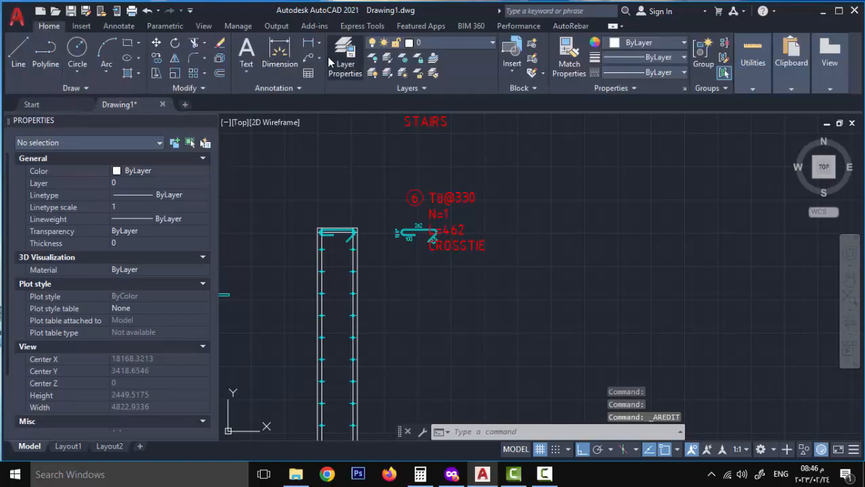
{"action": "left_click", "coordinate": [308, 43]}
{"action": "left_click", "coordinate": [358, 231]}
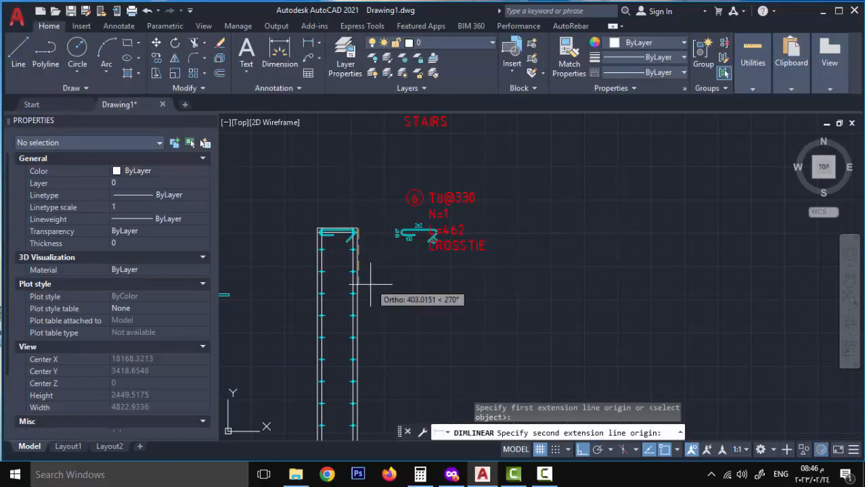
{"action": "key", "text": "Escape"}
{"action": "key", "text": "Return"}
{"action": "scroll", "coordinate": [368, 251], "scroll_direction": "up", "scroll_amount": 5}
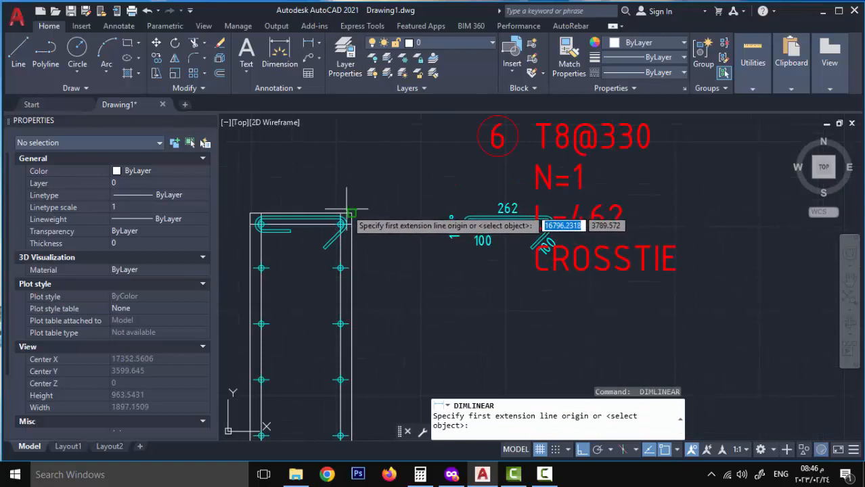
{"action": "scroll", "coordinate": [359, 228], "scroll_direction": "up", "scroll_amount": 5}
{"action": "left_click", "coordinate": [361, 226]}
{"action": "scroll", "coordinate": [376, 349], "scroll_direction": "down", "scroll_amount": 10}
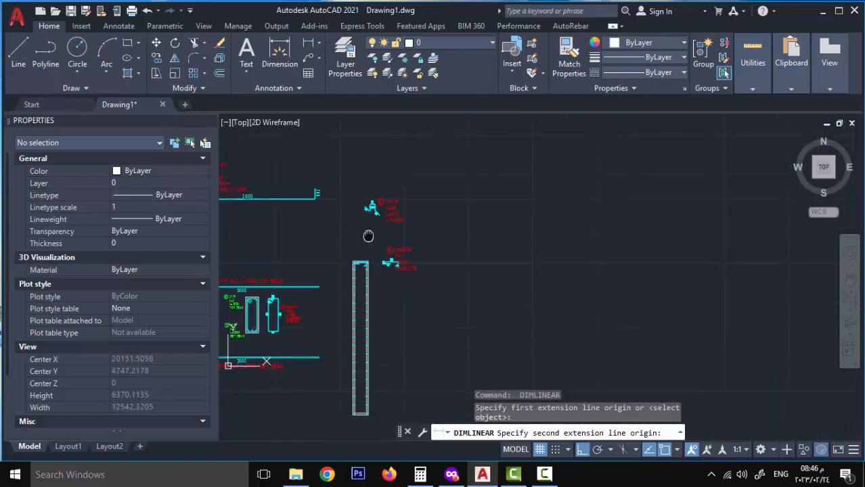
{"action": "scroll", "coordinate": [375, 350], "scroll_direction": "up", "scroll_amount": 8}
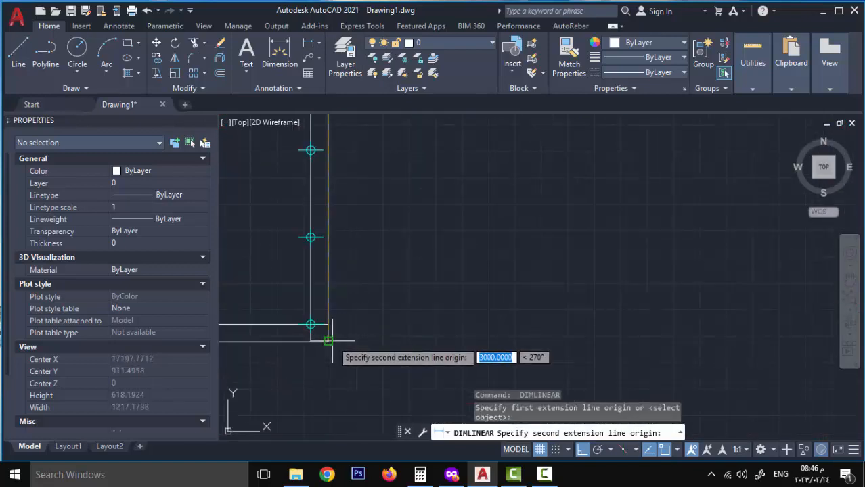
{"action": "left_click", "coordinate": [329, 326]}
{"action": "scroll", "coordinate": [350, 328], "scroll_direction": "down", "scroll_amount": 3}
{"action": "scroll", "coordinate": [357, 338], "scroll_direction": "down", "scroll_amount": 3}
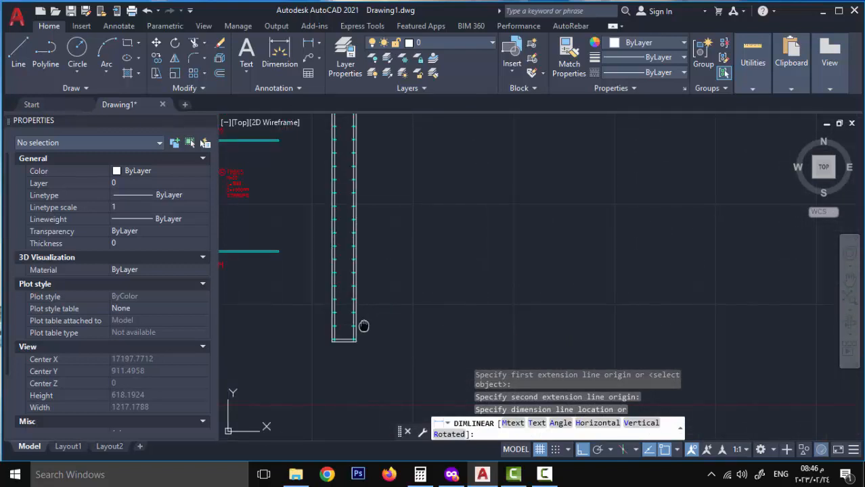
{"action": "left_click", "coordinate": [364, 332]}
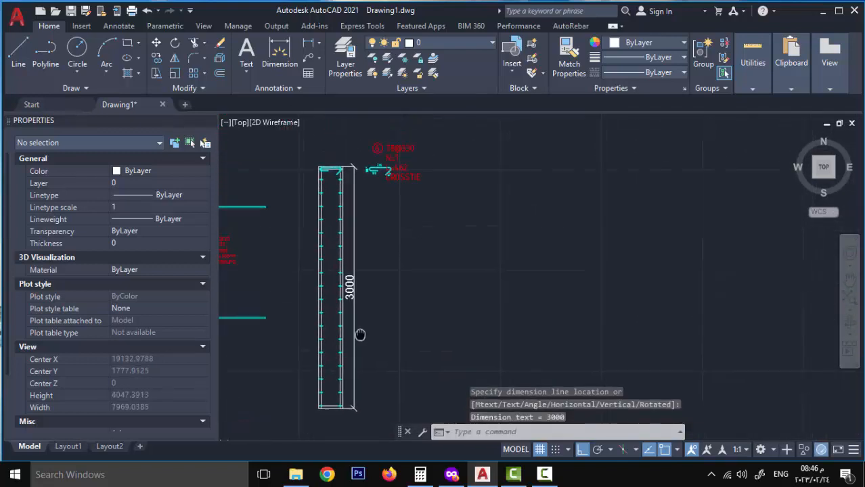
Step: Link mark 6's range to the vertical dimension beside the tall section
{"action": "scroll", "coordinate": [357, 274], "scroll_direction": "up", "scroll_amount": 4}
{"action": "scroll", "coordinate": [356, 274], "scroll_direction": "down", "scroll_amount": 3}
{"action": "scroll", "coordinate": [387, 241], "scroll_direction": "up", "scroll_amount": 3}
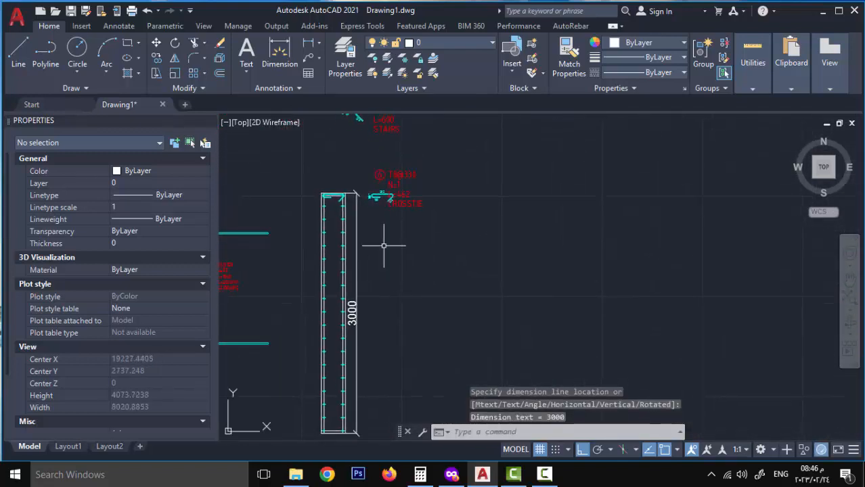
{"action": "middle_click_drag", "start_coordinate": [345, 336], "coordinate": [349, 312]}
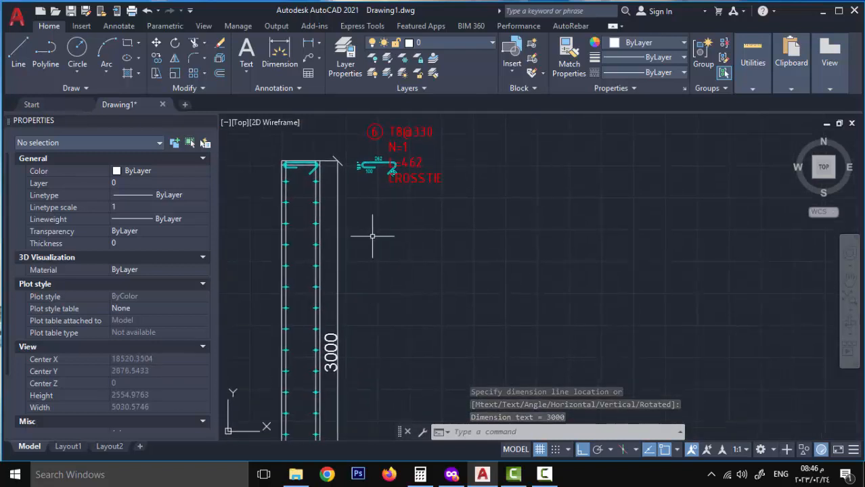
{"action": "double_click", "coordinate": [387, 133]}
{"action": "left_click", "coordinate": [79, 166]}
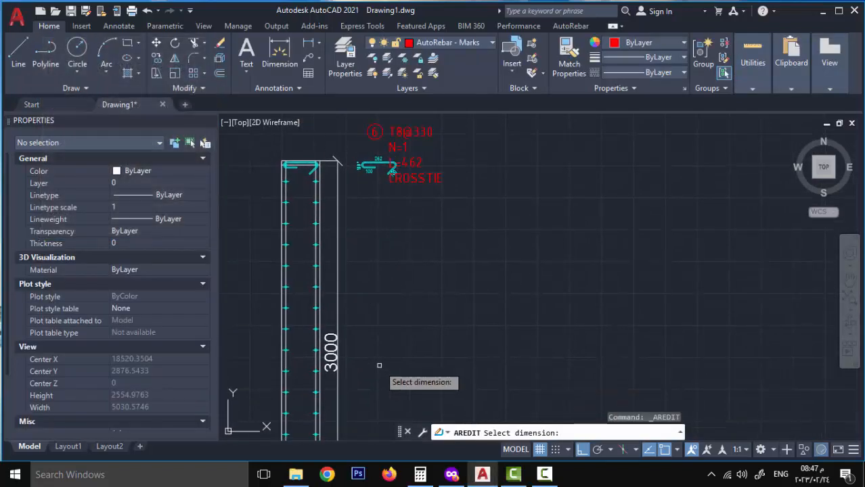
{"action": "left_click", "coordinate": [338, 344]}
{"action": "left_click", "coordinate": [189, 232]}
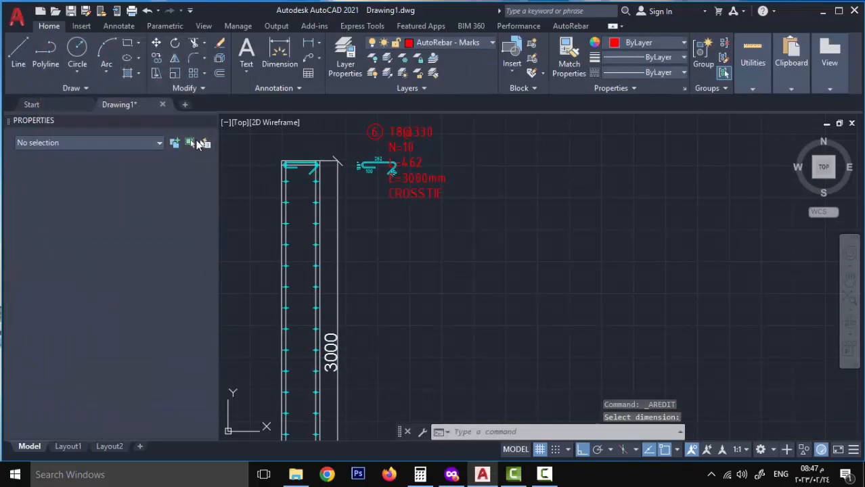
Step: Suppress the extension lines in the ISO-25 dimension style, and close the Dimension Style Manager
{"action": "left_click", "coordinate": [261, 88]}
{"action": "left_click", "coordinate": [185, 119]}
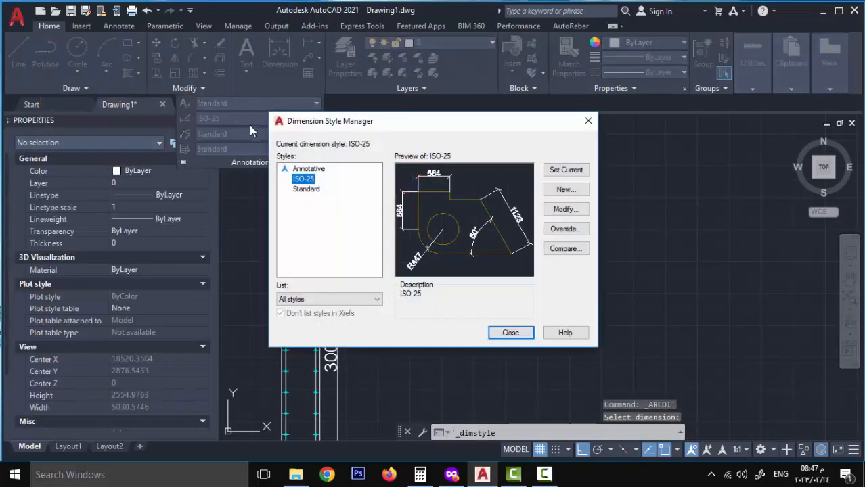
{"action": "left_click", "coordinate": [565, 210]}
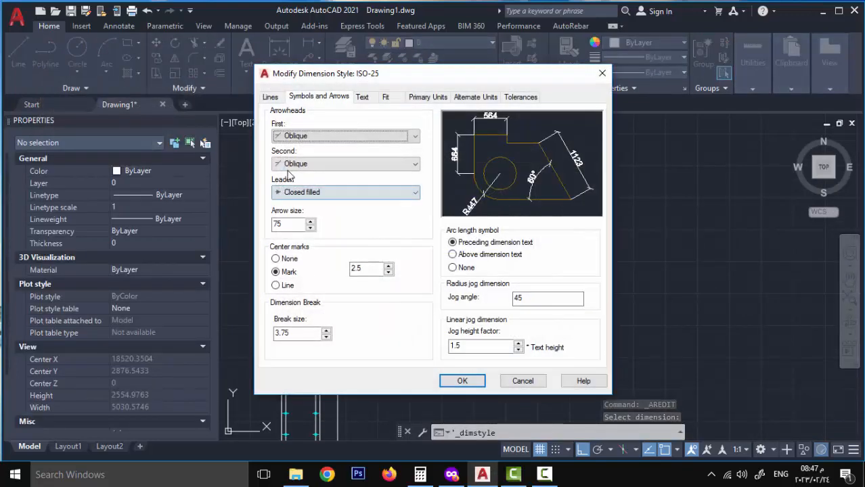
{"action": "left_click", "coordinate": [270, 98]}
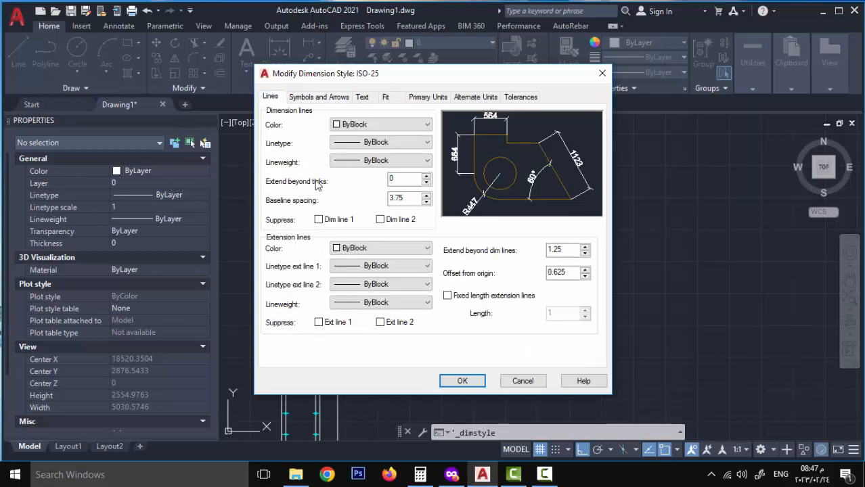
{"action": "left_click", "coordinate": [381, 322]}
{"action": "left_click", "coordinate": [463, 381]}
{"action": "left_click", "coordinate": [522, 334]}
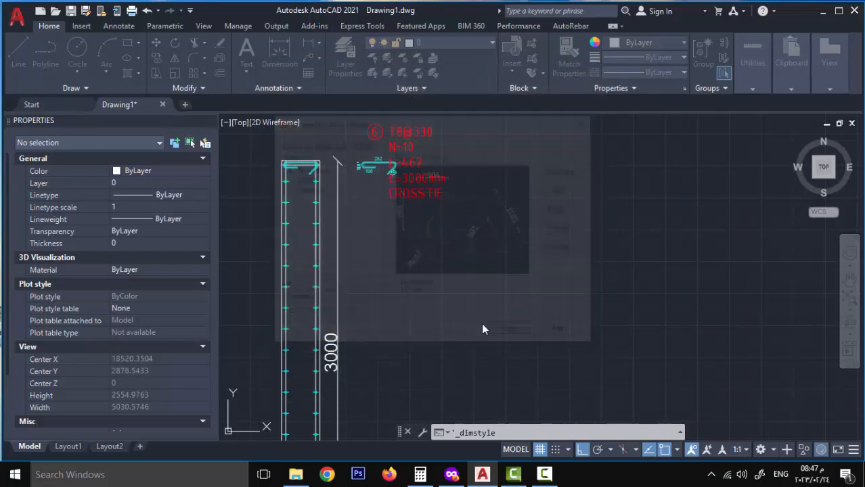
Step: Move mark 6's label straight down so it sits clear below the crosstie drawing
{"action": "middle_click_drag", "start_coordinate": [402, 284], "coordinate": [414, 286]}
{"action": "type", "text": "m"}
{"action": "key", "text": "space"}
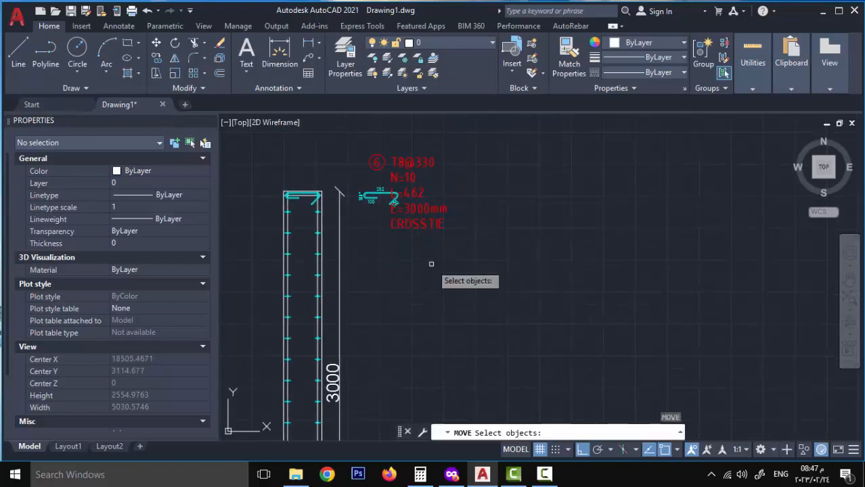
{"action": "left_click", "coordinate": [429, 261]}
{"action": "left_click", "coordinate": [414, 202]}
{"action": "key", "text": "space"}
{"action": "left_click", "coordinate": [418, 257]}
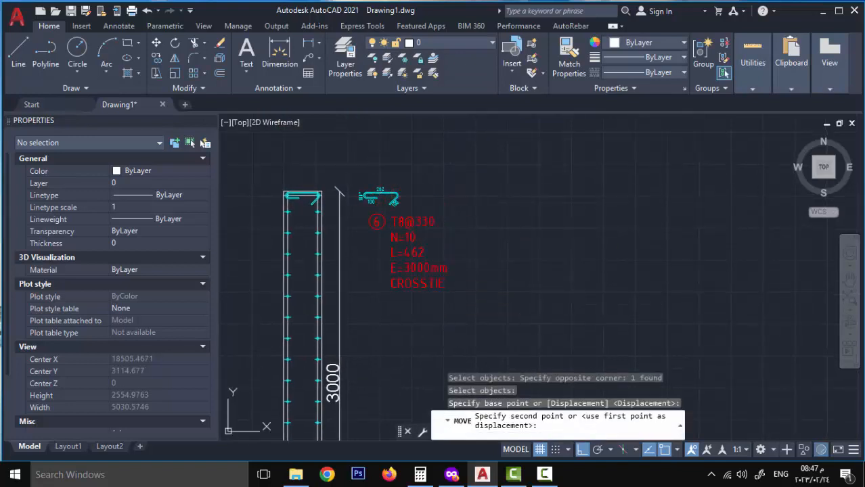
{"action": "left_click", "coordinate": [424, 316]}
Step: Change the scale of mark 6's label to 15
{"action": "left_click", "coordinate": [573, 27]}
{"action": "left_click", "coordinate": [549, 54]}
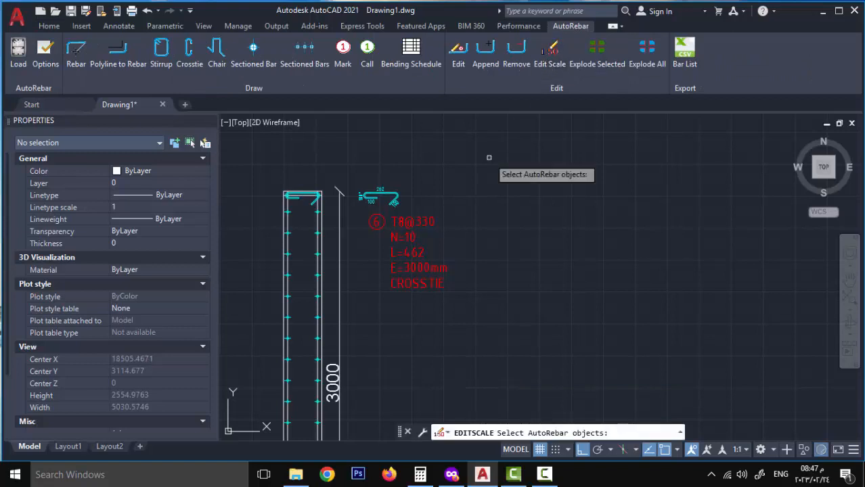
{"action": "left_click", "coordinate": [419, 215]}
{"action": "key", "text": "space"}
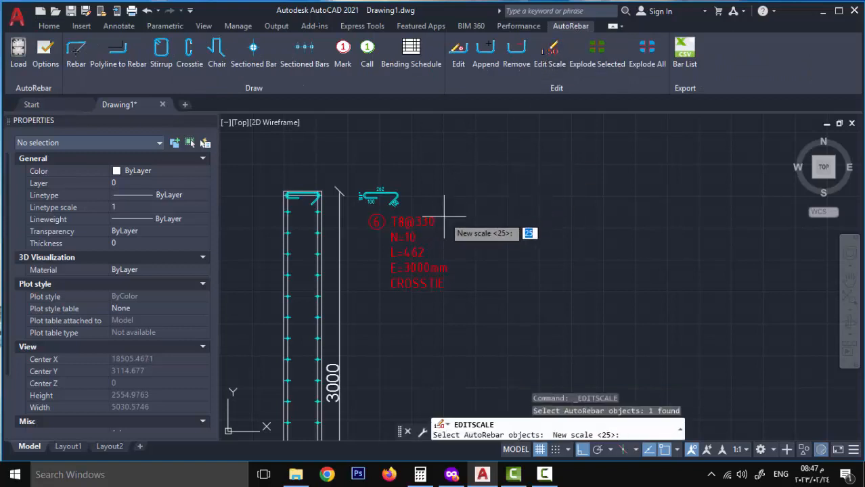
{"action": "type", "text": "15"}
{"action": "key", "text": "Return"}
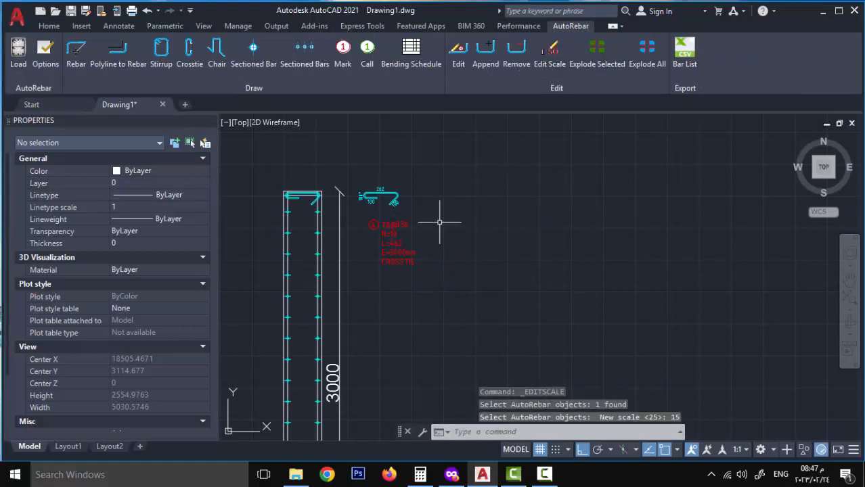
{"action": "scroll", "coordinate": [433, 227], "scroll_direction": "down", "scroll_amount": 4}
{"action": "scroll", "coordinate": [432, 228], "scroll_direction": "up", "scroll_amount": 4}
{"action": "scroll", "coordinate": [430, 230], "scroll_direction": "down", "scroll_amount": 4}
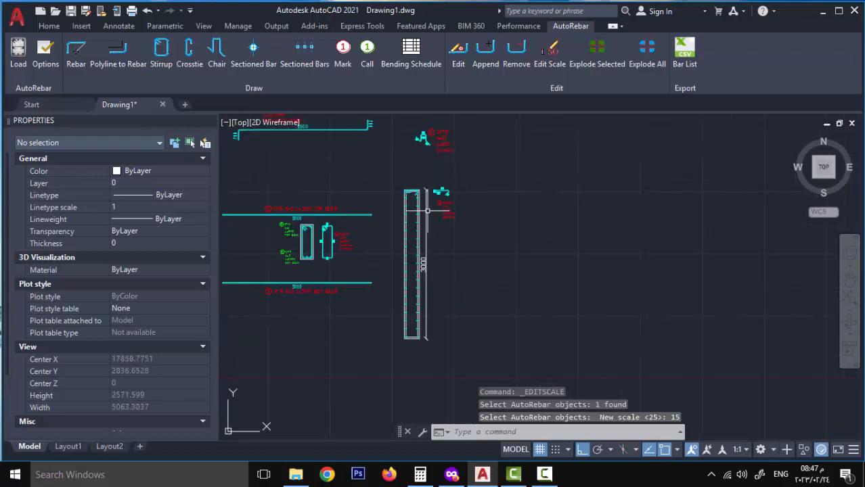
Step: Draw a 22 mm diameter rebar above the other details, with a 200 mm leg straight down and a 3800 mm run to the left
{"action": "mouse_move", "coordinate": [430, 230]}
{"action": "middle_mouse_down"}
{"action": "mouse_move", "coordinate": [425, 245]}
{"action": "mouse_move", "coordinate": [427, 223]}
{"action": "mouse_move", "coordinate": [447, 261]}
{"action": "mouse_move", "coordinate": [442, 322]}
{"action": "mouse_move", "coordinate": [501, 257]}
{"action": "middle_mouse_up"}
{"action": "scroll", "coordinate": [501, 257], "scroll_direction": "down", "scroll_amount": 4}
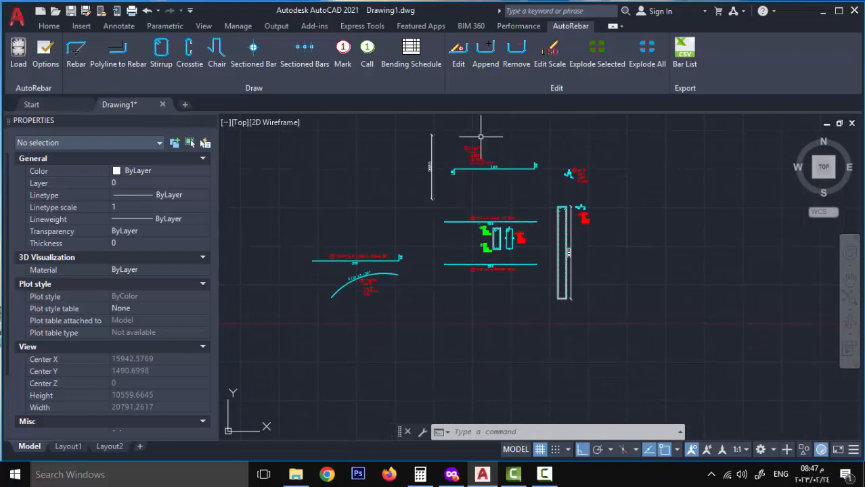
{"action": "middle_click_drag", "start_coordinate": [532, 158], "coordinate": [487, 194]}
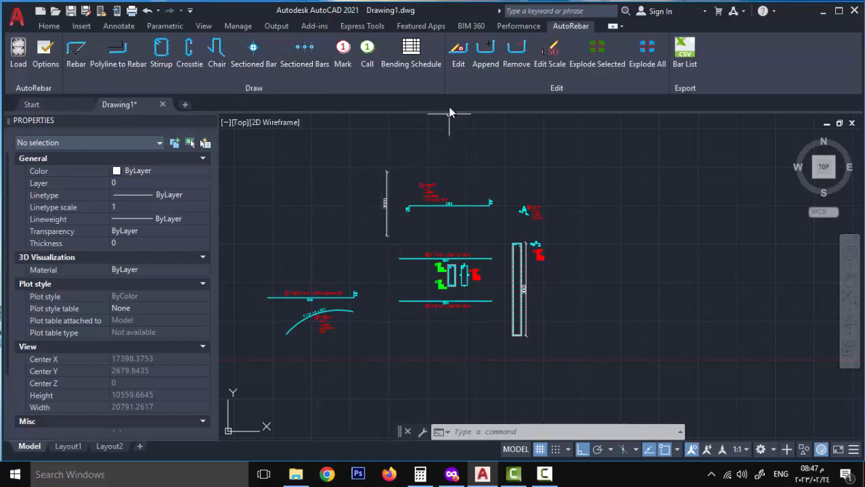
{"action": "middle_click_drag", "start_coordinate": [507, 174], "coordinate": [471, 213]}
{"action": "left_click", "coordinate": [74, 54]}
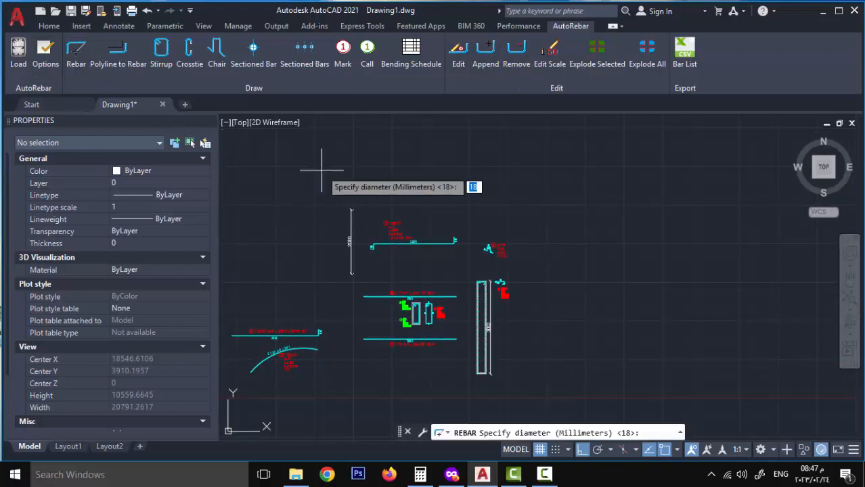
{"action": "middle_click_drag", "start_coordinate": [426, 181], "coordinate": [446, 209]}
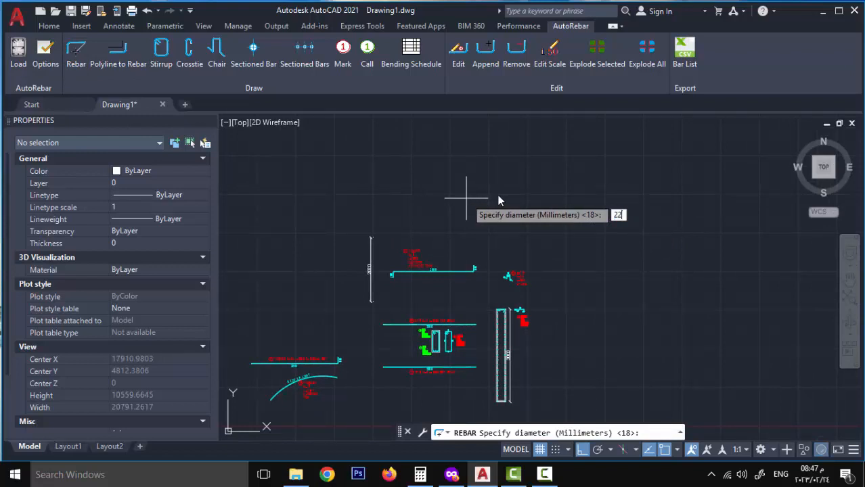
{"action": "key", "text": "Return"}
{"action": "middle_click_drag", "start_coordinate": [482, 193], "coordinate": [516, 197]}
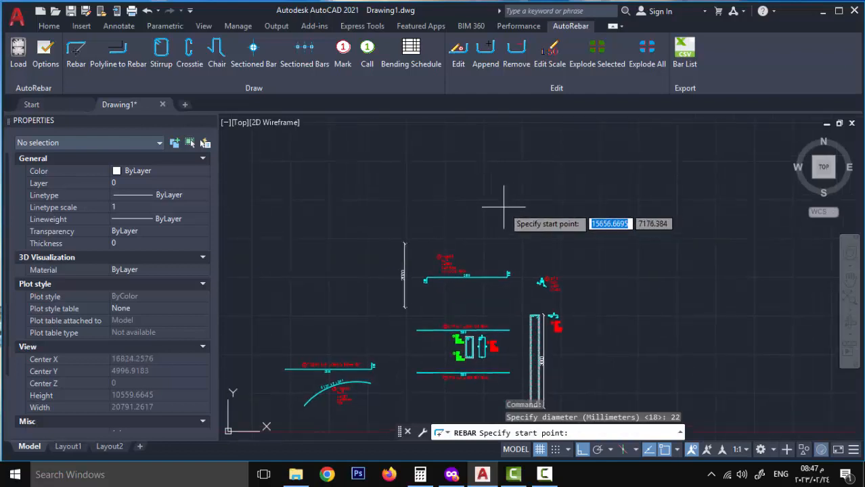
{"action": "left_click", "coordinate": [519, 166]}
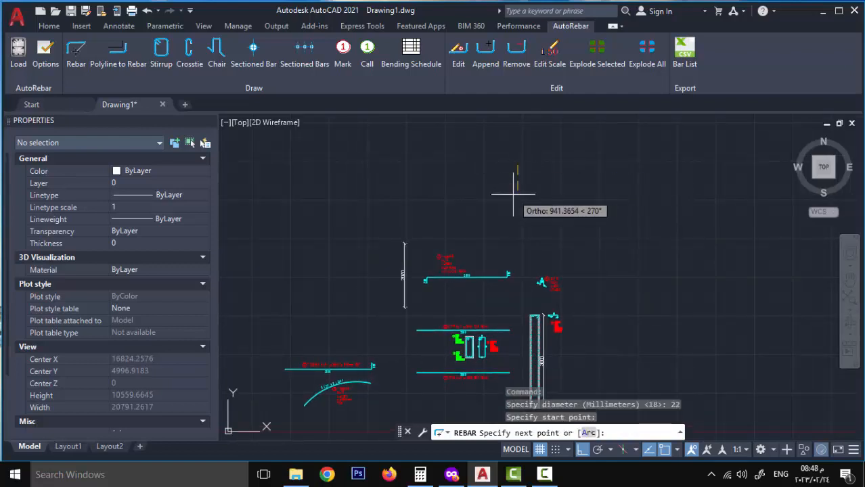
{"action": "type", "text": "200"}
{"action": "key", "text": "Return"}
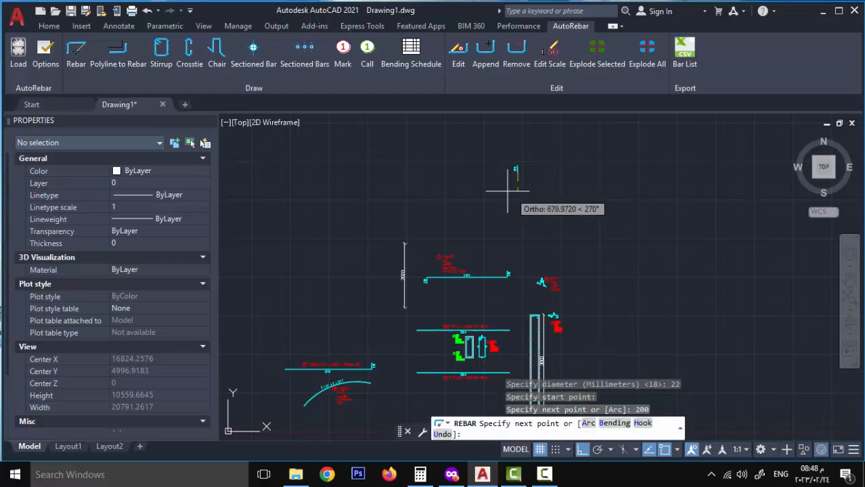
{"action": "type", "text": "3800"}
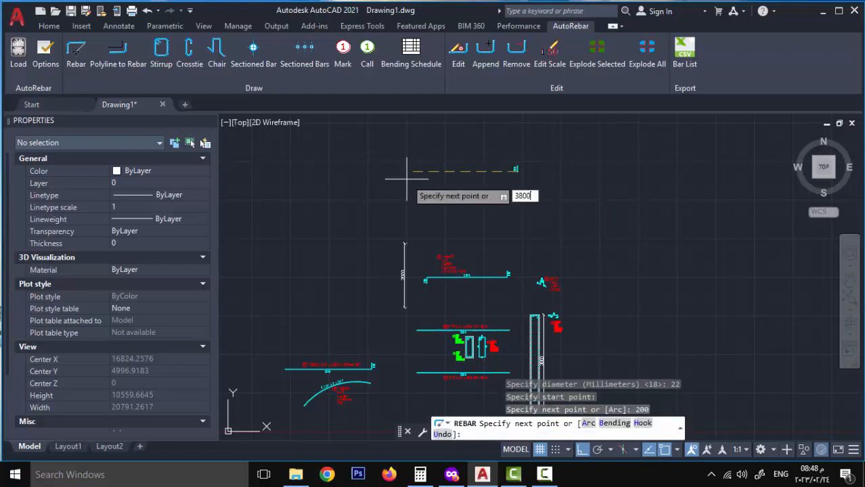
{"action": "key", "text": "Return"}
{"action": "middle_click_drag", "start_coordinate": [457, 184], "coordinate": [403, 231]}
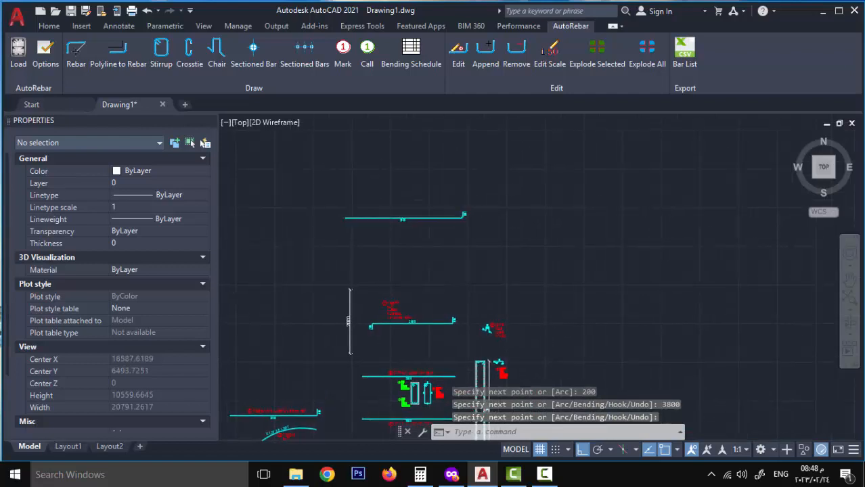
Step: Remove the 200 mm leg from the right end of the new 3800 mm rebar
{"action": "scroll", "coordinate": [437, 208], "scroll_direction": "up", "scroll_amount": 6}
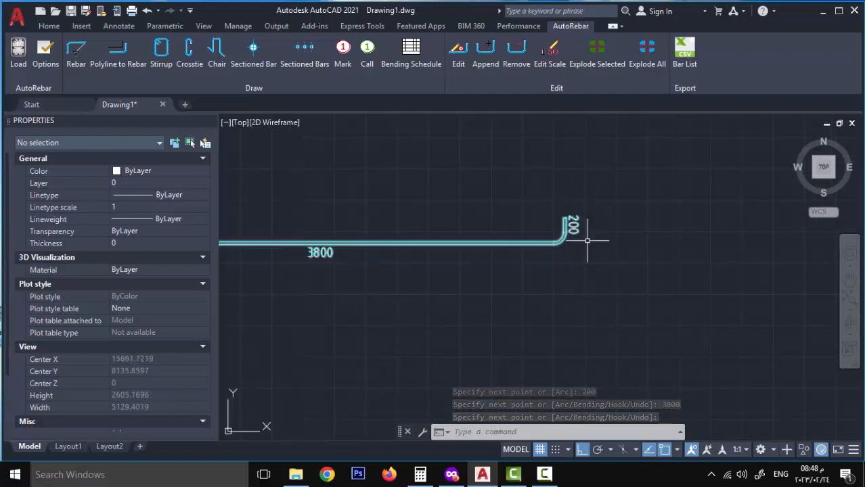
{"action": "middle_click_drag", "start_coordinate": [529, 176], "coordinate": [556, 172]}
{"action": "left_click", "coordinate": [516, 53]}
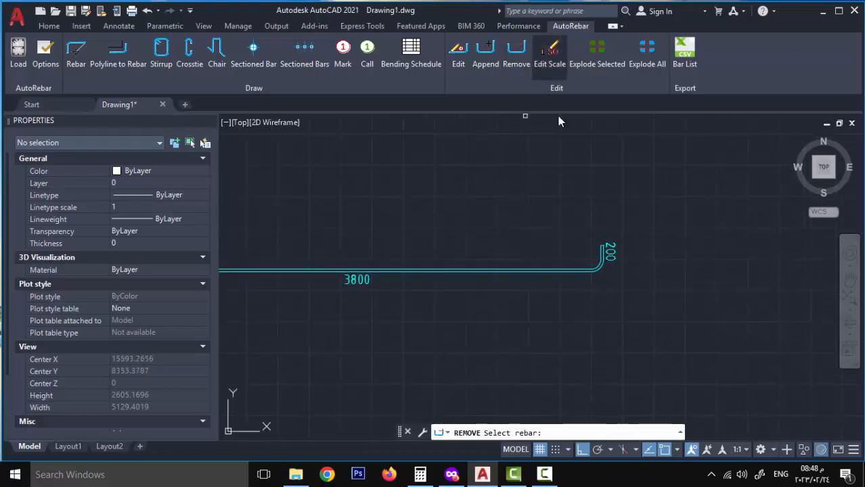
{"action": "left_click", "coordinate": [602, 247]}
{"action": "scroll", "coordinate": [462, 223], "scroll_direction": "down", "scroll_amount": 2}
{"action": "middle_click_drag", "start_coordinate": [463, 223], "coordinate": [508, 222]}
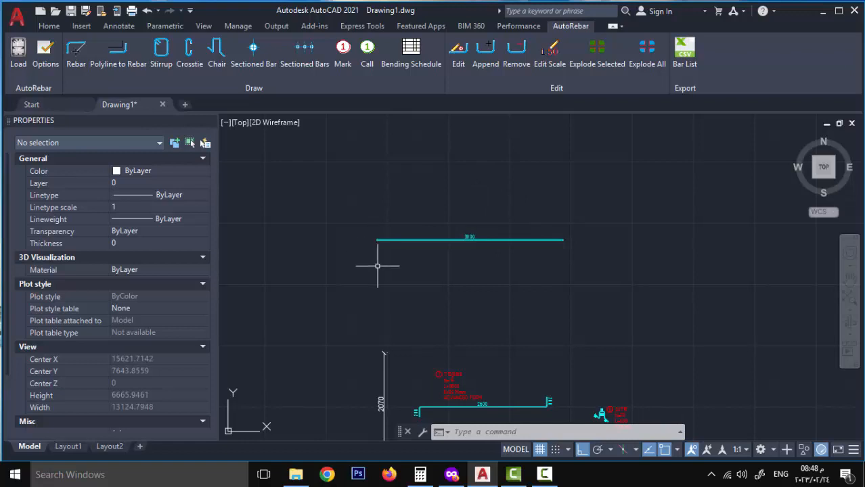
Step: Append a 200 mm leg pointing straight down to the left end of the 3800 mm rebar
{"action": "left_click", "coordinate": [484, 63]}
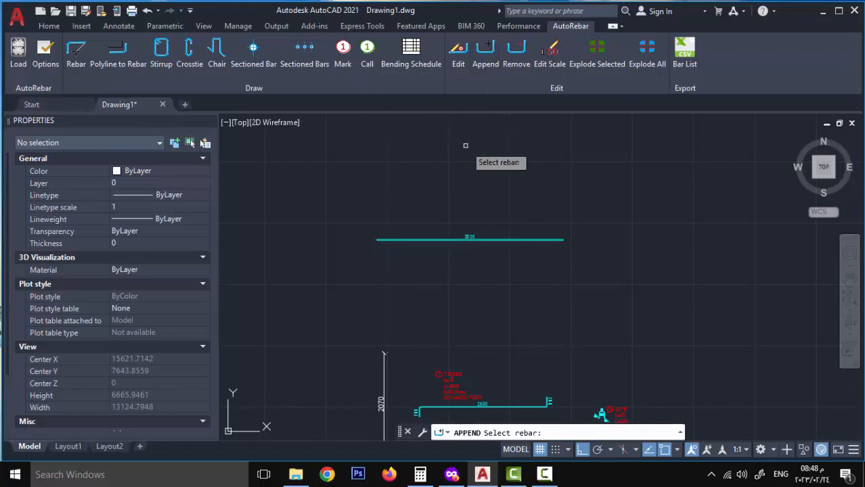
{"action": "left_click", "coordinate": [379, 239]}
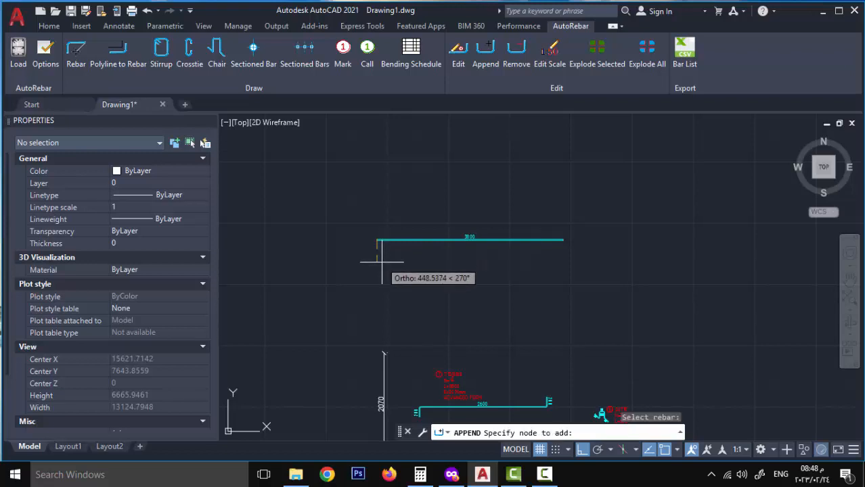
{"action": "type", "text": "2"}
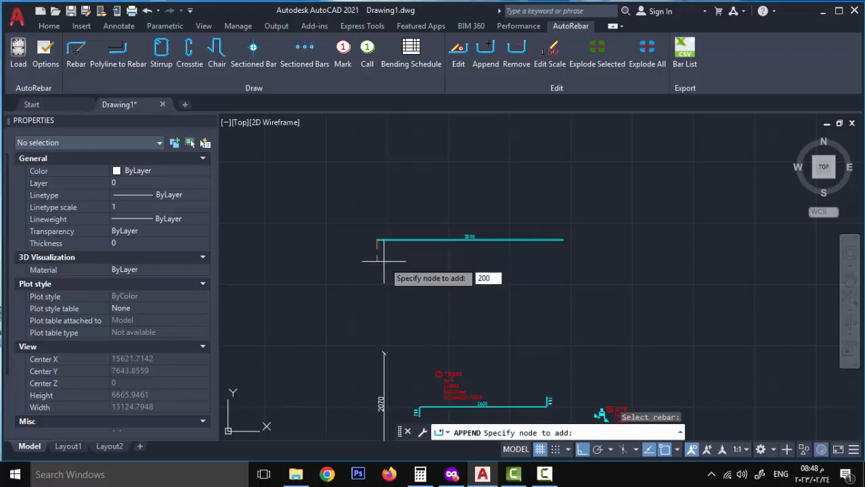
{"action": "type", "text": "00"}
{"action": "key", "text": "Return"}
{"action": "scroll", "coordinate": [386, 249], "scroll_direction": "up", "scroll_amount": 5}
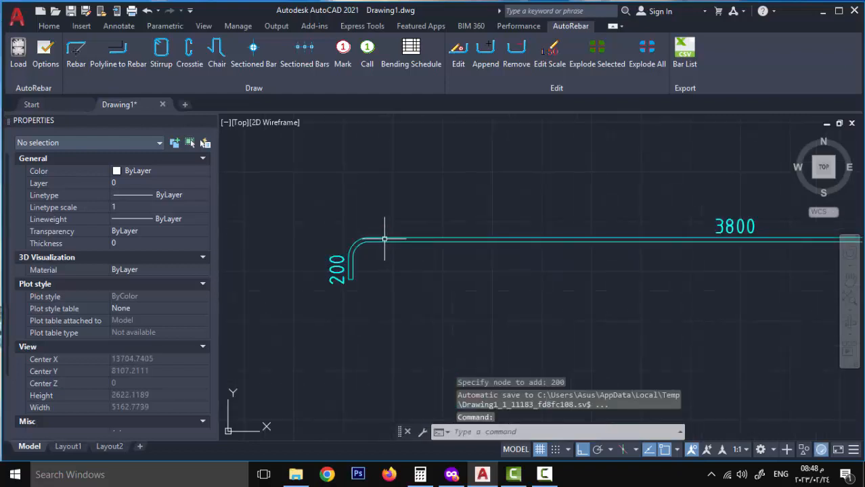
{"action": "scroll", "coordinate": [376, 268], "scroll_direction": "down", "scroll_amount": 2}
{"action": "scroll", "coordinate": [374, 270], "scroll_direction": "up", "scroll_amount": 2}
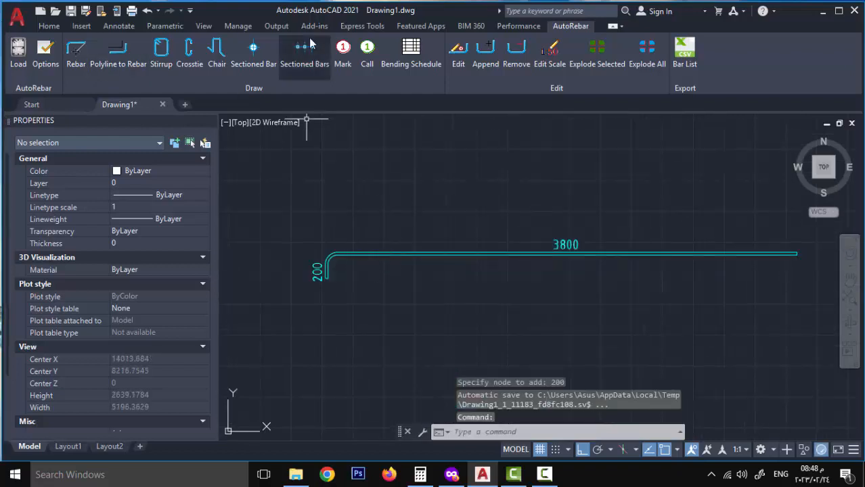
Step: Add a mark to the new rebar, placed horizontally just below its 3800 mm run
{"action": "left_click", "coordinate": [342, 51]}
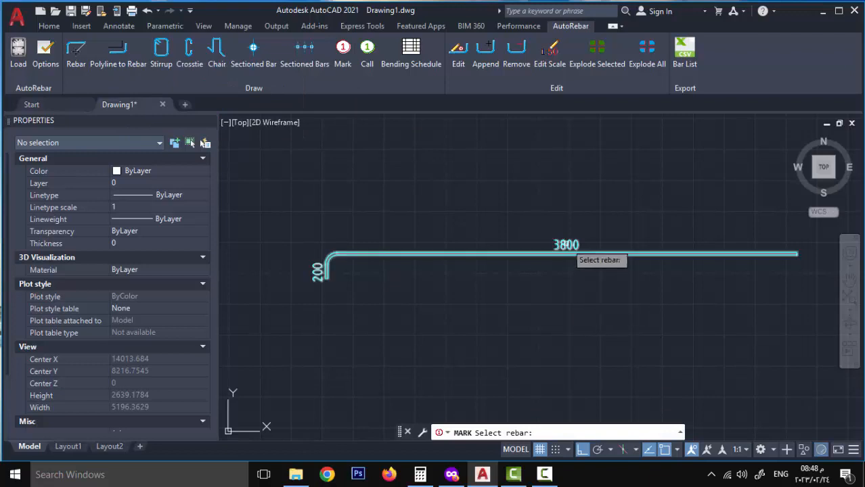
{"action": "left_click", "coordinate": [565, 253]}
{"action": "left_click", "coordinate": [455, 270]}
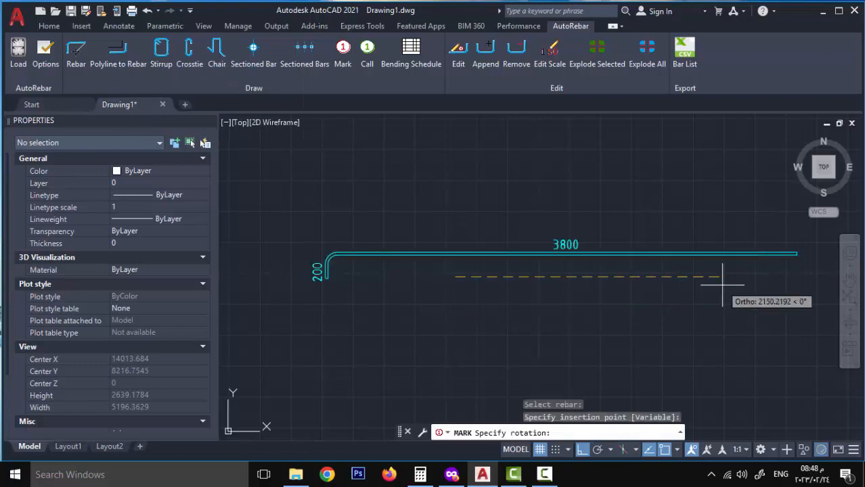
{"action": "left_click", "coordinate": [555, 271]}
{"action": "left_click", "coordinate": [525, 264]}
{"action": "left_click", "coordinate": [523, 269]}
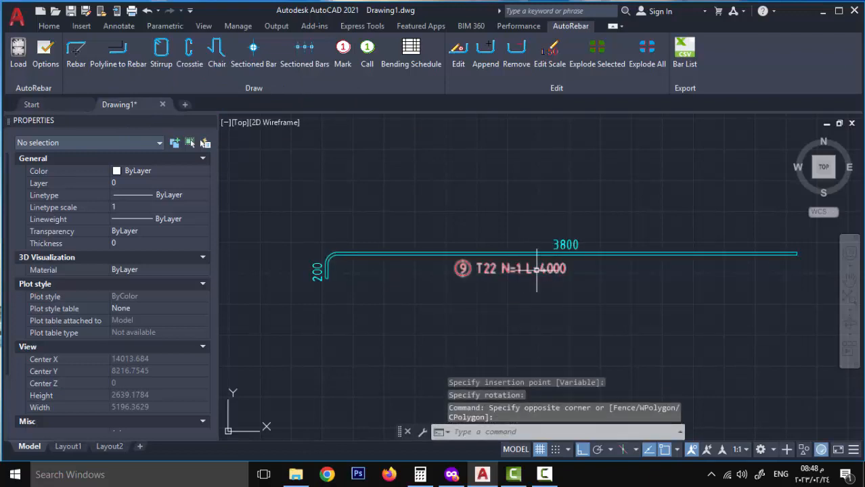
Step: Set mark 9's spacing to 125 mm, its manual range to 12000 mm and its note to TOP
{"action": "double_click", "coordinate": [538, 274]}
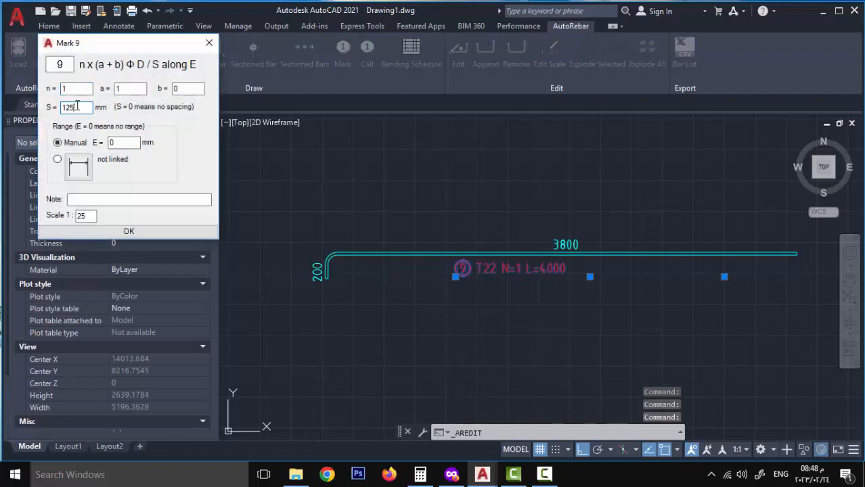
{"action": "double_click", "coordinate": [124, 142]}
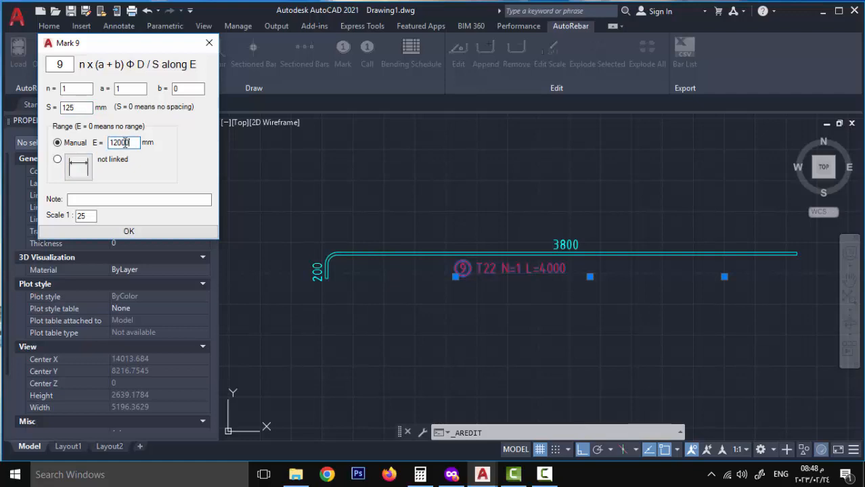
{"action": "left_click", "coordinate": [138, 199]}
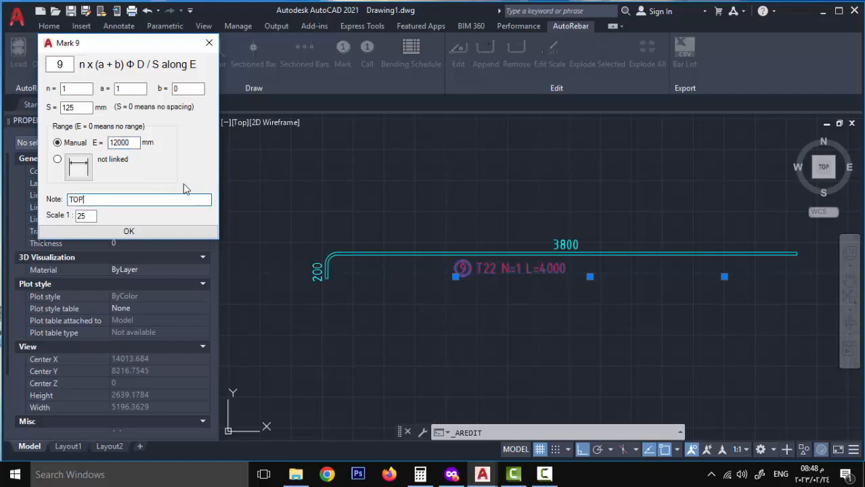
{"action": "key", "text": "Return"}
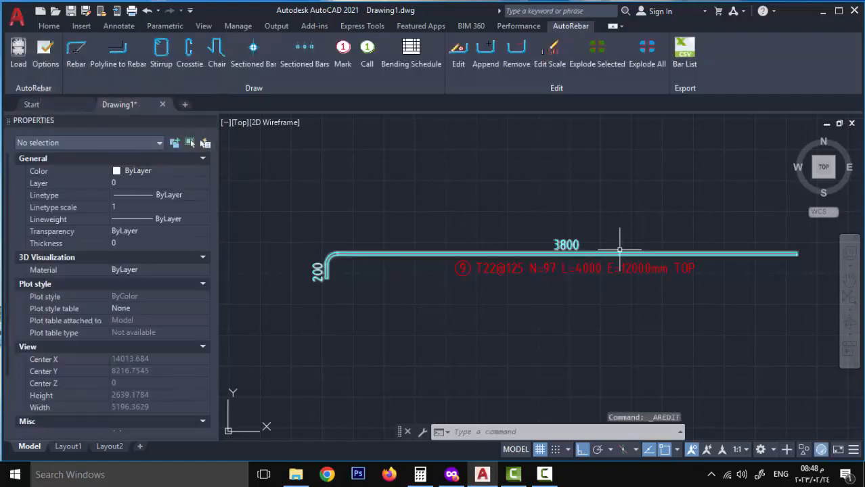
Step: Insert the bending schedule in the empty area to the right of all the rebar drawings and examine its first rows
{"action": "scroll", "coordinate": [574, 201], "scroll_direction": "down", "scroll_amount": 3}
{"action": "middle_click_drag", "start_coordinate": [569, 183], "coordinate": [538, 199]}
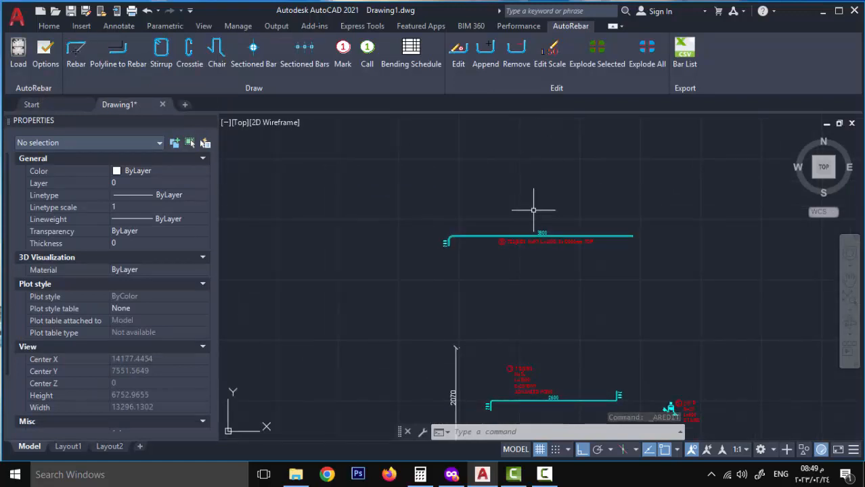
{"action": "scroll", "coordinate": [534, 205], "scroll_direction": "down", "scroll_amount": 3}
{"action": "middle_click_drag", "start_coordinate": [555, 248], "coordinate": [466, 243]}
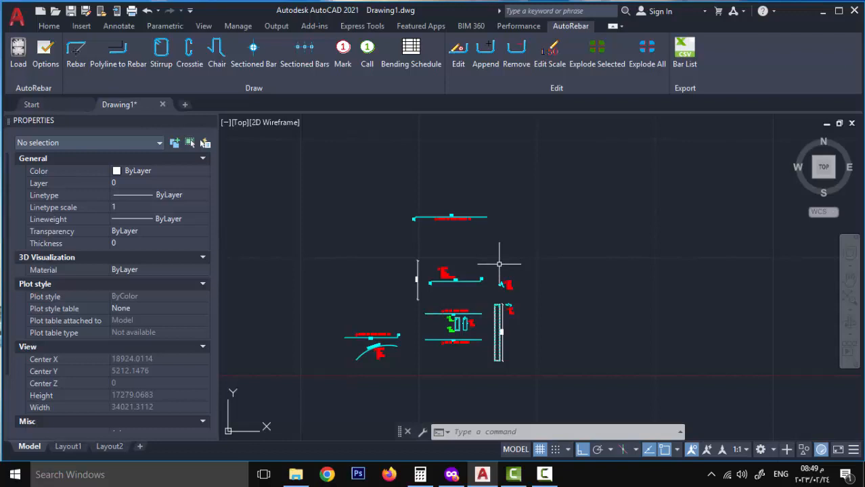
{"action": "mouse_move", "coordinate": [484, 255]}
{"action": "middle_mouse_down"}
{"action": "mouse_move", "coordinate": [463, 251]}
{"action": "mouse_move", "coordinate": [490, 226]}
{"action": "middle_mouse_up"}
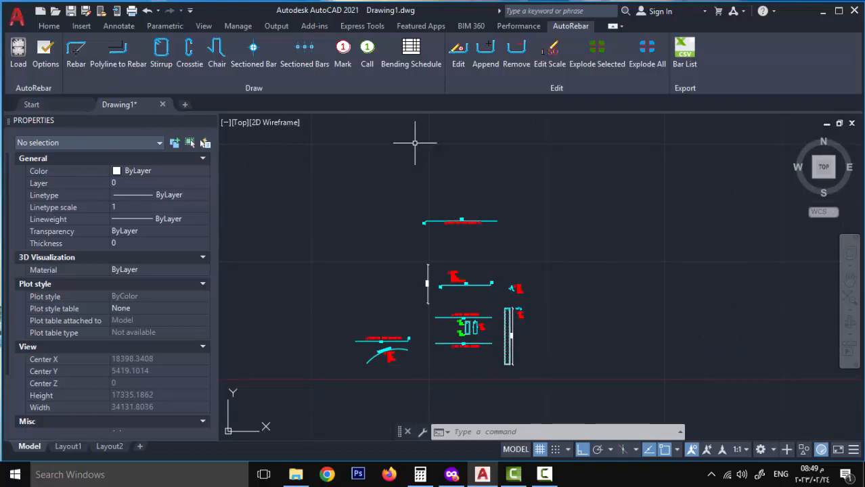
{"action": "left_click", "coordinate": [412, 62]}
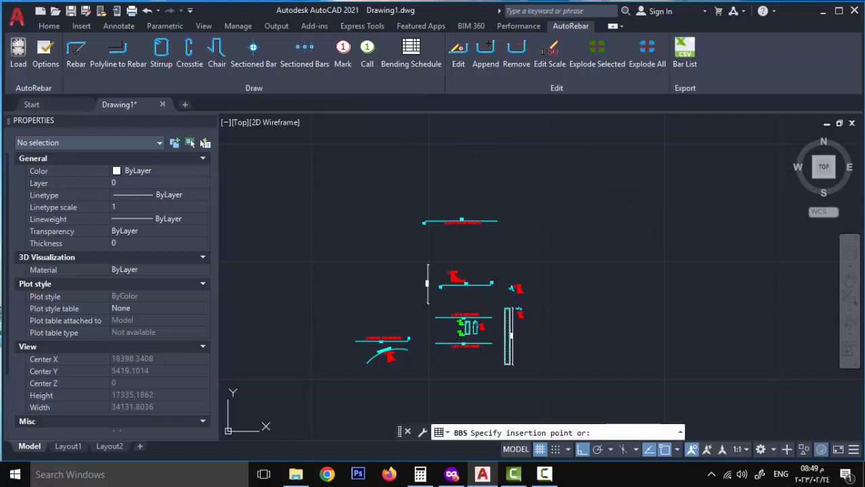
{"action": "left_click", "coordinate": [575, 198]}
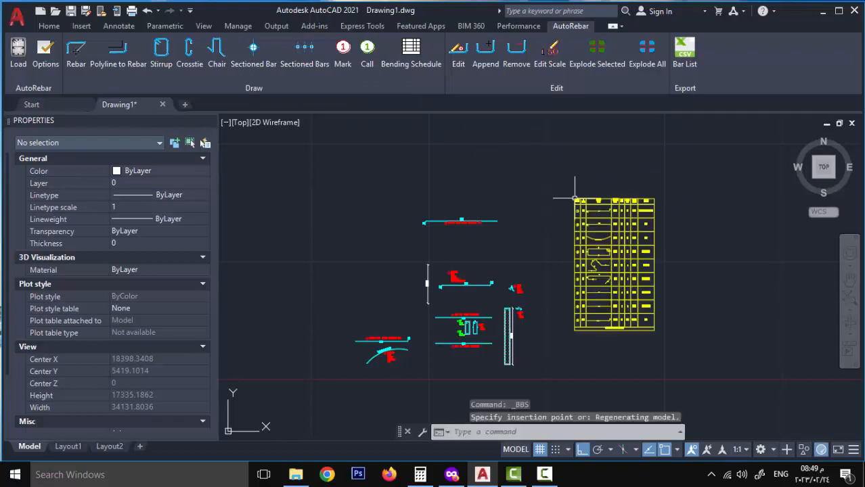
{"action": "scroll", "coordinate": [625, 196], "scroll_direction": "up", "scroll_amount": 5}
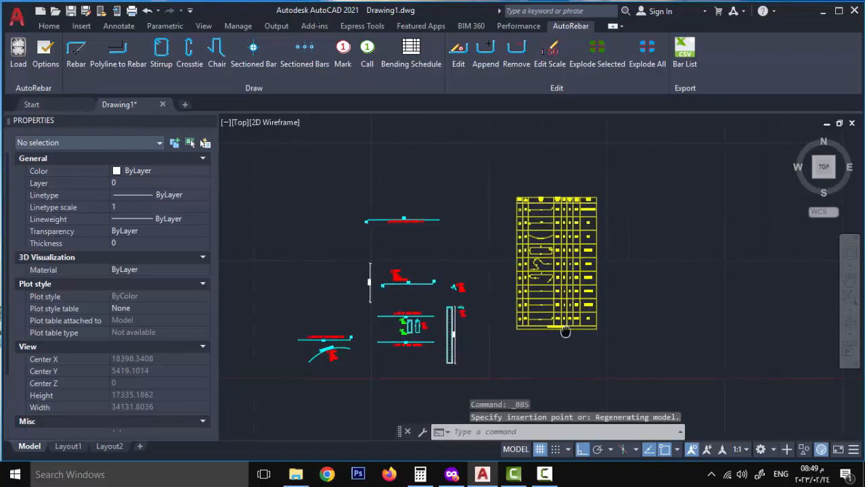
{"action": "mouse_move", "coordinate": [558, 254]}
{"action": "middle_mouse_down"}
{"action": "mouse_move", "coordinate": [485, 193]}
{"action": "mouse_move", "coordinate": [486, 182]}
{"action": "middle_mouse_up"}
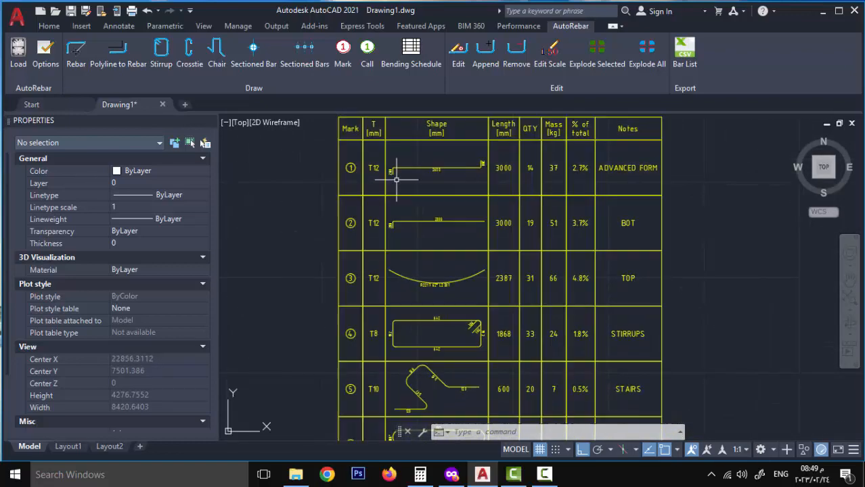
Step: Examine the bending schedule rows from mark 1 down to mark 9
{"action": "middle_click_drag", "start_coordinate": [366, 178], "coordinate": [369, 186]}
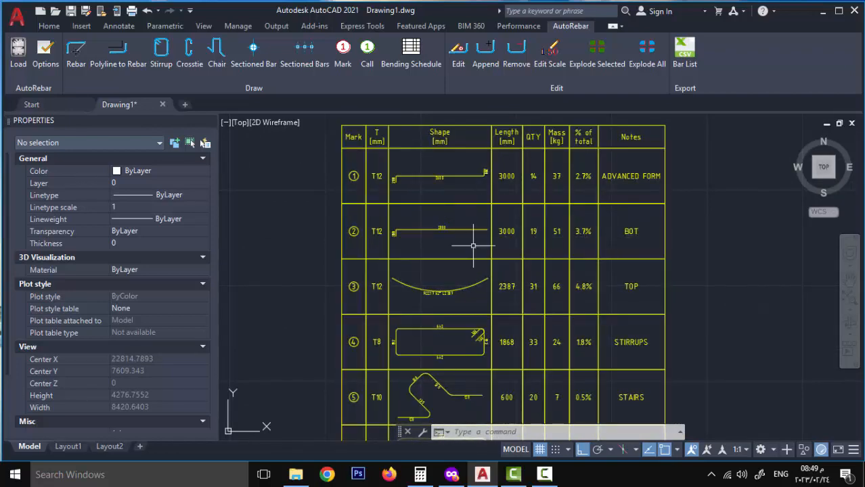
{"action": "middle_click_drag", "start_coordinate": [473, 245], "coordinate": [459, 190]}
{"action": "middle_click_drag", "start_coordinate": [429, 281], "coordinate": [426, 203]}
{"action": "scroll", "coordinate": [466, 237], "scroll_direction": "down", "scroll_amount": 2}
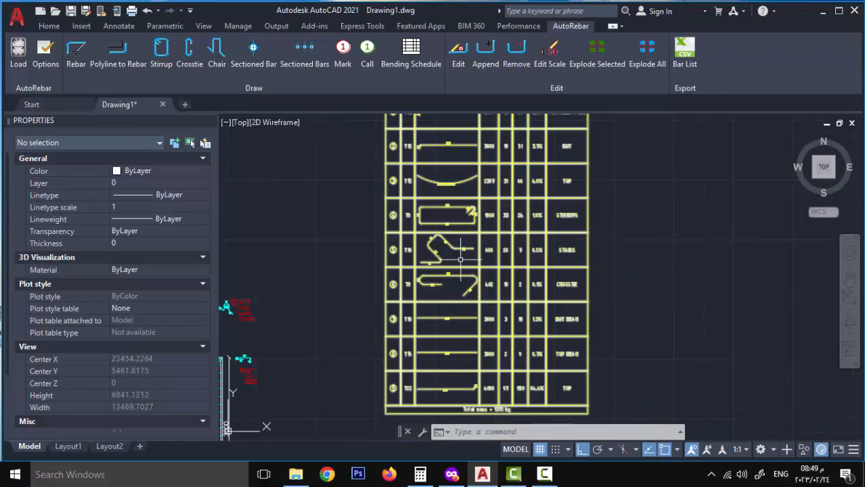
{"action": "middle_click_drag", "start_coordinate": [460, 259], "coordinate": [434, 198]}
{"action": "scroll", "coordinate": [437, 310], "scroll_direction": "up", "scroll_amount": 4}
{"action": "middle_click_drag", "start_coordinate": [510, 305], "coordinate": [473, 346]}
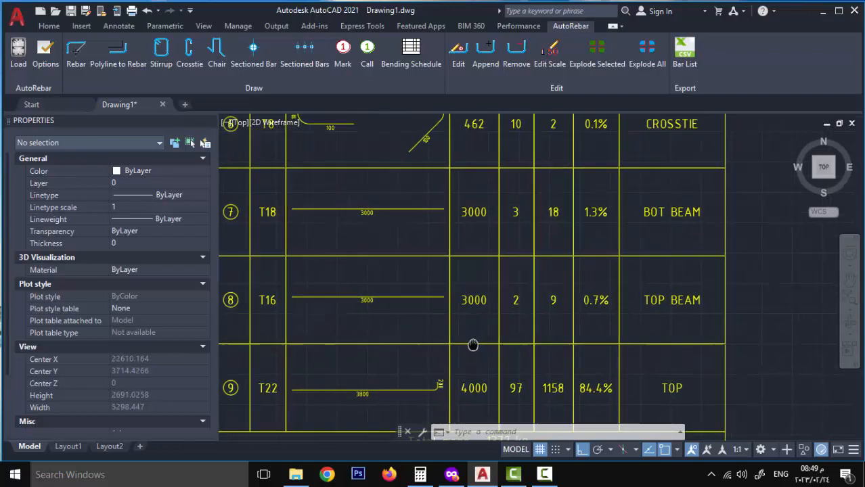
{"action": "scroll", "coordinate": [492, 254], "scroll_direction": "down", "scroll_amount": 4}
{"action": "middle_click_drag", "start_coordinate": [492, 253], "coordinate": [480, 284]}
Step: Examine the bending schedule's QTY, Mass, % of total and Notes columns and its total mass row
{"action": "scroll", "coordinate": [490, 179], "scroll_direction": "up", "scroll_amount": 4}
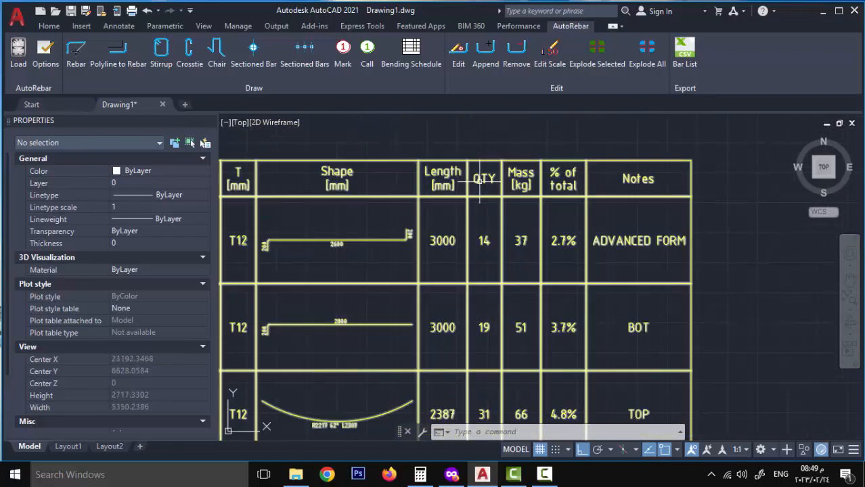
{"action": "mouse_move", "coordinate": [498, 241]}
{"action": "middle_mouse_down"}
{"action": "mouse_move", "coordinate": [491, 188]}
{"action": "mouse_move", "coordinate": [457, 223]}
{"action": "middle_mouse_up"}
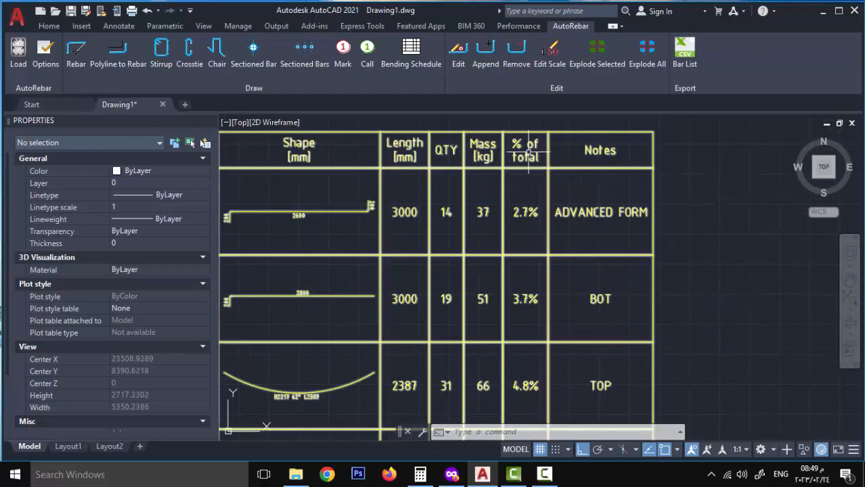
{"action": "scroll", "coordinate": [522, 213], "scroll_direction": "down", "scroll_amount": 2}
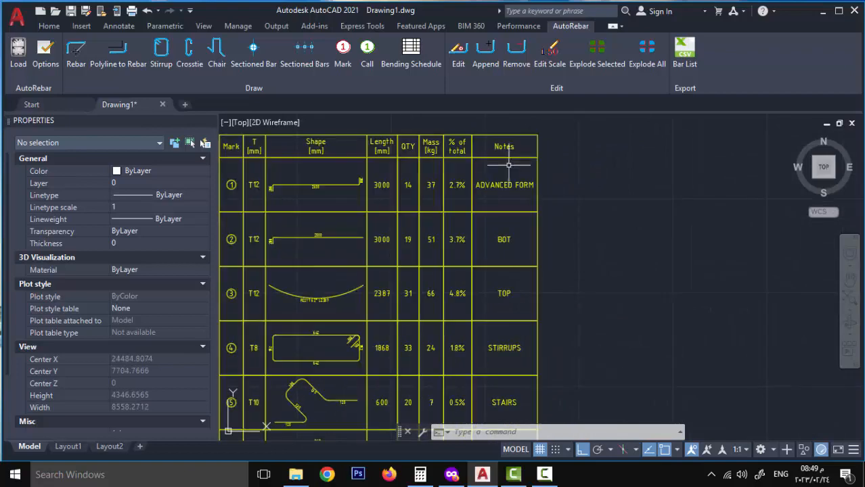
{"action": "scroll", "coordinate": [507, 316], "scroll_direction": "down", "scroll_amount": 4}
{"action": "middle_click_drag", "start_coordinate": [508, 316], "coordinate": [508, 212]}
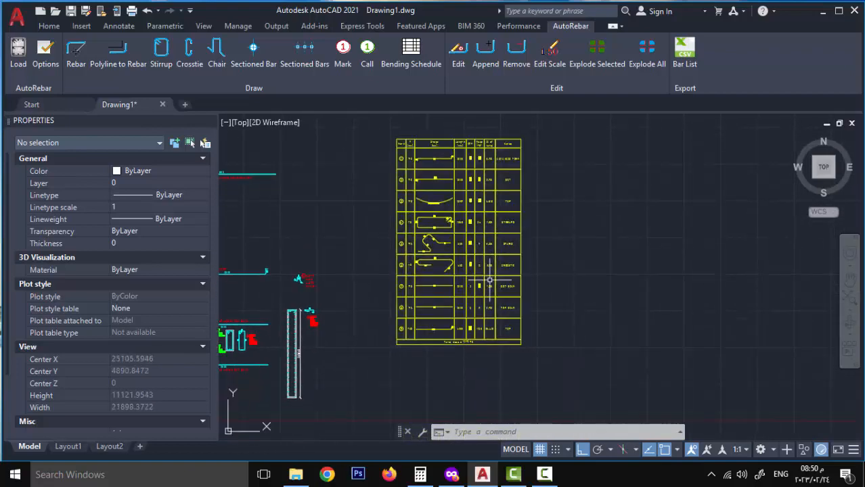
{"action": "scroll", "coordinate": [492, 282], "scroll_direction": "up", "scroll_amount": 2}
{"action": "scroll", "coordinate": [420, 291], "scroll_direction": "up", "scroll_amount": 8}
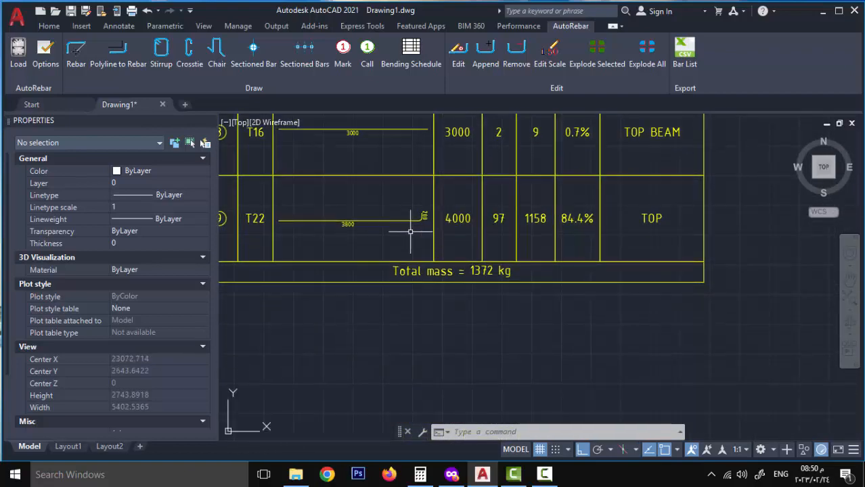
{"action": "scroll", "coordinate": [443, 279], "scroll_direction": "down", "scroll_amount": 2}
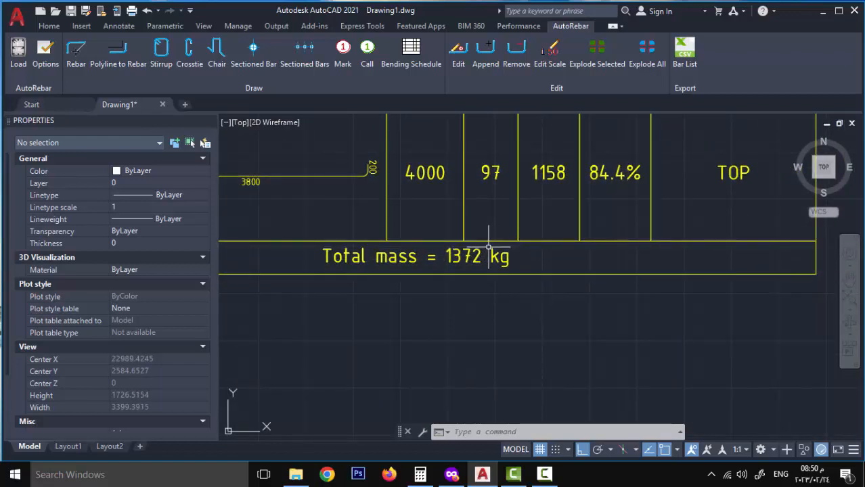
{"action": "scroll", "coordinate": [423, 173], "scroll_direction": "down", "scroll_amount": 6}
{"action": "scroll", "coordinate": [423, 173], "scroll_direction": "down", "scroll_amount": 4}
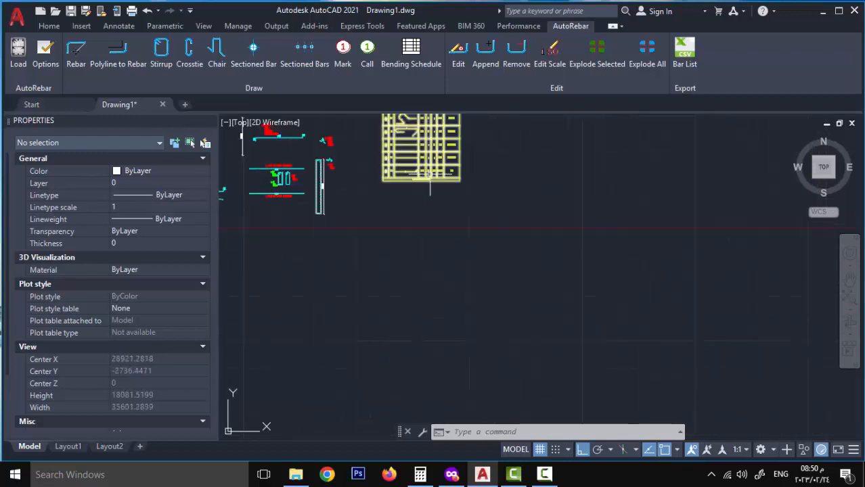
{"action": "middle_click_drag", "start_coordinate": [487, 240], "coordinate": [489, 308]}
{"action": "scroll", "coordinate": [489, 304], "scroll_direction": "down", "scroll_amount": 3}
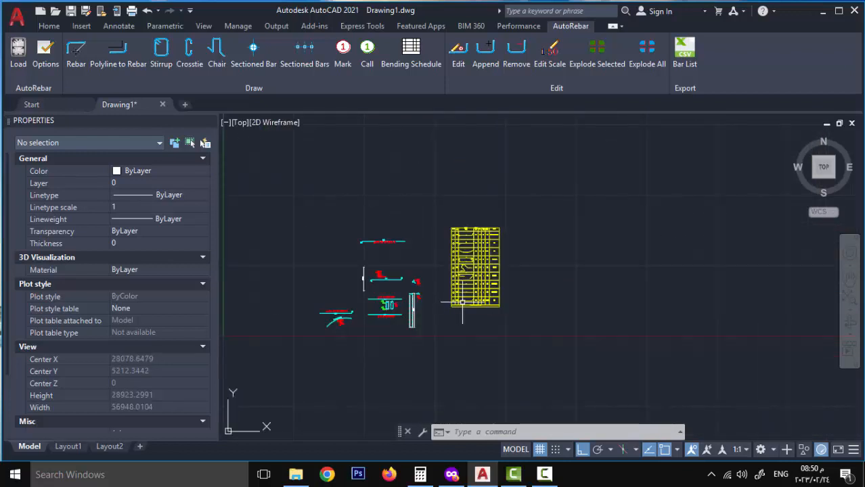
{"action": "scroll", "coordinate": [458, 276], "scroll_direction": "up", "scroll_amount": 3}
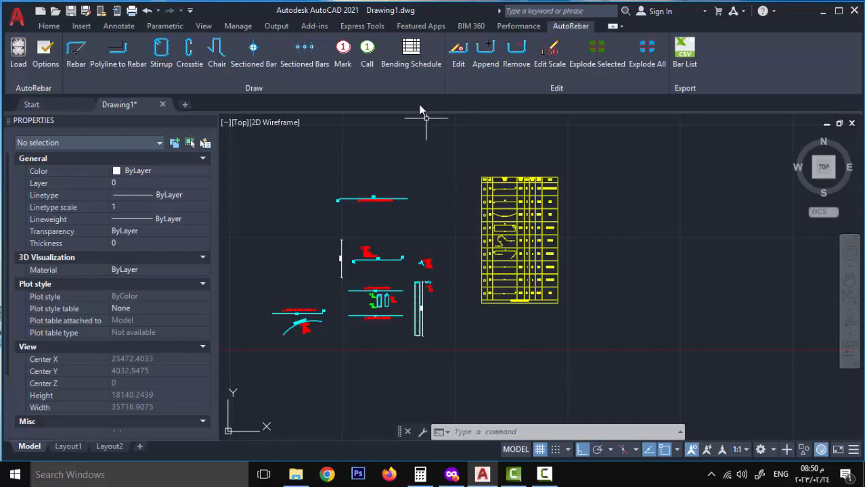
Step: Start saving the drawing and create a new folder named Hello on the Desktop
{"action": "left_click", "coordinate": [70, 11]}
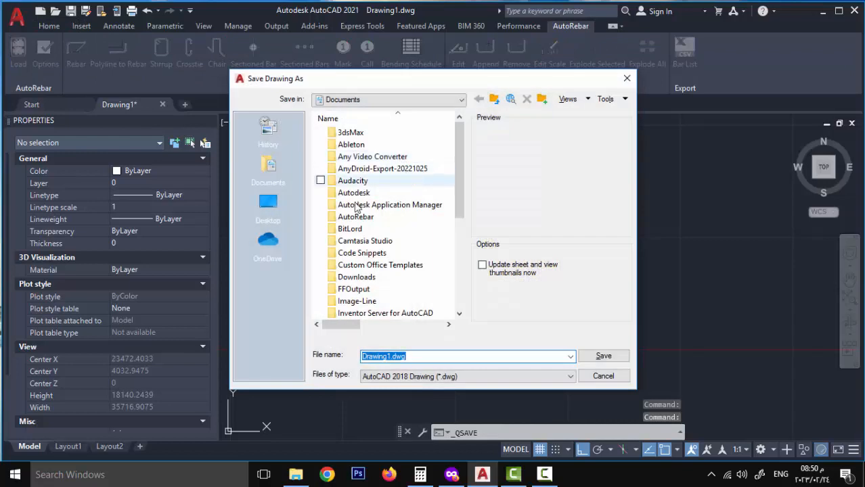
{"action": "left_click", "coordinate": [268, 203]}
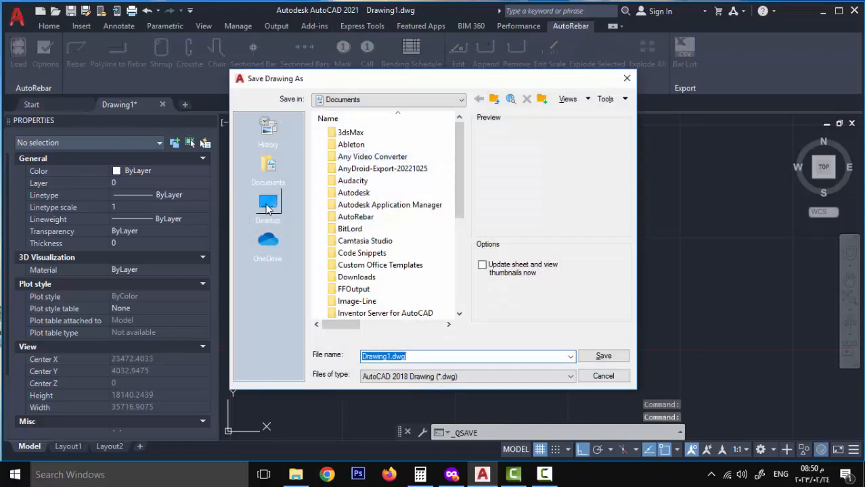
{"action": "left_click", "coordinate": [541, 99]}
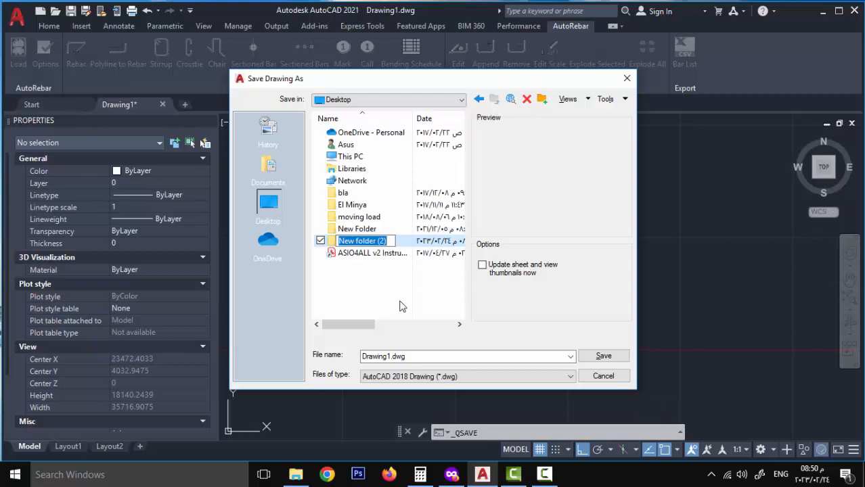
{"action": "type", "text": "h"}
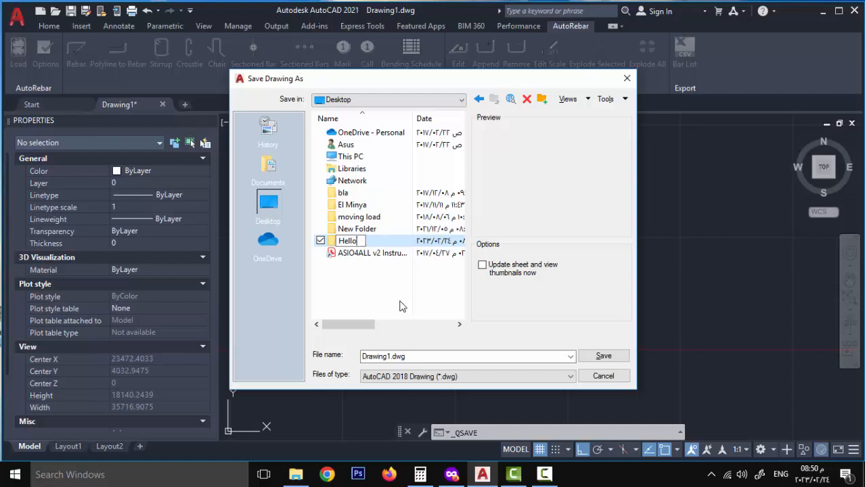
Step: Save the drawing as Hello in AutoCAD 2018 Drawing format inside the Desktop's Hello folder
{"action": "left_click", "coordinate": [425, 357]}
{"action": "type", "text": "Hell"}
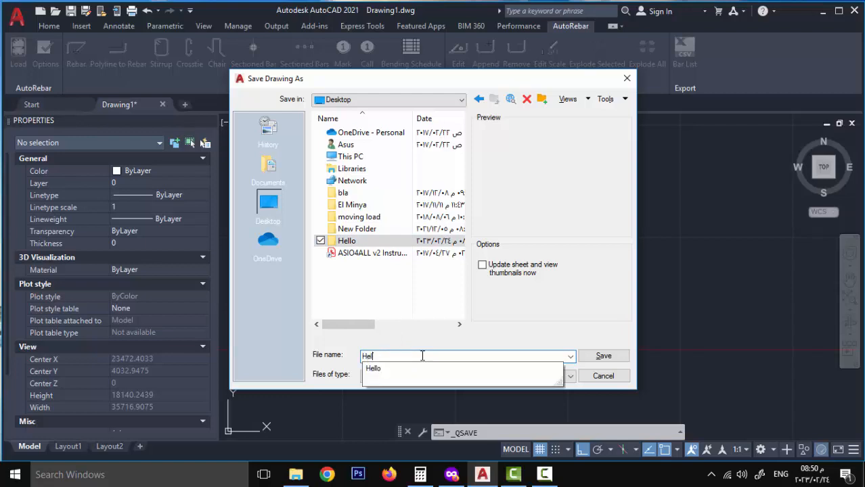
{"action": "type", "text": "o"}
{"action": "key", "text": "Return"}
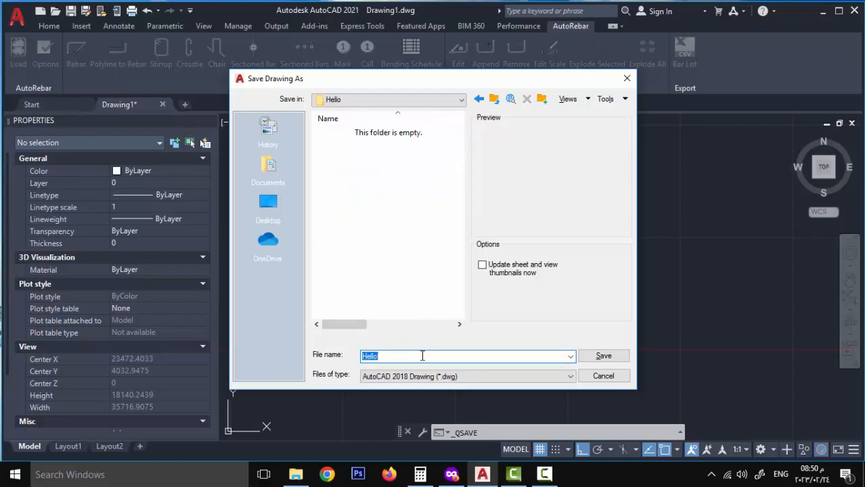
{"action": "left_click", "coordinate": [586, 359]}
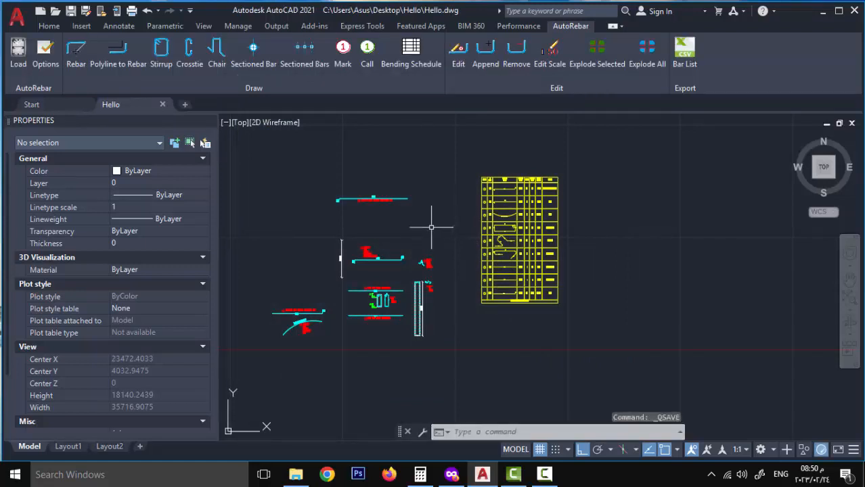
Step: Export the bar list as Hello.csv into the Hello folder on the Desktop
{"action": "mouse_move", "coordinate": [433, 240]}
{"action": "middle_mouse_down"}
{"action": "mouse_move", "coordinate": [501, 203]}
{"action": "mouse_move", "coordinate": [505, 210]}
{"action": "middle_mouse_up"}
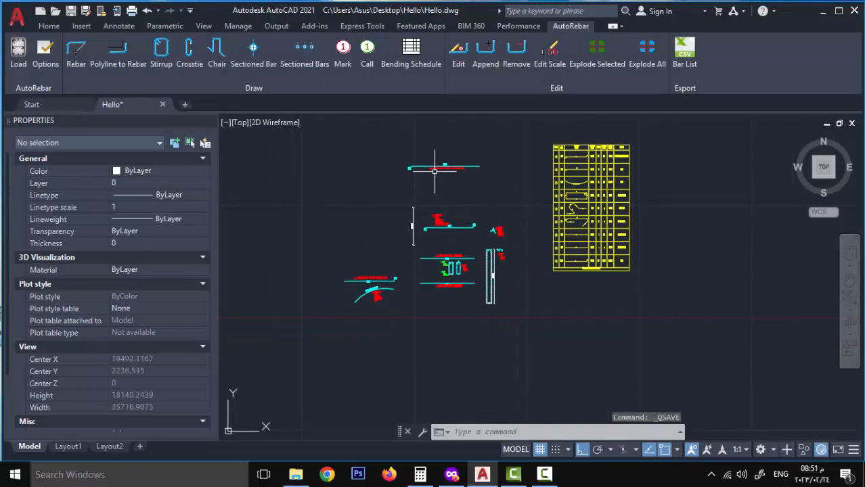
{"action": "scroll", "coordinate": [447, 175], "scroll_direction": "up", "scroll_amount": 4}
{"action": "scroll", "coordinate": [447, 178], "scroll_direction": "down", "scroll_amount": 2}
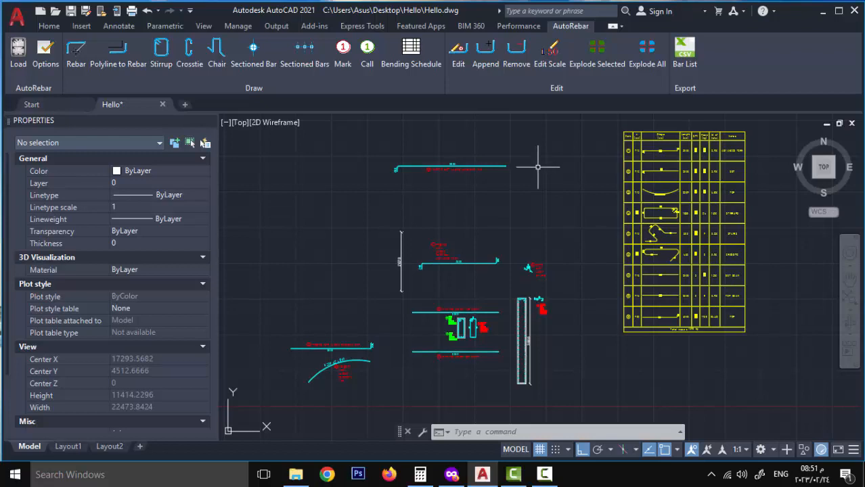
{"action": "middle_click_drag", "start_coordinate": [538, 167], "coordinate": [520, 174]}
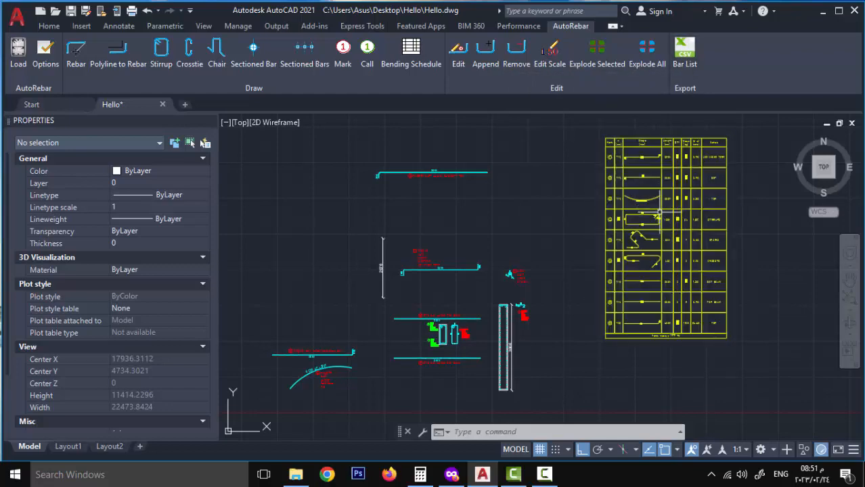
{"action": "left_click", "coordinate": [685, 61]}
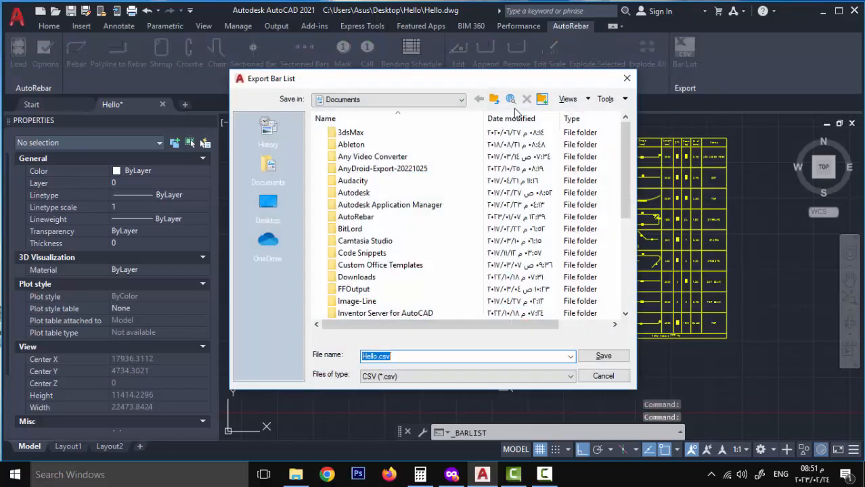
{"action": "left_click", "coordinate": [265, 223]}
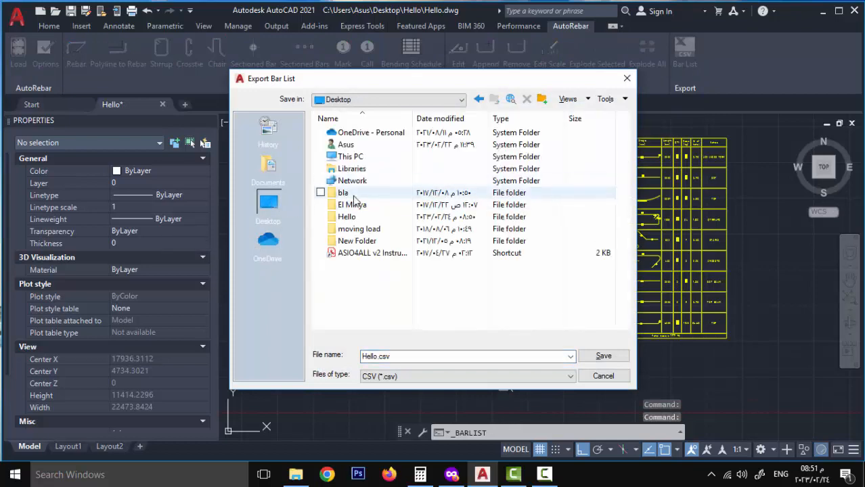
{"action": "double_click", "coordinate": [368, 219]}
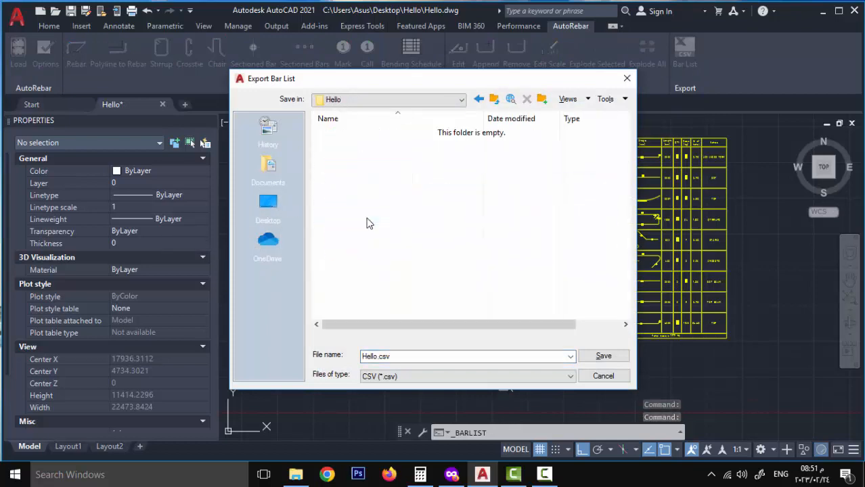
{"action": "left_click", "coordinate": [602, 355]}
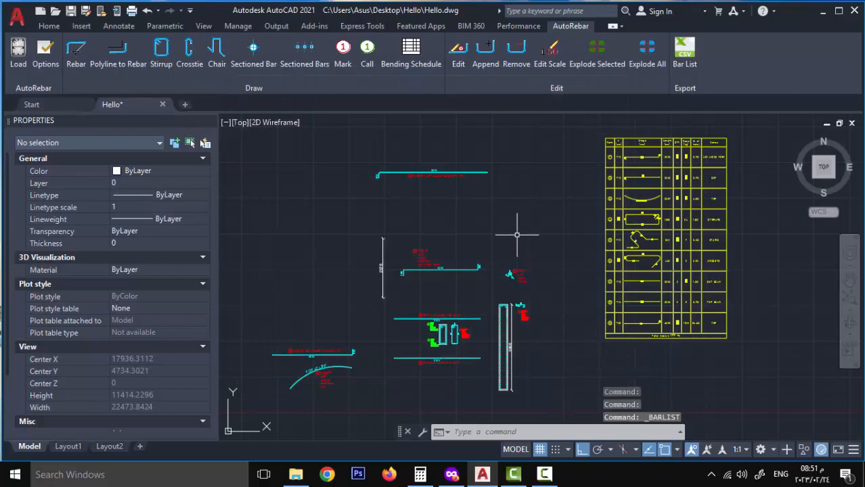
Step: Switch to File Explorer, open Hello.csv from the Desktop's Hello folder, and minimize the Explorer window
{"action": "left_click", "coordinate": [296, 474]}
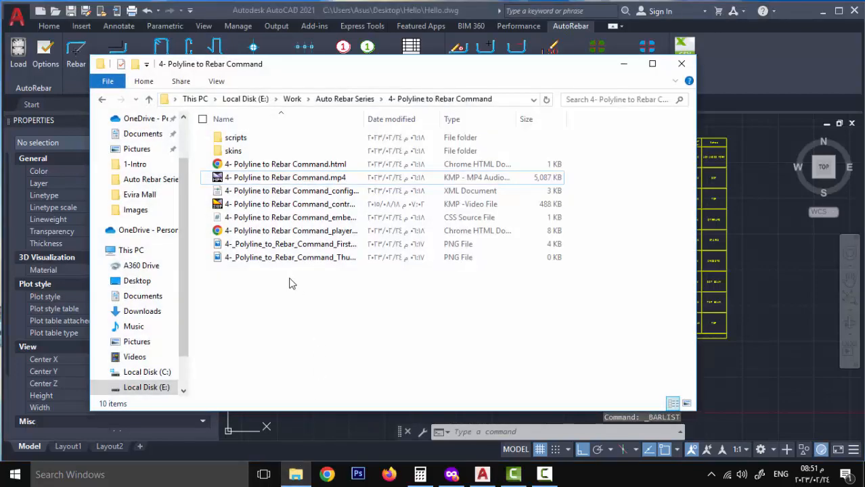
{"action": "scroll", "coordinate": [150, 375], "scroll_direction": "down", "scroll_amount": 1}
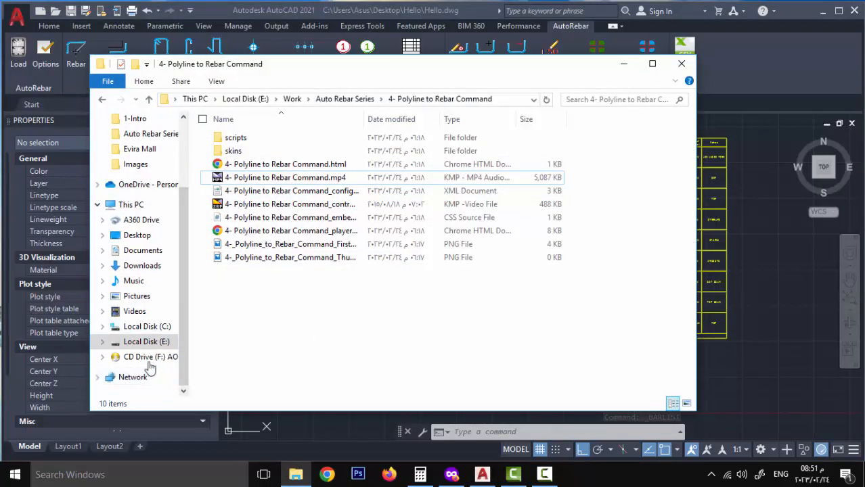
{"action": "left_click", "coordinate": [137, 235]}
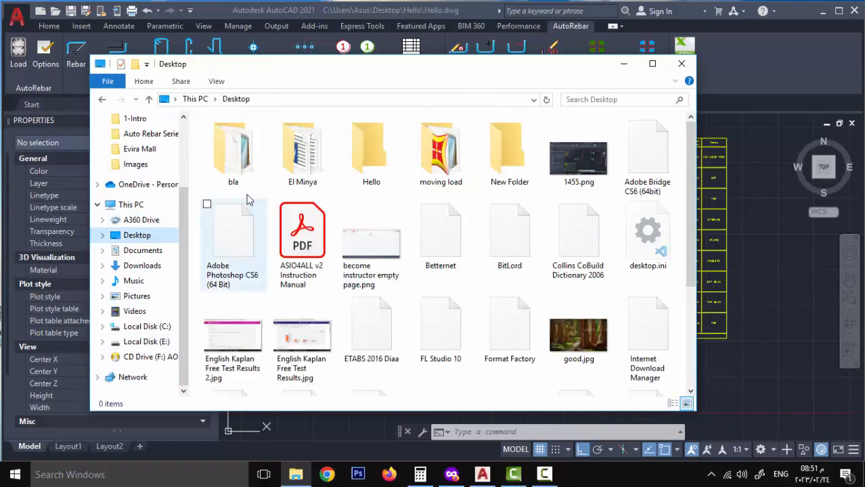
{"action": "double_click", "coordinate": [345, 187]}
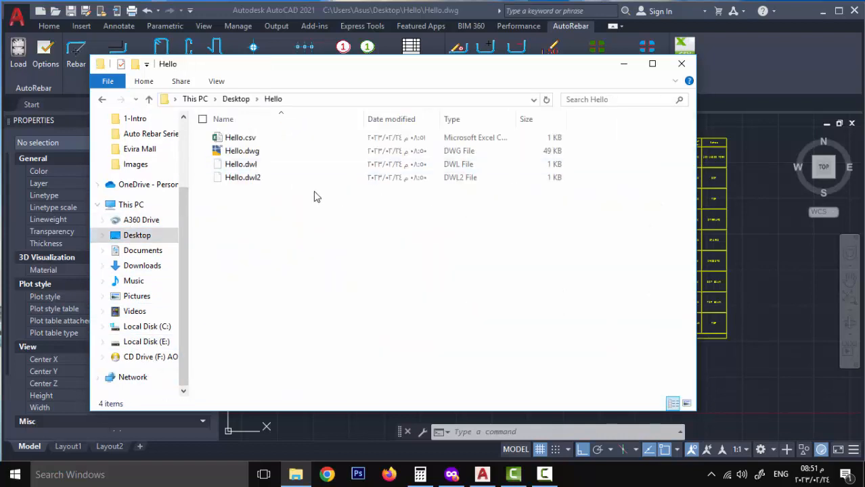
{"action": "double_click", "coordinate": [351, 139]}
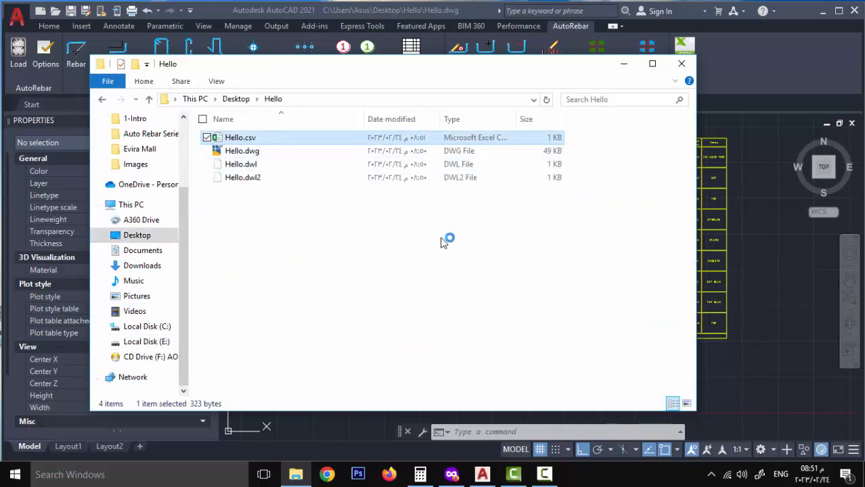
{"action": "left_click", "coordinate": [623, 64]}
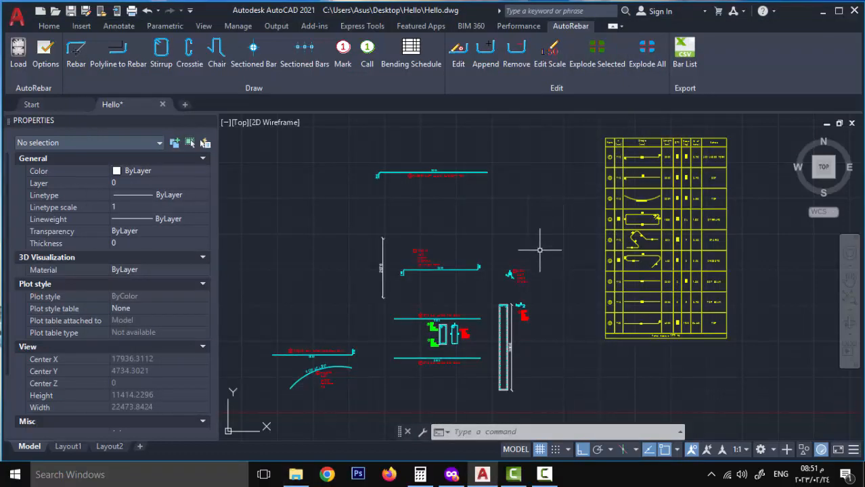
Step: Review the exported bar list in Excel and switch back to the AutoCAD drawing
{"action": "mouse_move", "coordinate": [528, 253]}
{"action": "middle_mouse_down"}
{"action": "mouse_move", "coordinate": [448, 266]}
{"action": "mouse_move", "coordinate": [475, 236]}
{"action": "mouse_move", "coordinate": [507, 230]}
{"action": "middle_mouse_up"}
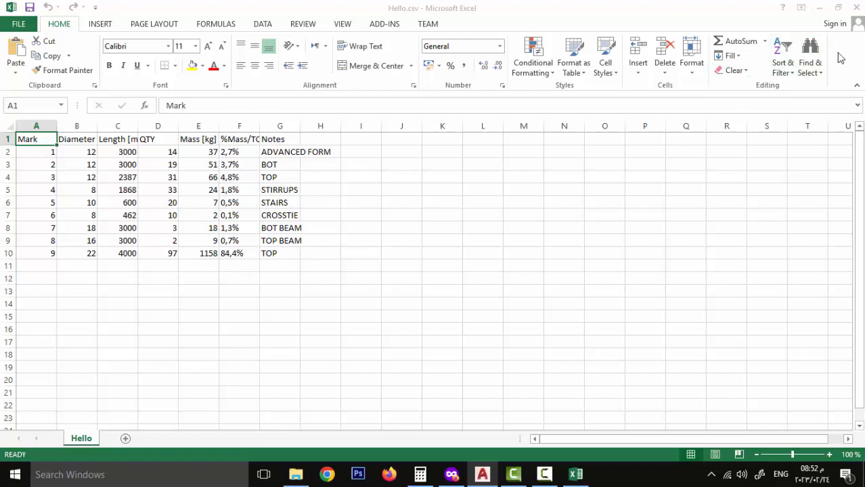
{"action": "left_click", "coordinate": [818, 9]}
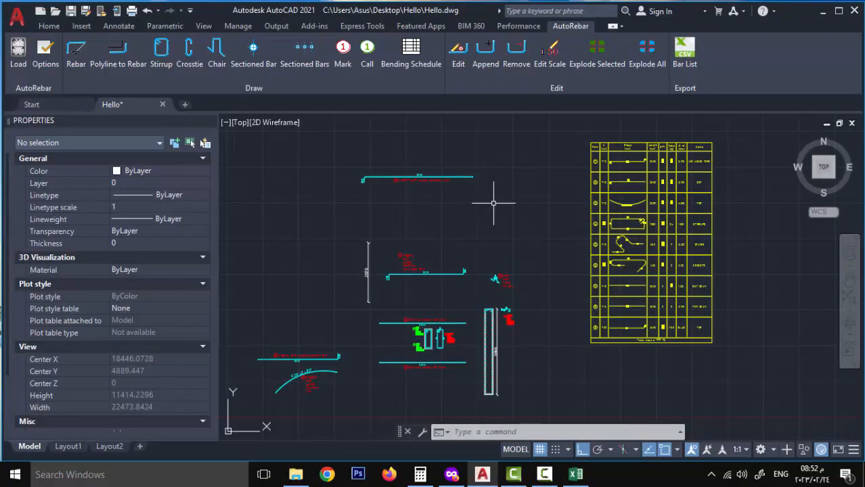
{"action": "mouse_move", "coordinate": [496, 258]}
{"action": "middle_mouse_down"}
{"action": "mouse_move", "coordinate": [537, 244]}
{"action": "mouse_move", "coordinate": [522, 246]}
{"action": "middle_mouse_up"}
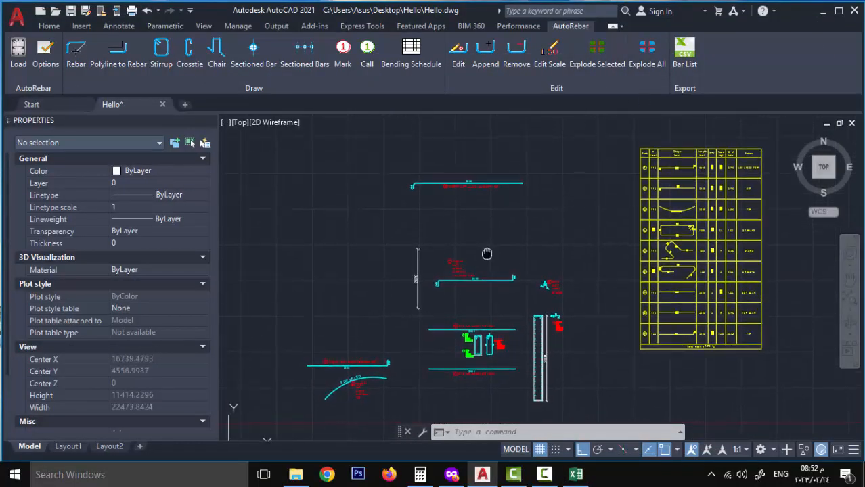
{"action": "middle_click_drag", "start_coordinate": [476, 201], "coordinate": [478, 216]}
{"action": "scroll", "coordinate": [468, 198], "scroll_direction": "up", "scroll_amount": 2}
{"action": "scroll", "coordinate": [473, 244], "scroll_direction": "down", "scroll_amount": 2}
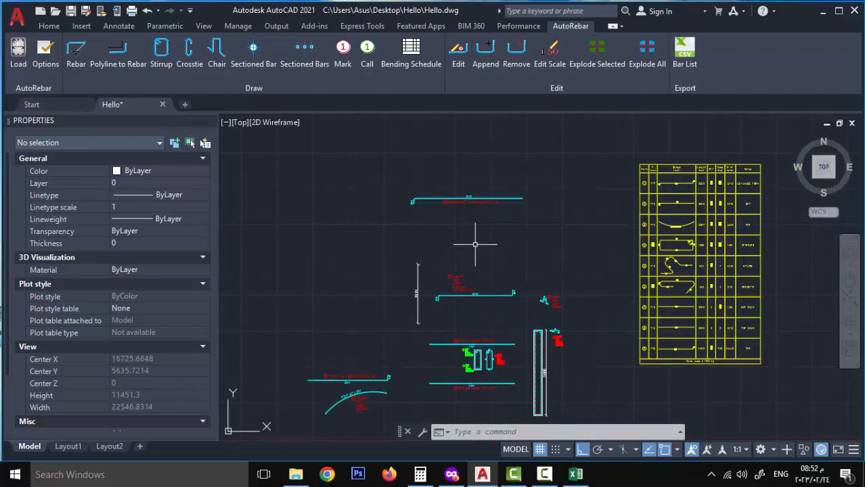
{"action": "mouse_move", "coordinate": [473, 358]}
{"action": "middle_mouse_down"}
{"action": "mouse_move", "coordinate": [510, 296]}
{"action": "mouse_move", "coordinate": [455, 266]}
{"action": "mouse_move", "coordinate": [475, 279]}
{"action": "middle_mouse_up"}
{"action": "scroll", "coordinate": [509, 296], "scroll_direction": "up", "scroll_amount": 6}
{"action": "left_click", "coordinate": [470, 282]}
{"action": "left_click", "coordinate": [465, 271]}
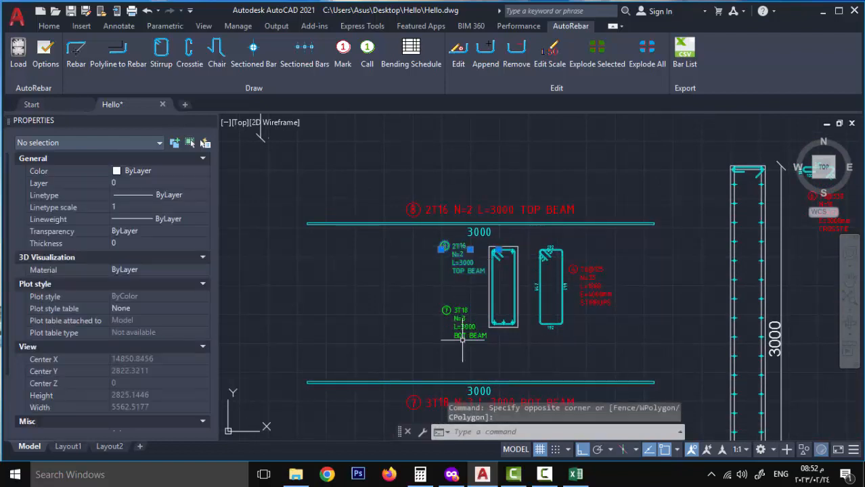
{"action": "left_click", "coordinate": [467, 351]}
{"action": "left_click", "coordinate": [443, 300]}
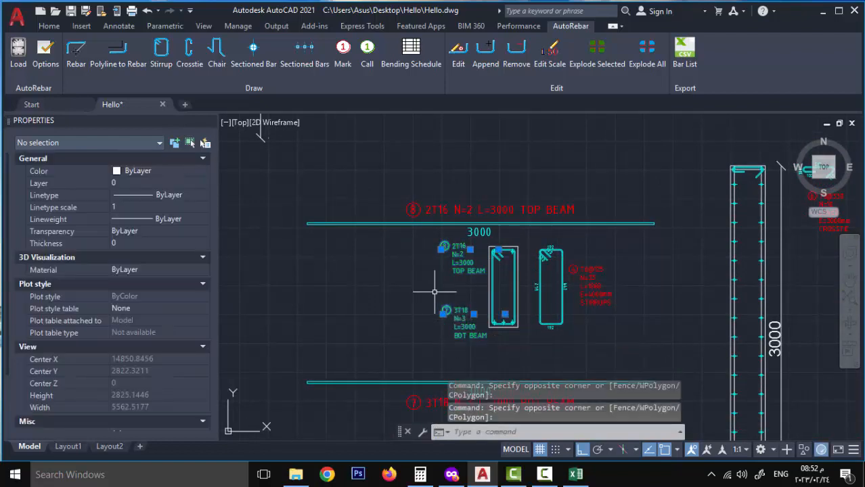
{"action": "key", "text": "Escape"}
Step: Select all bar calls similar to the green TOP BEAM call beside the beam section and explode them with Explode Selected
{"action": "left_click", "coordinate": [469, 288]}
{"action": "left_click", "coordinate": [455, 254]}
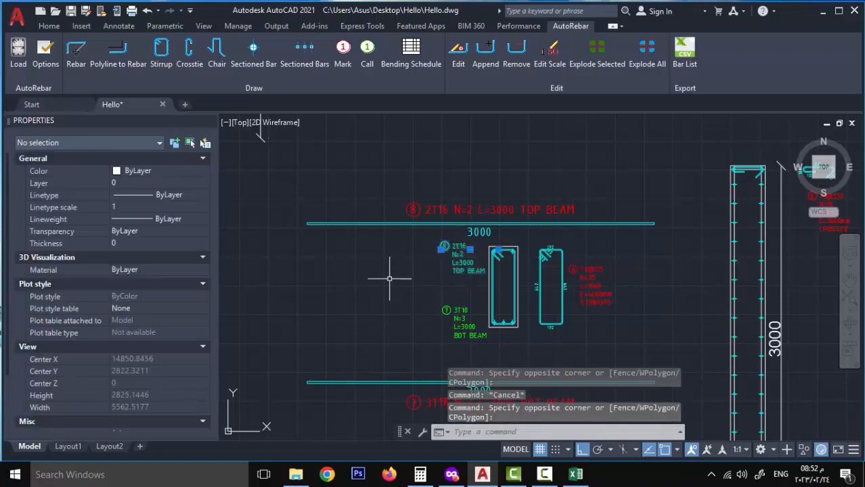
{"action": "type", "text": "SEL"}
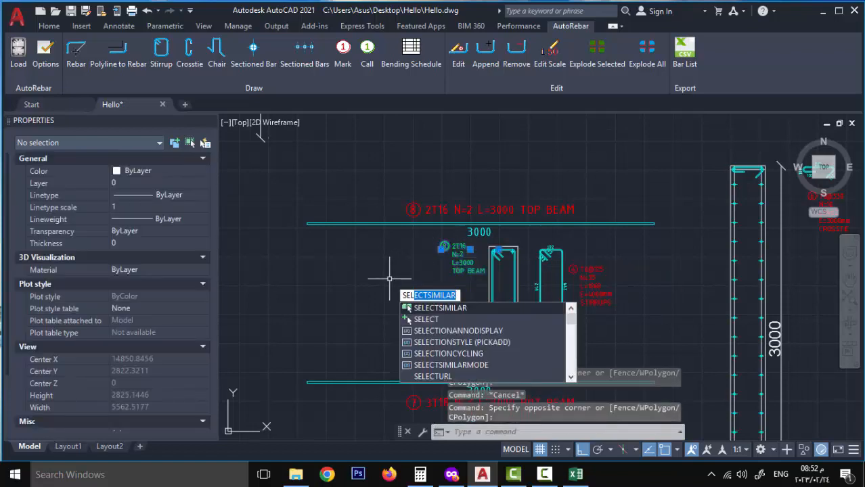
{"action": "key", "text": "Return"}
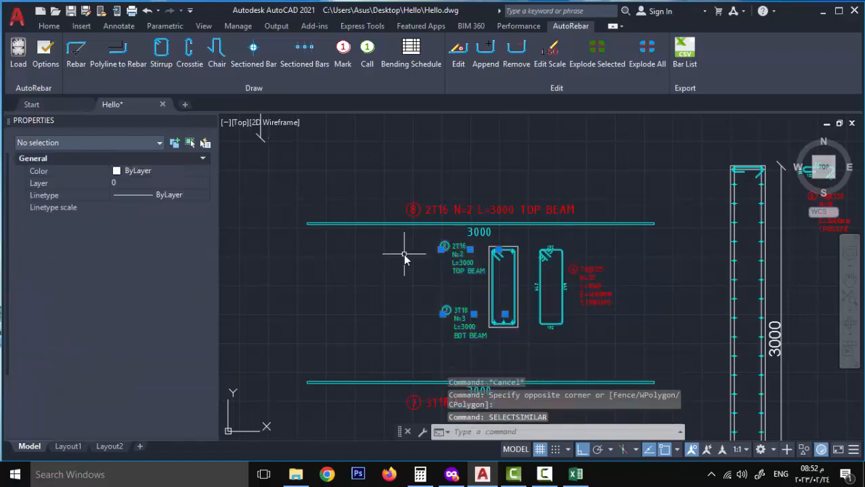
{"action": "left_click", "coordinate": [595, 63]}
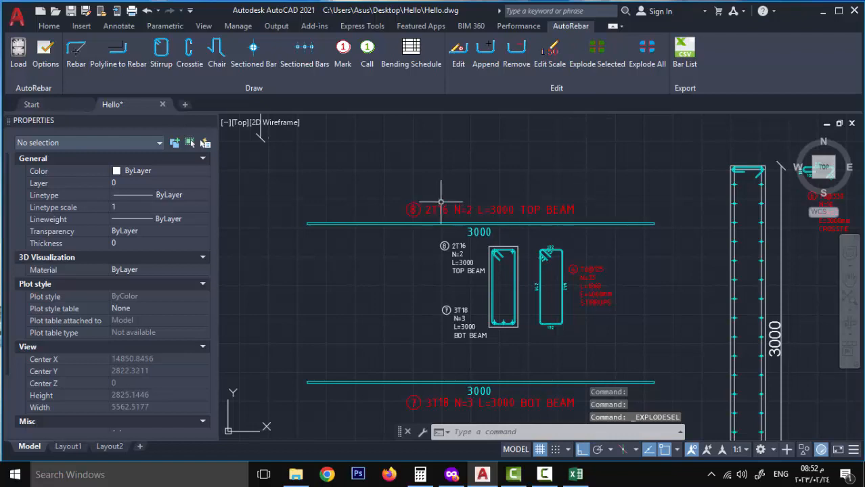
Step: Select all bar marks similar to the red TOP BEAM mark above the upper beam bar and explode them with Explode Selected
{"action": "middle_click_drag", "start_coordinate": [455, 207], "coordinate": [473, 233]}
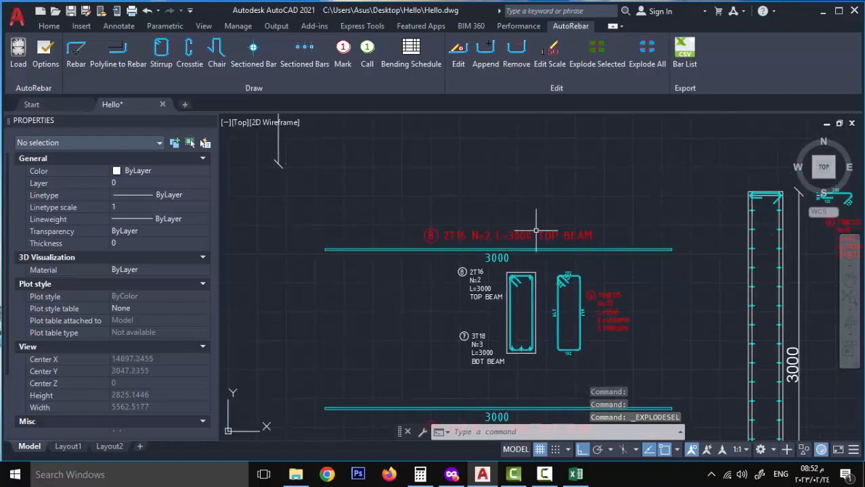
{"action": "scroll", "coordinate": [529, 235], "scroll_direction": "up", "scroll_amount": 2}
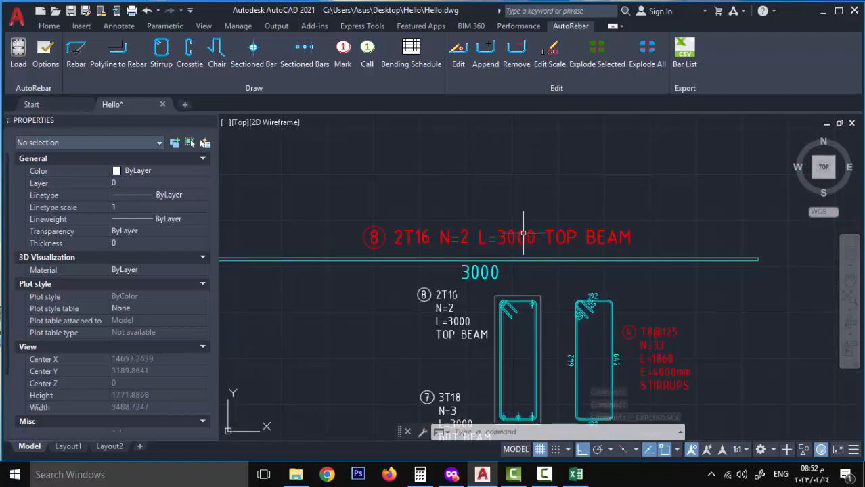
{"action": "left_click", "coordinate": [521, 238]}
{"action": "left_click", "coordinate": [451, 208]}
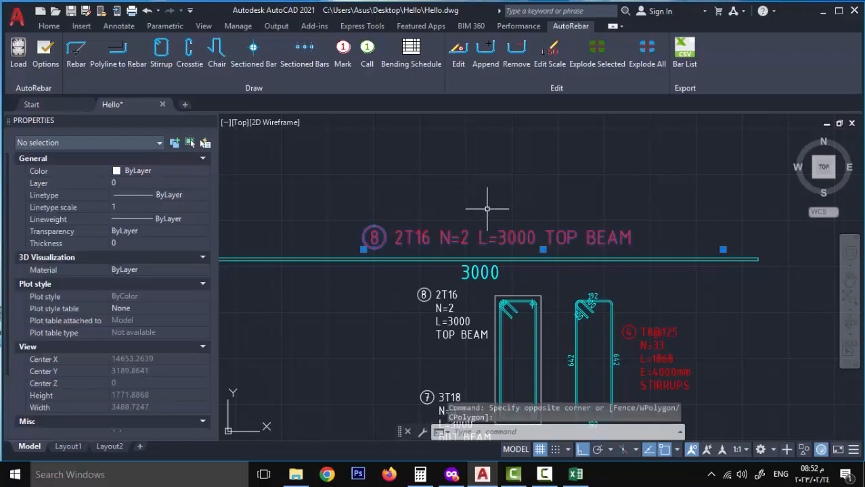
{"action": "type", "text": "SELECTSIMILAR"}
{"action": "key", "text": "Return"}
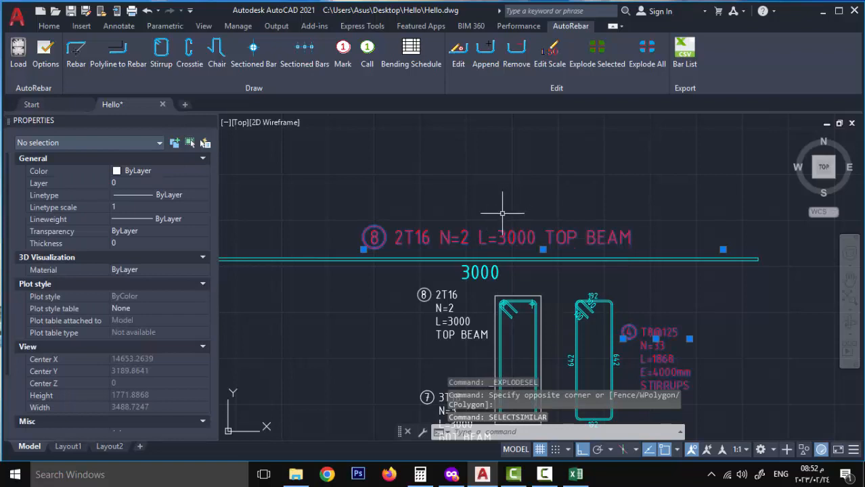
{"action": "left_click", "coordinate": [592, 59]}
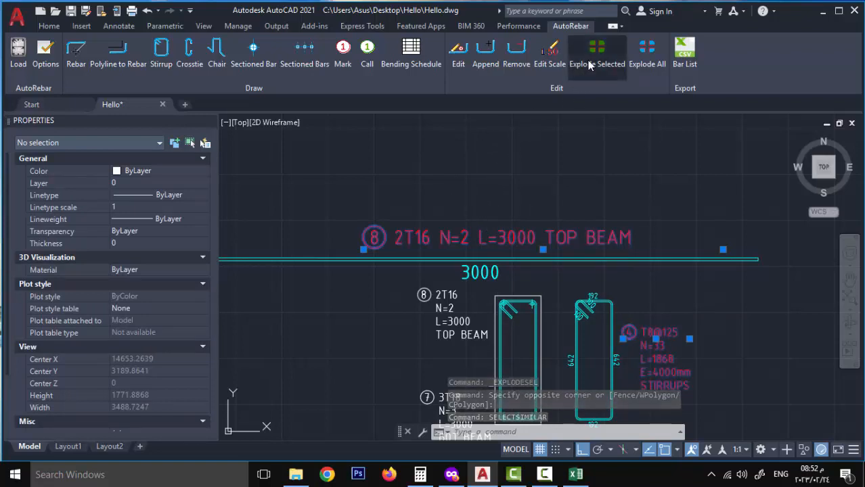
Step: Select all objects similar to the column's sectional bar row, corner sectional bar and crosstie, and explode them with Explode Selected
{"action": "scroll", "coordinate": [394, 199], "scroll_direction": "down", "scroll_amount": 3}
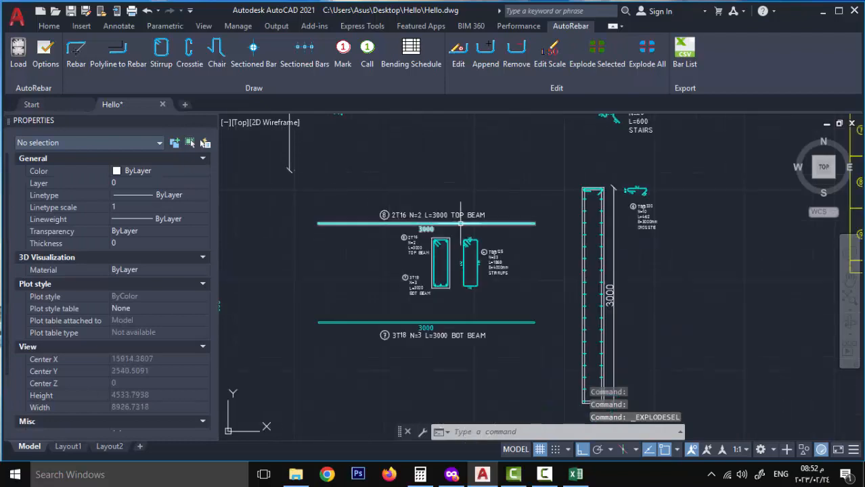
{"action": "scroll", "coordinate": [483, 218], "scroll_direction": "up", "scroll_amount": 5}
{"action": "middle_click_drag", "start_coordinate": [483, 217], "coordinate": [506, 255]}
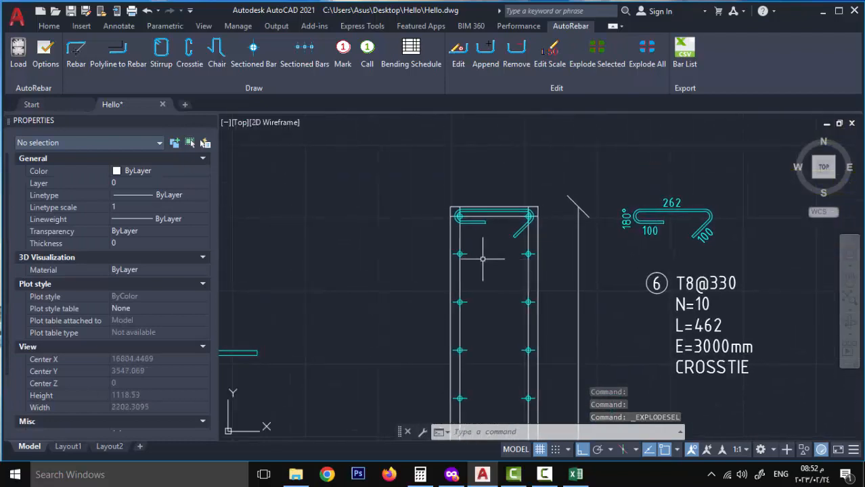
{"action": "scroll", "coordinate": [484, 258], "scroll_direction": "up", "scroll_amount": 2}
{"action": "left_click", "coordinate": [546, 250]}
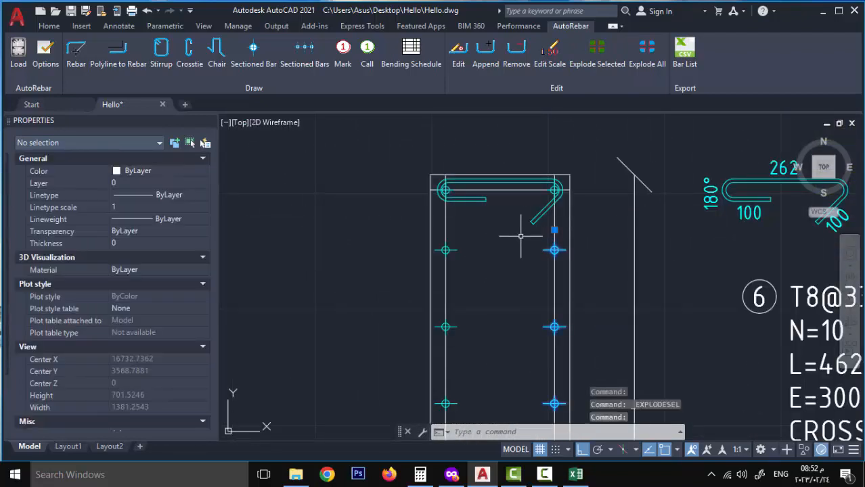
{"action": "scroll", "coordinate": [433, 189], "scroll_direction": "up", "scroll_amount": 3}
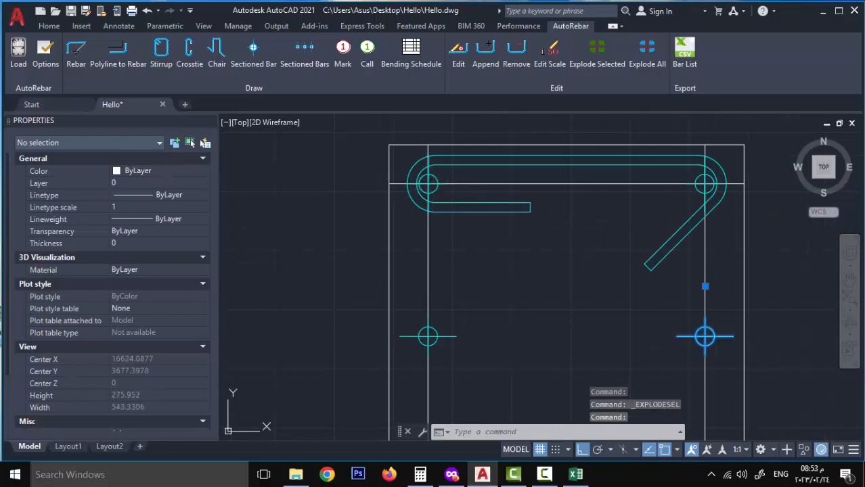
{"action": "left_click", "coordinate": [705, 336]}
{"action": "scroll", "coordinate": [521, 265], "scroll_direction": "down", "scroll_amount": 4}
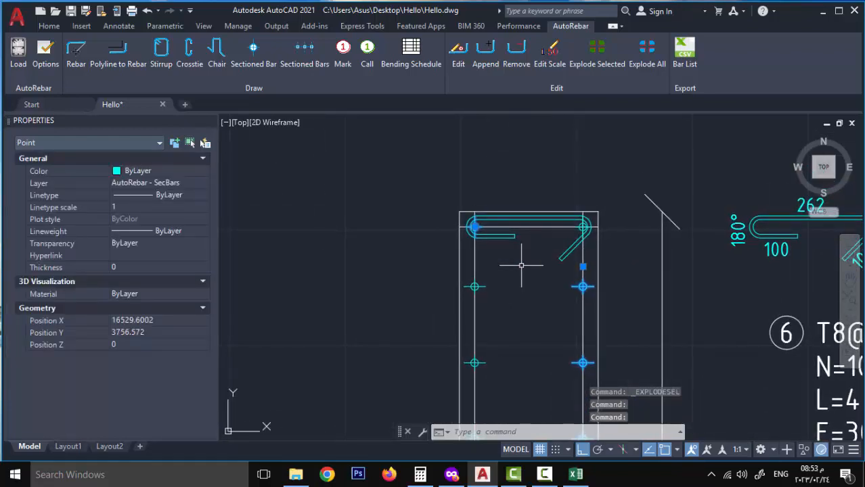
{"action": "left_click", "coordinate": [500, 232]}
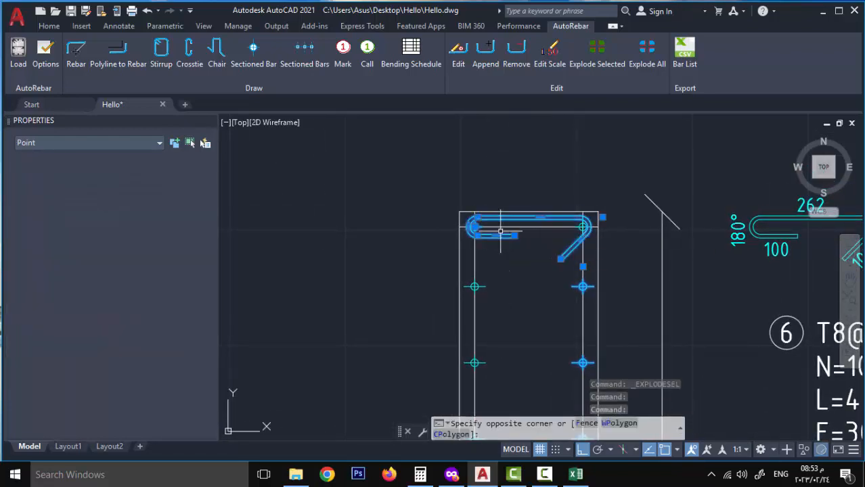
{"action": "scroll", "coordinate": [469, 263], "scroll_direction": "down", "scroll_amount": 3}
{"action": "mouse_move", "coordinate": [468, 264]}
{"action": "middle_mouse_down"}
{"action": "mouse_move", "coordinate": [539, 233]}
{"action": "mouse_move", "coordinate": [455, 266]}
{"action": "mouse_move", "coordinate": [556, 246]}
{"action": "middle_mouse_up"}
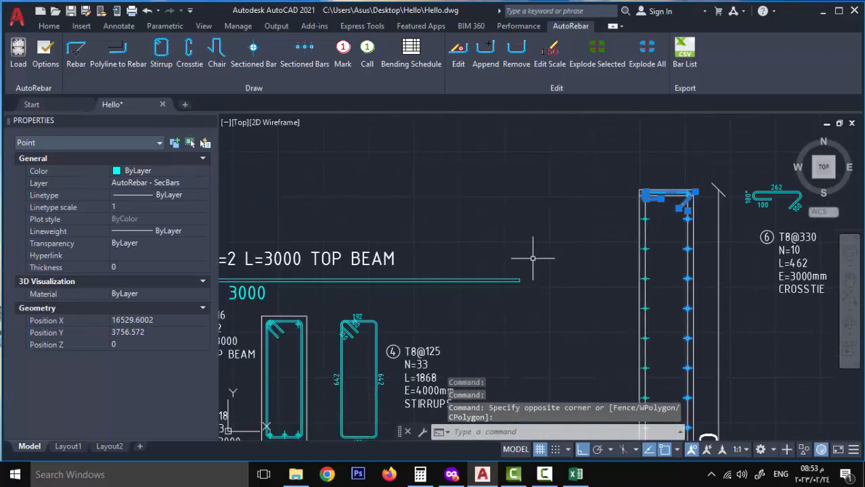
{"action": "type", "text": "SELECTSIMILAR"}
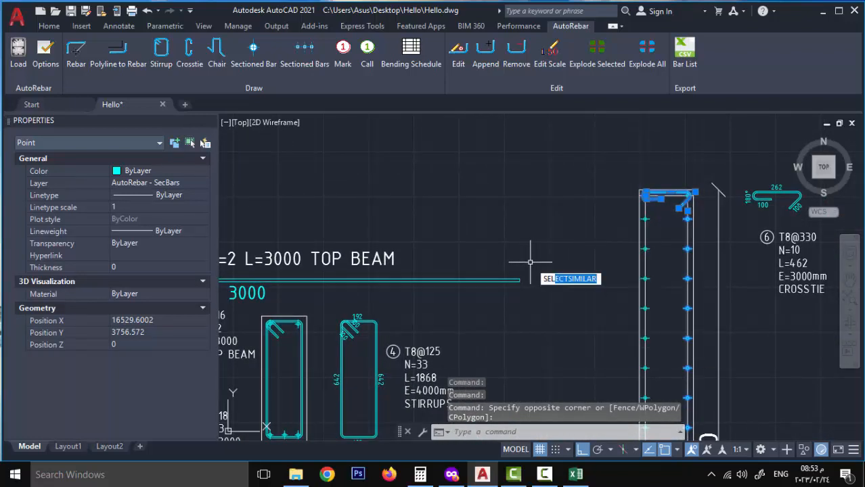
{"action": "key", "text": "Return"}
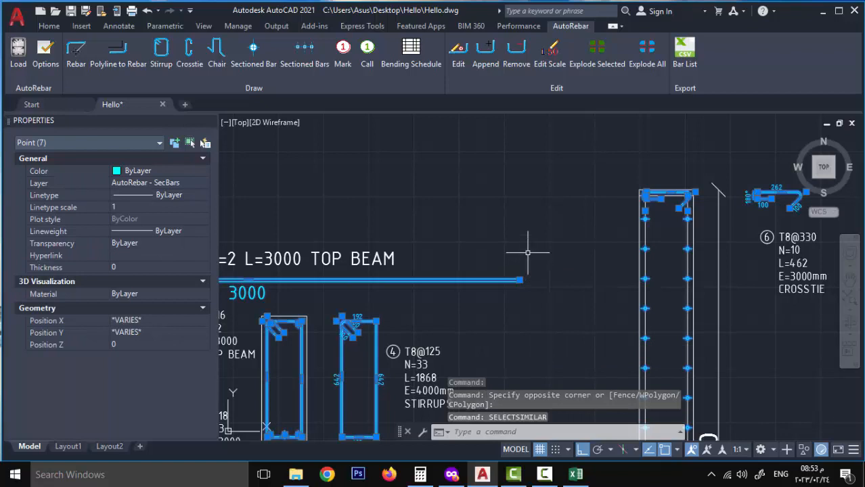
{"action": "left_click", "coordinate": [588, 68]}
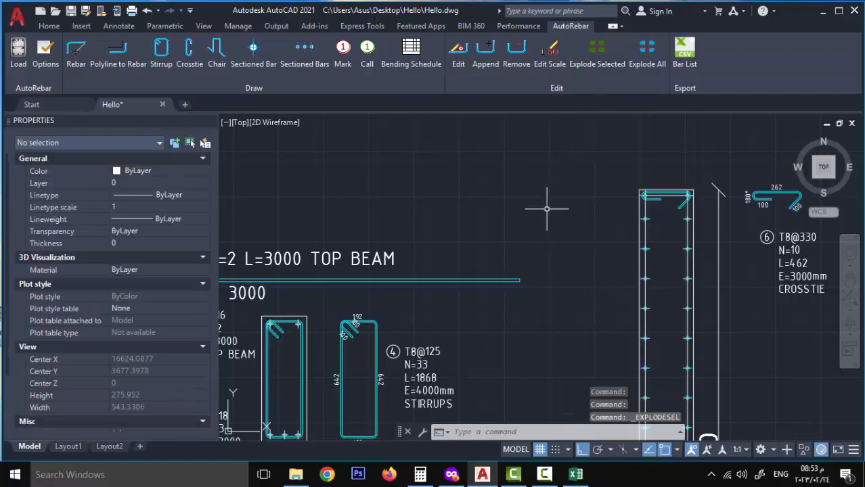
Step: Save the drawing as a new file named Hello Exploded in AutoCAD 2018 Drawing format in the Hello folder
{"action": "scroll", "coordinate": [486, 263], "scroll_direction": "down", "scroll_amount": 4}
{"action": "scroll", "coordinate": [486, 264], "scroll_direction": "down", "scroll_amount": 6}
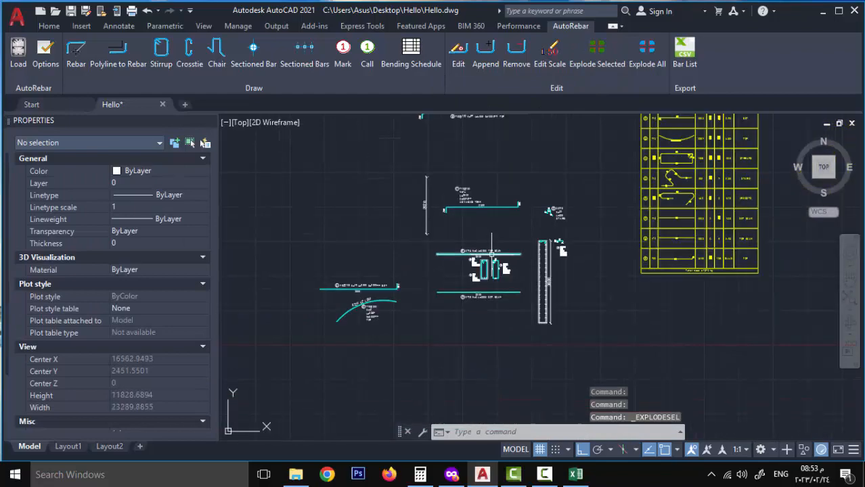
{"action": "middle_click_drag", "start_coordinate": [527, 304], "coordinate": [501, 302]}
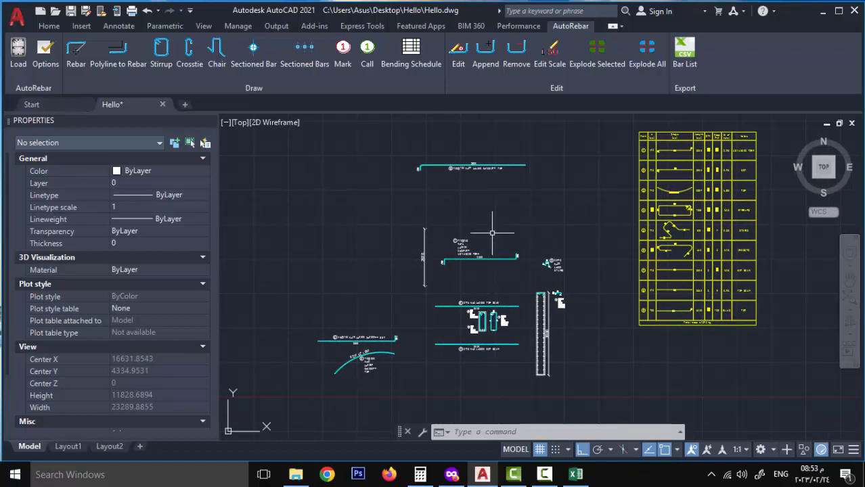
{"action": "left_click", "coordinate": [86, 10]}
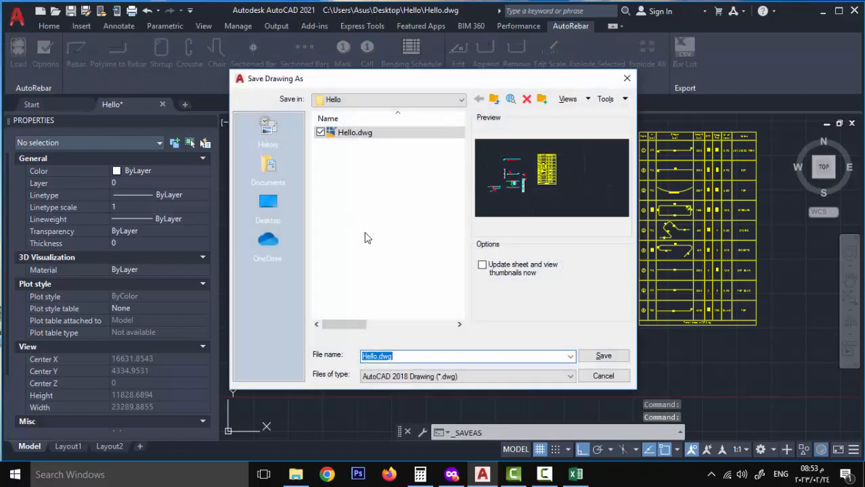
{"action": "left_click", "coordinate": [417, 358]}
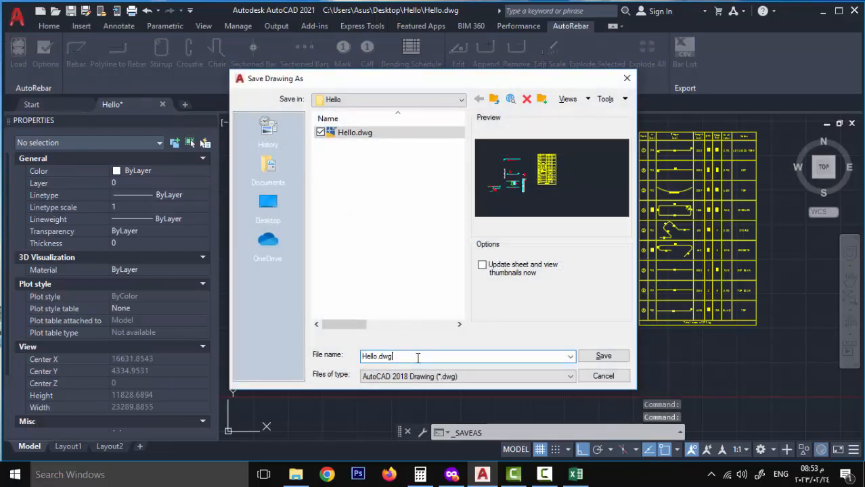
{"action": "key", "text": "BackSpace"}
{"action": "key", "text": "BackSpace"}
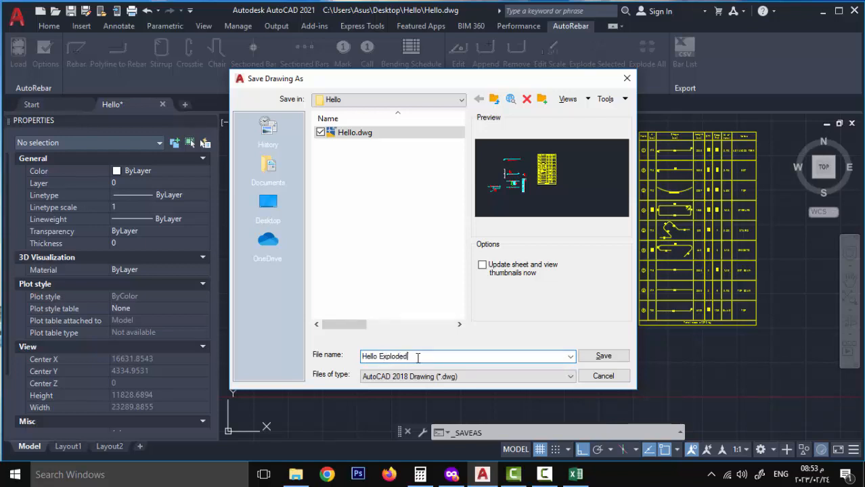
{"action": "key", "text": "Return"}
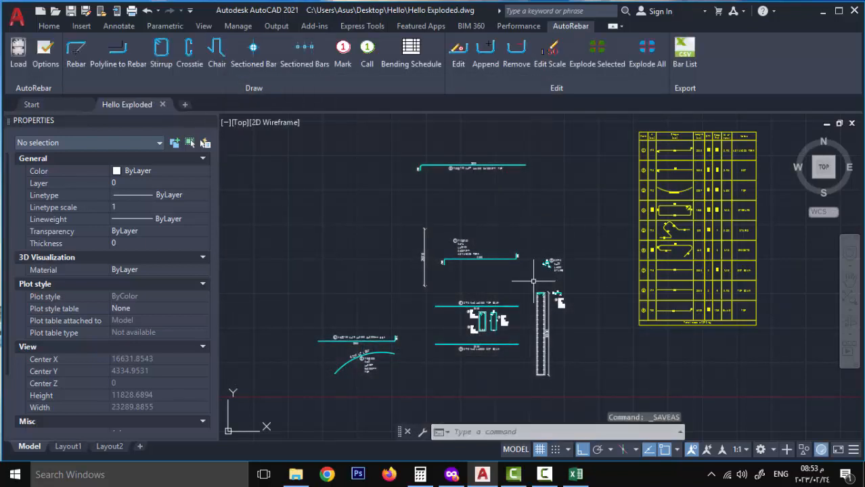